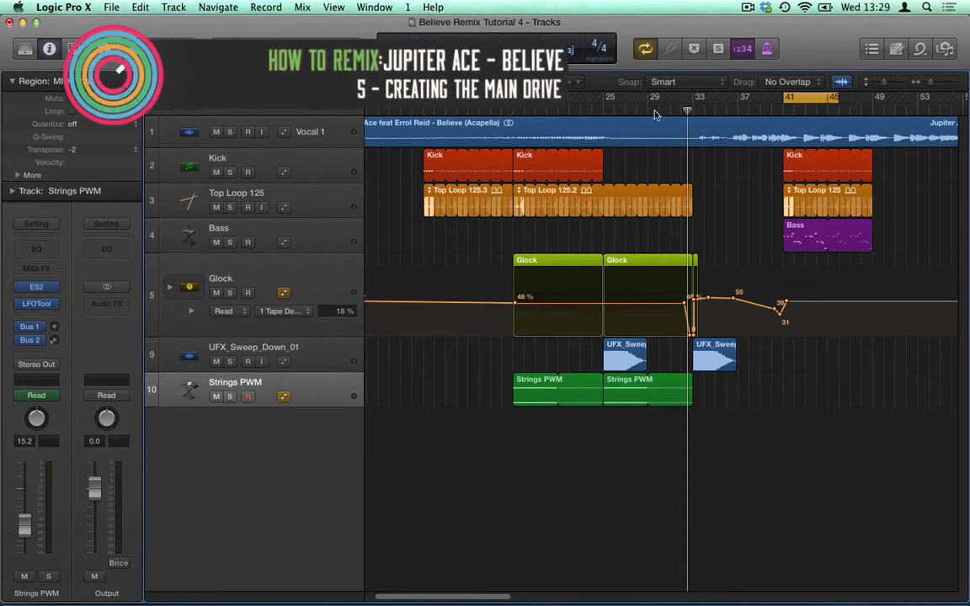
- Extend the cycle range to bars 41–65 and repeat the bar-41 Kick, Top Loop 125 and Bass regions at bars 49 and 57
click(808, 99)
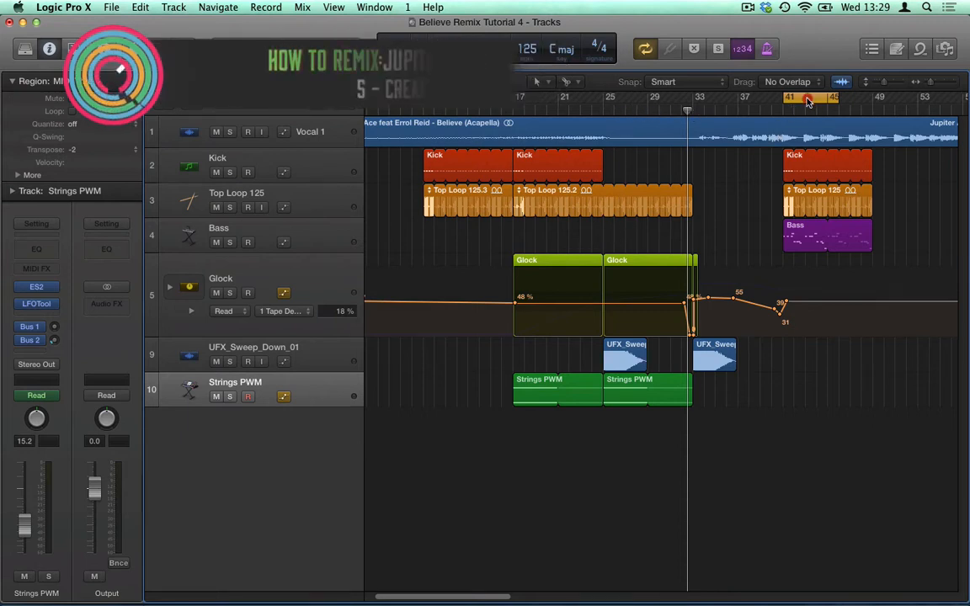
drag(792, 99, 932, 109)
drag(784, 165, 676, 245)
click(780, 204)
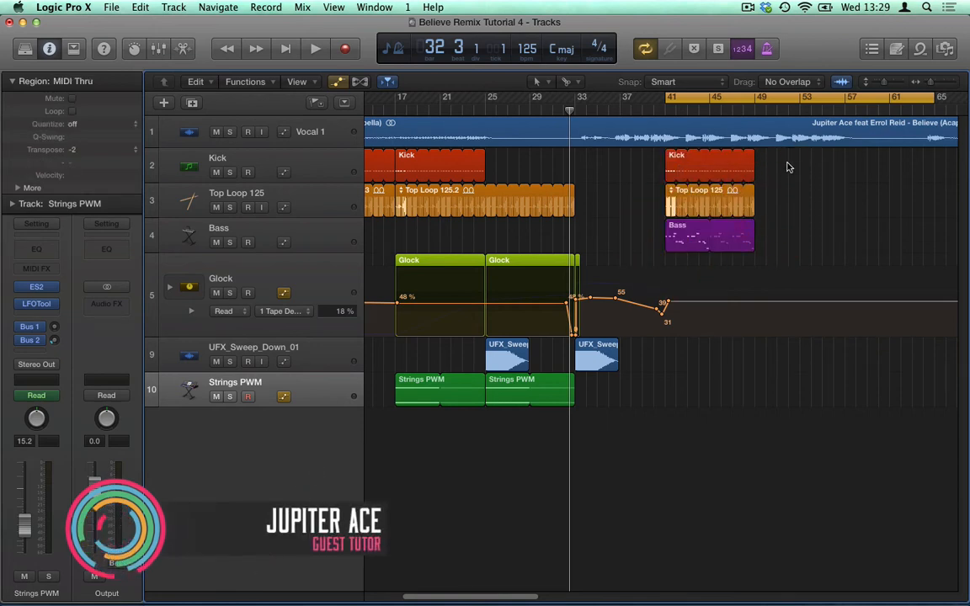
drag(786, 164, 676, 237)
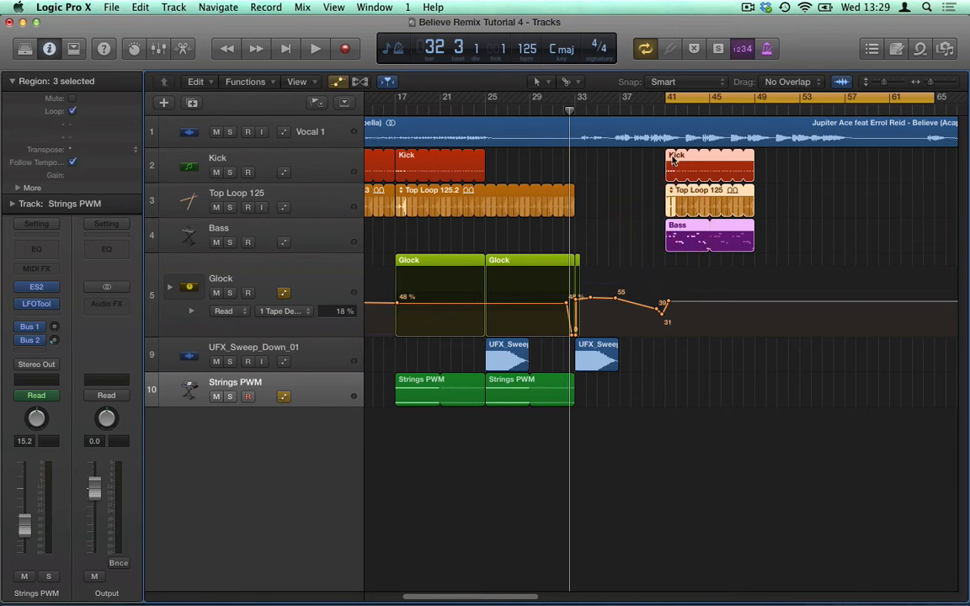
drag(712, 161, 802, 161)
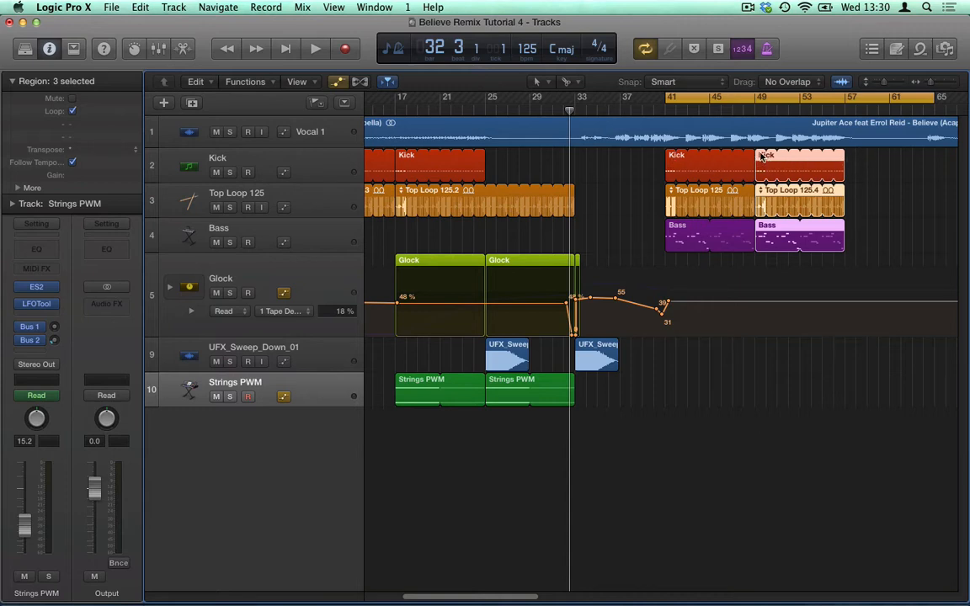
drag(791, 155, 853, 163)
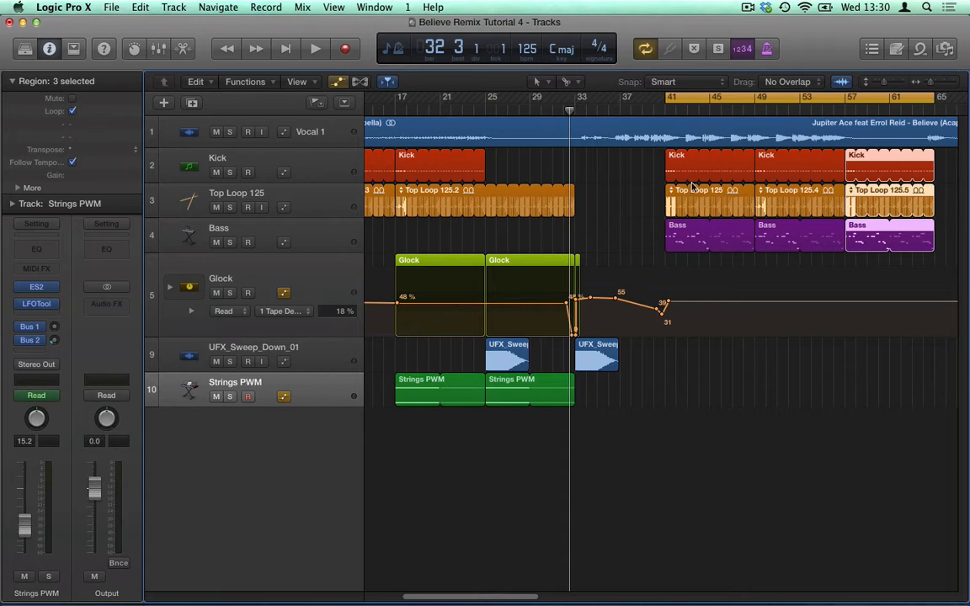
click(649, 197)
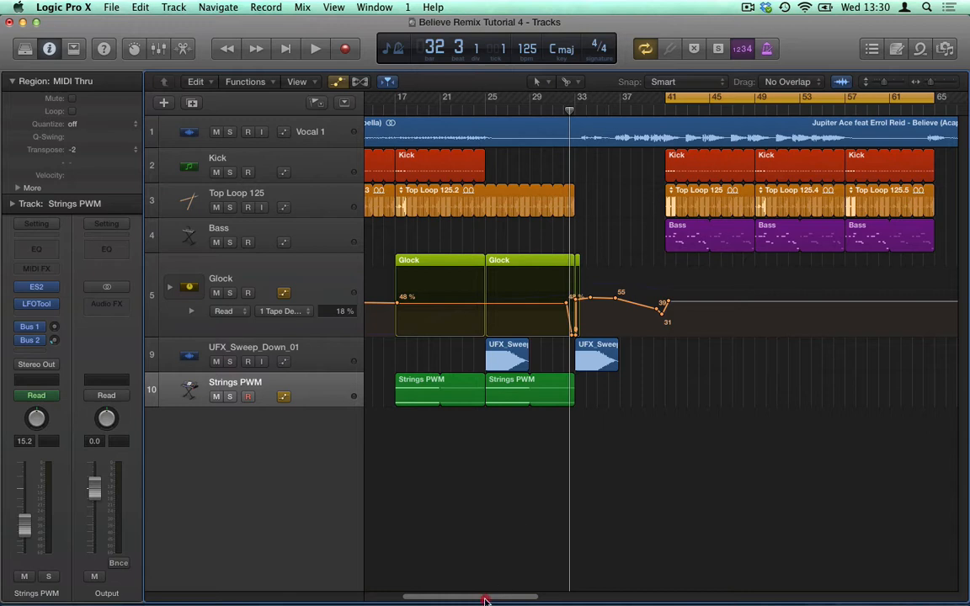
- Turn cycling off, play the arrangement from bar 40 into the drop, and return the playhead to bar 41
drag(486, 600, 508, 601)
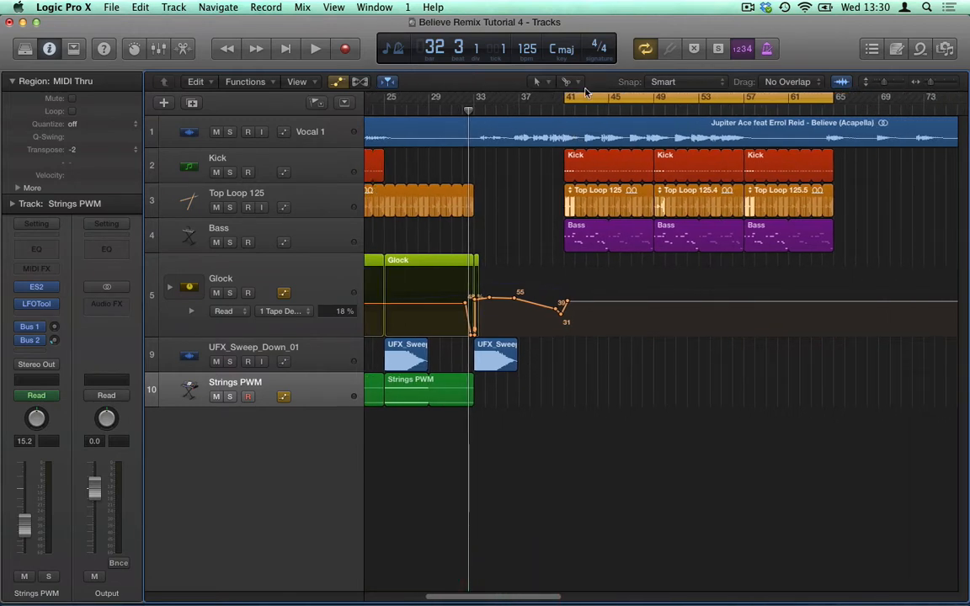
click(590, 98)
click(554, 103)
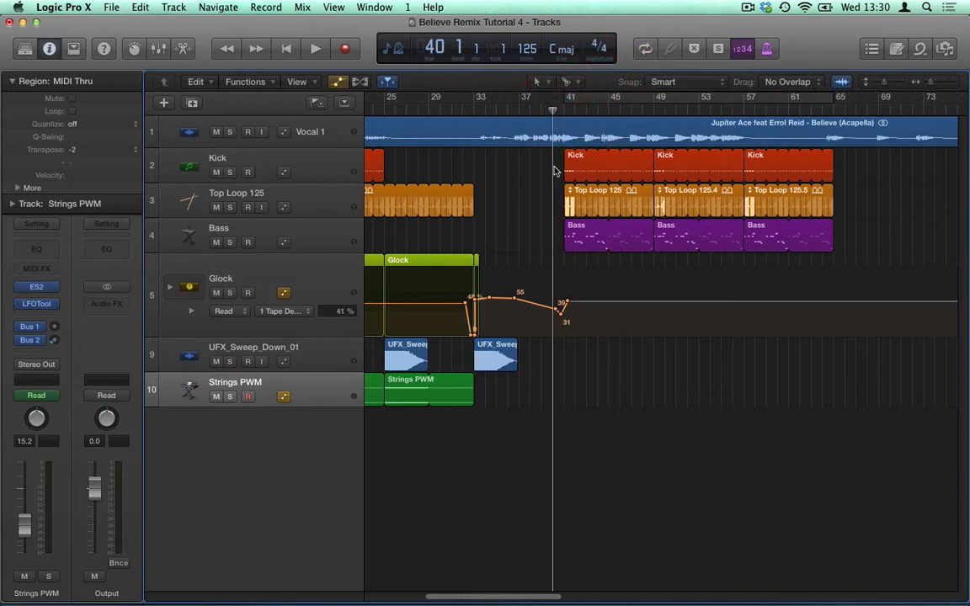
key(space)
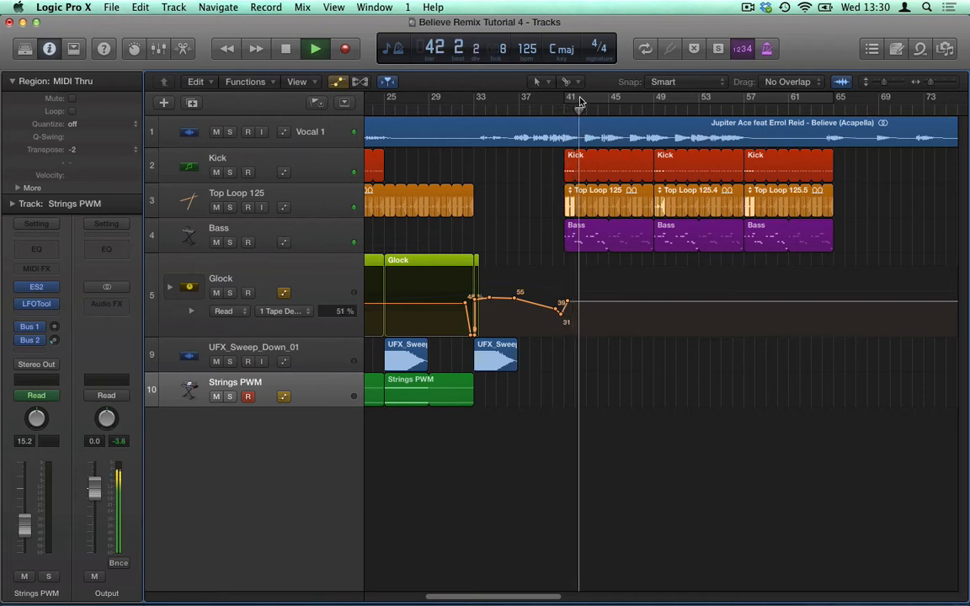
key(space)
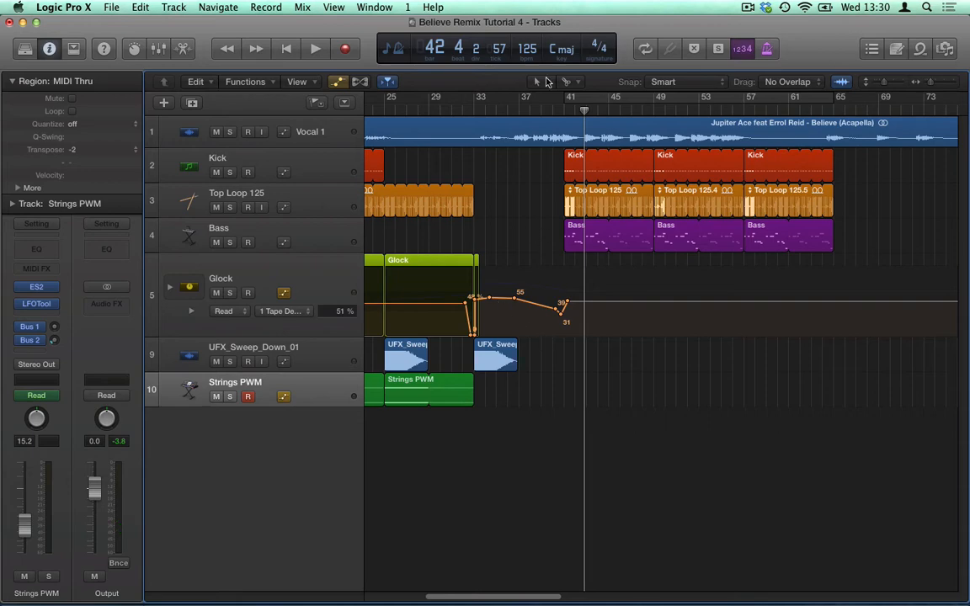
click(567, 112)
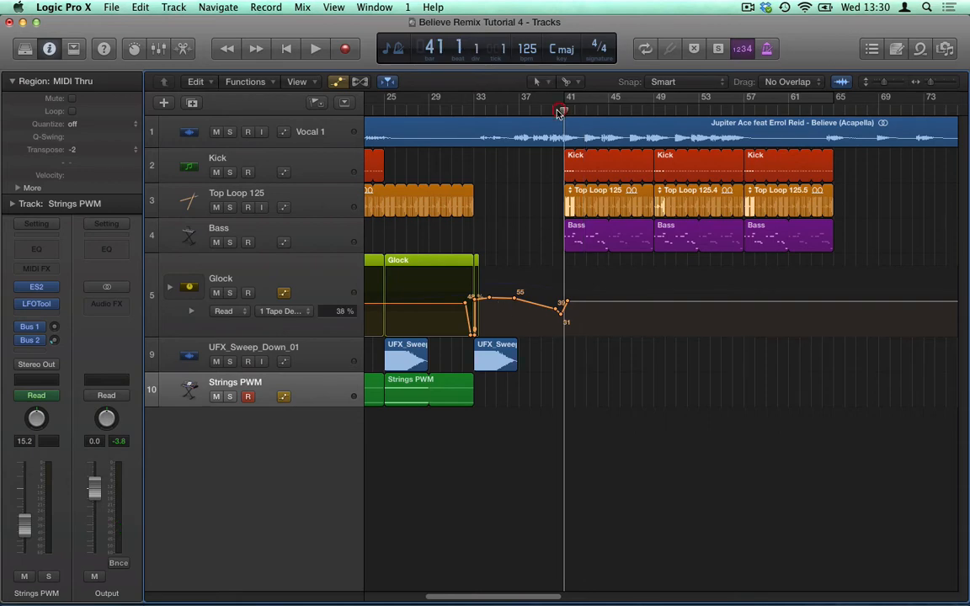
- Open the Crash folder of the Ultimate FX by Sonic Academy samples in the file browser
click(945, 49)
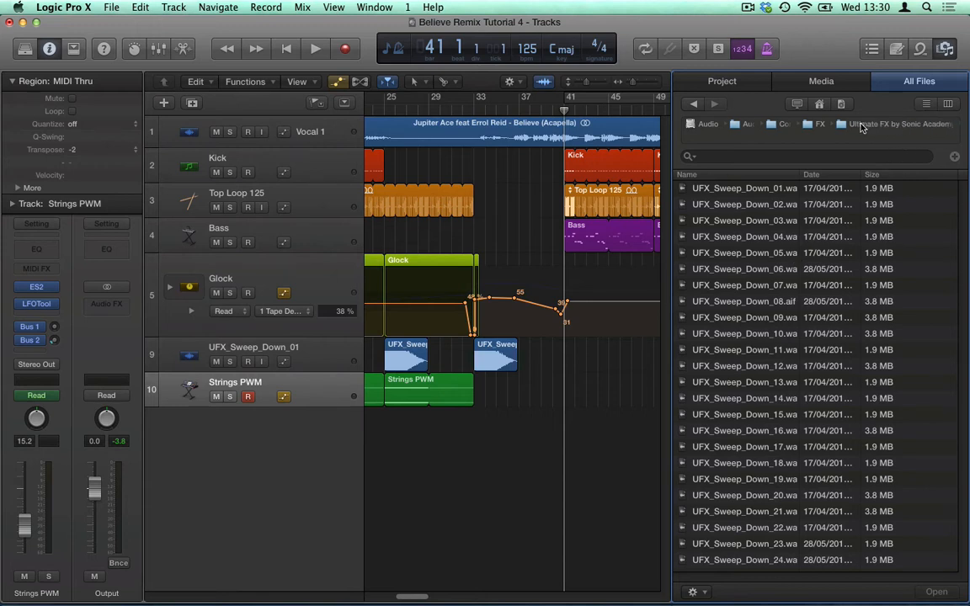
click(862, 125)
click(712, 223)
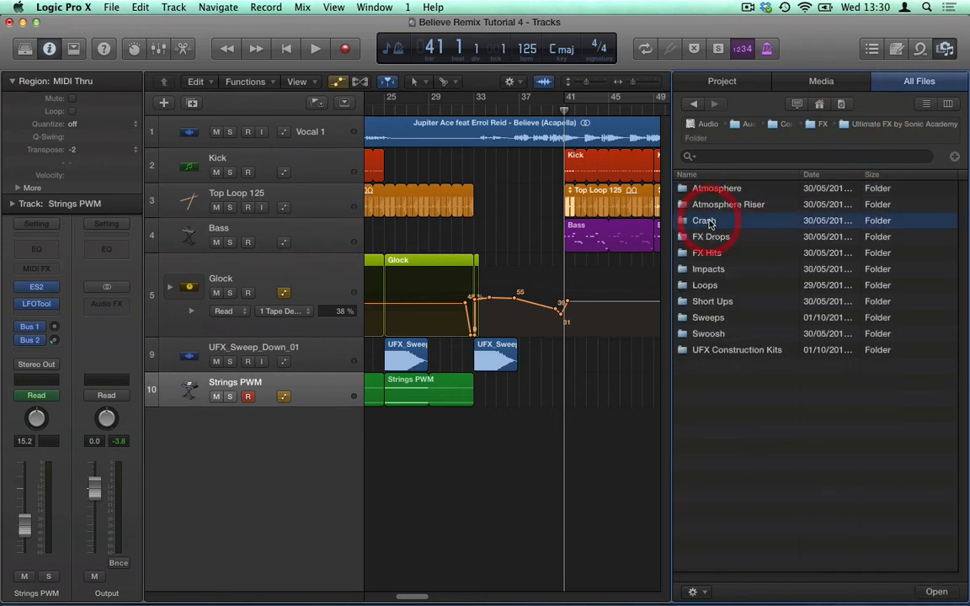
double_click(704, 222)
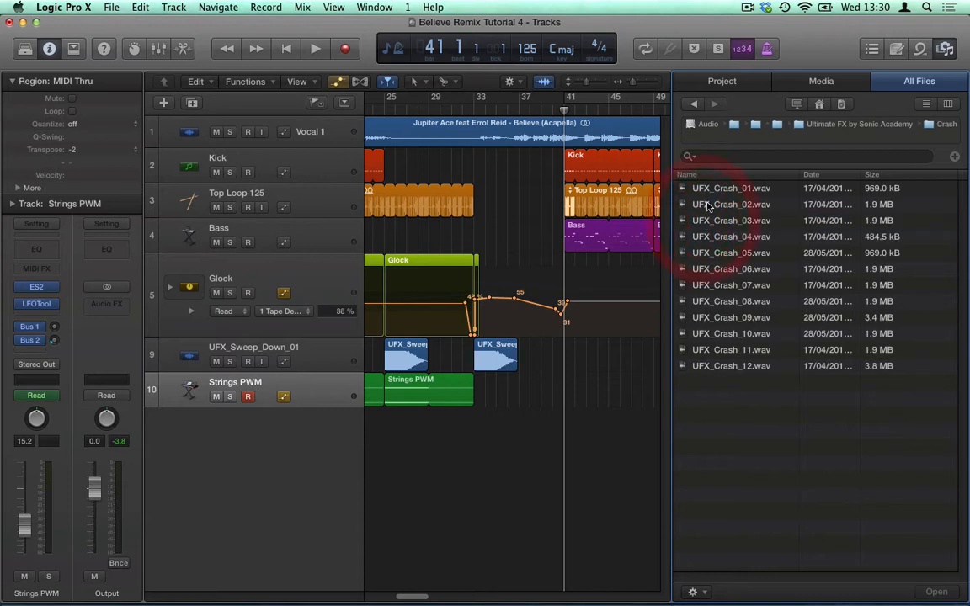
- Audition the crash samples one after another from UFX_Crash_01.wav to UFX_Crash_09.wav with playback stopped
click(716, 188)
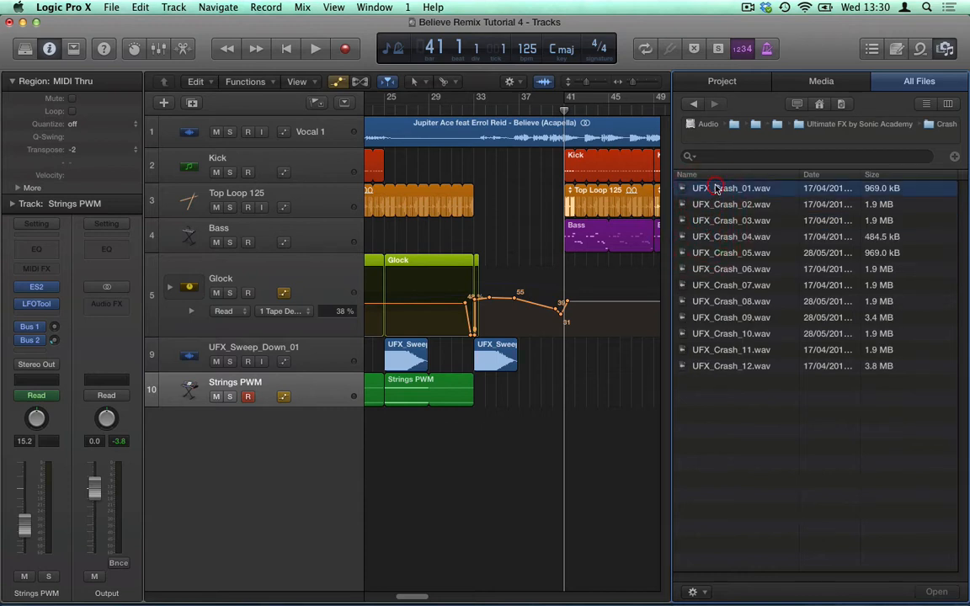
click(723, 592)
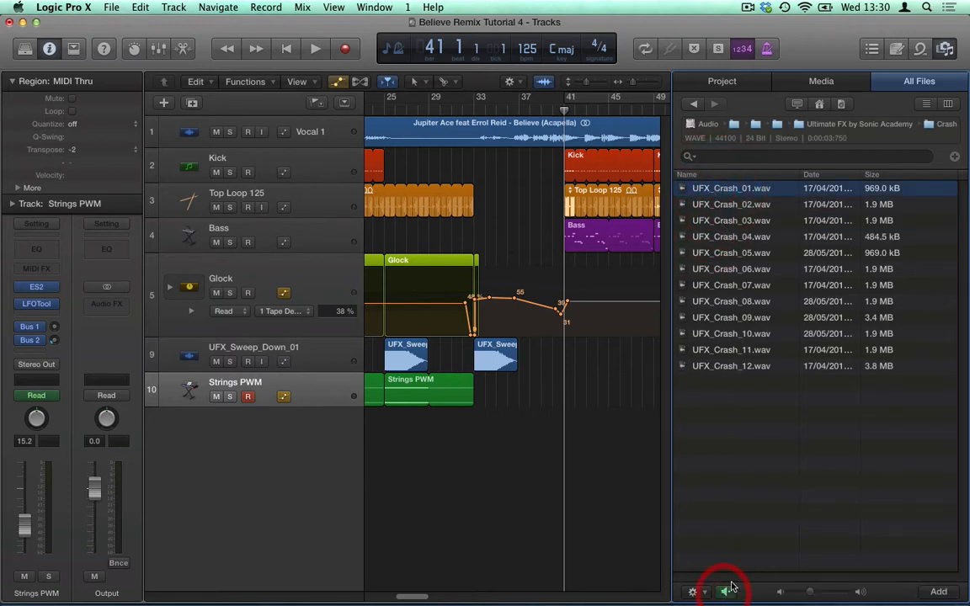
click(725, 205)
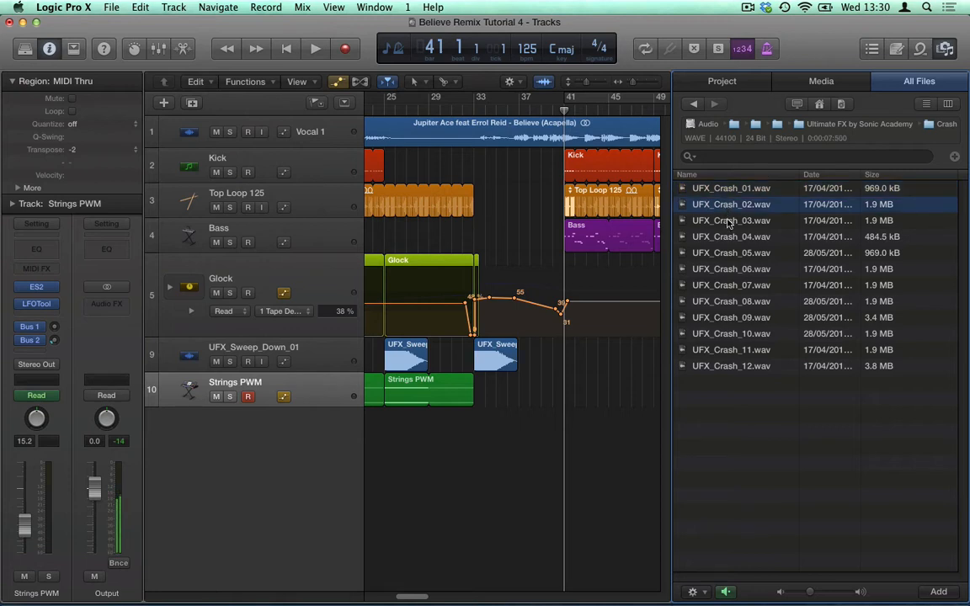
click(728, 221)
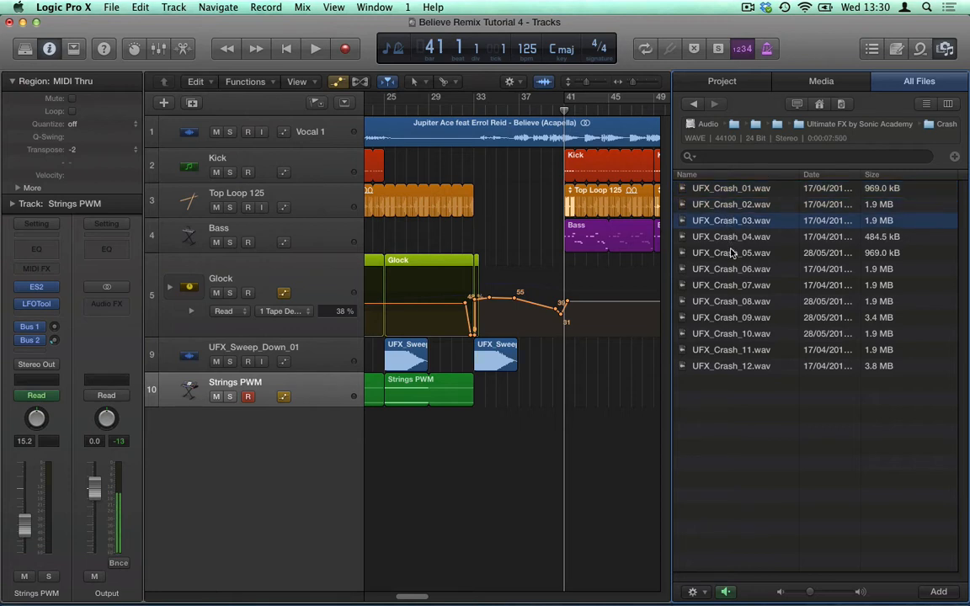
click(731, 238)
click(737, 254)
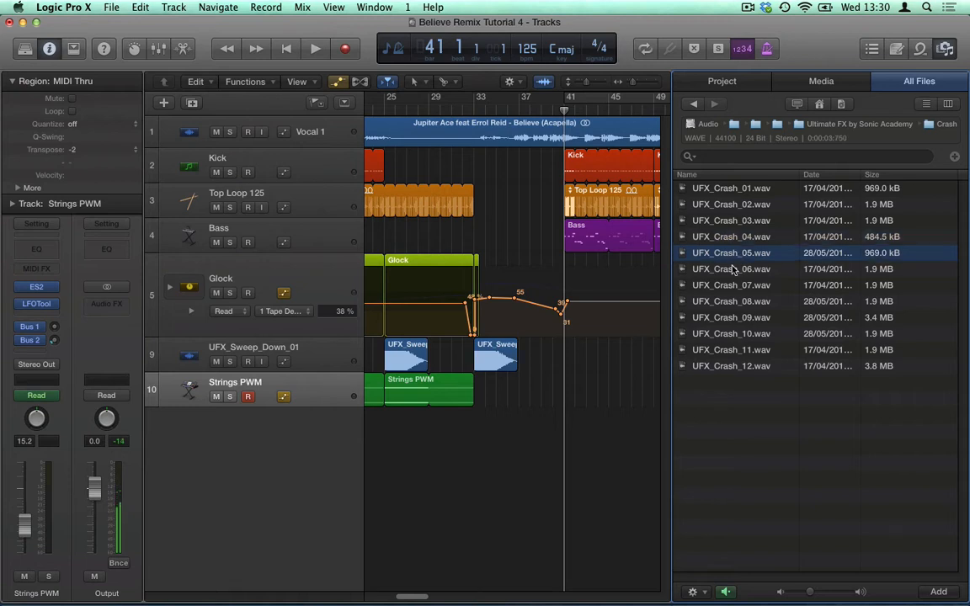
click(730, 270)
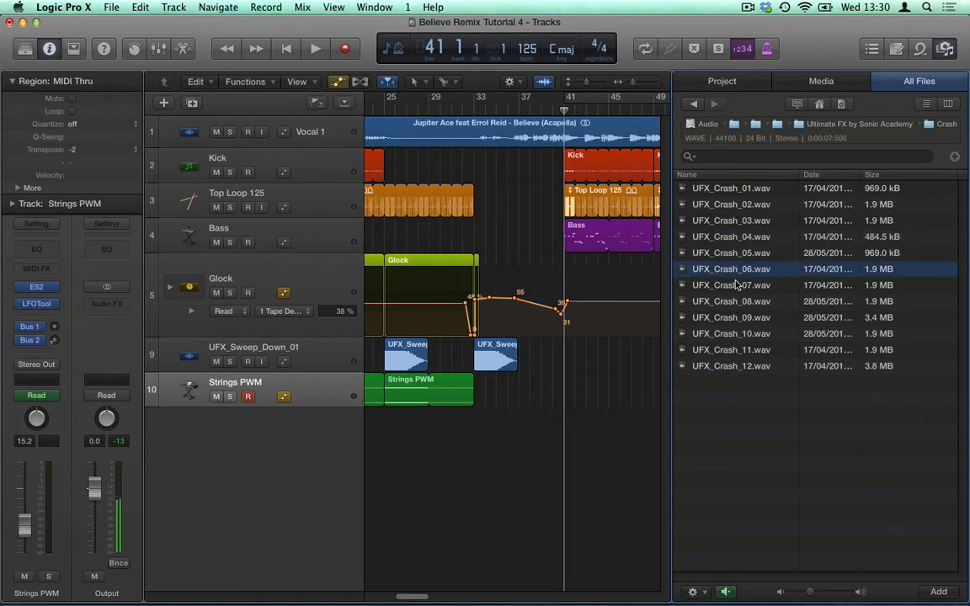
click(735, 286)
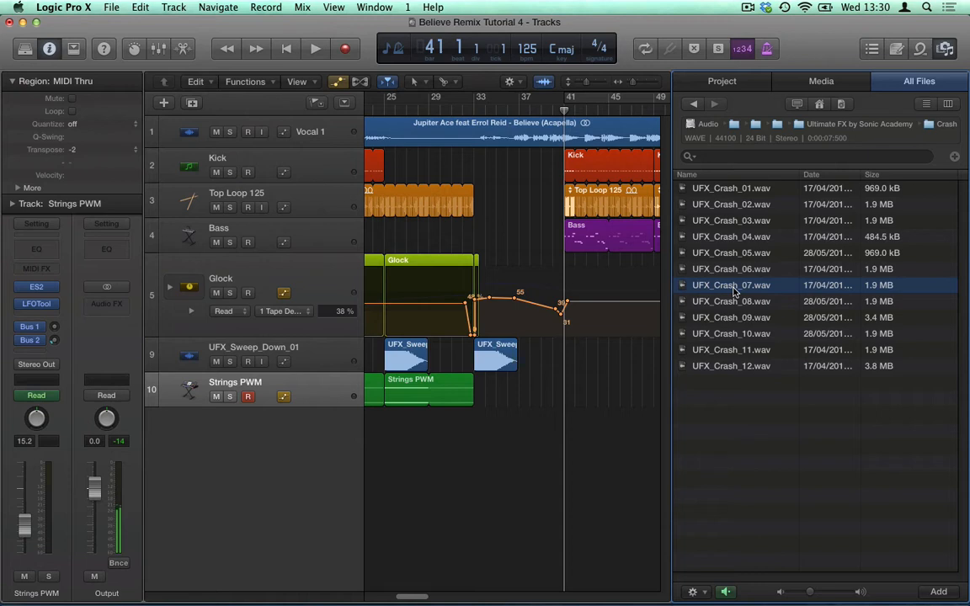
key(Down)
key(Down)
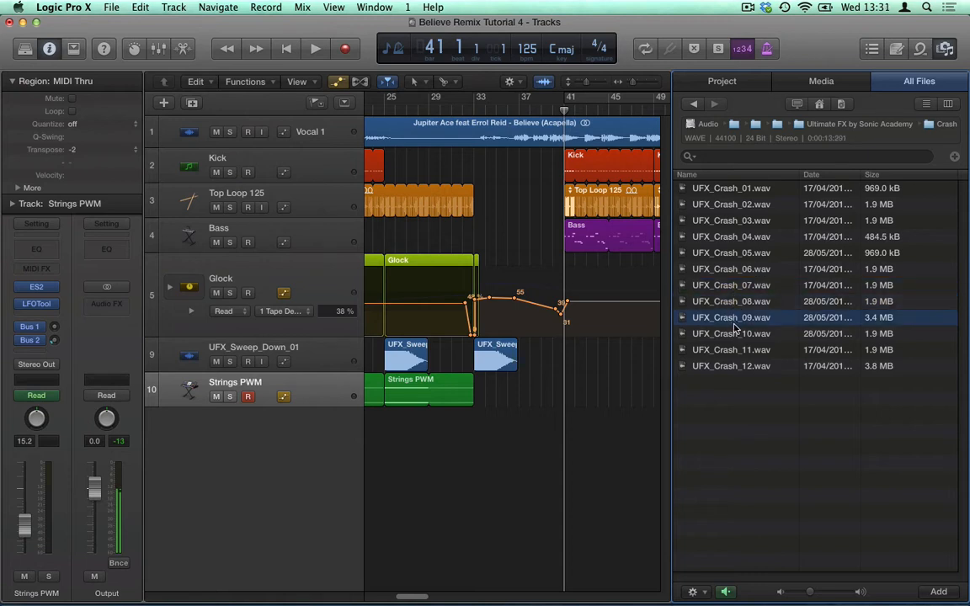
- Turn cycling back on, play the section from bar 41, and preview UFX_Crash_09.wav over it
click(577, 98)
key(space)
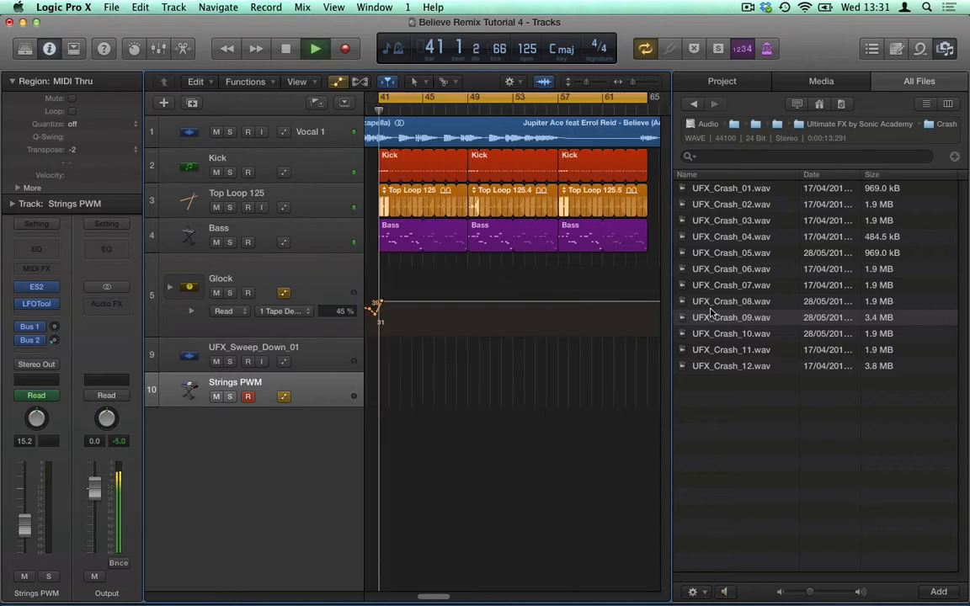
key(Up)
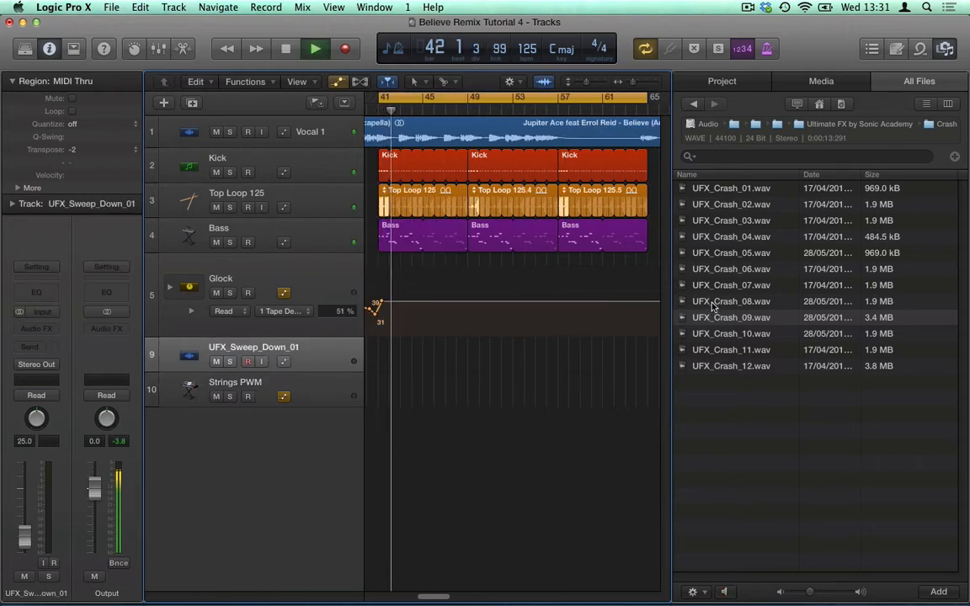
key(Down)
click(711, 317)
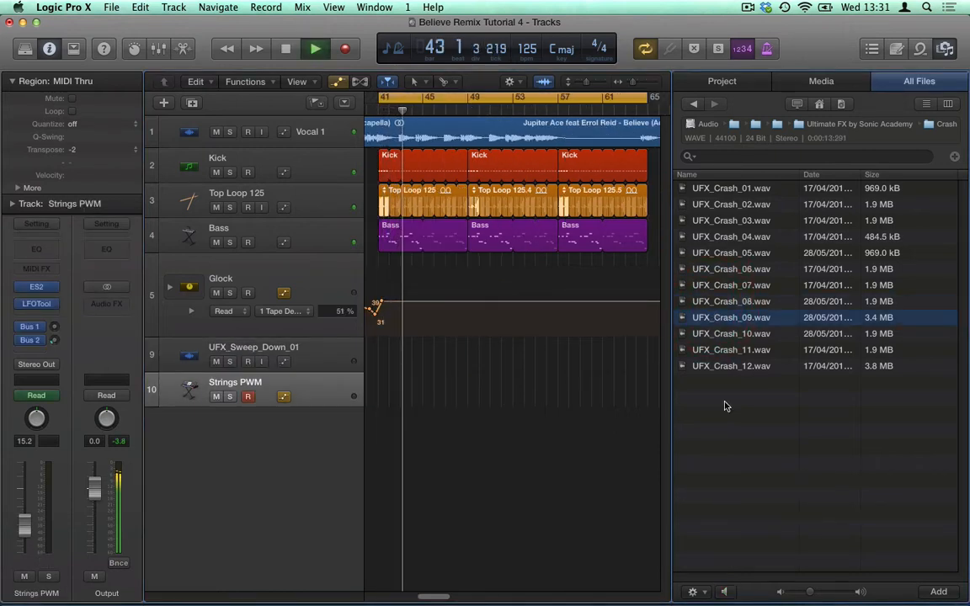
click(705, 592)
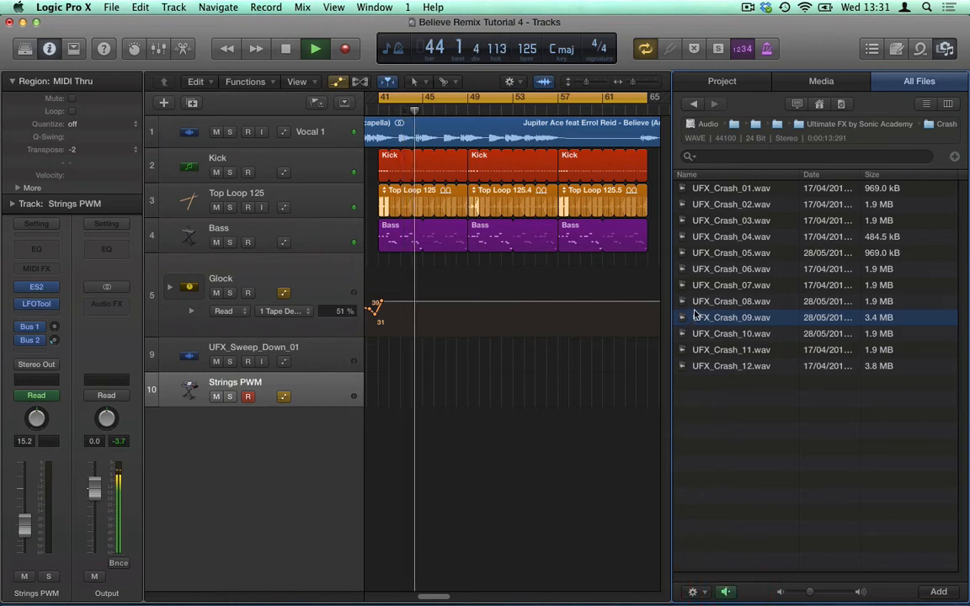
- Compare crash samples 08, 09, 07, 06, 02, 03 and 01 by previewing them over the looping section
key(Up)
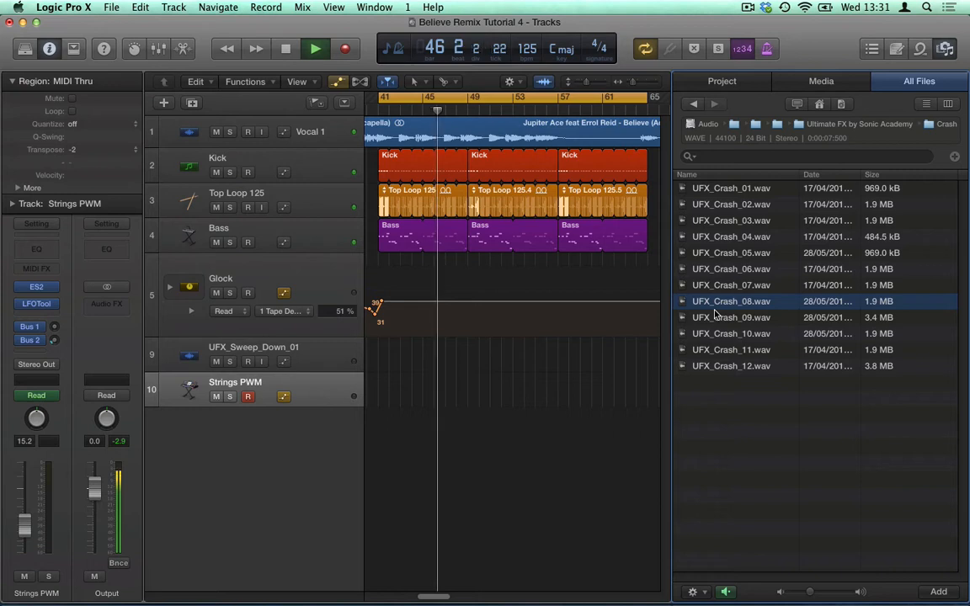
click(718, 321)
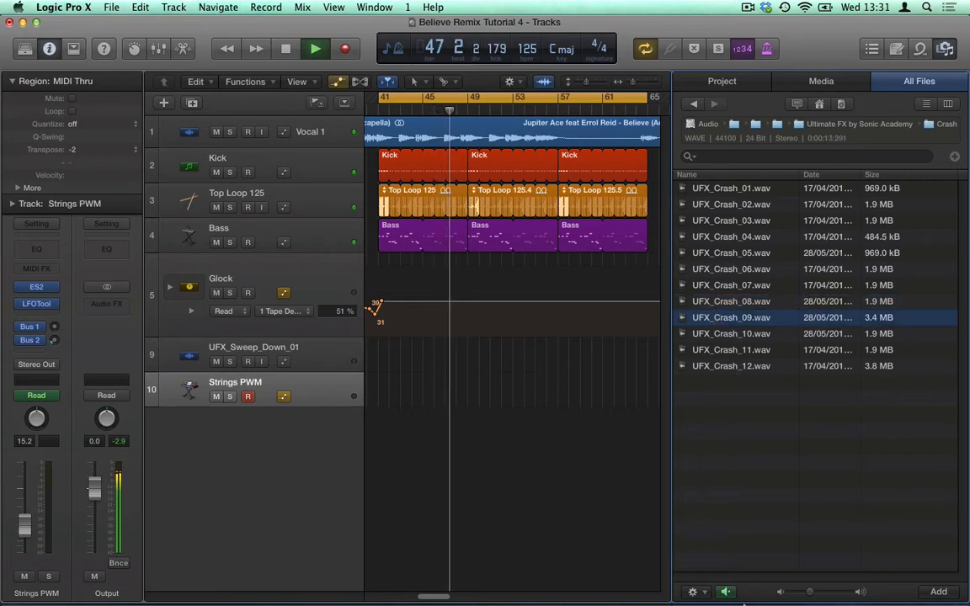
click(720, 284)
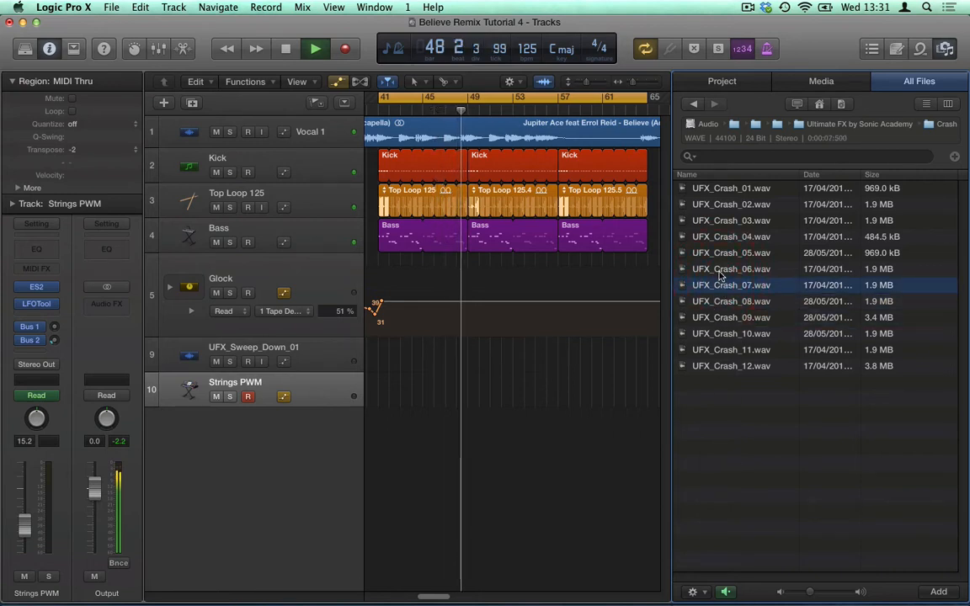
click(717, 269)
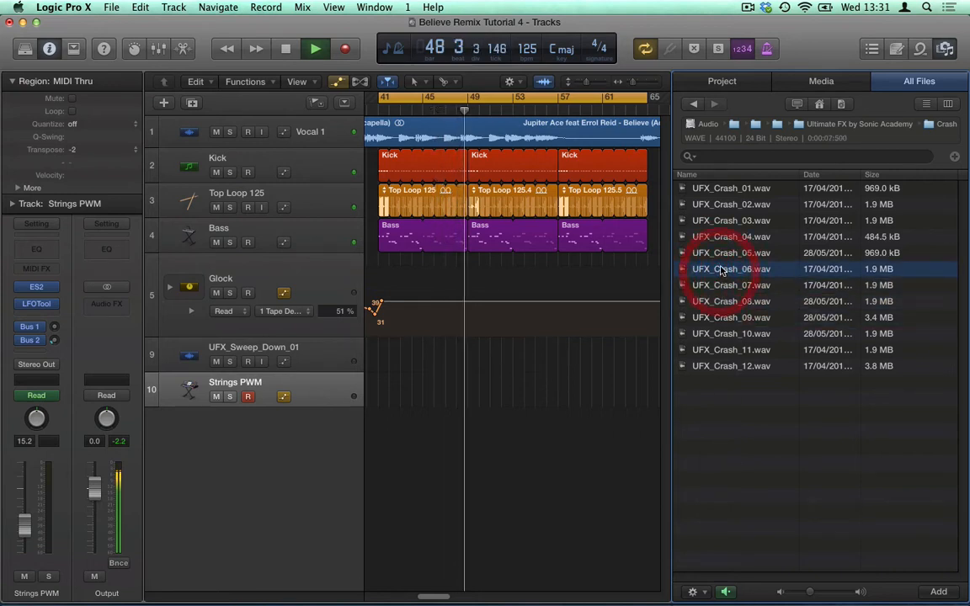
click(716, 205)
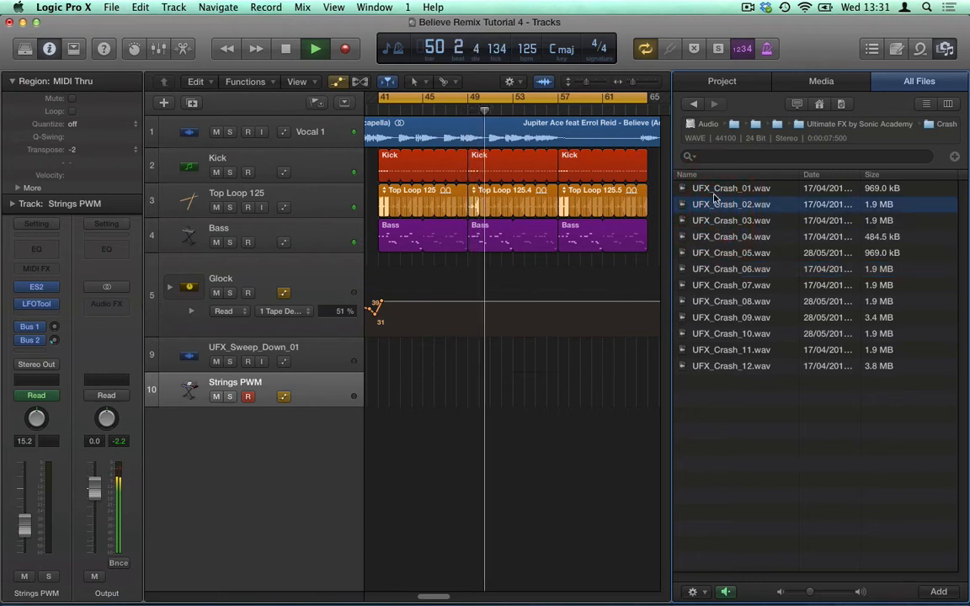
click(722, 221)
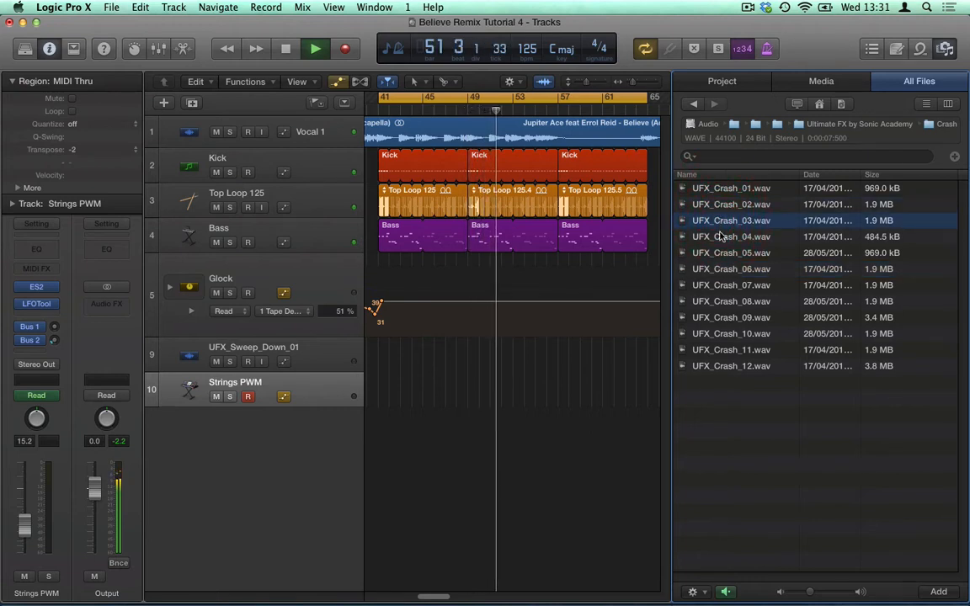
click(717, 207)
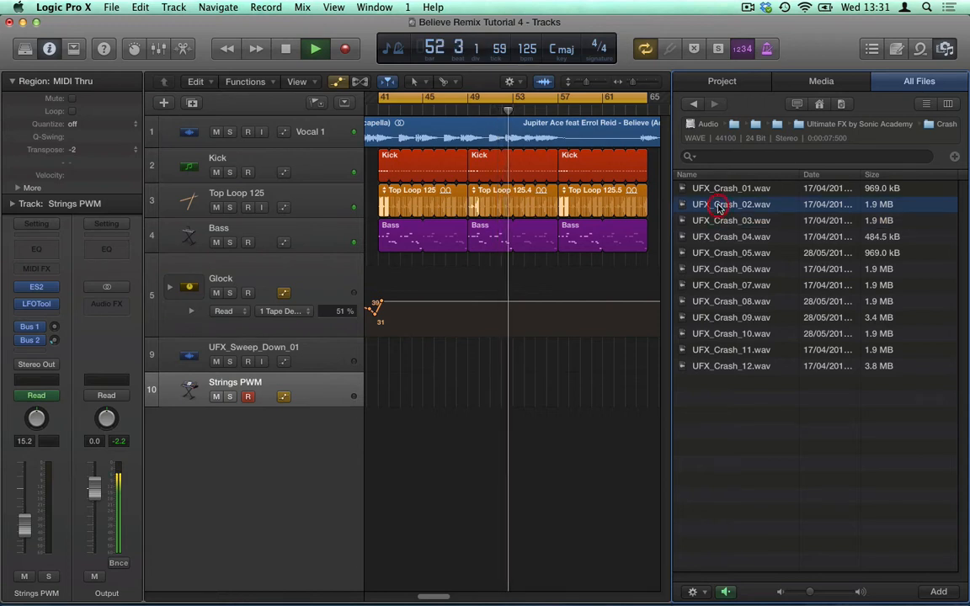
click(717, 190)
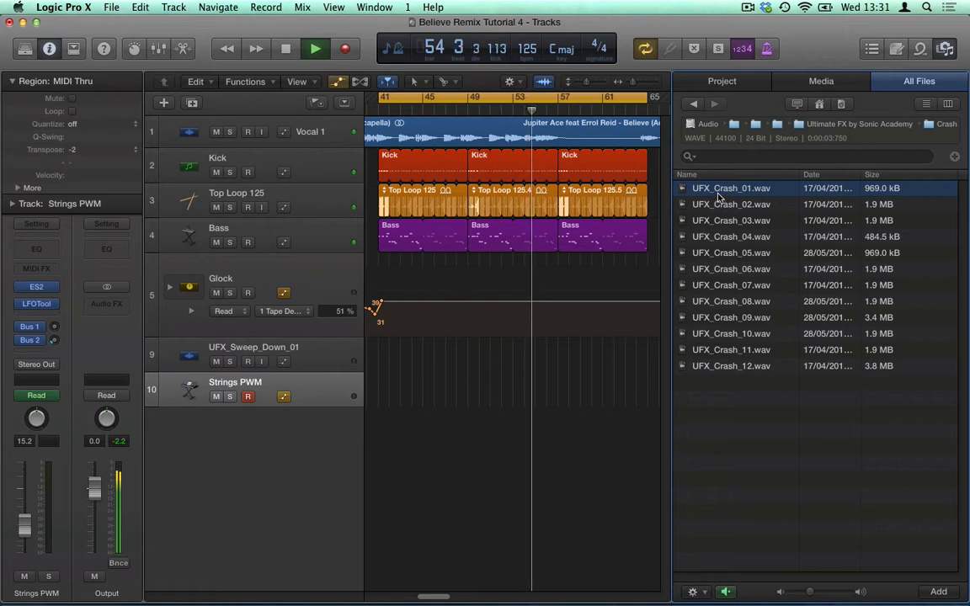
click(716, 196)
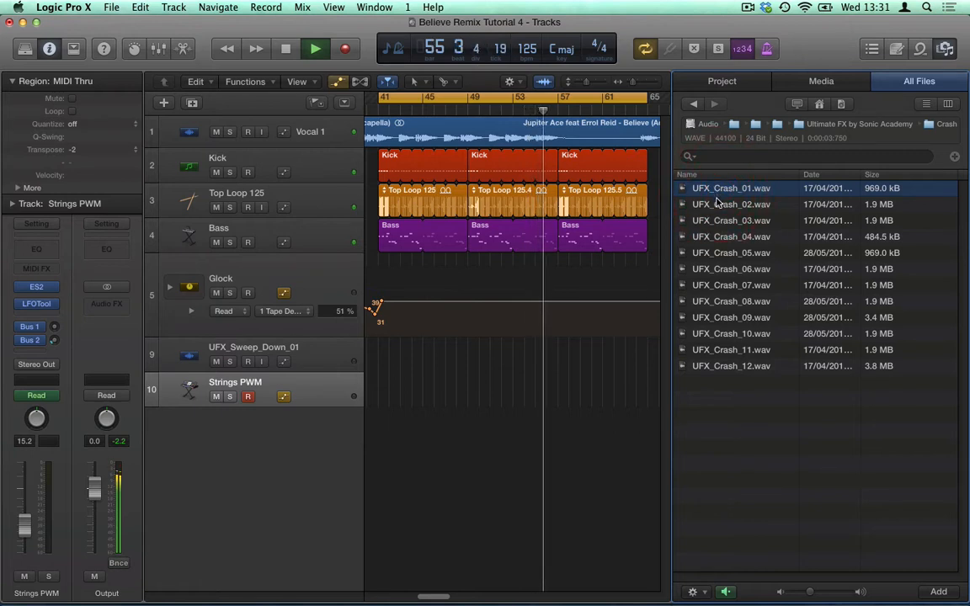
- Preview UFX_Crash_02.wav once more, stop playback, and place the sample at bar 41 on a new track below Strings PWM
click(718, 206)
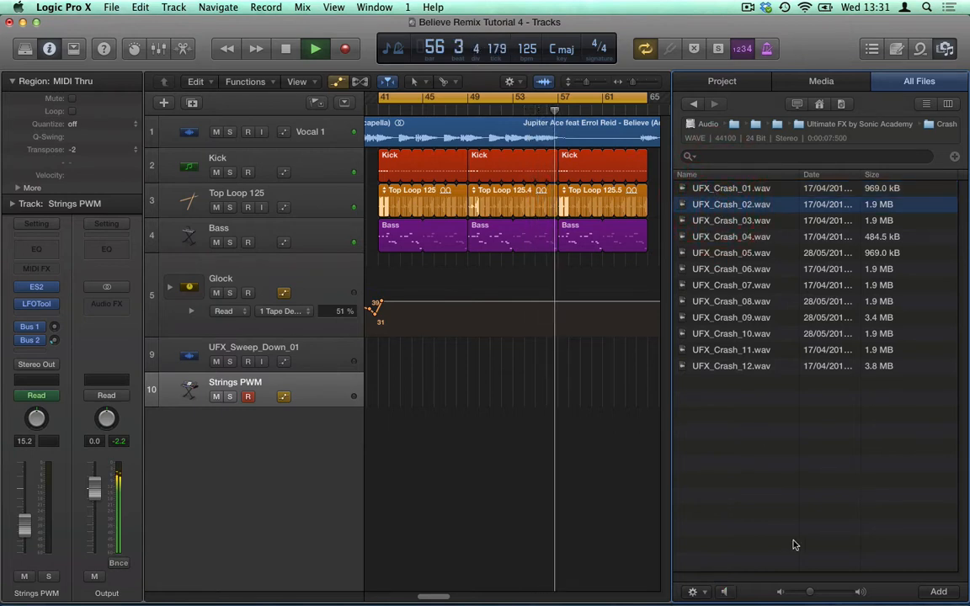
click(558, 436)
key(space)
click(722, 592)
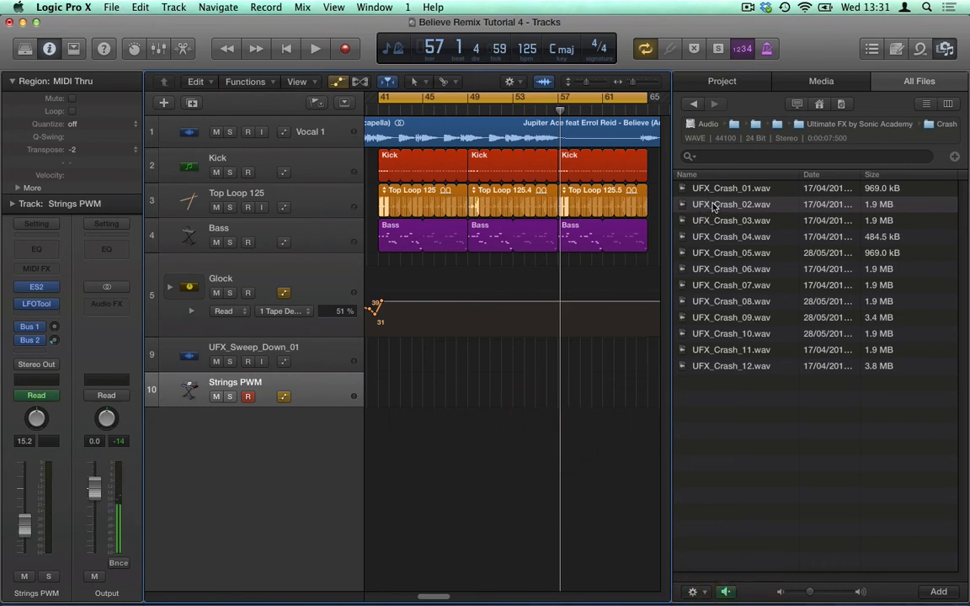
drag(714, 207, 379, 457)
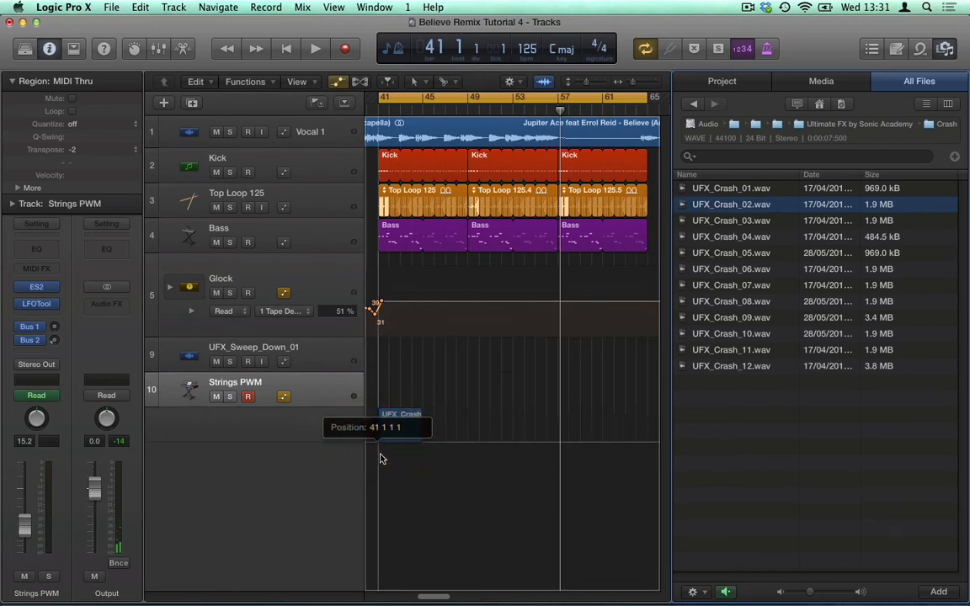
drag(380, 458, 379, 458)
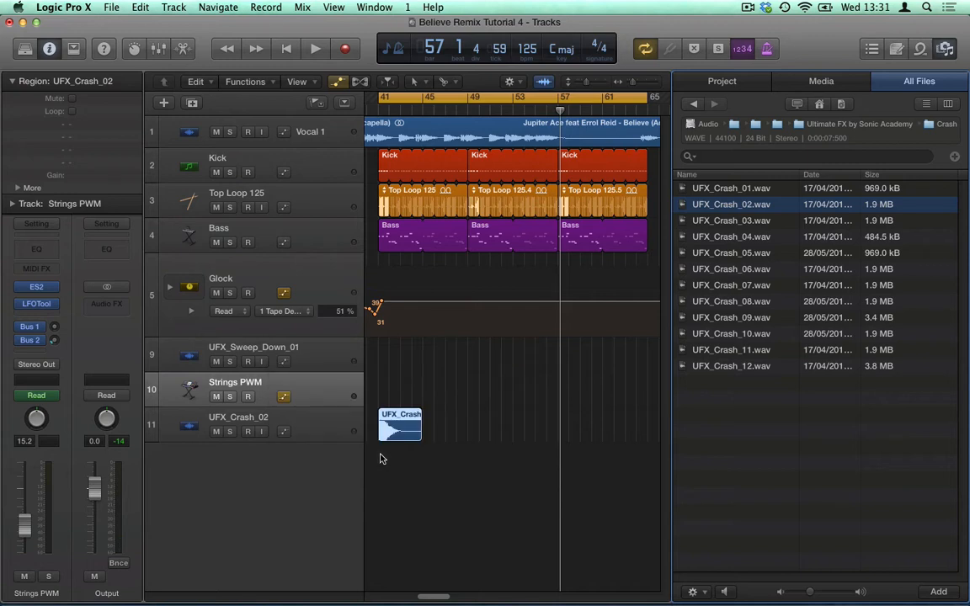
- Move the UFX_Sweep_Down_01 track below Strings PWM so it sits directly above the UFX_Crash_02 track
click(187, 427)
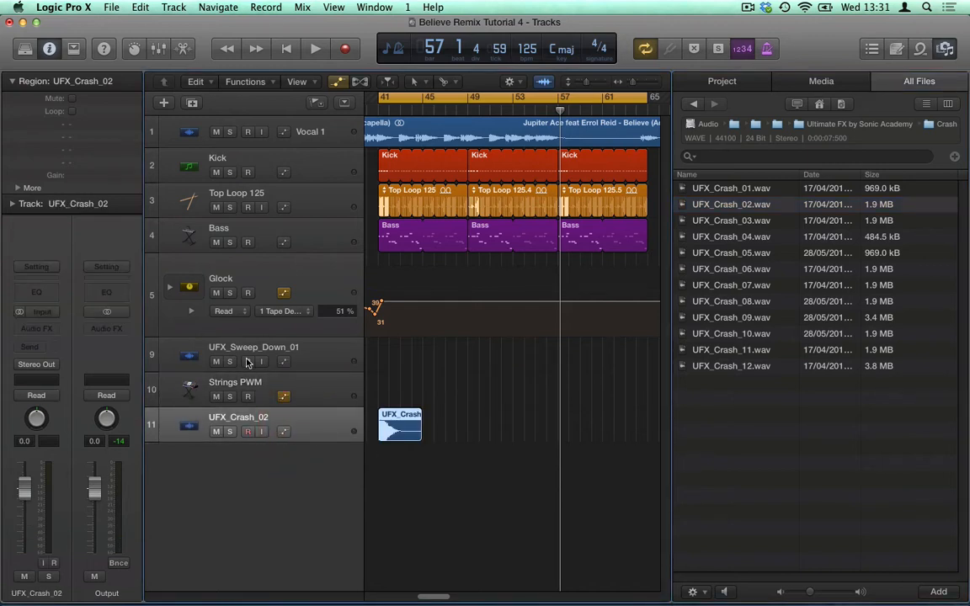
click(171, 349)
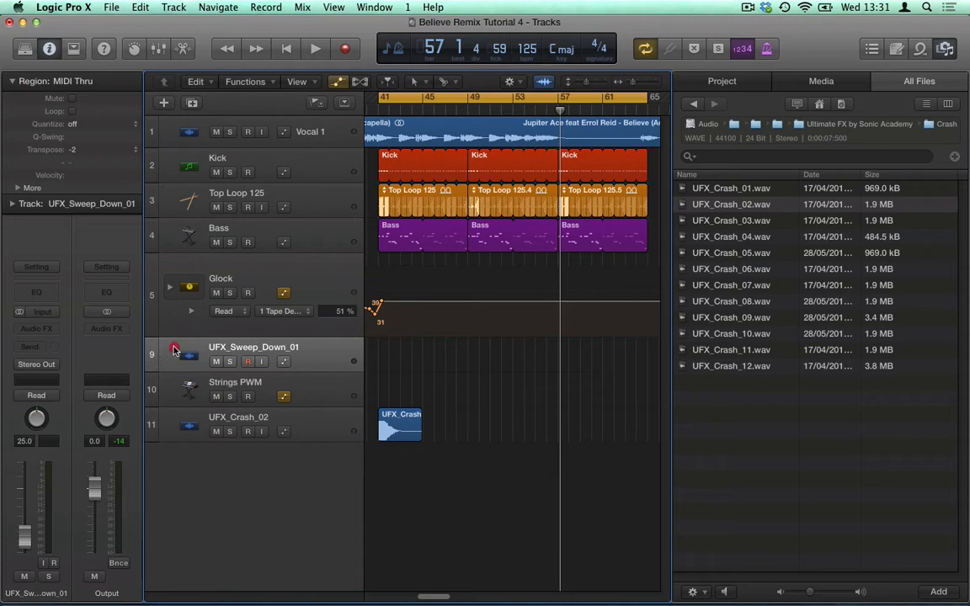
drag(174, 350, 172, 398)
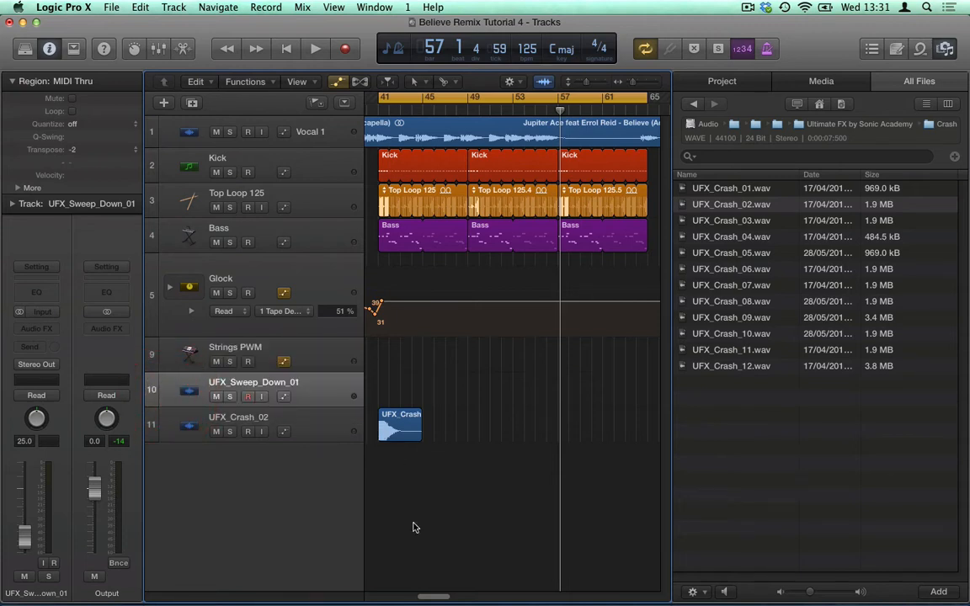
- Hide the track automation, lower the UFX_Crash_02 track's volume to -21.0 dB, and listen to it in the mix from bar 41
drag(436, 596, 422, 597)
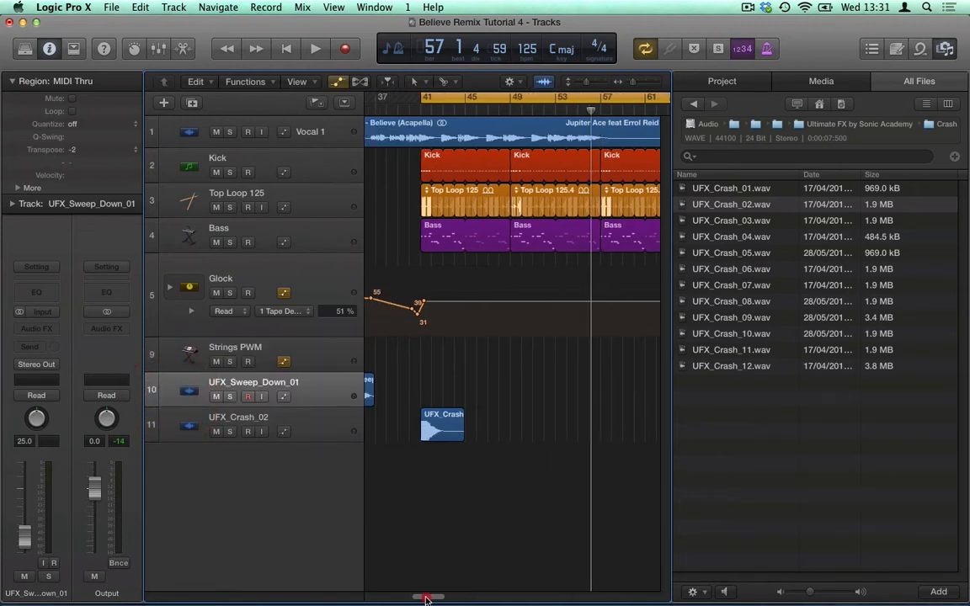
click(312, 418)
click(337, 82)
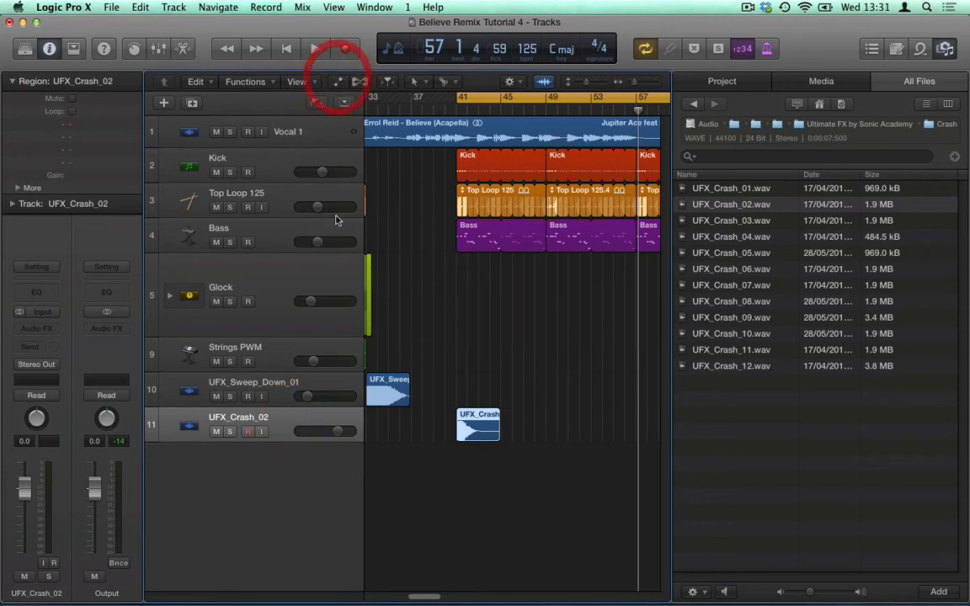
drag(340, 434, 310, 433)
key(space)
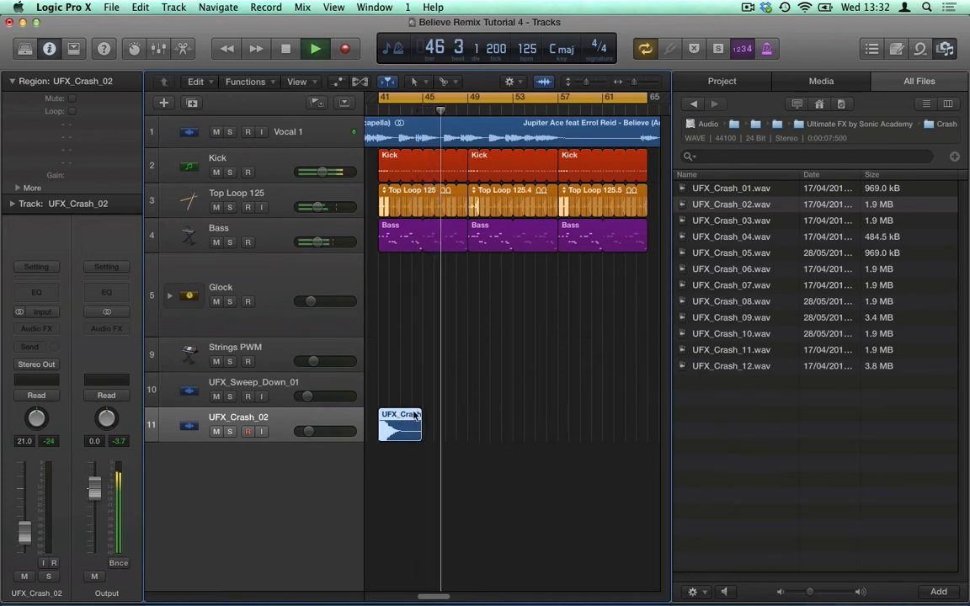
key(space)
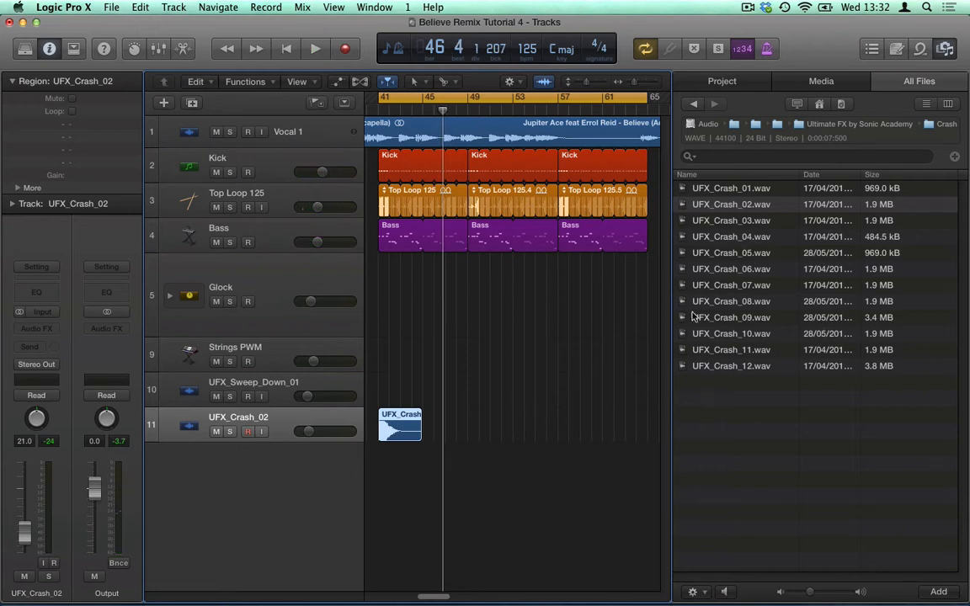
- With the playhead at bar 45 and cycling off, audition more crash samples and place UFX_Crash_10.wav there on a new track
click(425, 99)
click(422, 109)
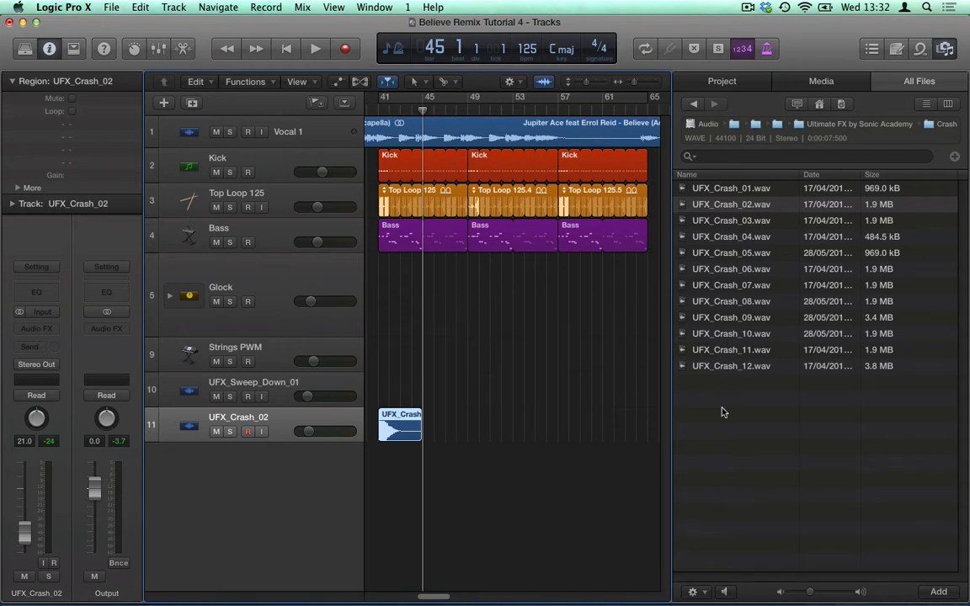
click(740, 350)
click(745, 333)
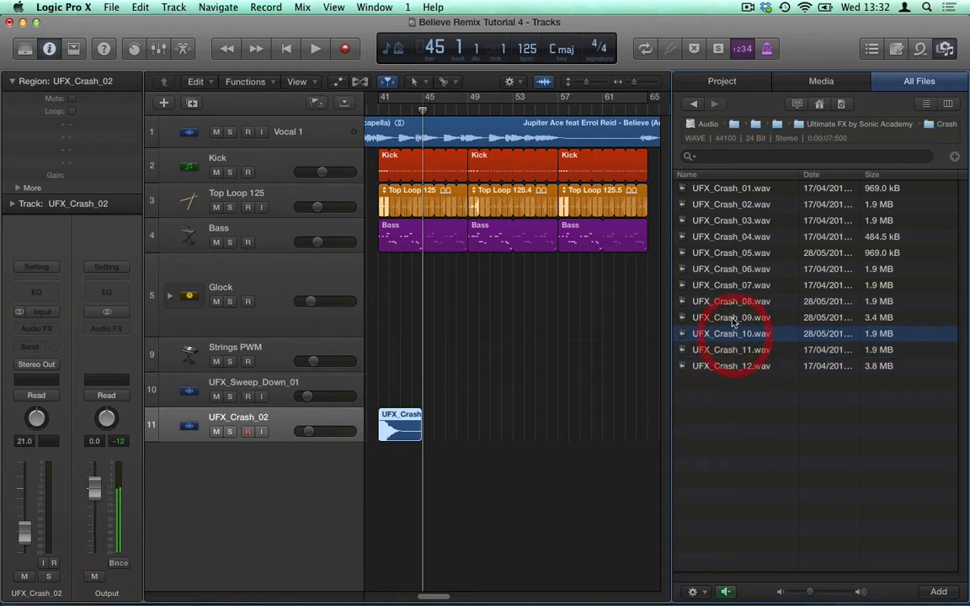
drag(701, 337, 438, 468)
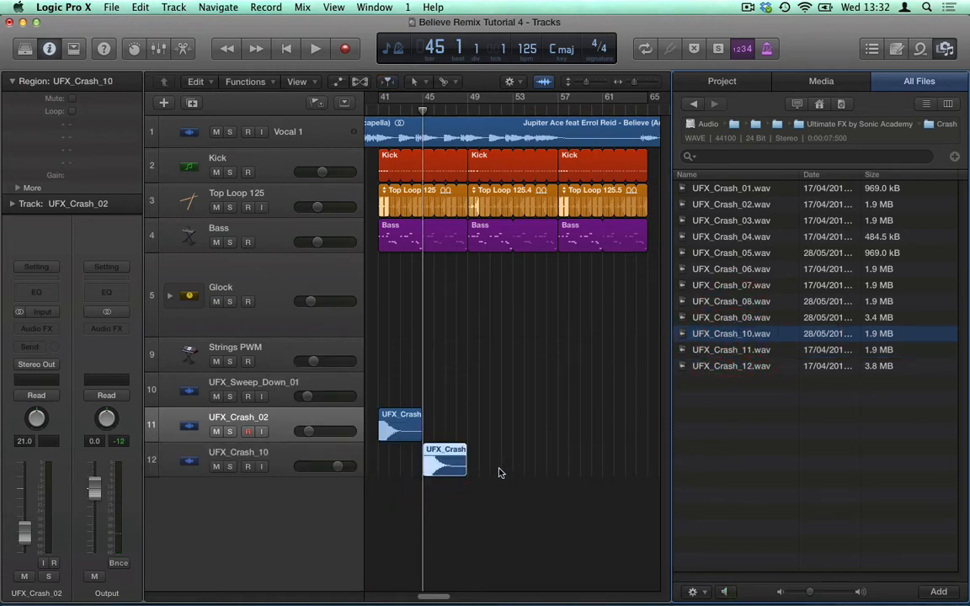
- Cycle bars 45 to 49, play the section, and lower the UFX_Crash_10 track's volume to -16.8 dB
click(498, 472)
click(444, 461)
click(318, 469)
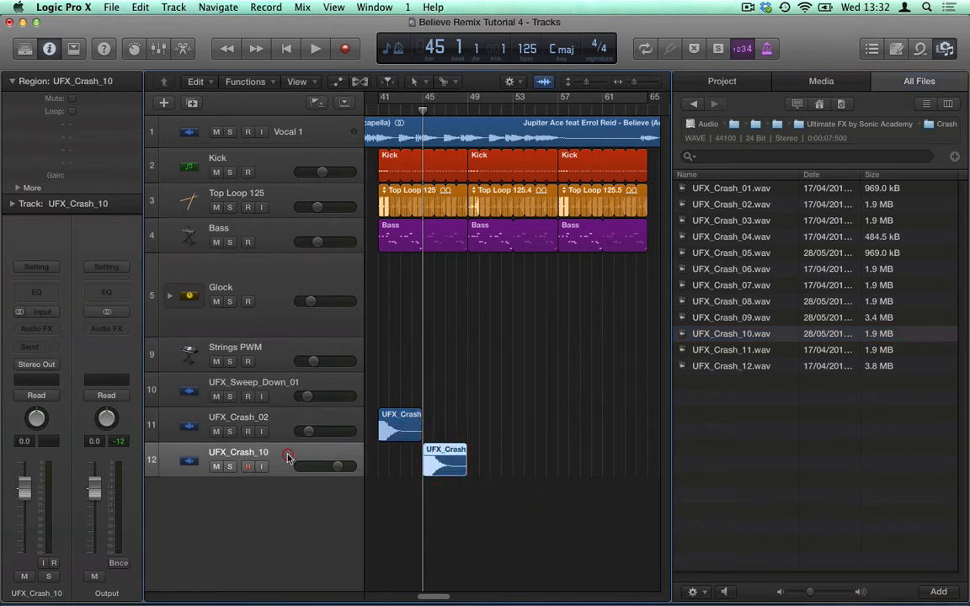
drag(429, 101, 468, 99)
key(space)
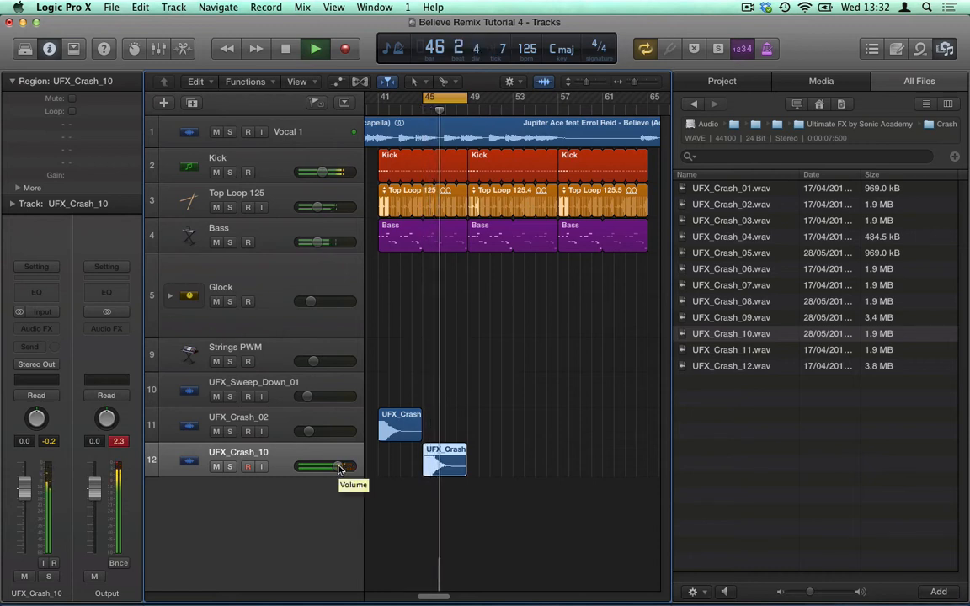
key(space)
drag(339, 469, 262, 481)
- Open the UFX_Crash_10 region in the audio file editor and bring up the Time and Pitch Machine for it
click(471, 510)
click(442, 455)
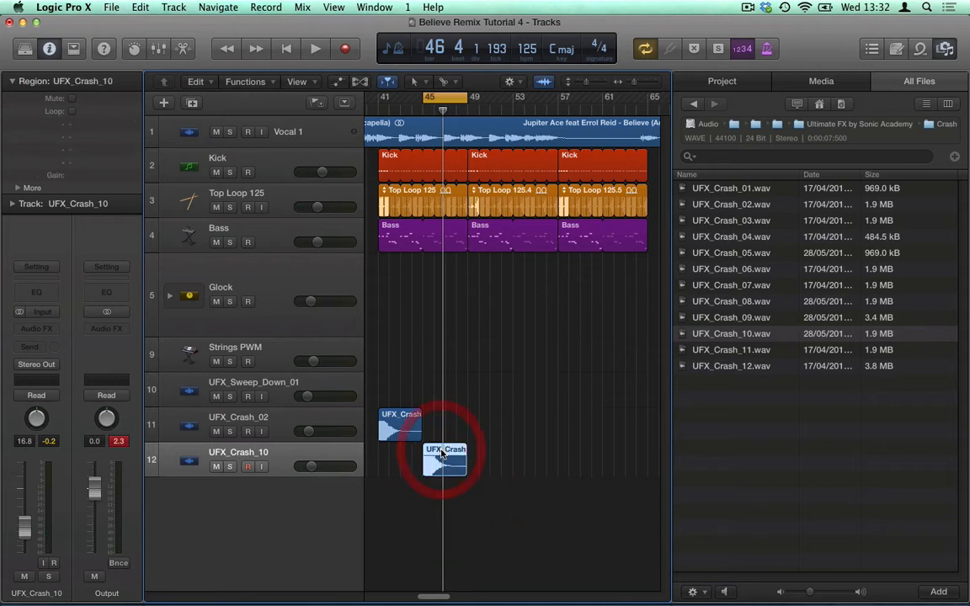
double_click(441, 452)
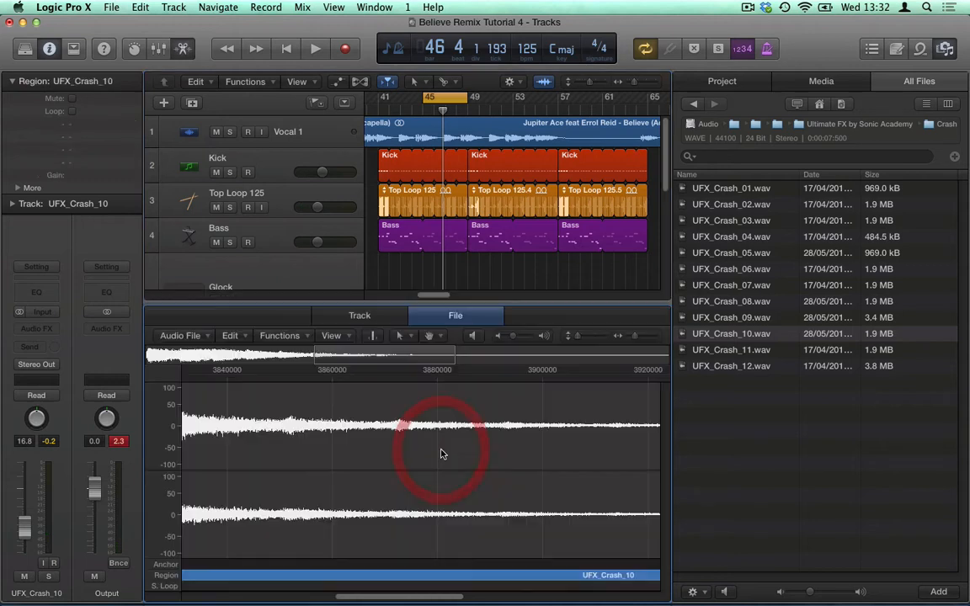
click(302, 338)
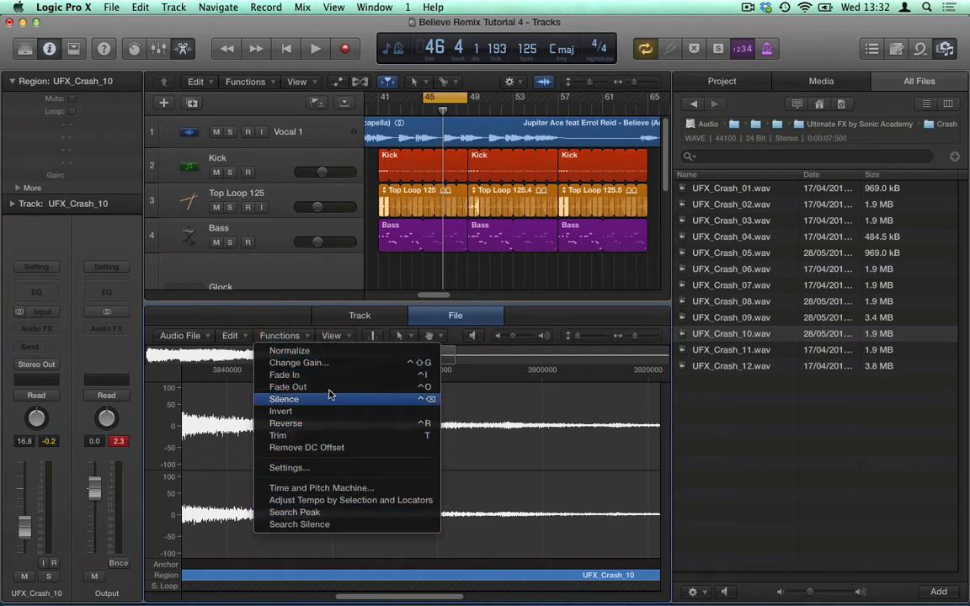
click(331, 335)
click(277, 338)
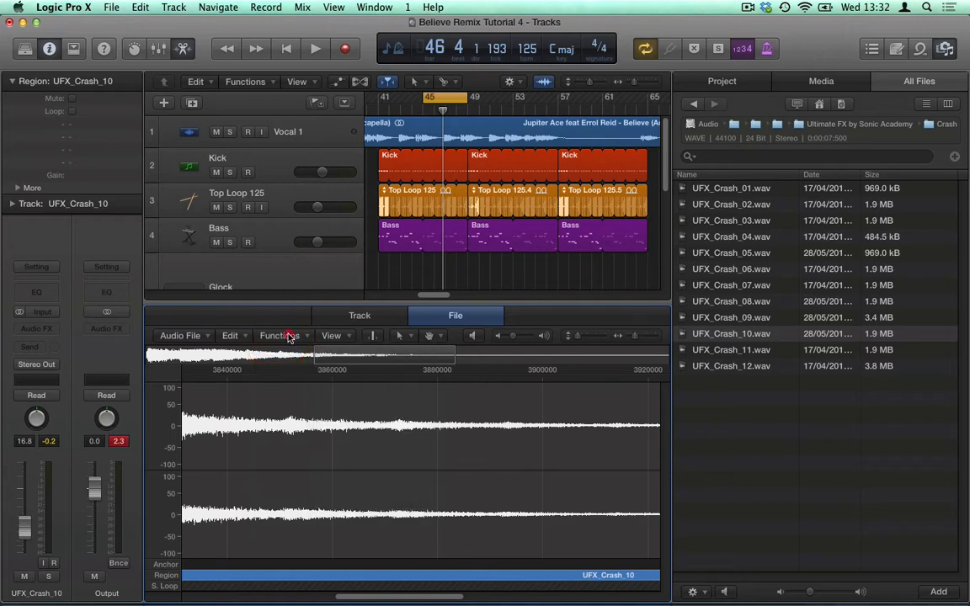
click(281, 336)
click(302, 489)
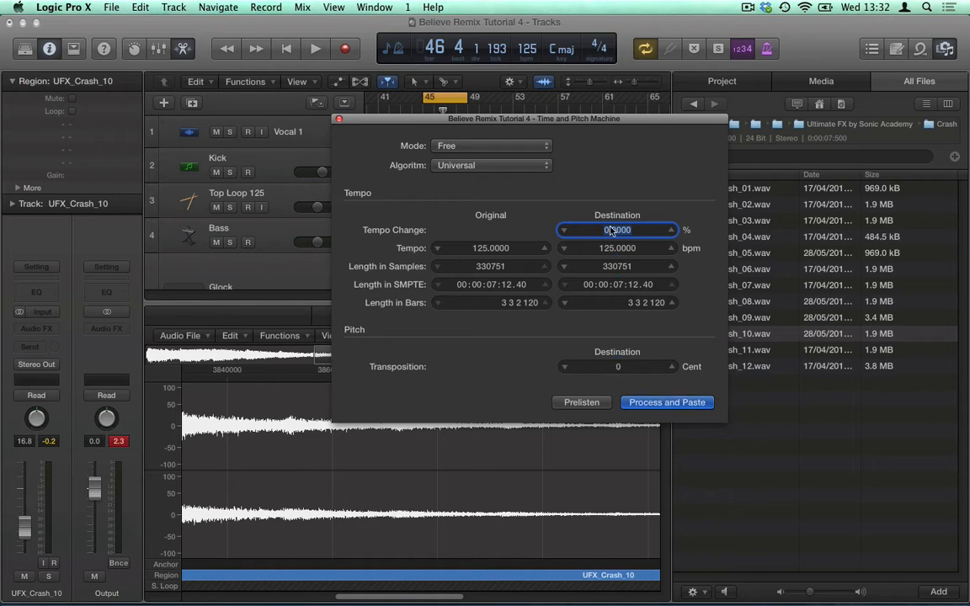
- Time-stretch UFX_Crash_10 from 128 to 125 bpm with the Beats Only algorithm, and close the audio file editor
click(545, 248)
click(539, 166)
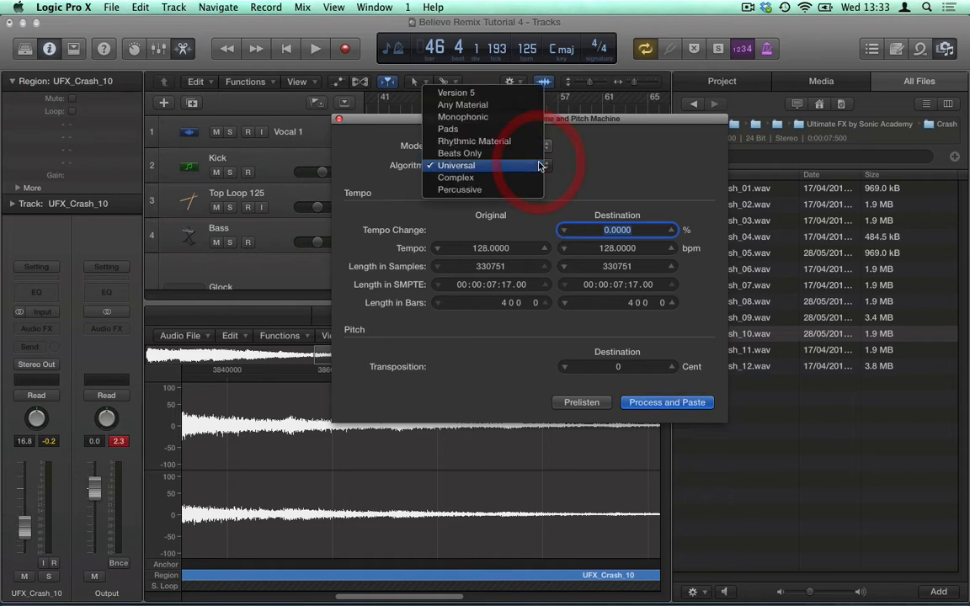
click(469, 157)
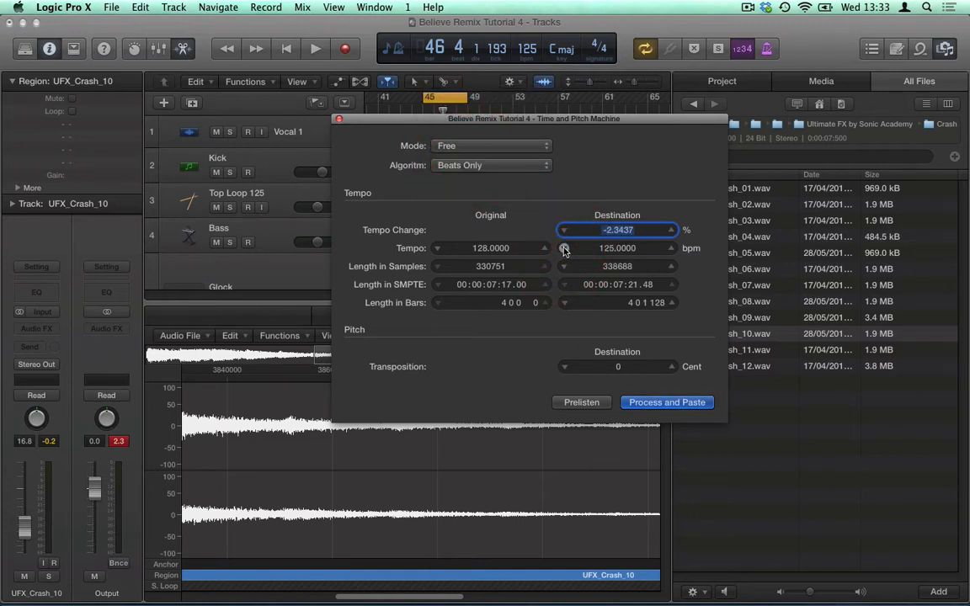
click(652, 403)
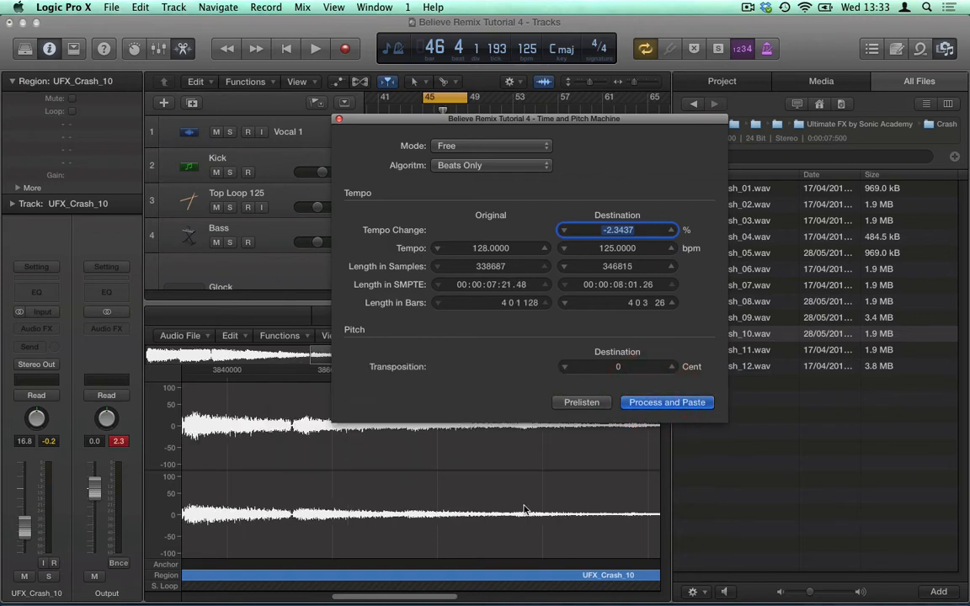
click(338, 121)
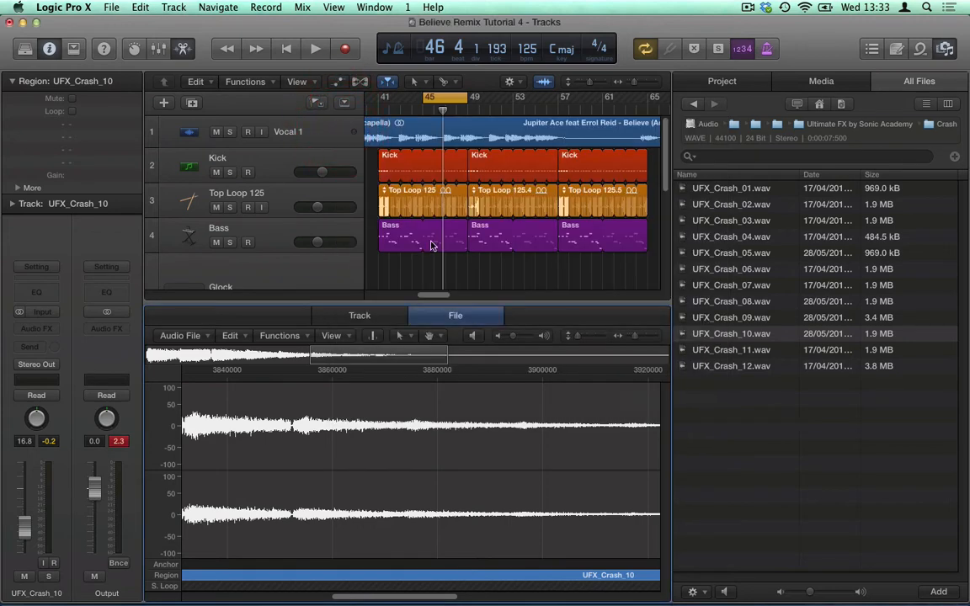
click(184, 48)
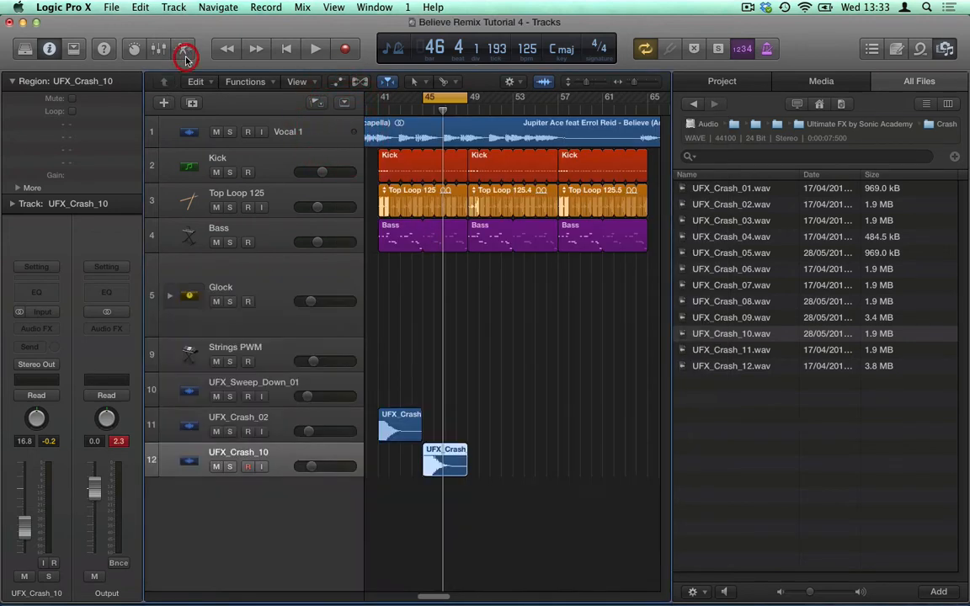
- Listen to the stretched UFX_Crash_10 over the loop, briefly soloed and then back in the full mix
key(space)
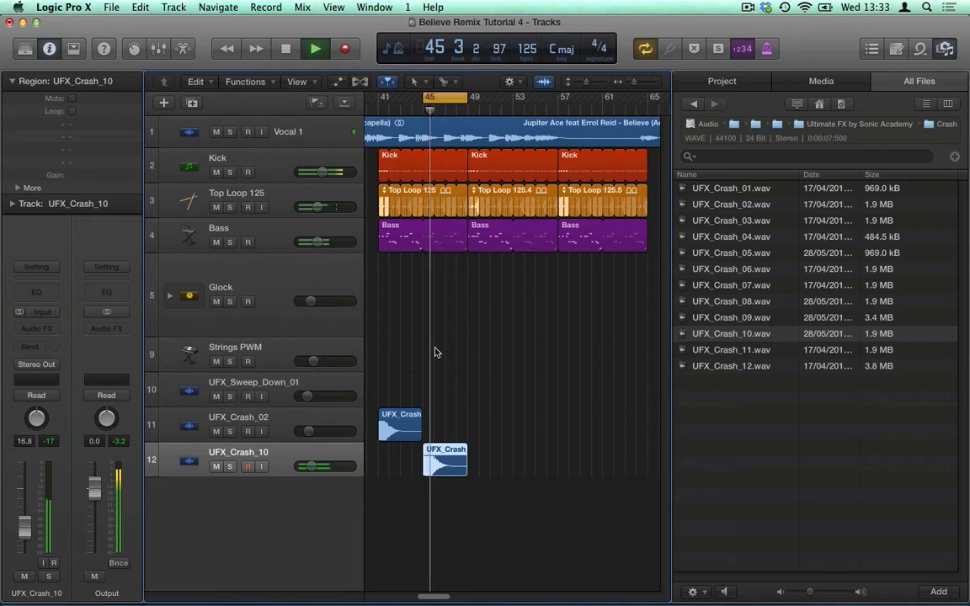
click(230, 468)
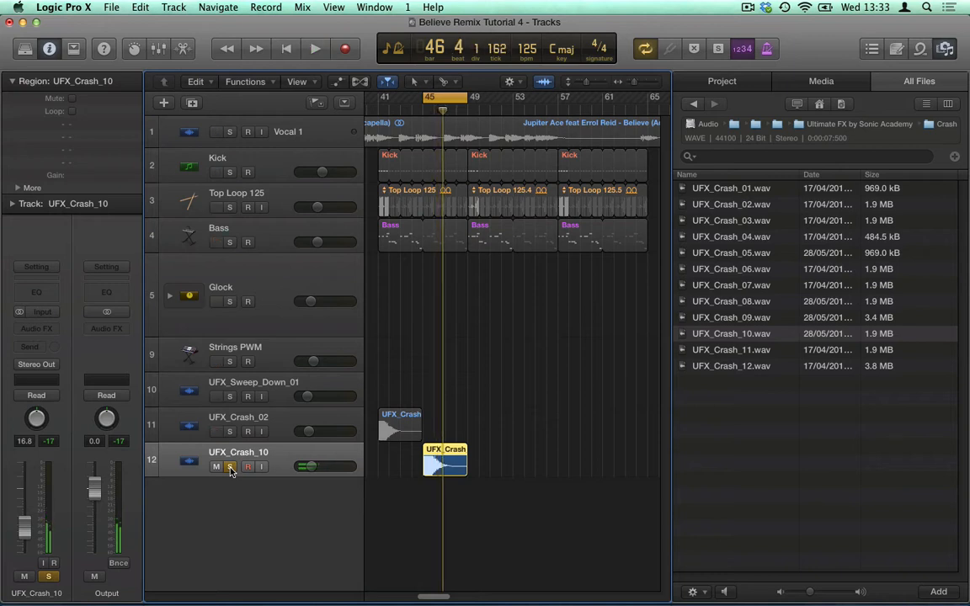
key(space)
click(230, 467)
key(space)
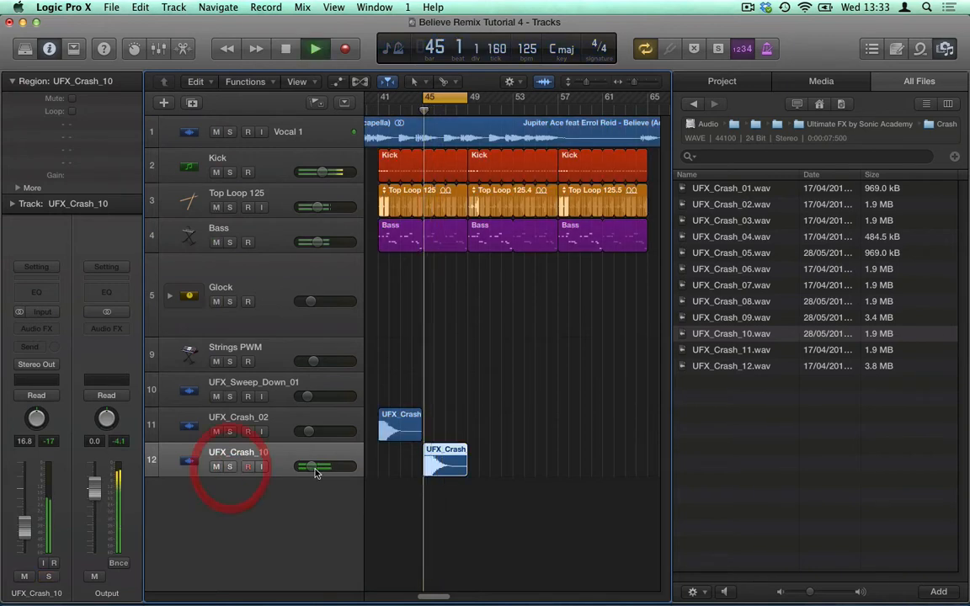
- Lower the UFX_Crash_10 track's volume to -29.5 dB while listening to the loop
mouse_move(313, 467)
mouse_down()
mouse_move(296, 477)
mouse_move(304, 472)
mouse_up()
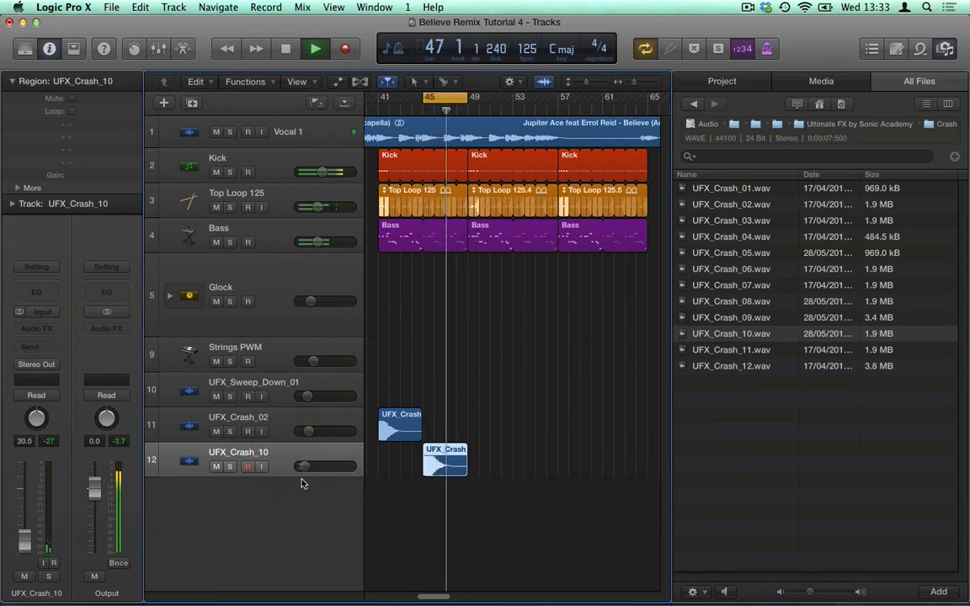
key(space)
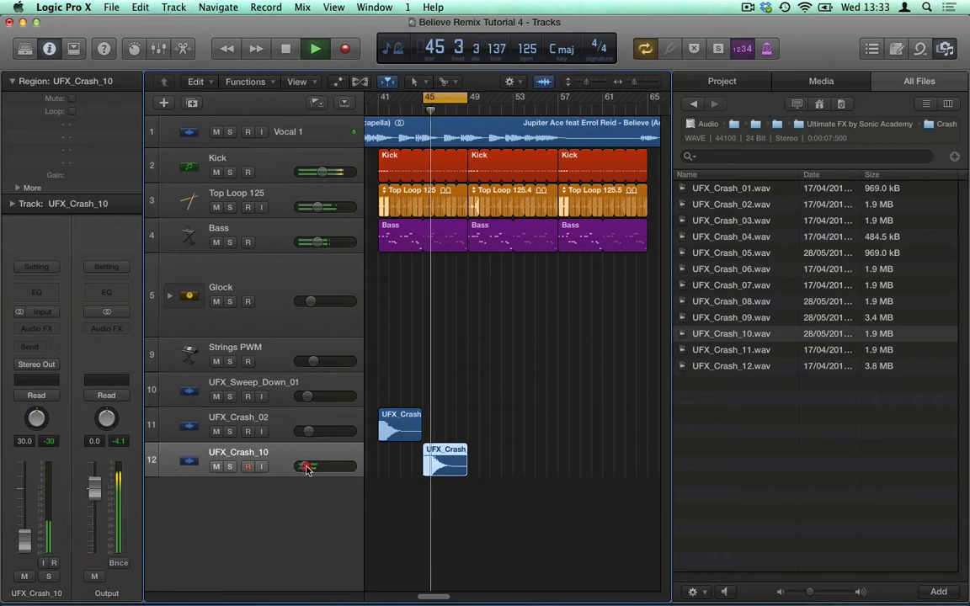
drag(307, 469, 308, 470)
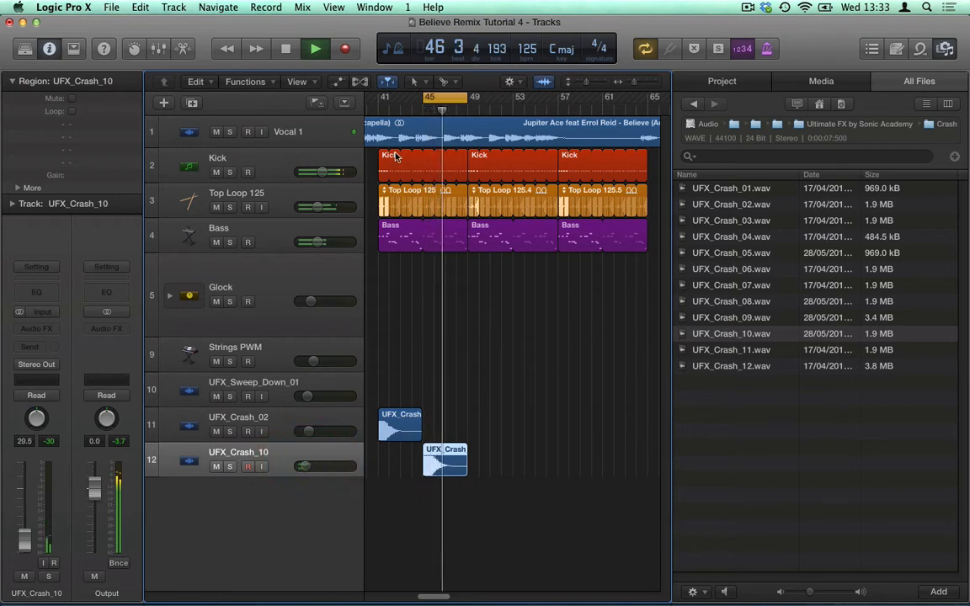
key(space)
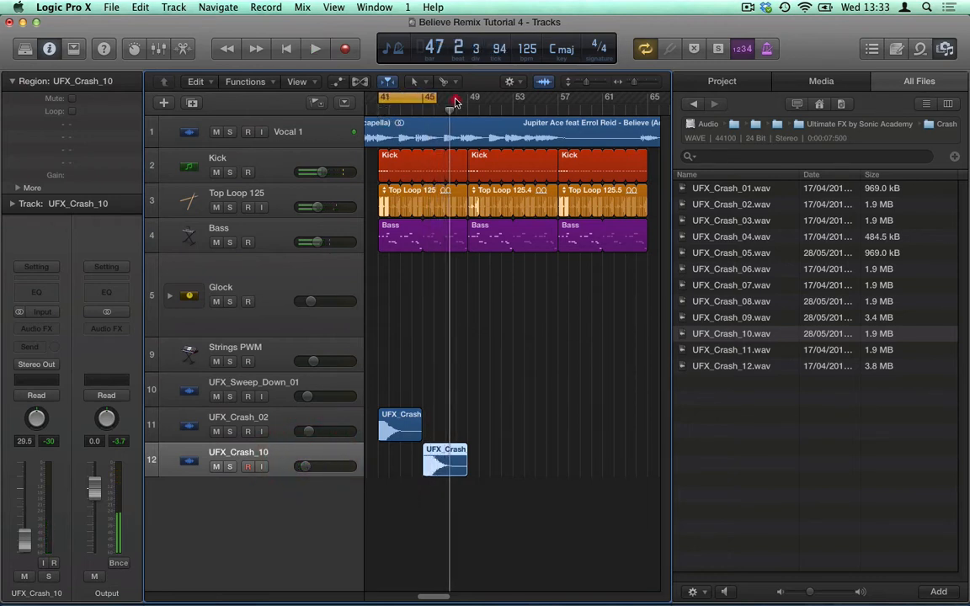
- Cycle bars 41 to 49 and set the UFX_Crash_10 track's volume to -25.5 dB during playback
drag(455, 101, 468, 101)
key(space)
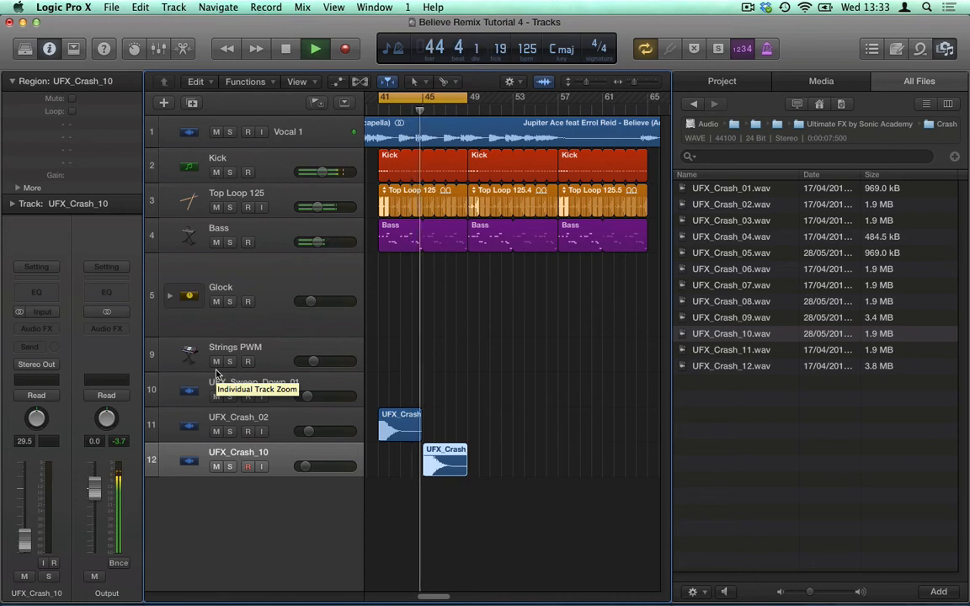
drag(308, 468, 309, 481)
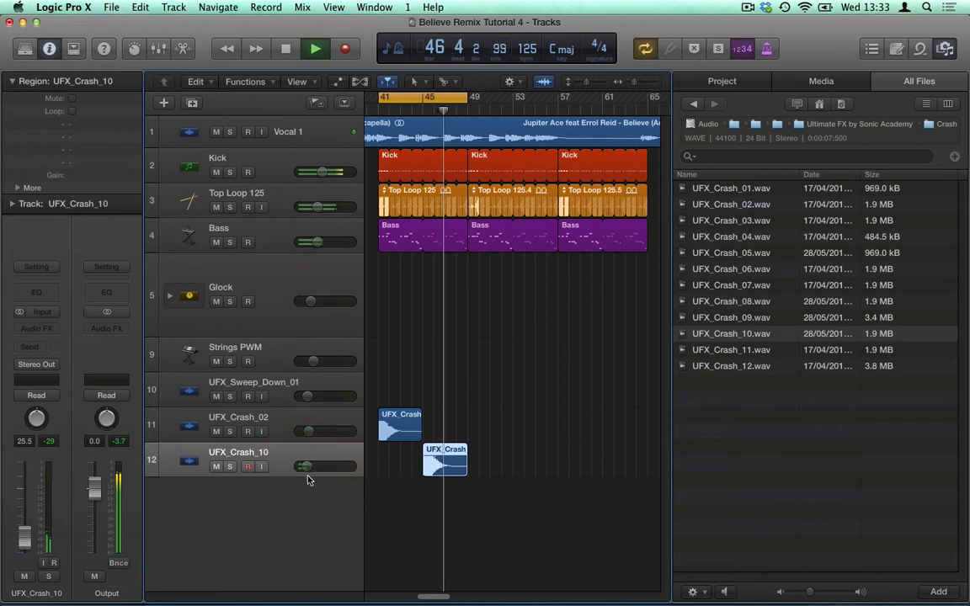
- Stop playback with the cycle off, and copy the UFX_Crash_02 and UFX_Crash_10 region pair to bar 49 and again to bar 57
click(430, 98)
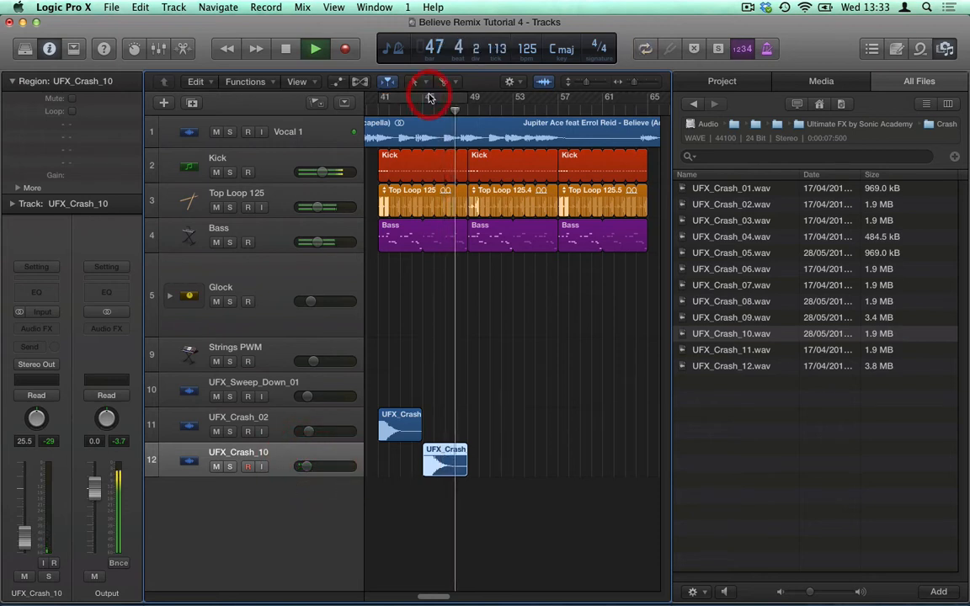
key(space)
drag(504, 420, 393, 464)
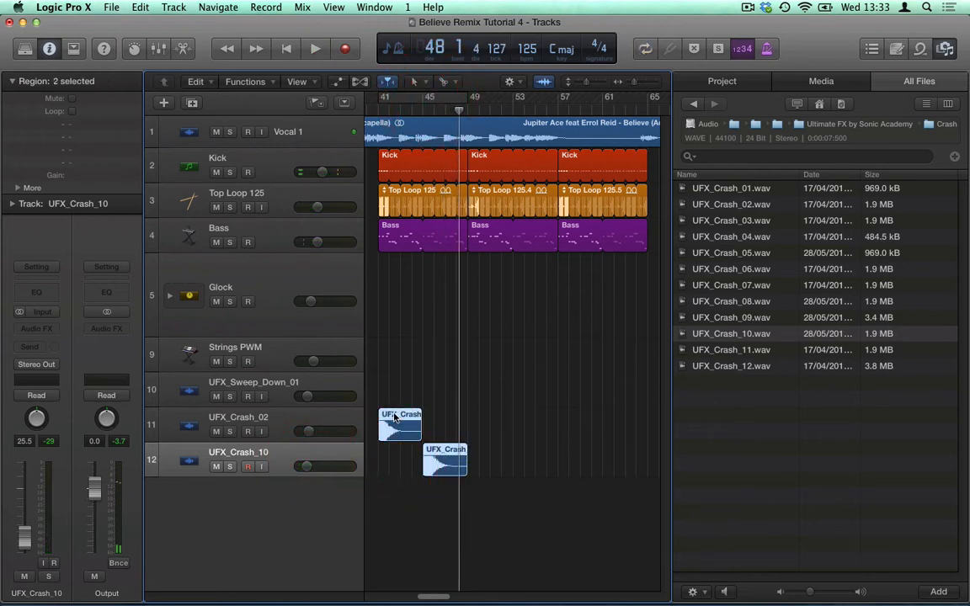
drag(395, 418, 484, 418)
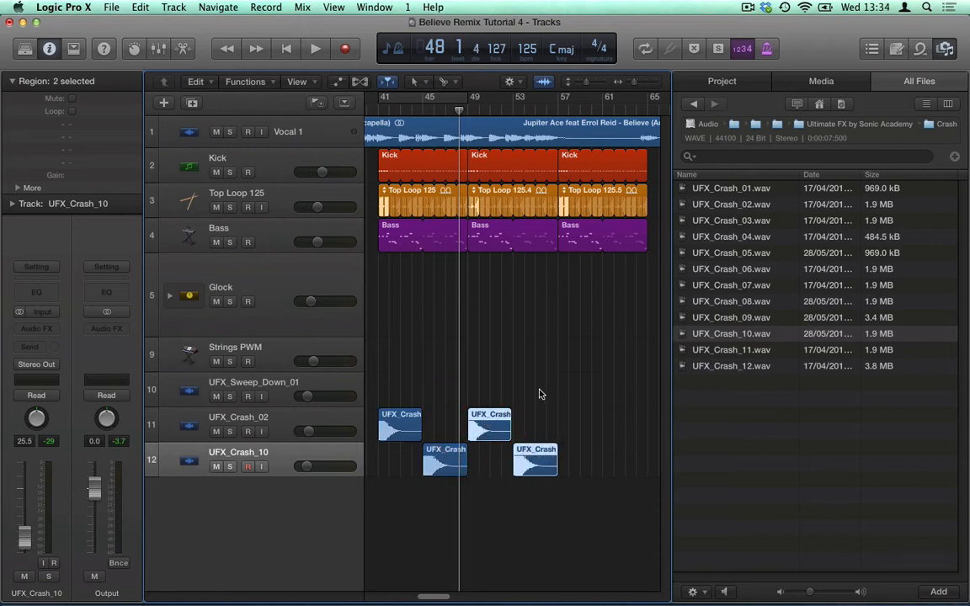
drag(562, 385, 503, 470)
drag(485, 417, 576, 418)
click(627, 419)
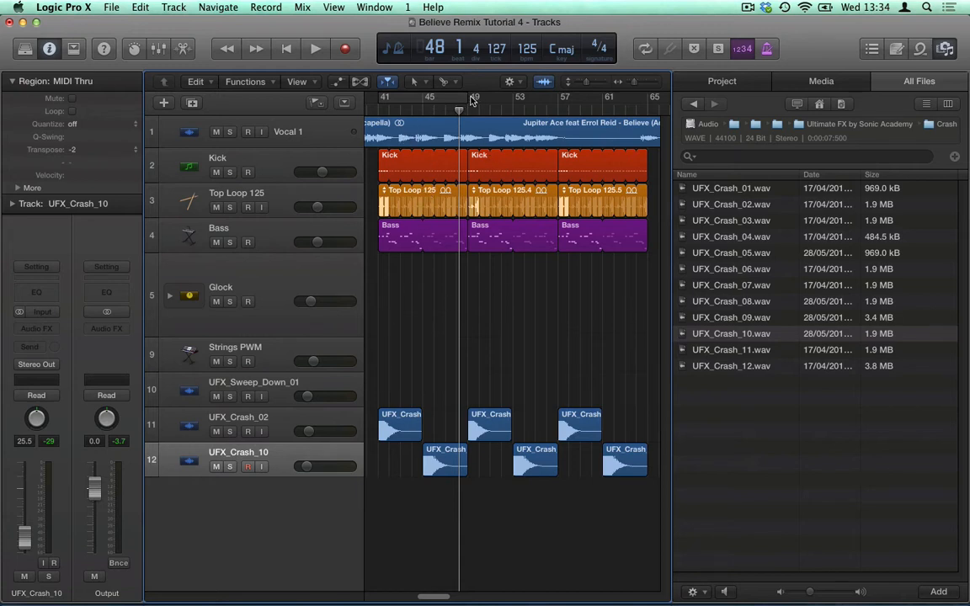
- Define a cycle range over bars 49 to 57, leave it switched off, and hide the file browser
drag(473, 100, 560, 100)
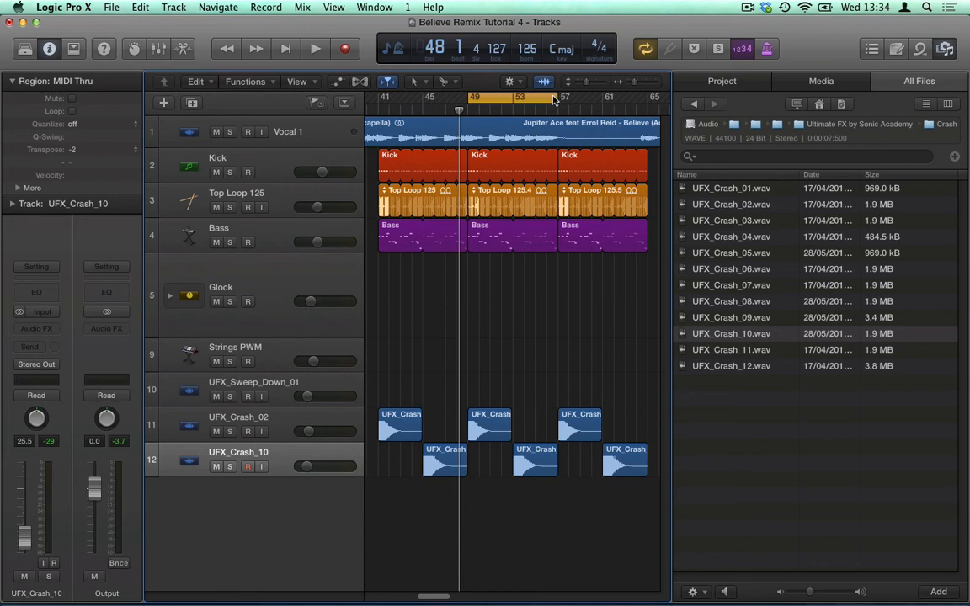
click(549, 101)
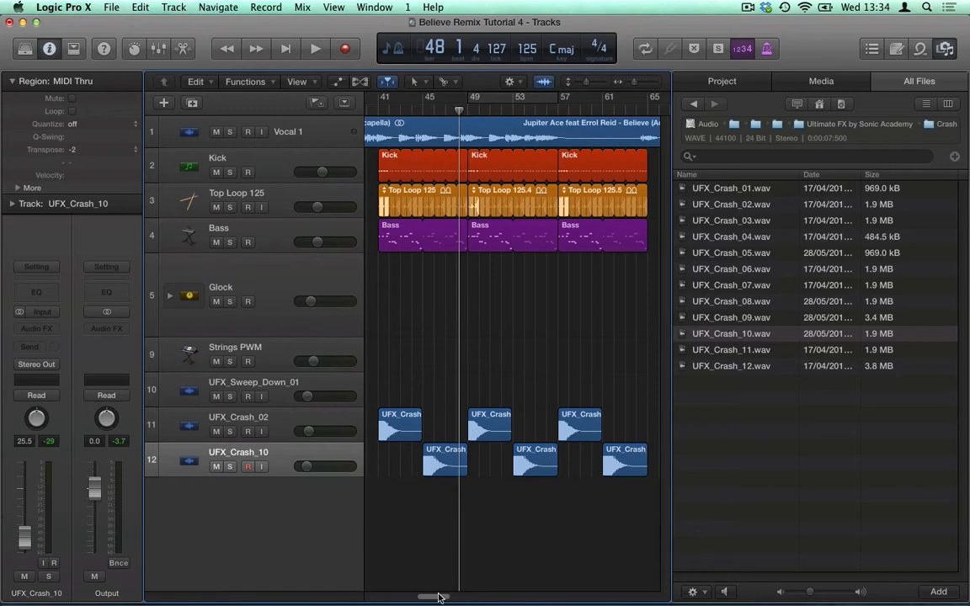
drag(438, 598, 399, 598)
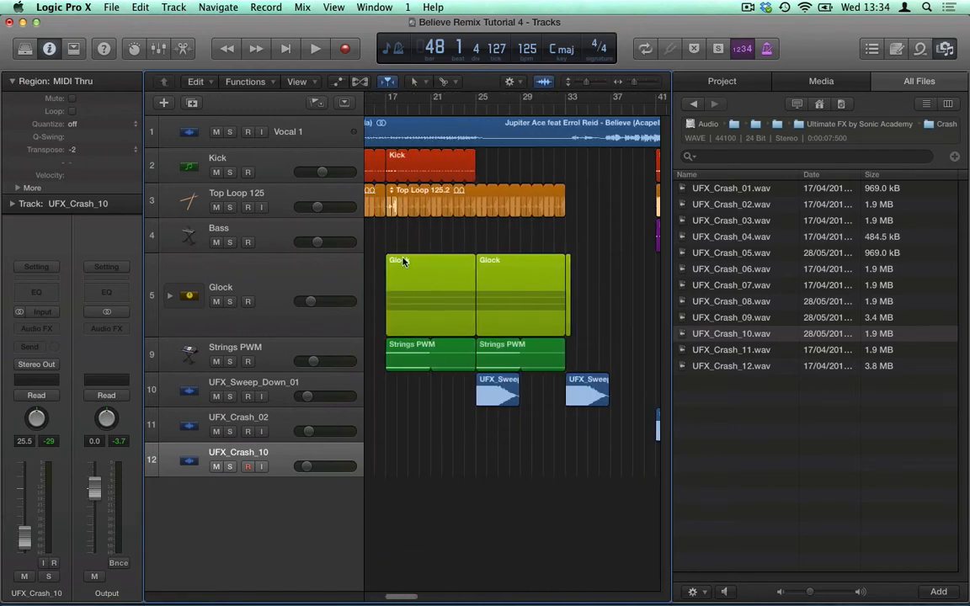
click(947, 49)
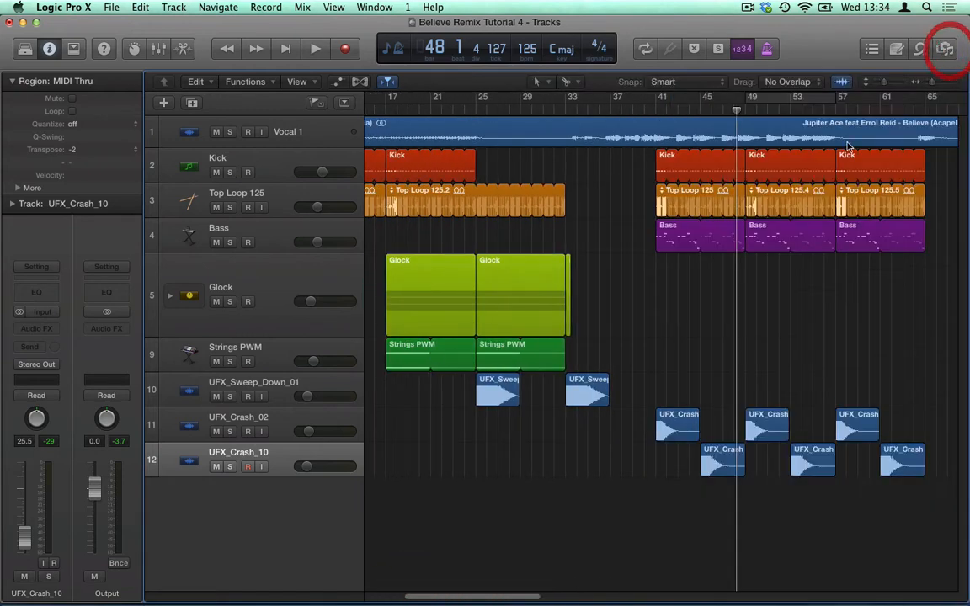
- Copy the Glock and Strings PWM regions from bar 17 to bar 49, and turn on the cycle for bars 49 to 57
drag(425, 257, 403, 368)
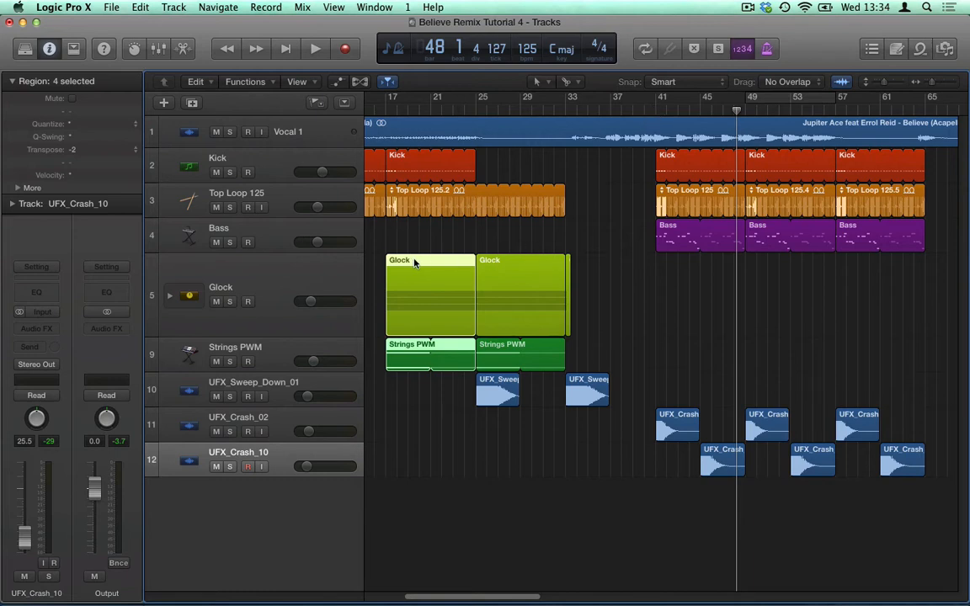
drag(487, 271, 764, 282)
mouse_move(405, 345)
mouse_down()
mouse_move(474, 351)
mouse_move(398, 352)
mouse_up()
click(683, 341)
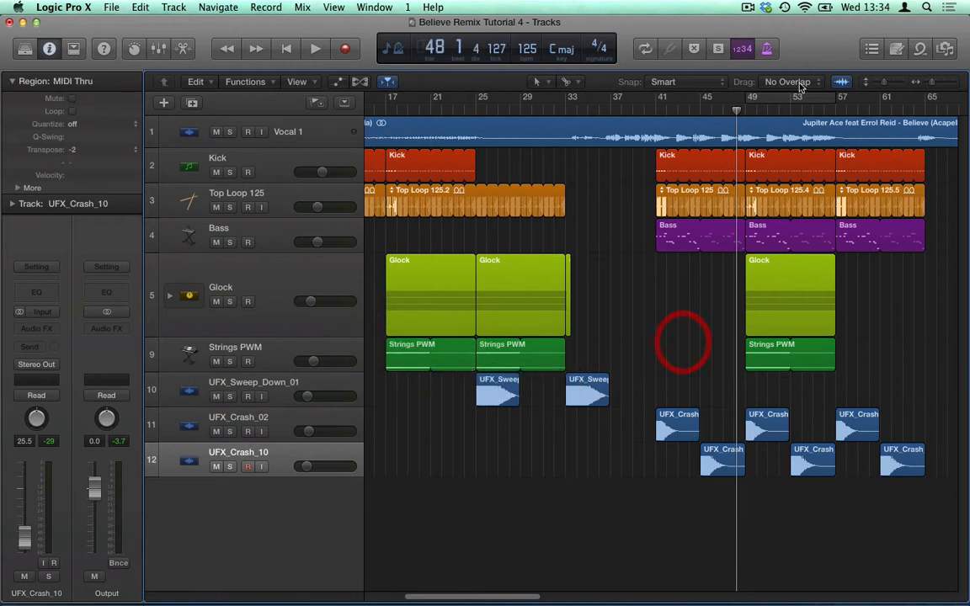
click(755, 99)
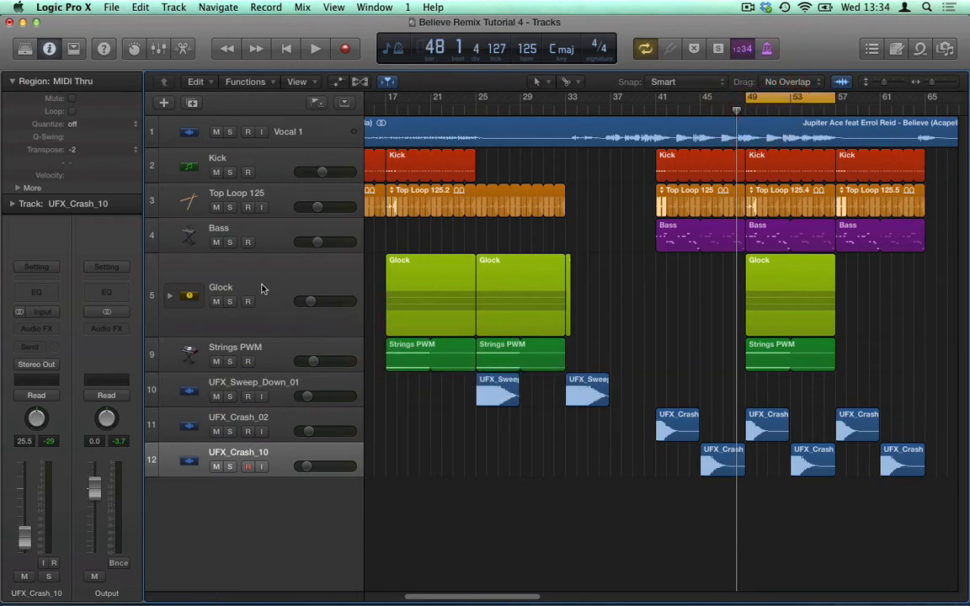
- Show track automation and drop the Glock track's Tape Delay Feedback to 30% just before bar 49
click(263, 286)
click(169, 297)
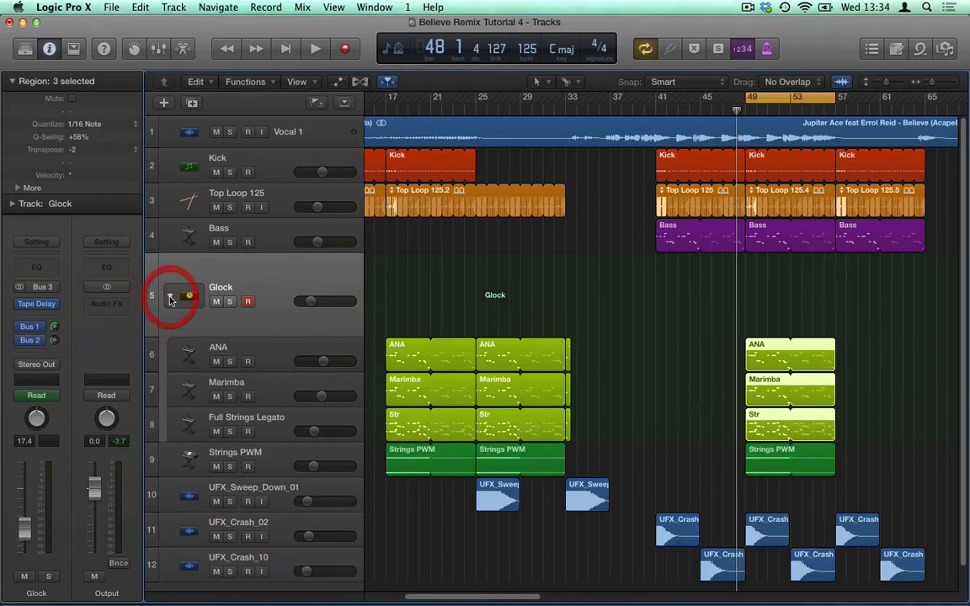
click(170, 297)
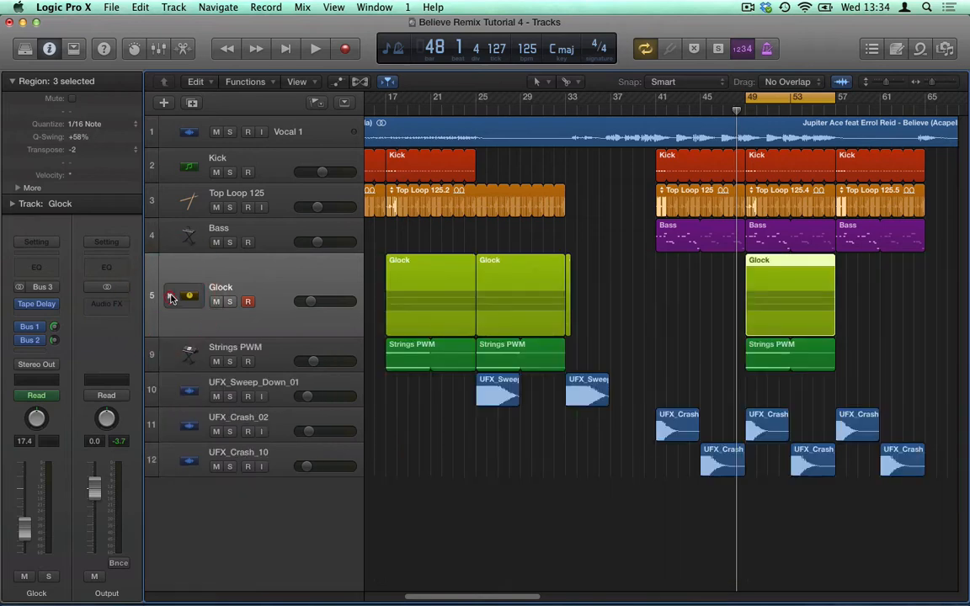
click(339, 82)
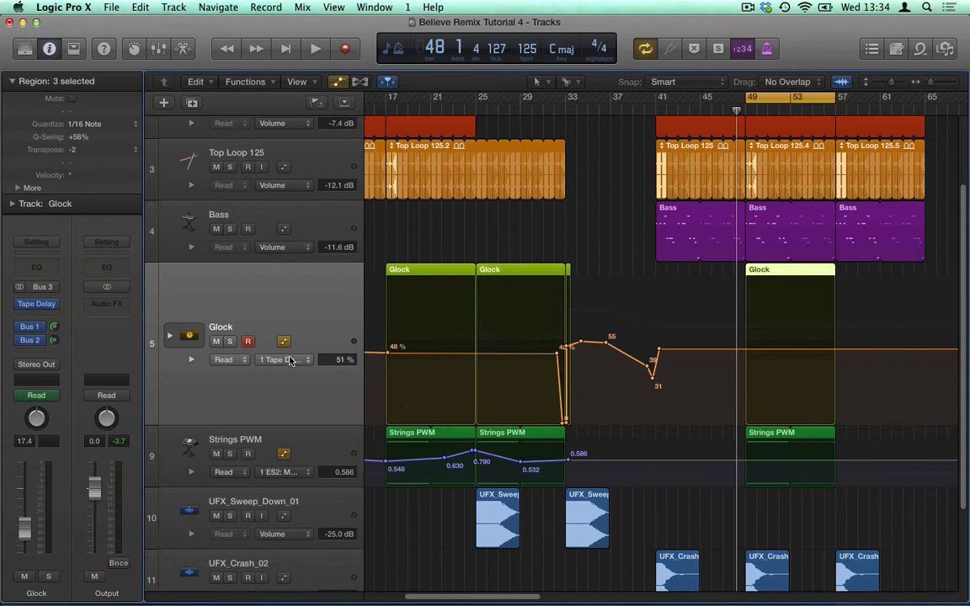
click(744, 348)
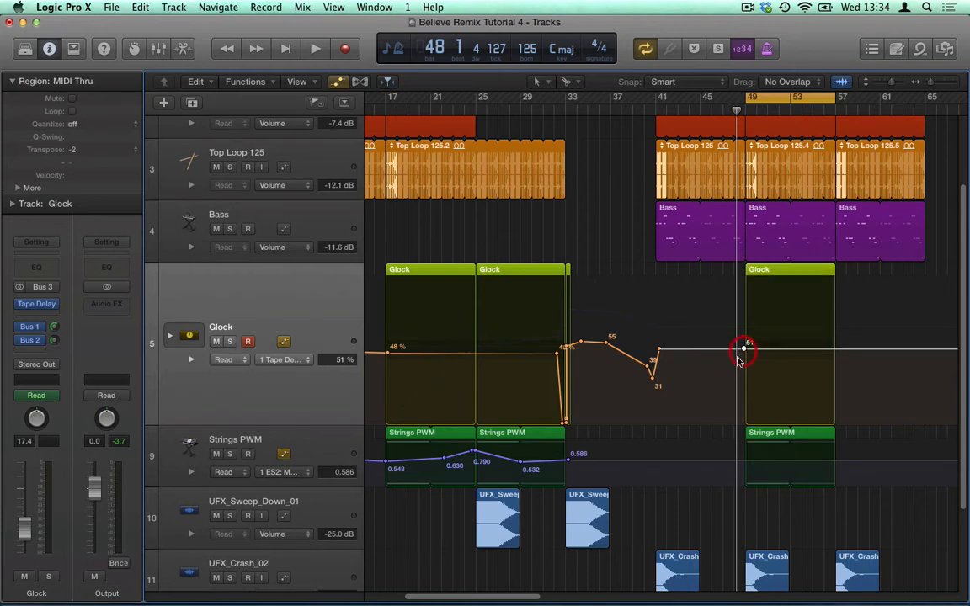
drag(746, 352, 745, 380)
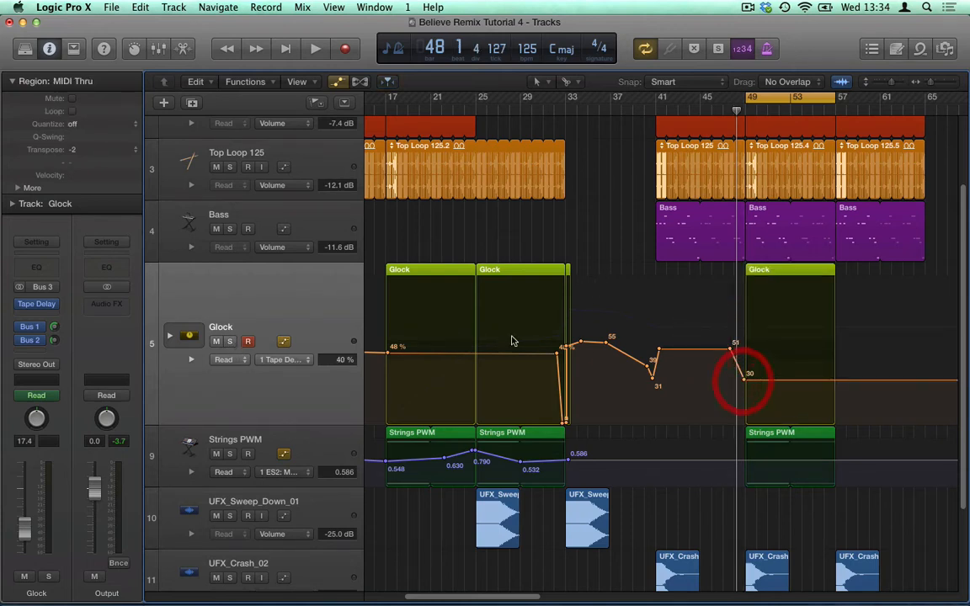
- Switch the Glock automation to Tape Delay Wet and drop it to 35% just before bar 49
click(270, 361)
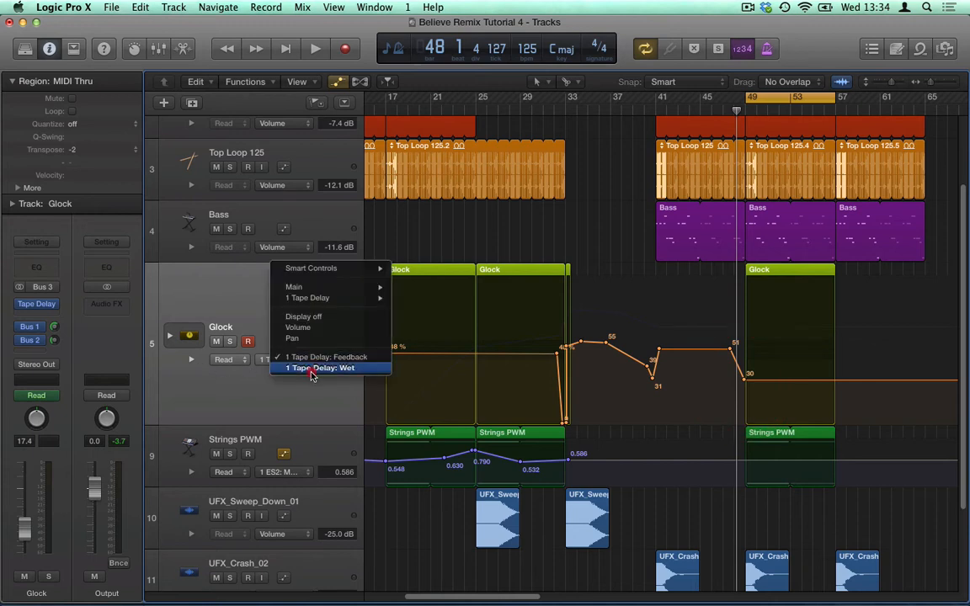
click(310, 370)
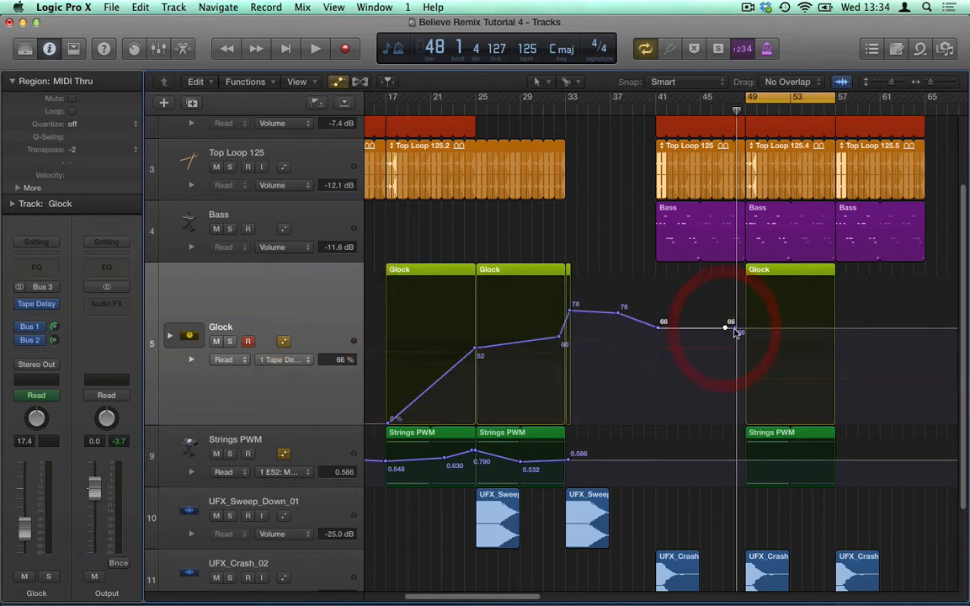
drag(735, 333, 738, 380)
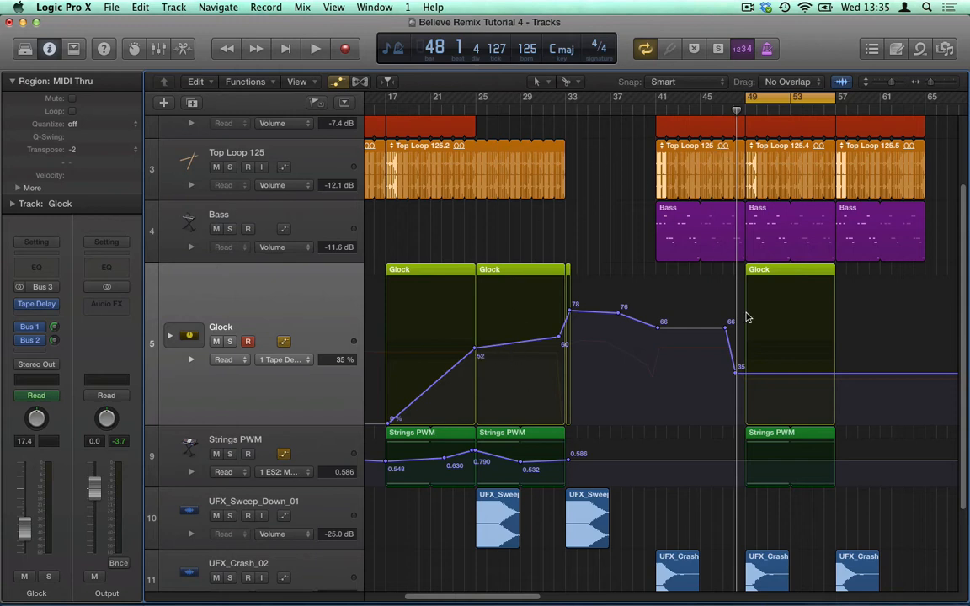
- Play the cycled section and lower the Strings PWM track's volume to -17.4 dB
key(space)
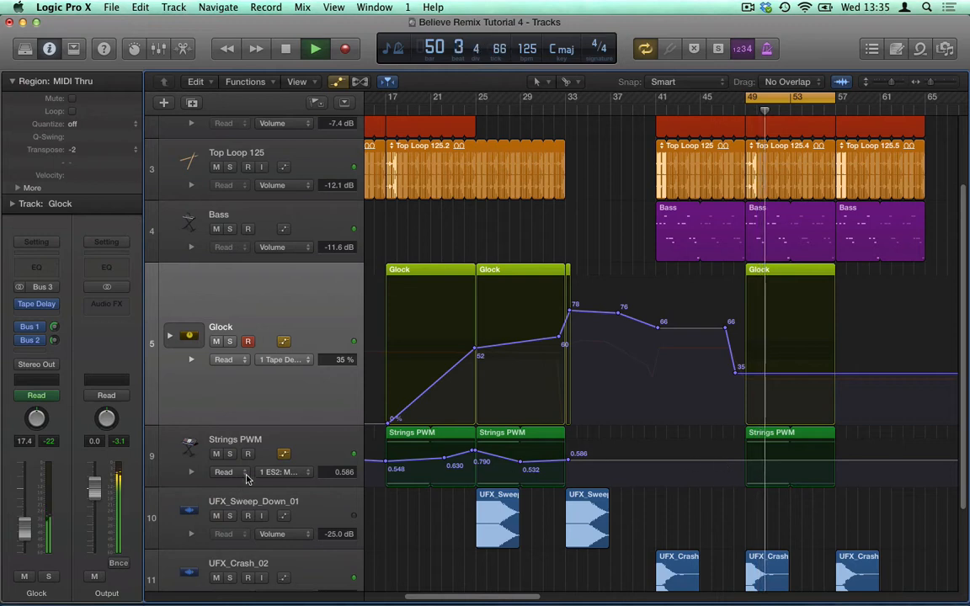
click(287, 434)
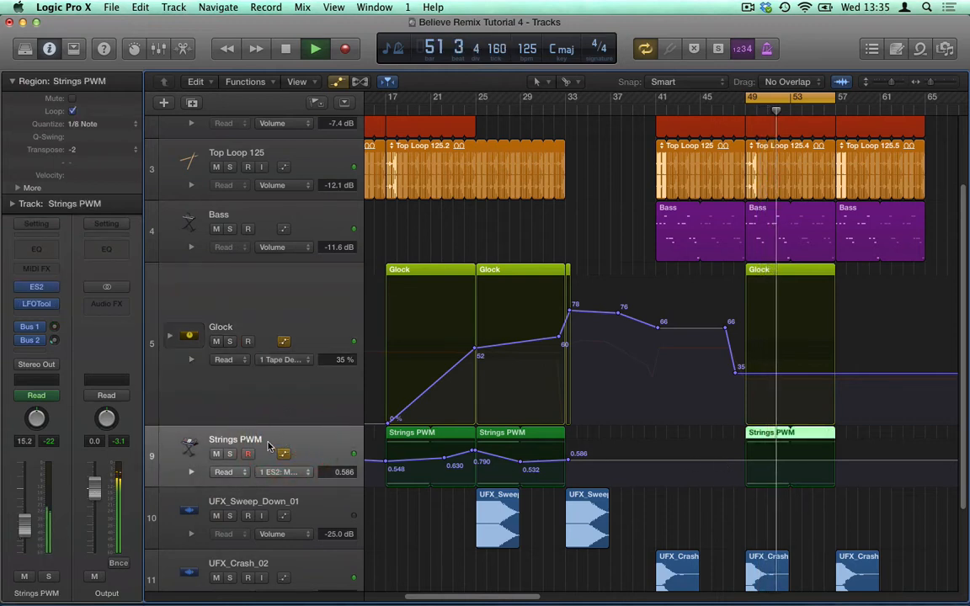
drag(25, 530, 26, 534)
- Compare the mix by muting and unmuting the Glock track and the Strings PWM track in turn during playback
click(216, 341)
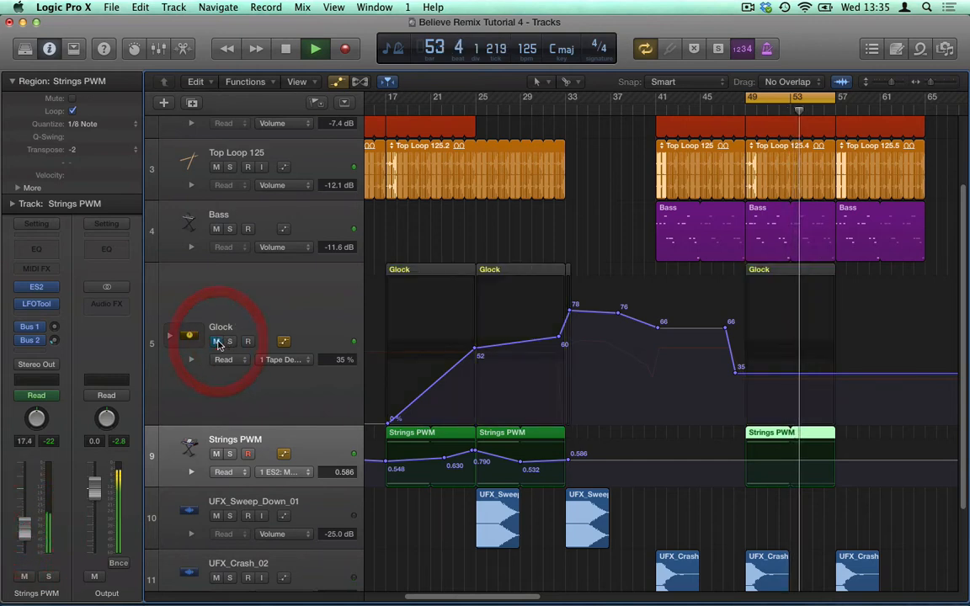
click(217, 341)
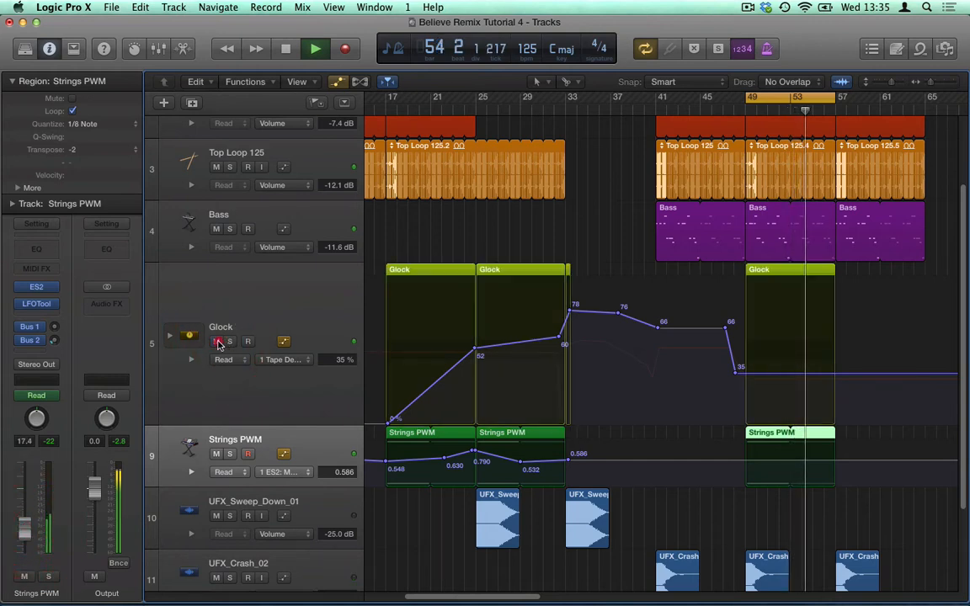
click(216, 454)
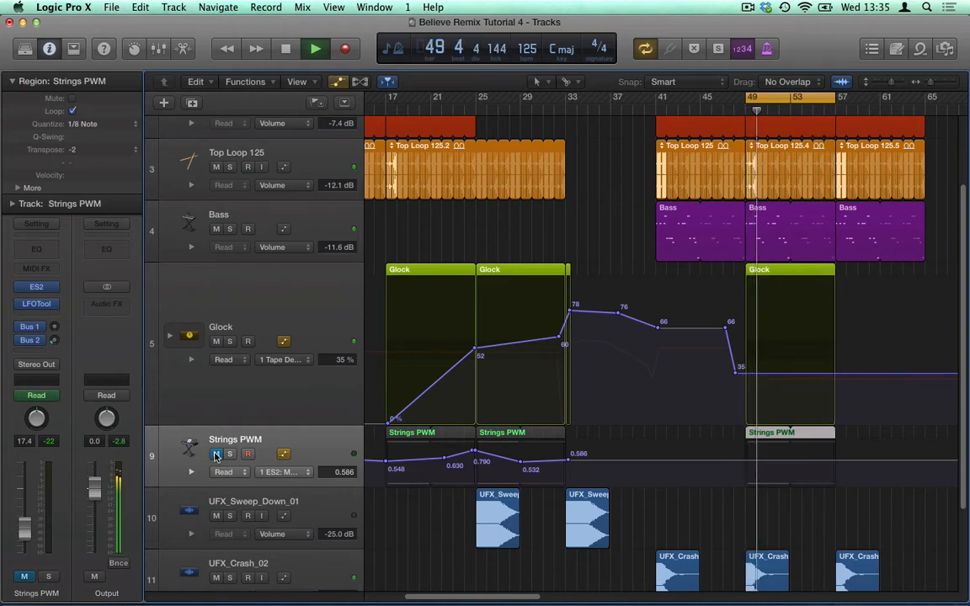
click(217, 454)
click(217, 454)
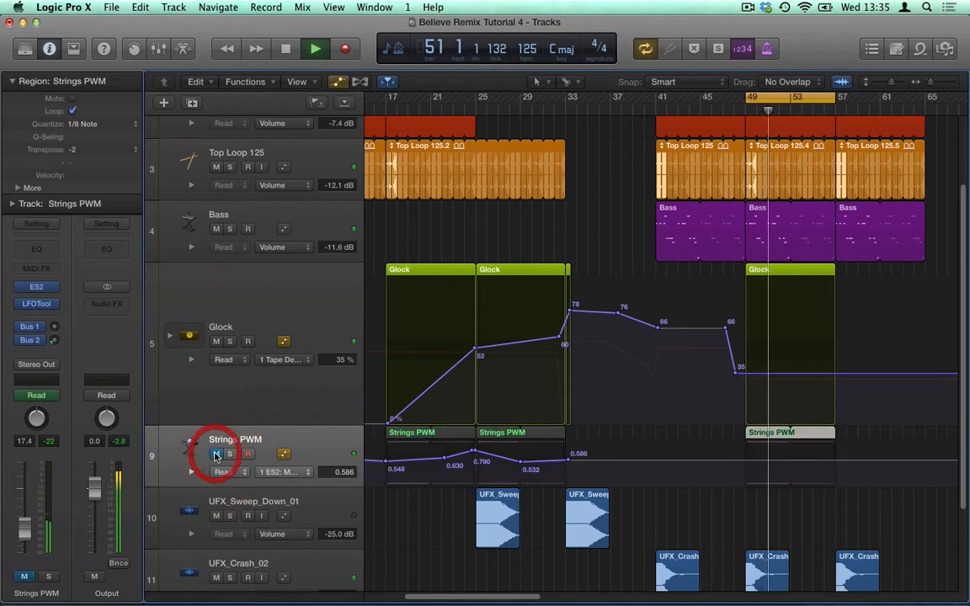
click(217, 454)
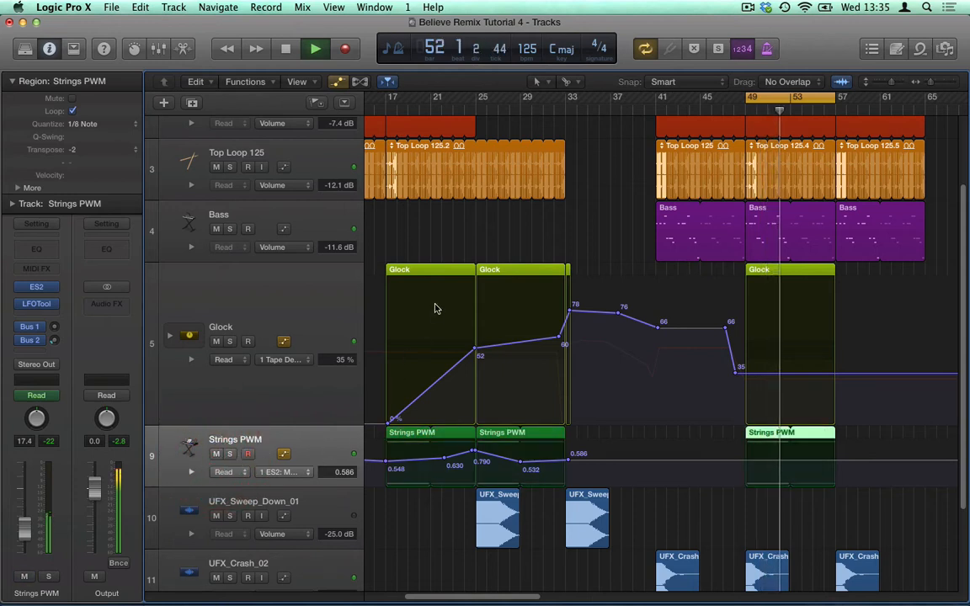
- Cycle bars 17 to 25 and lower the Strings PWM track's volume to -19.5 dB during playback
key(space)
drag(758, 99, 423, 110)
key(space)
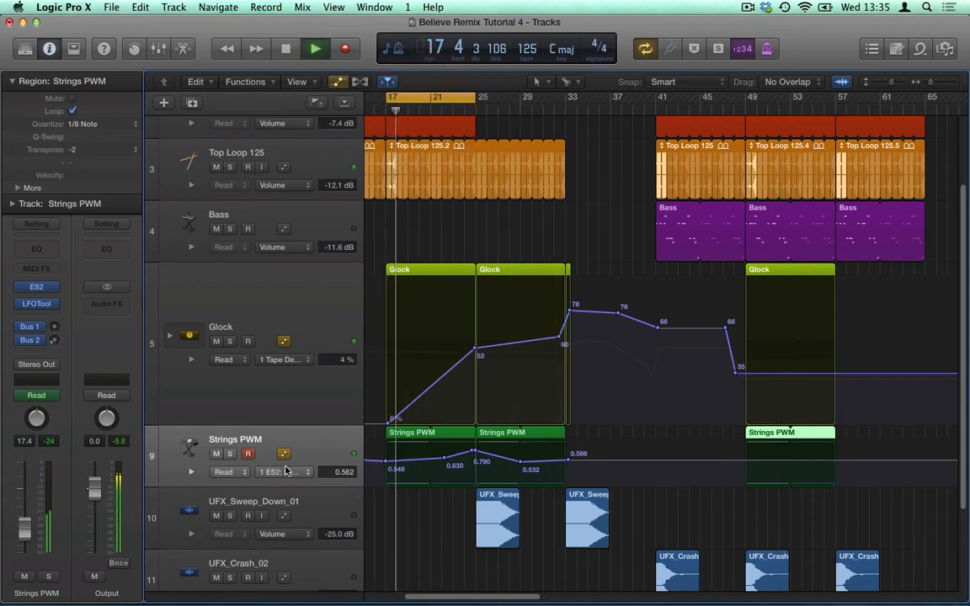
click(221, 444)
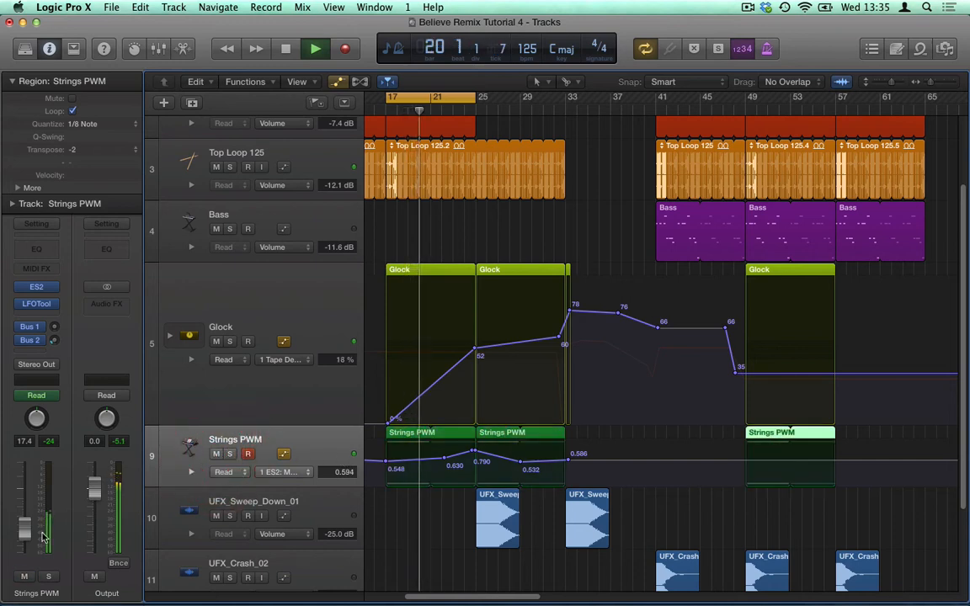
drag(26, 531, 27, 536)
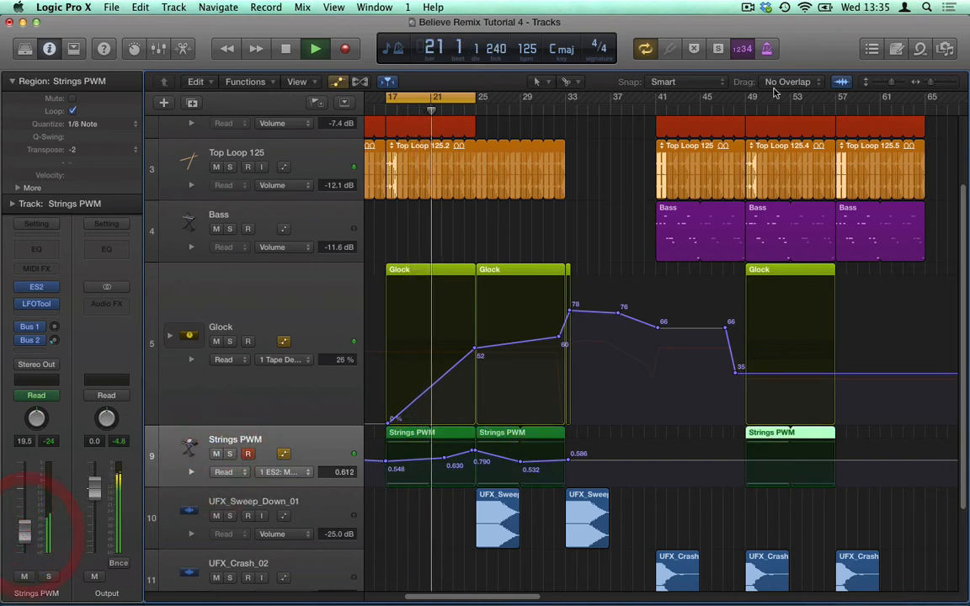
- Cycle bars 49 to 57 and listen with the Glock and Strings PWM tracks muted and back in, ending with playback stopped
key(space)
drag(682, 96, 839, 110)
key(space)
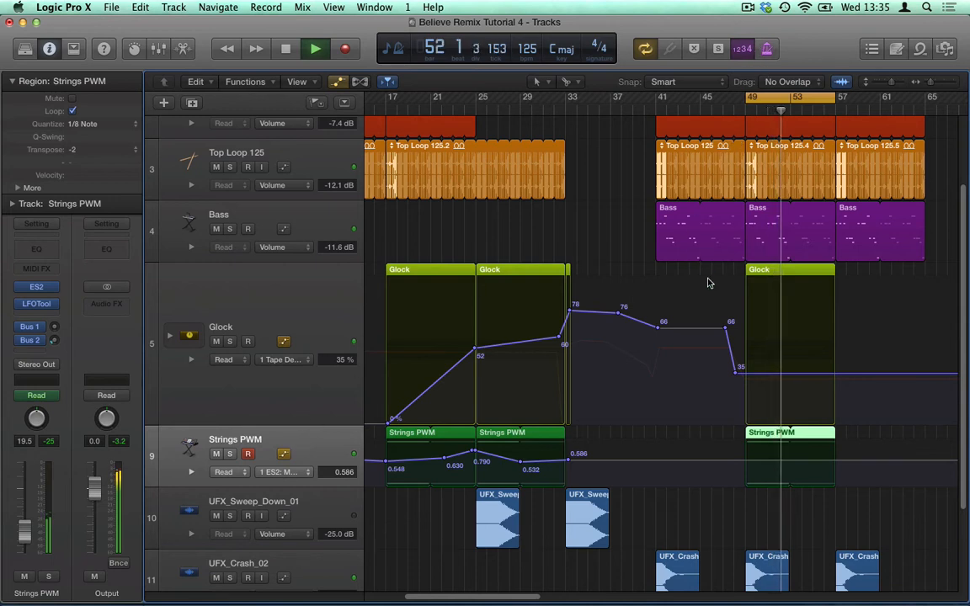
click(217, 342)
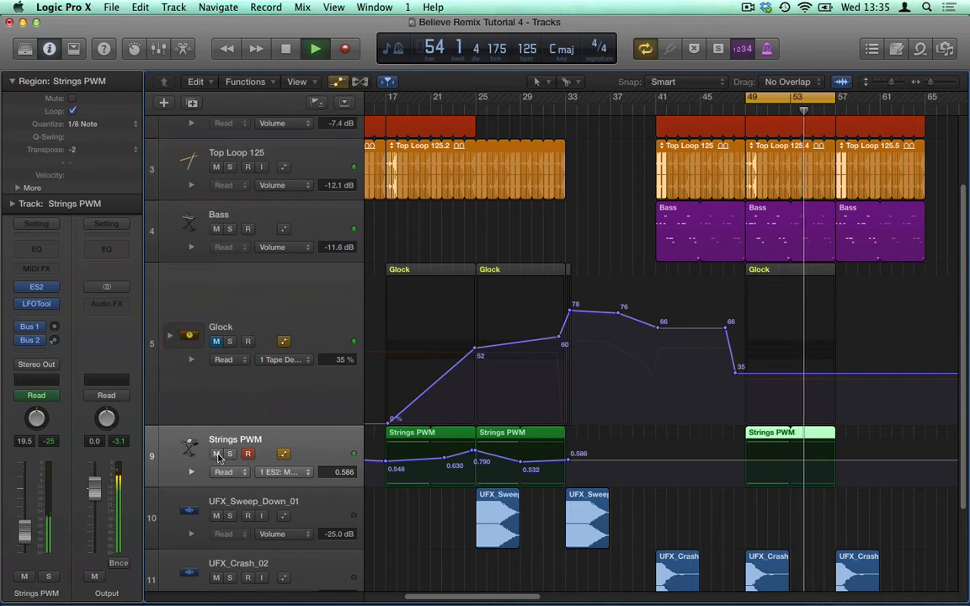
click(216, 454)
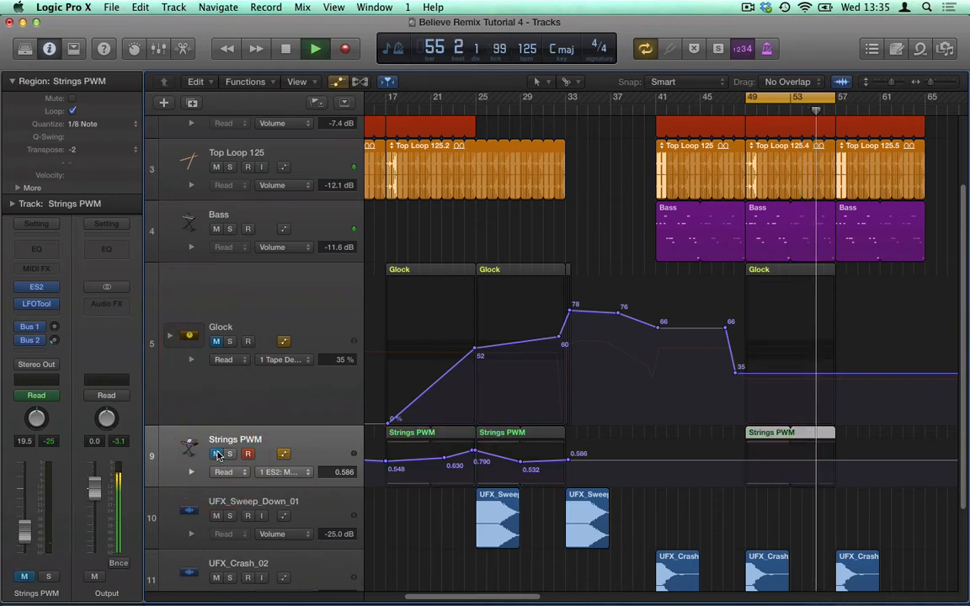
click(216, 454)
click(216, 341)
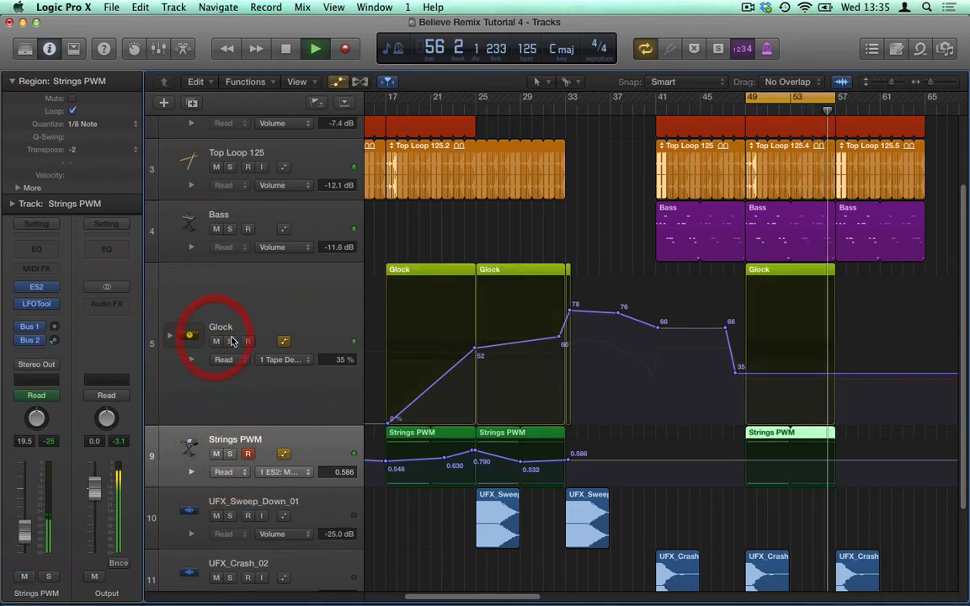
key(space)
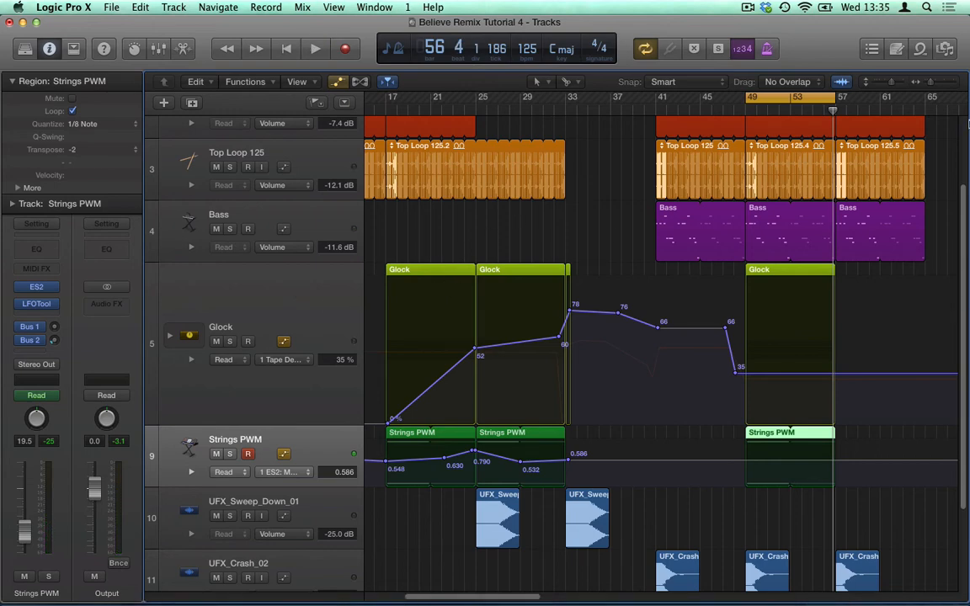
drag(891, 86, 883, 84)
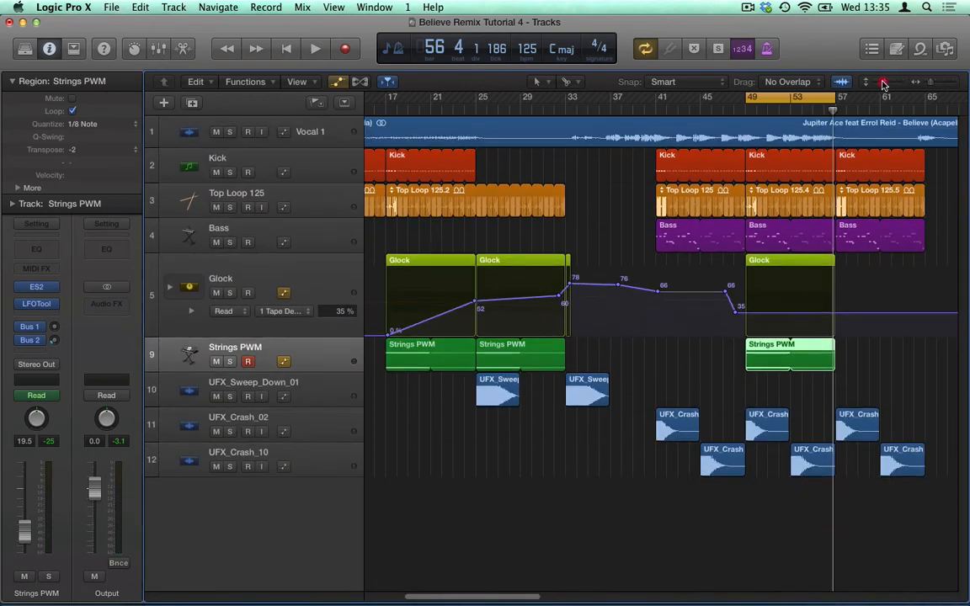
- Solo the Vocal 1 track with cycling and the track automation view switched off
click(771, 97)
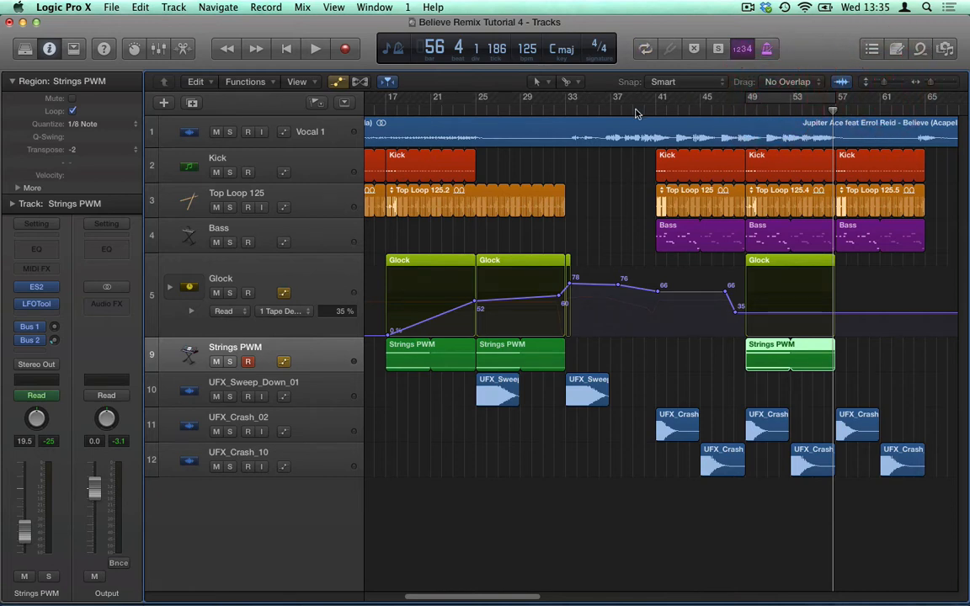
click(791, 109)
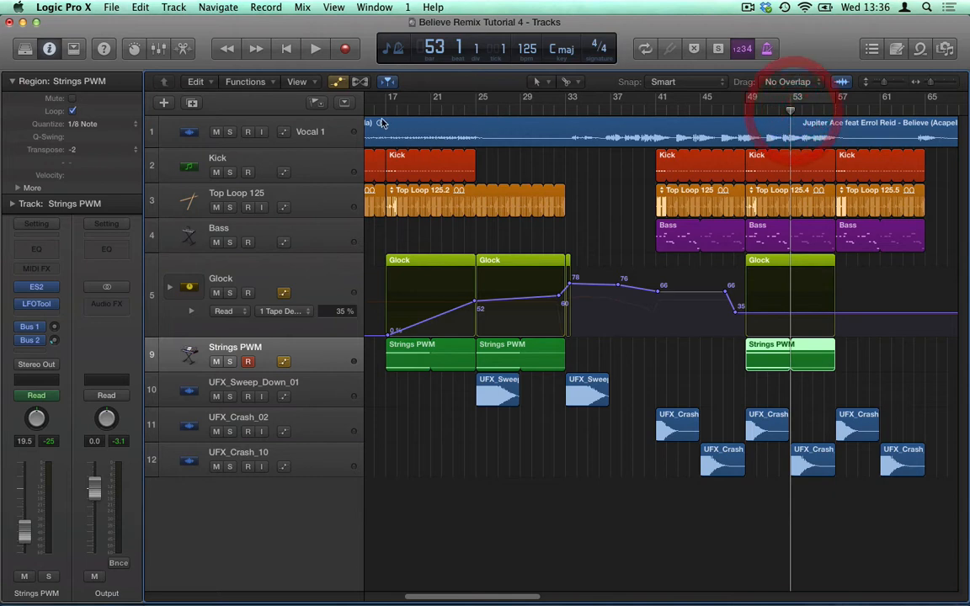
click(324, 133)
click(336, 82)
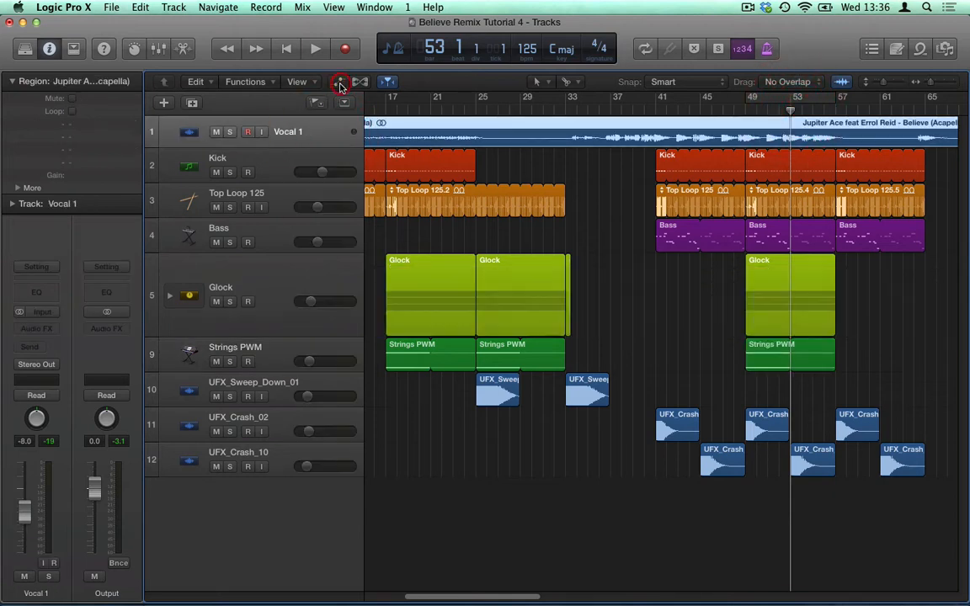
click(229, 133)
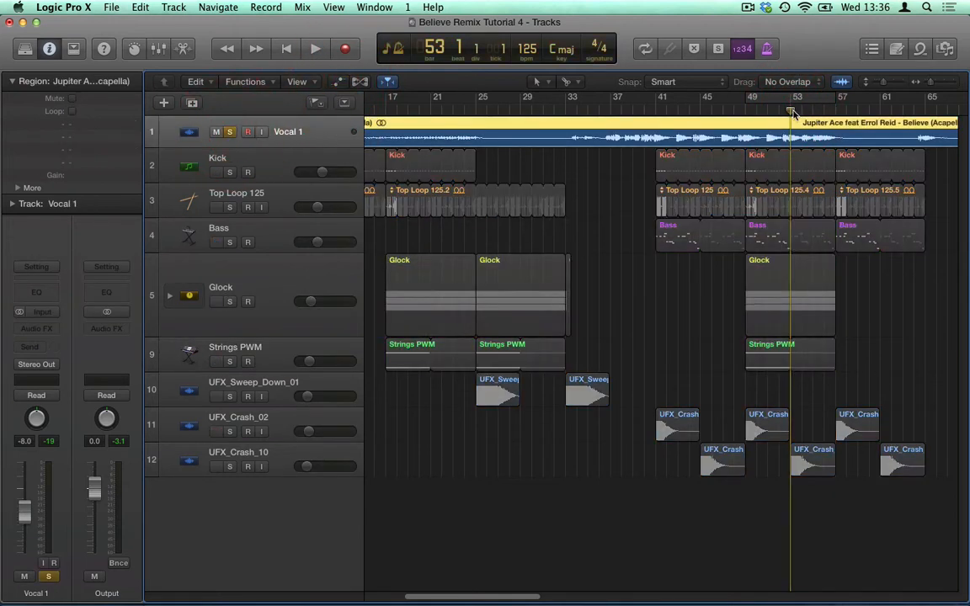
- Listen to the end of the vocal phrase, split the vocal at bar 56 and shorten the earlier region to end at bar 49
click(807, 110)
key(space)
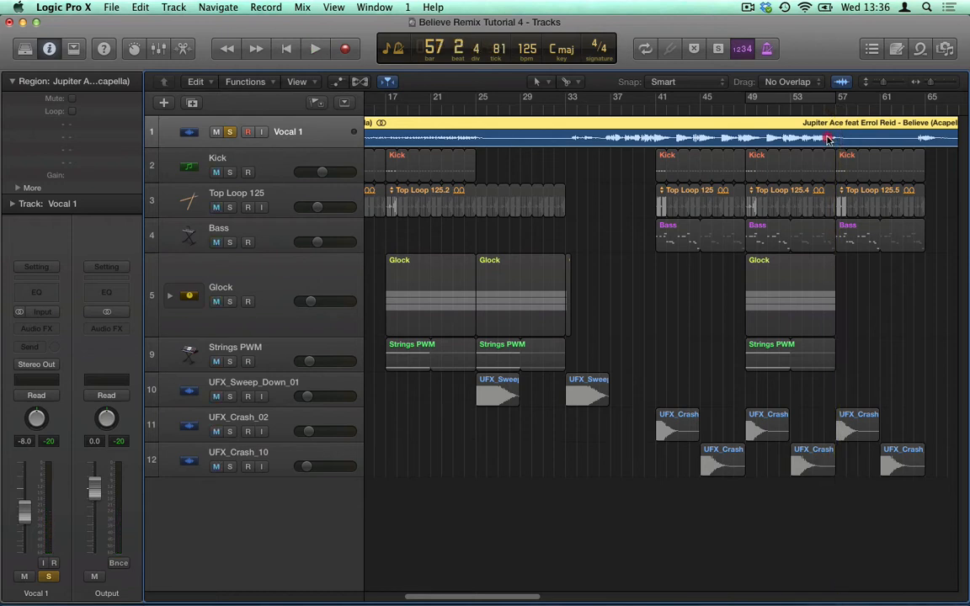
click(827, 138)
drag(821, 141, 741, 156)
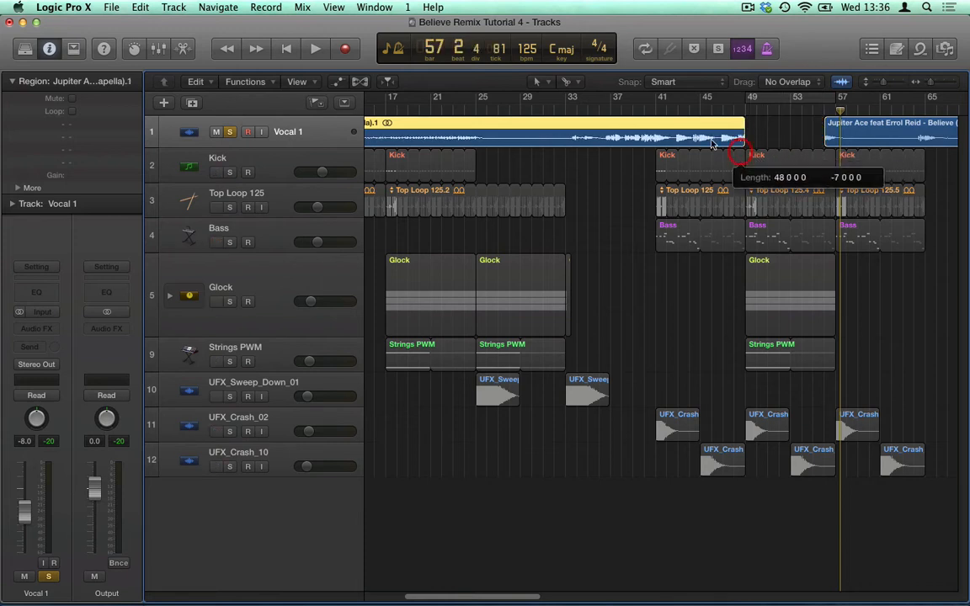
- Split the vocal at bar 41, copy the phrase from bars 41 to 49 to bar 49 and play the copy
super+click(649, 143)
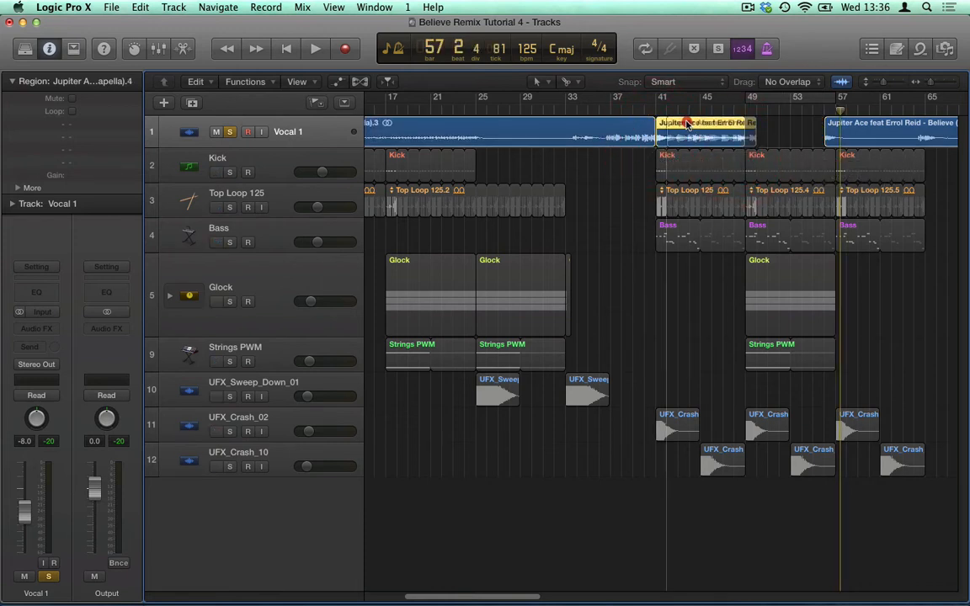
drag(687, 125, 775, 126)
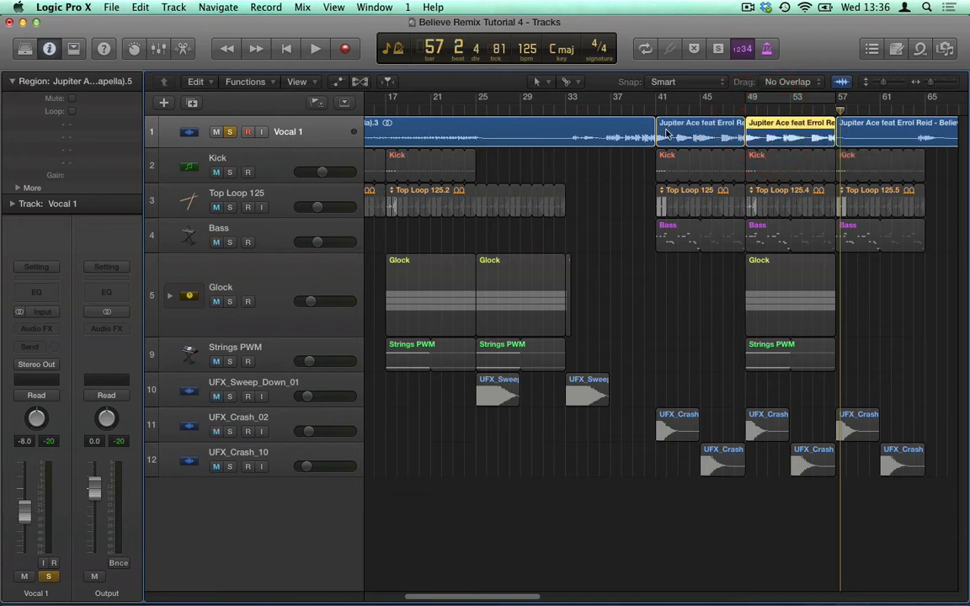
click(746, 110)
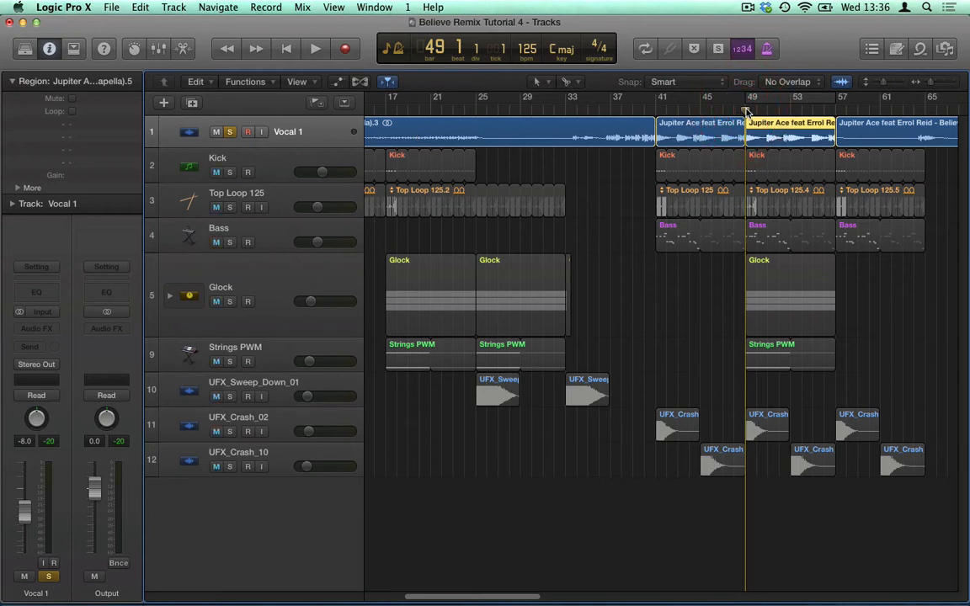
key(space)
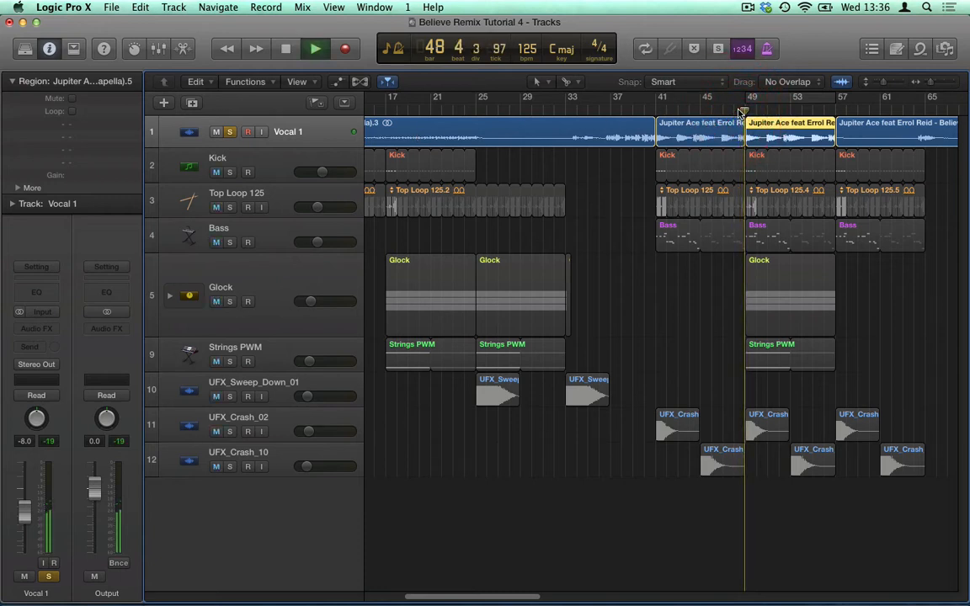
click(826, 107)
click(837, 135)
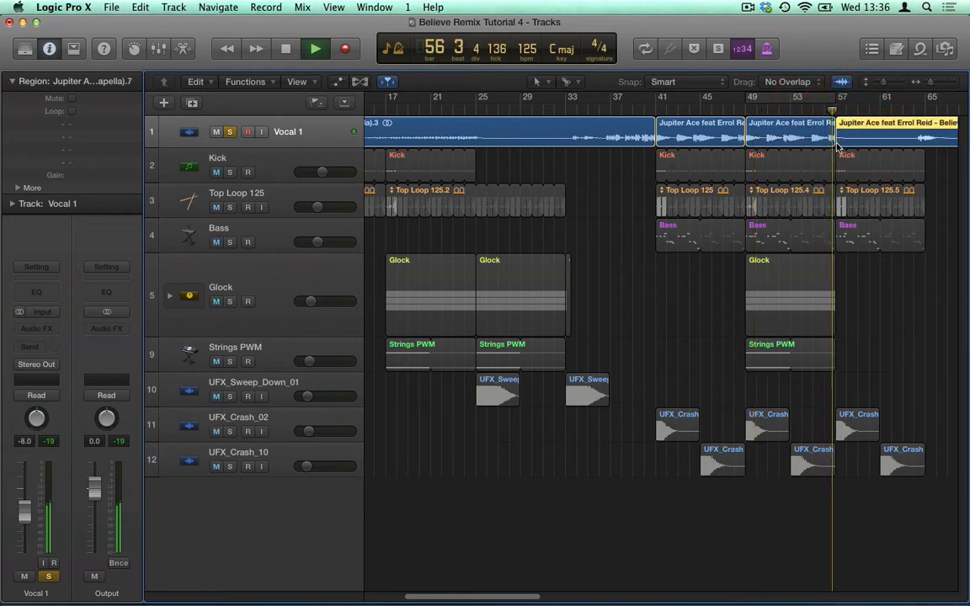
key(space)
- Cycle bars 57 to 65, split the vocal at bar 65 and trim the start of the piece before it to about bar 58
click(858, 139)
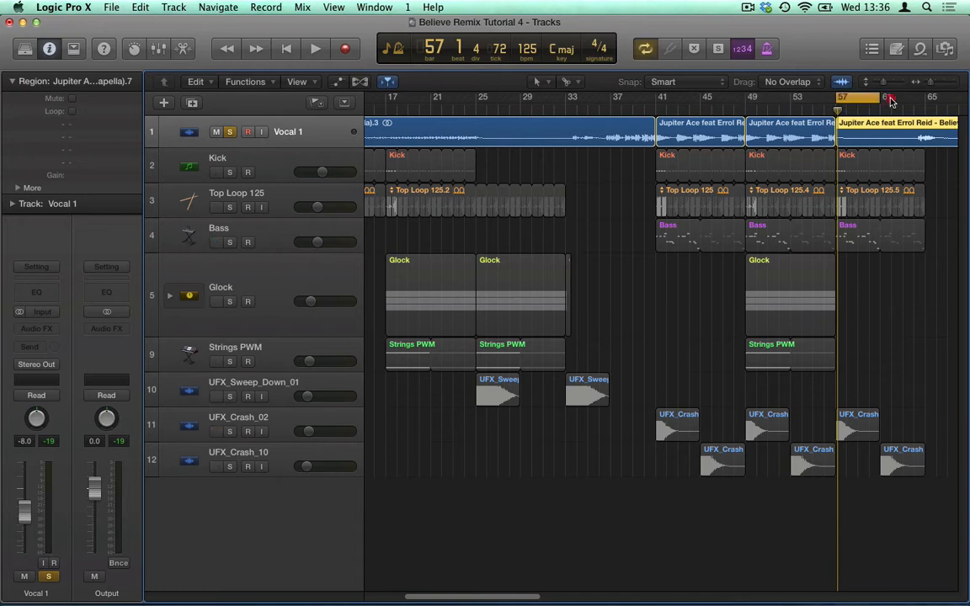
drag(891, 100, 924, 98)
key(space)
click(873, 125)
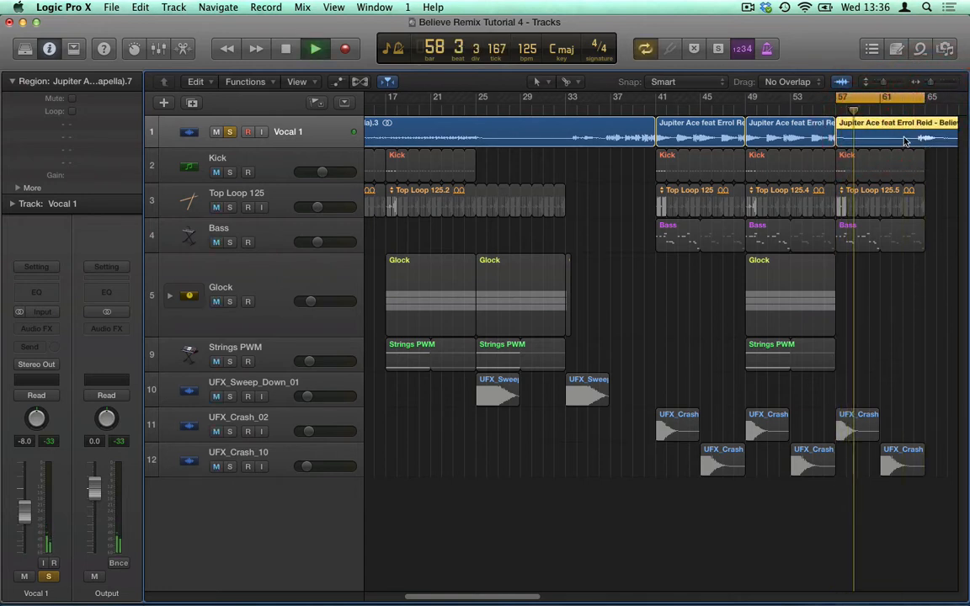
super+click(905, 139)
mouse_move(870, 136)
mouse_down()
mouse_move(882, 134)
mouse_move(847, 139)
mouse_move(863, 133)
mouse_up()
key(space)
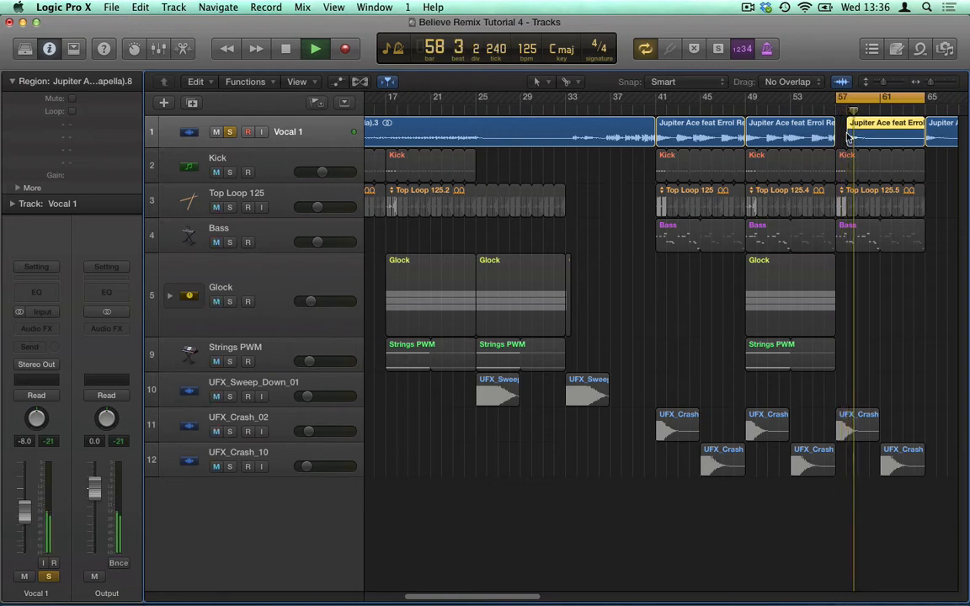
- Move the trimmed vocal piece to start at bar 57 and set the cycle to bars 56 to 64
drag(848, 136, 842, 137)
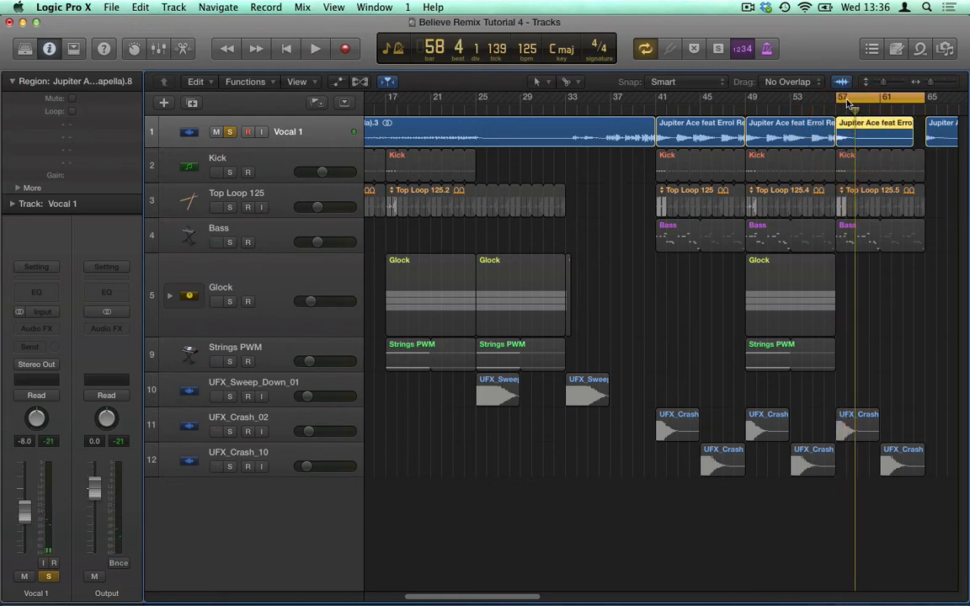
drag(849, 98, 838, 97)
key(space)
- Extend the bar 49 vocal region to about bar 57.5 and move the ending piece directly against it
click(850, 142)
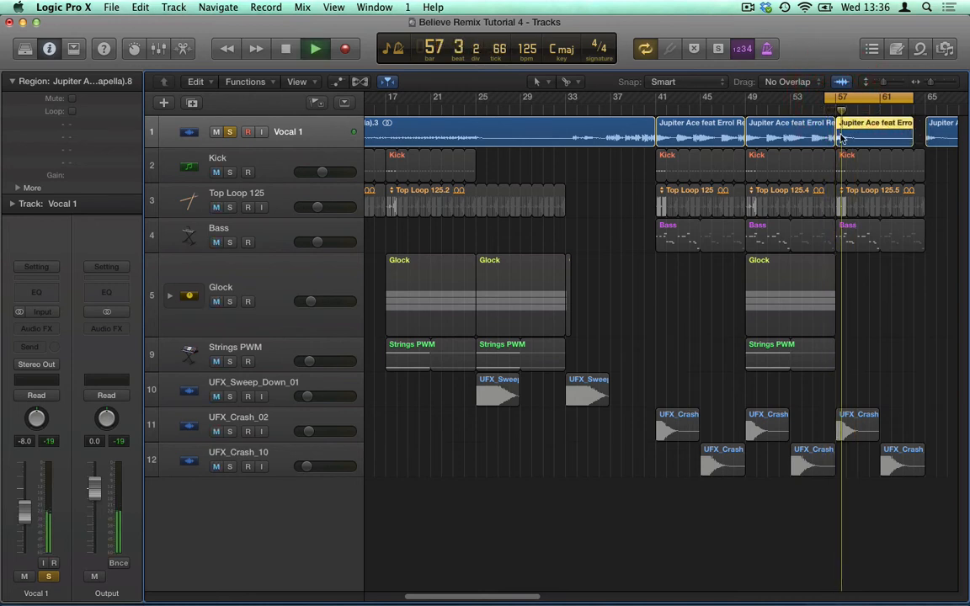
drag(834, 145, 842, 145)
key(space)
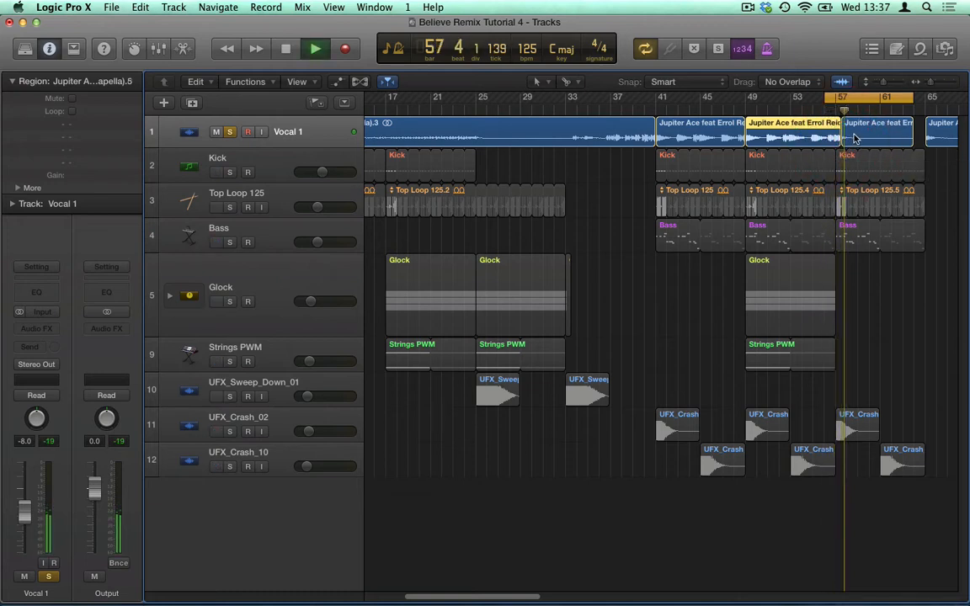
key(space)
drag(853, 137, 842, 143)
key(space)
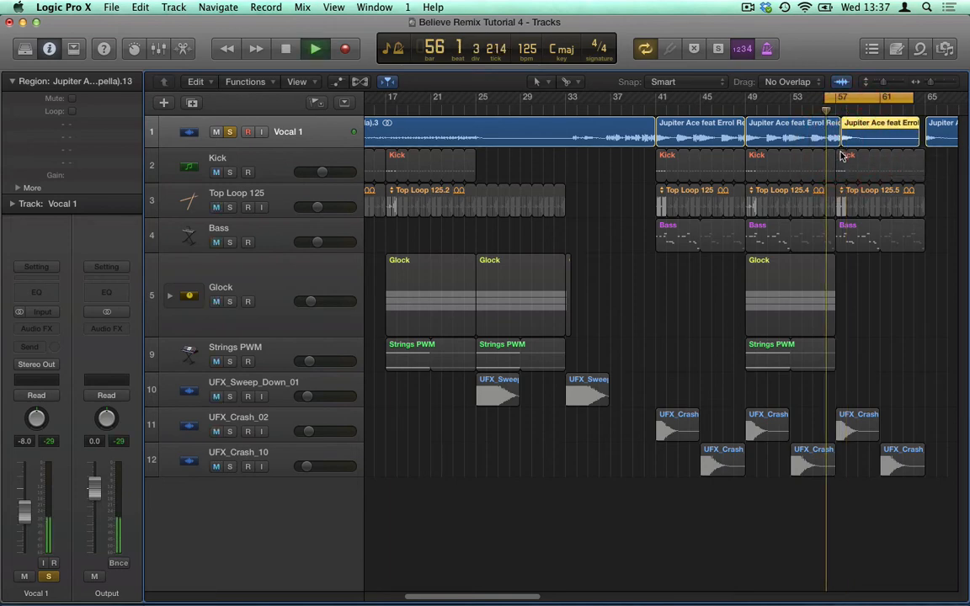
- Shift the vocal ending piece slightly earlier to start at about bar 57.4 and play the join
click(933, 85)
drag(933, 85, 938, 85)
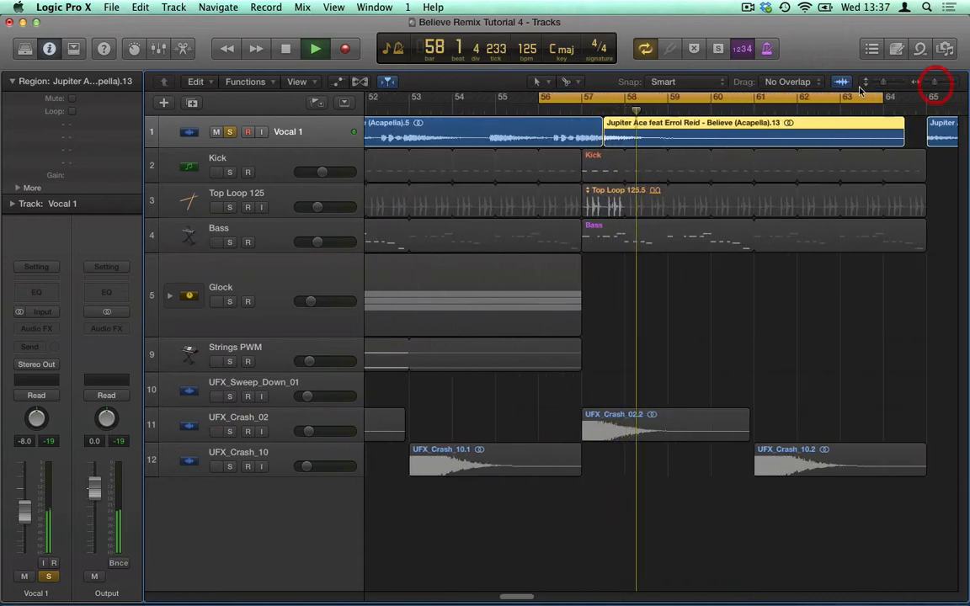
key(space)
drag(615, 126, 608, 128)
key(space)
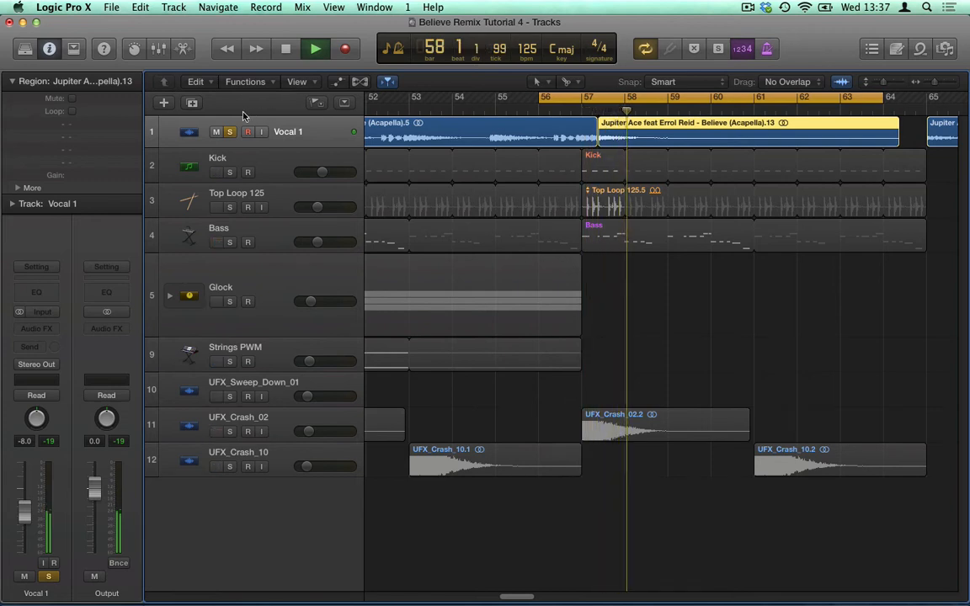
- Unsolo the Vocal 1 track and play the vocal ending with the full mix
key(space)
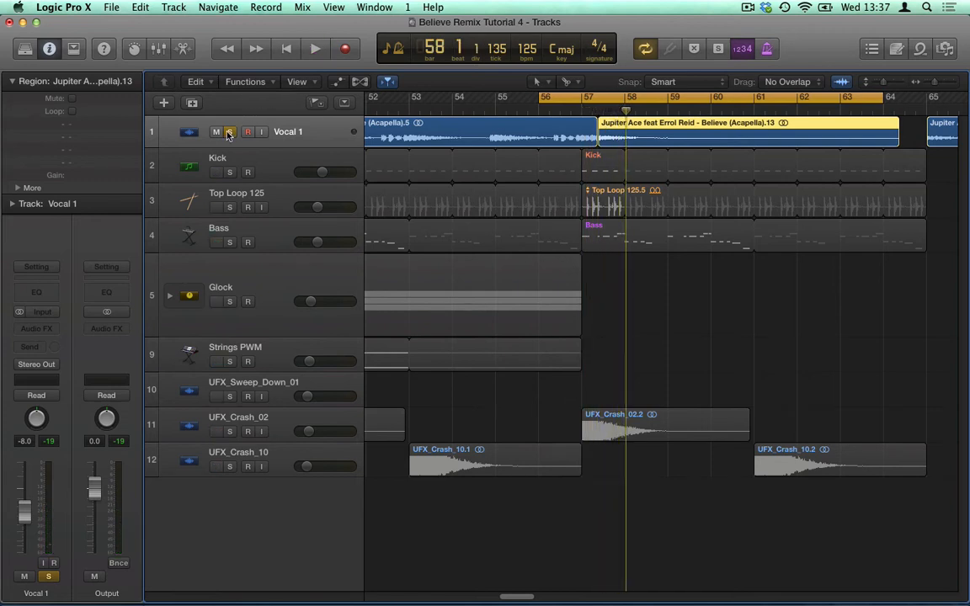
click(229, 133)
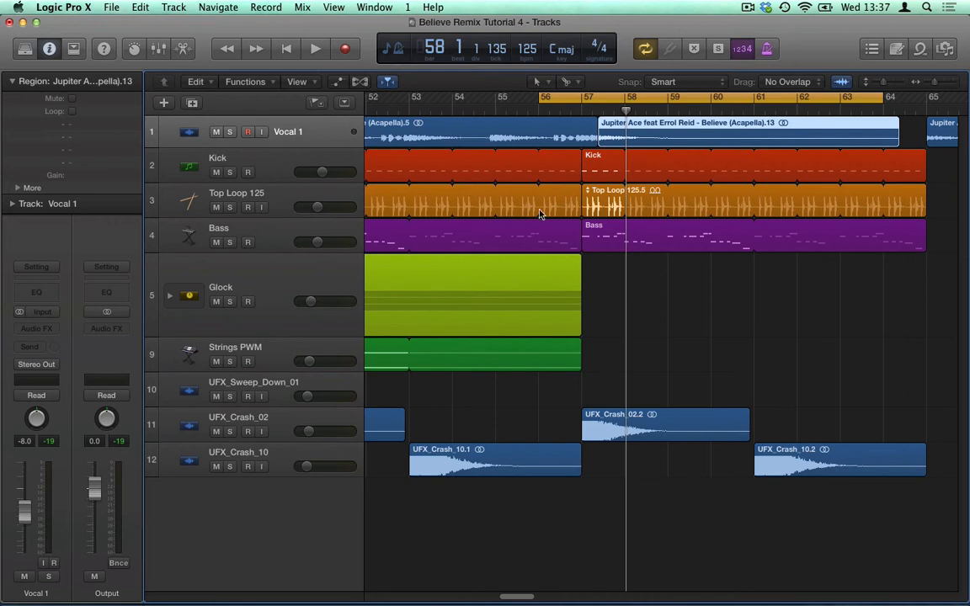
key(space)
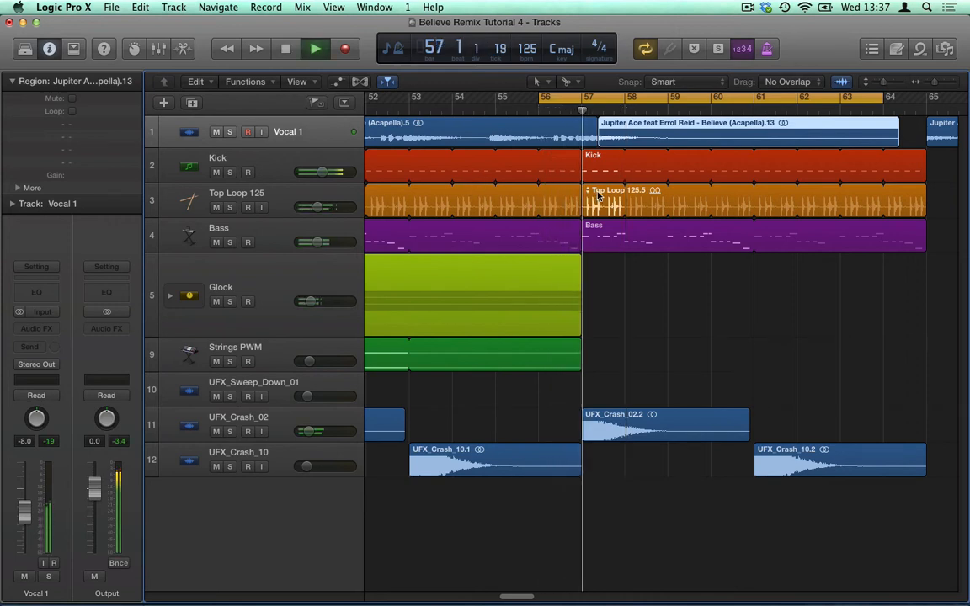
key(space)
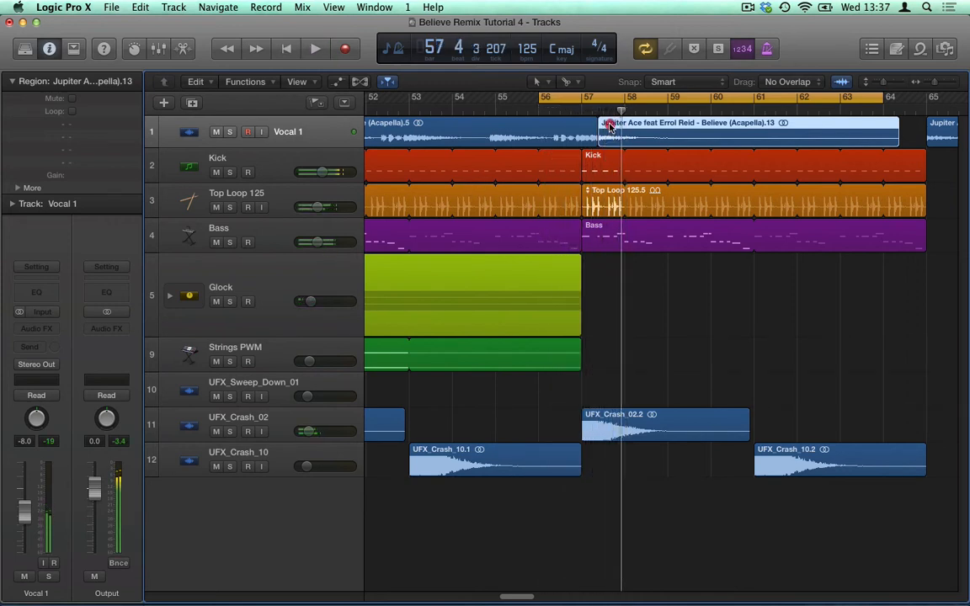
- Delete the vocal ending piece, extend the bar 49 vocal region to about bar 58.7 and play the result
drag(610, 126, 651, 155)
key(Delete)
key(space)
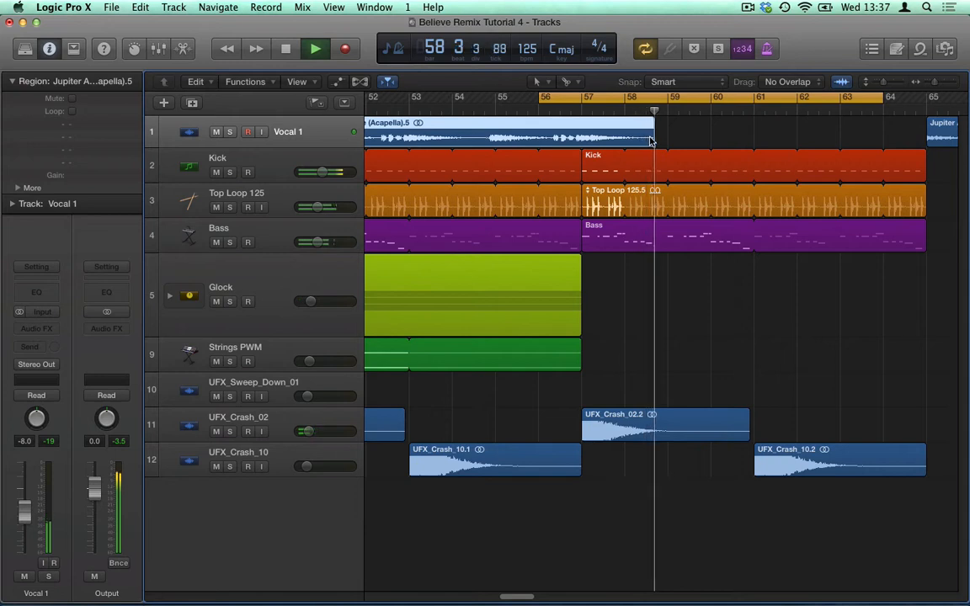
key(space)
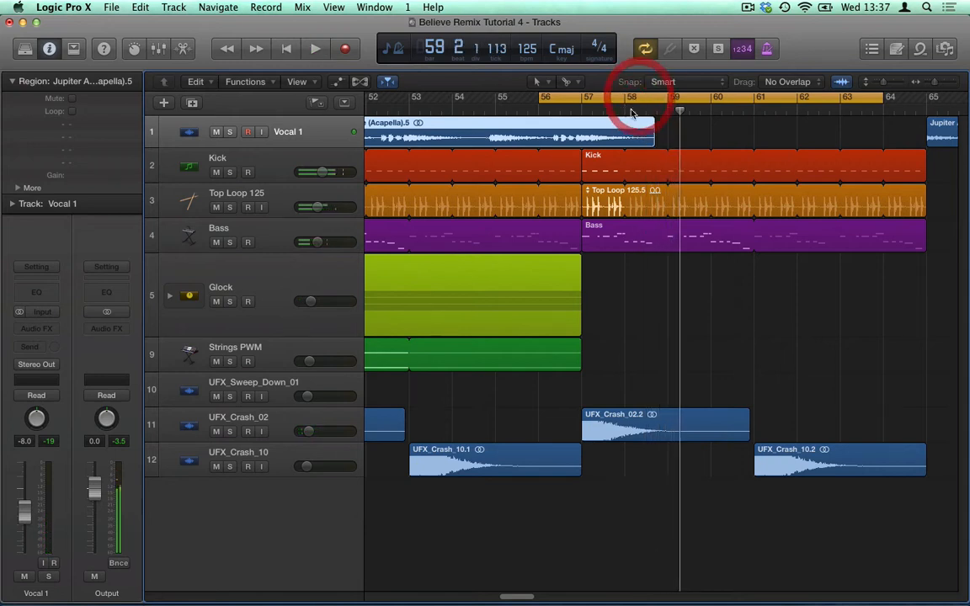
- Fill the vocal gap by extending the bar 65 region backwards and splitting it, with its join to the preceding region at about bar 58.6
click(634, 101)
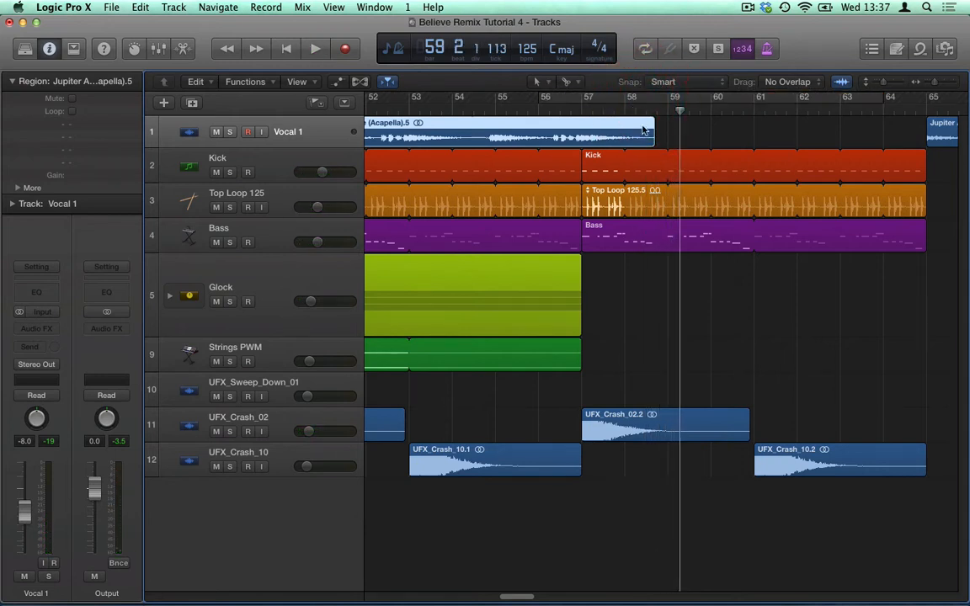
drag(932, 143, 597, 157)
double_click(654, 99)
key(space)
drag(651, 142, 723, 125)
super+click(879, 133)
drag(596, 138, 652, 144)
click(626, 140)
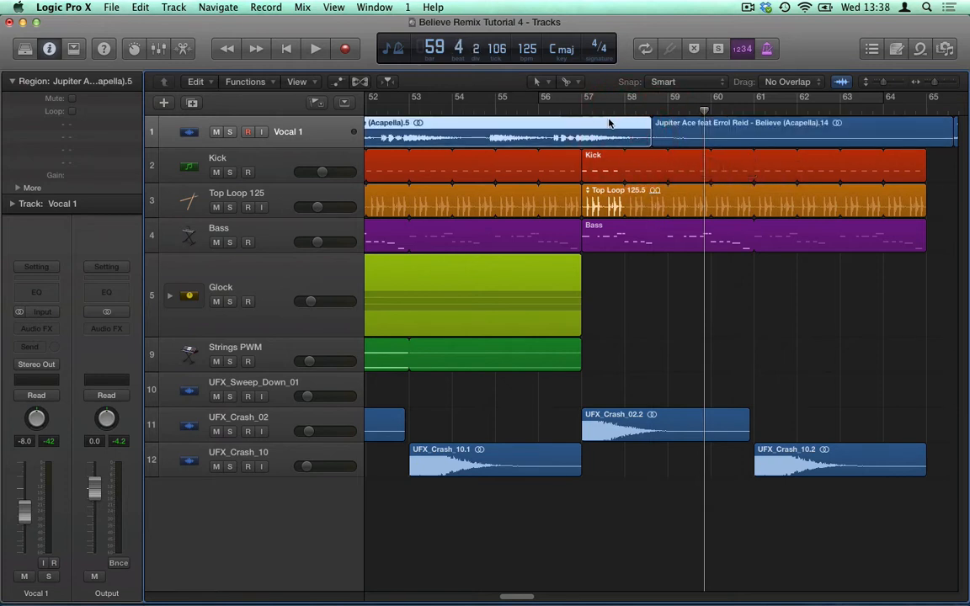
- Cycle bars 57 to 65 and play the vocal ending, first soloed and again with the full mix
click(230, 133)
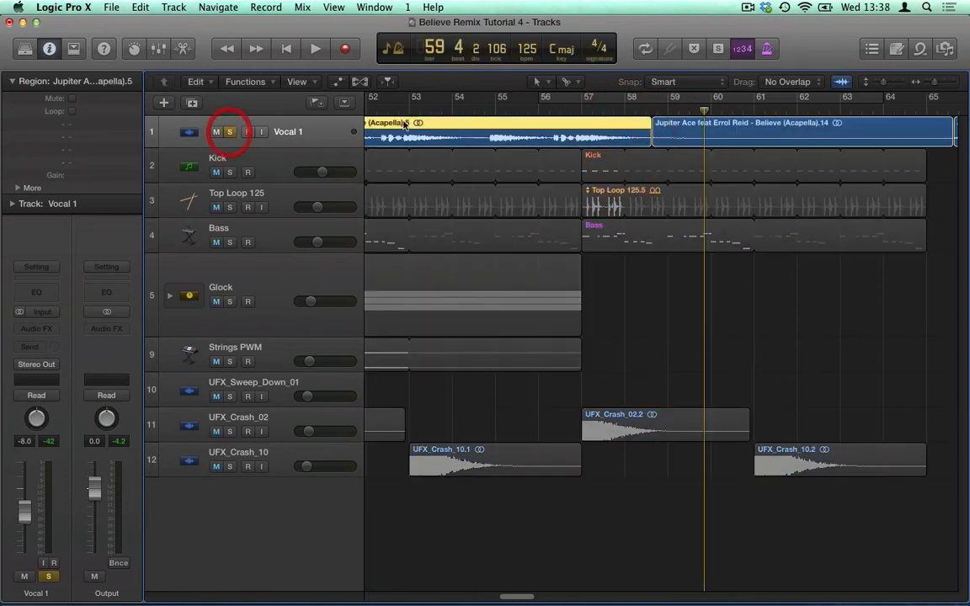
drag(584, 93, 926, 93)
key(space)
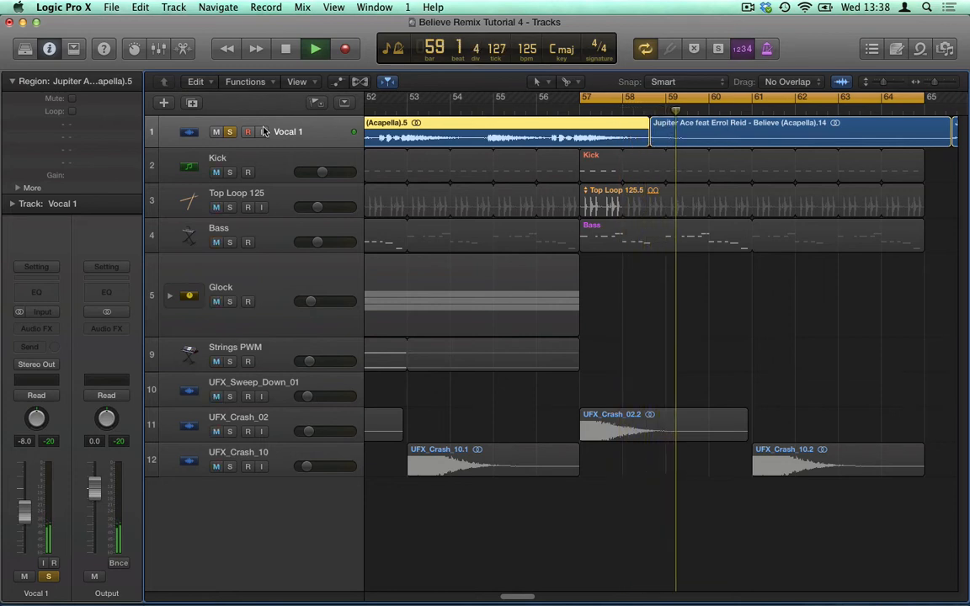
click(228, 133)
key(space)
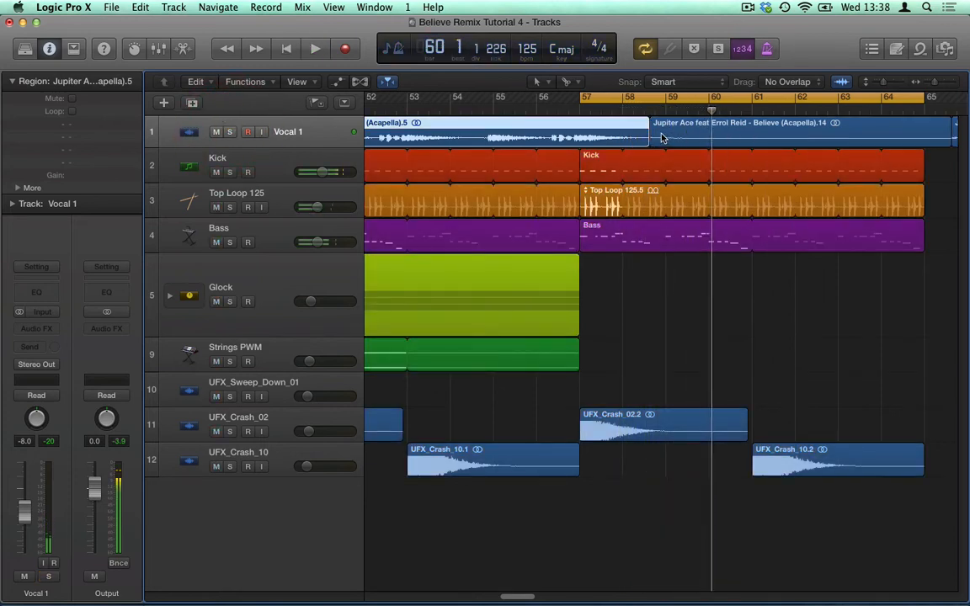
- Move the last vocal piece earlier to start at about bar 58.5 and play the join
click(680, 137)
drag(680, 137, 664, 150)
drag(674, 132, 664, 135)
key(space)
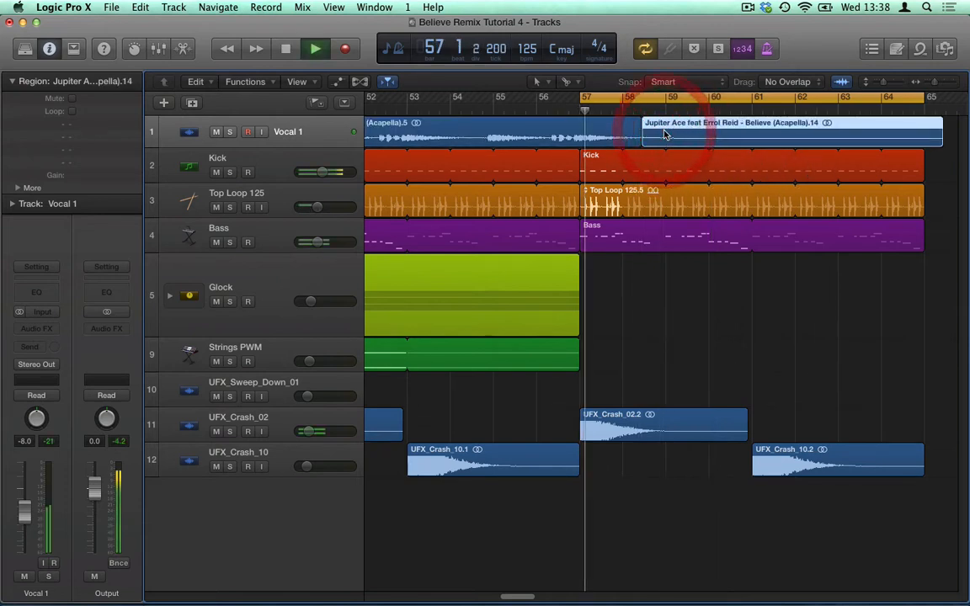
click(647, 136)
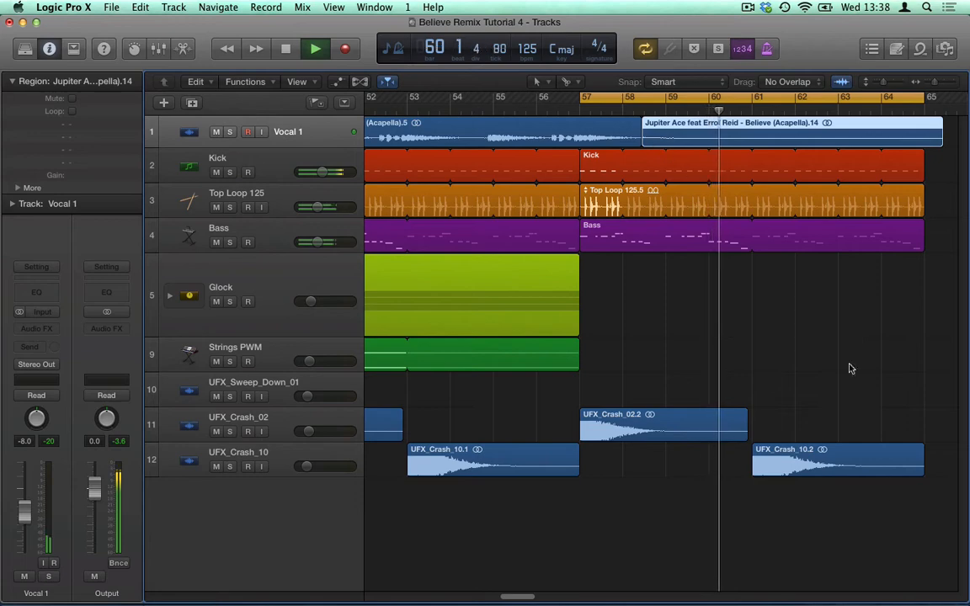
- Shorten the last vocal piece to end at about bar 62.5, stopping playback and switching cycling off
drag(935, 81, 929, 82)
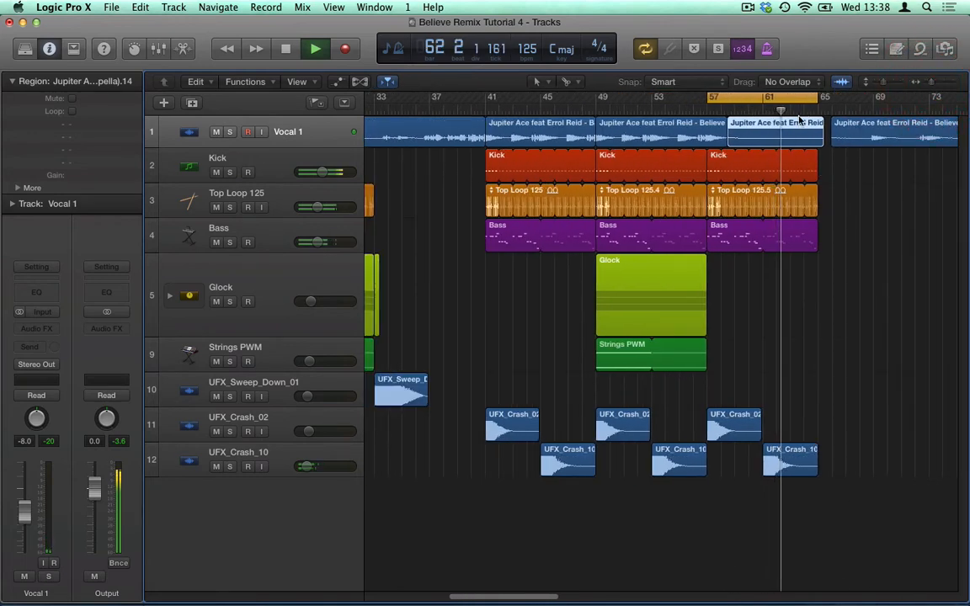
drag(822, 143, 782, 149)
key(space)
click(748, 98)
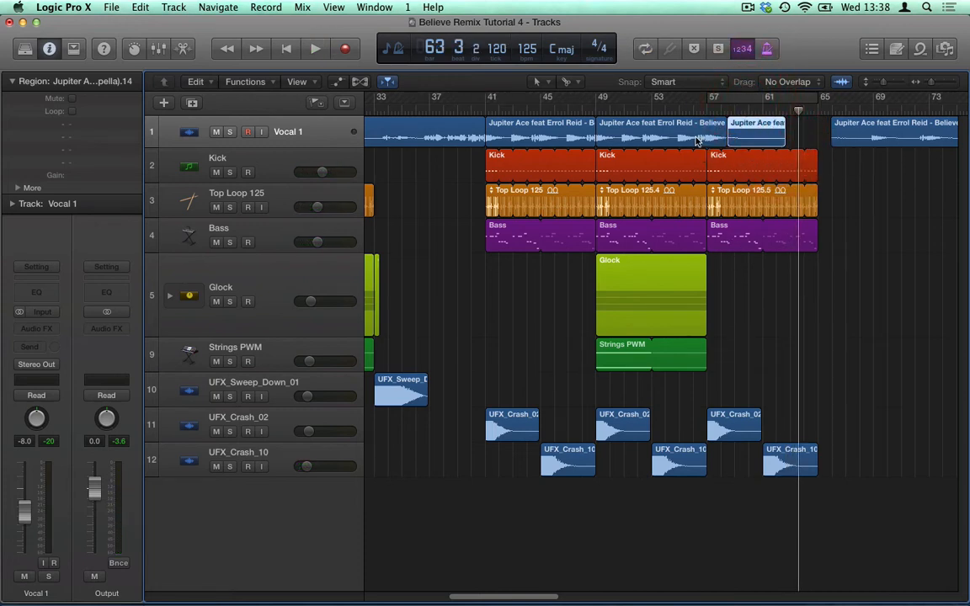
- Play the arrangement from bar 41 and lower the Glock track's volume slightly to about -18.5 dB
click(483, 110)
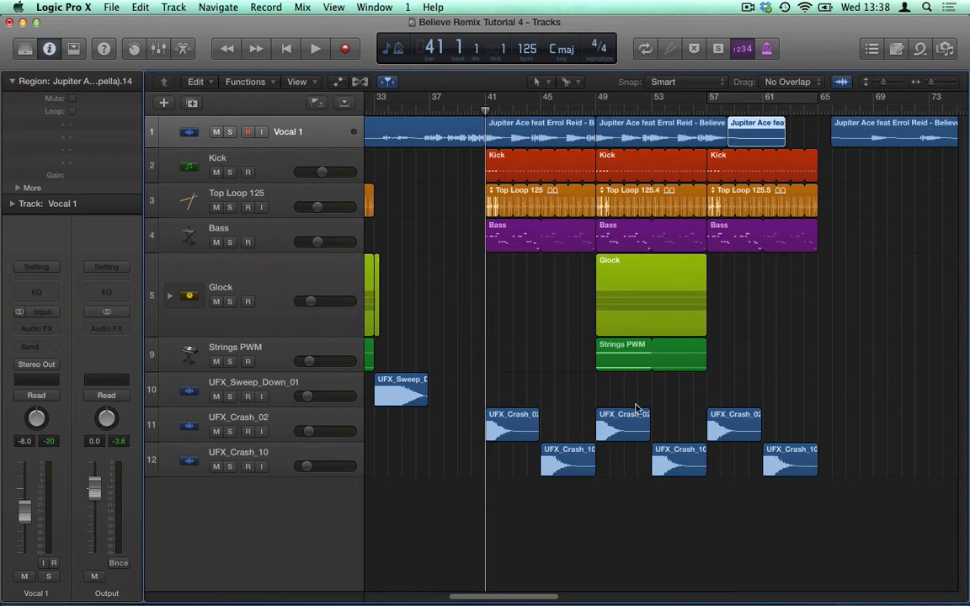
key(space)
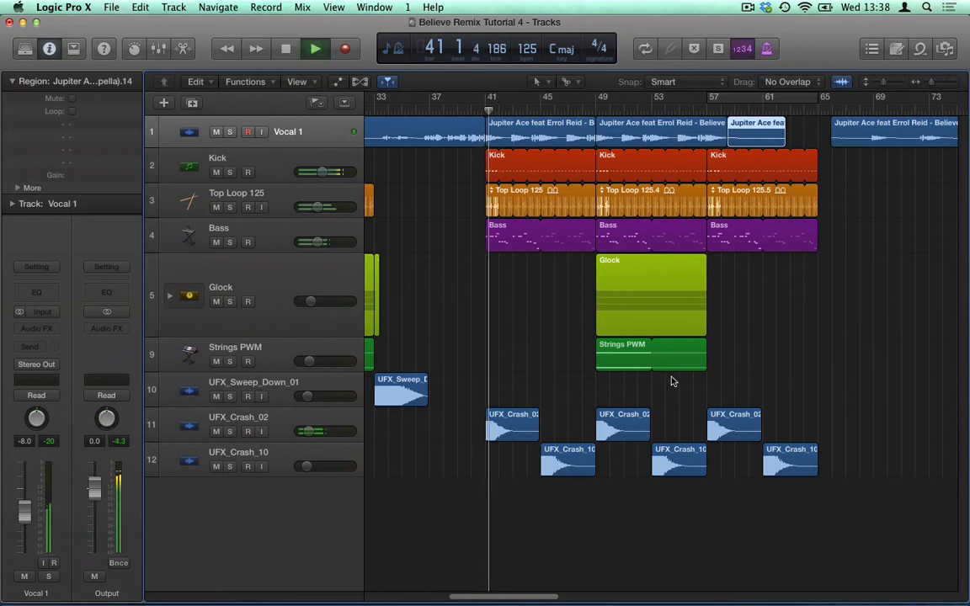
click(733, 320)
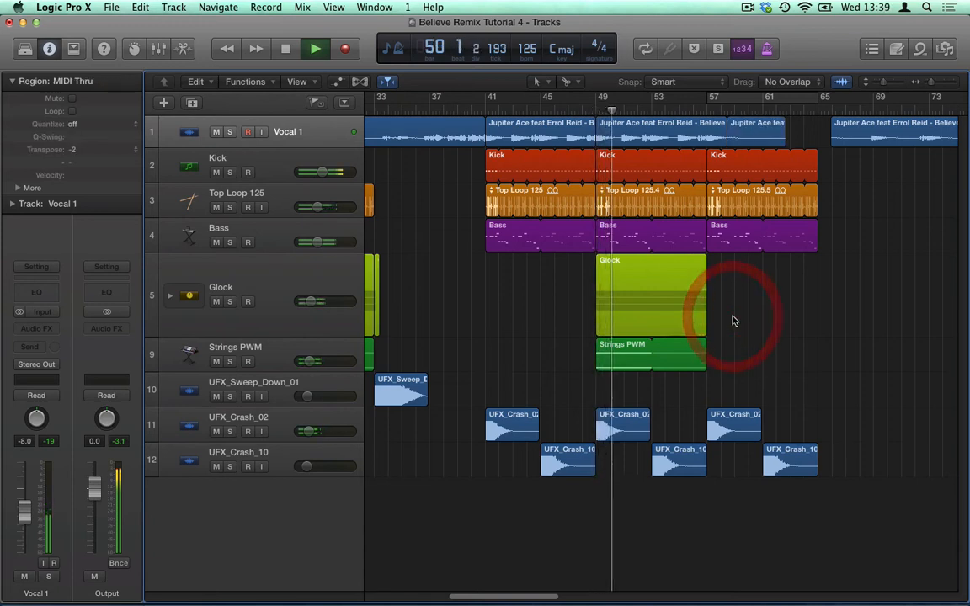
click(284, 269)
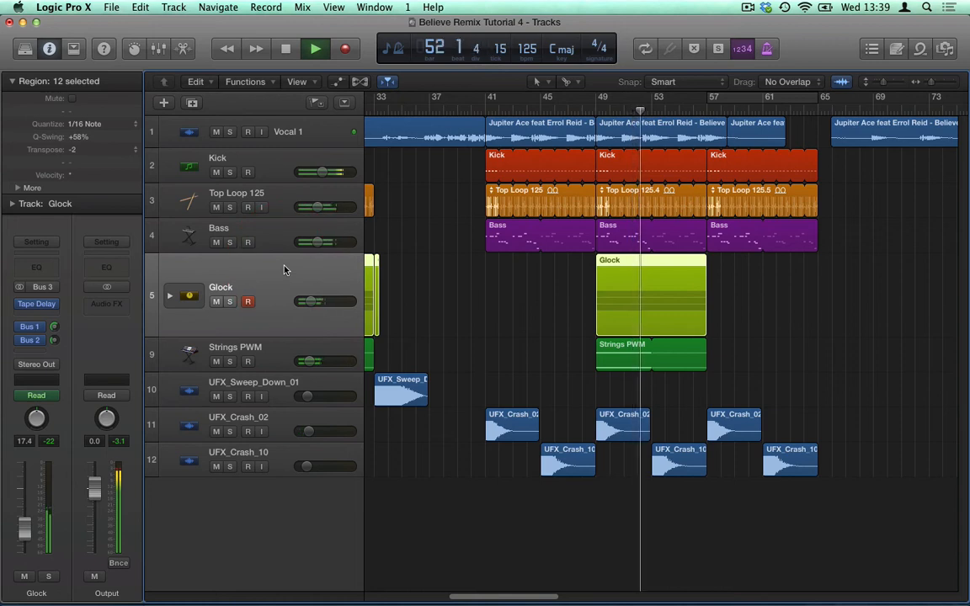
drag(308, 303, 306, 305)
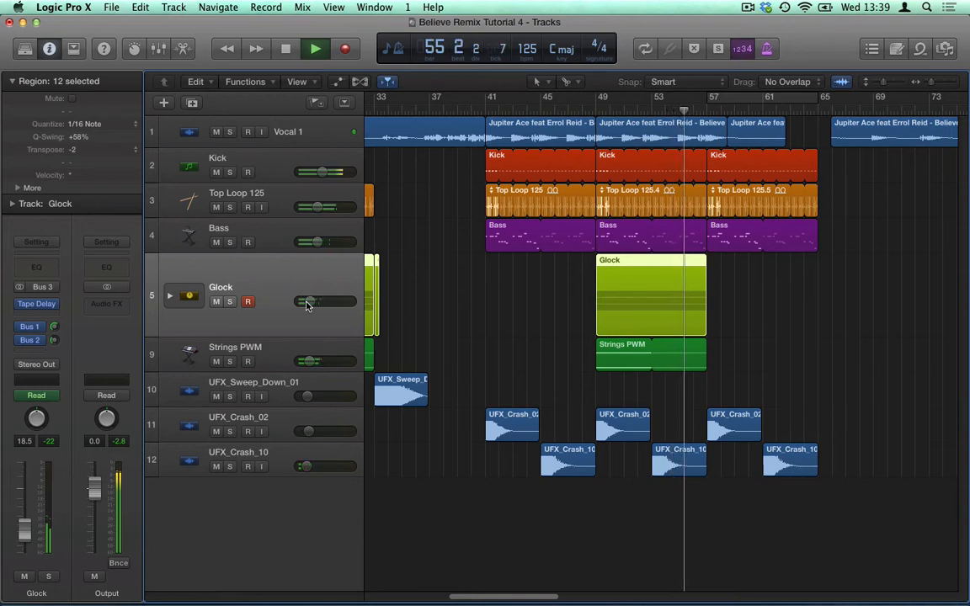
- Copy the Glock and Strings PWM regions from bar 49 to bar 57
click(684, 348)
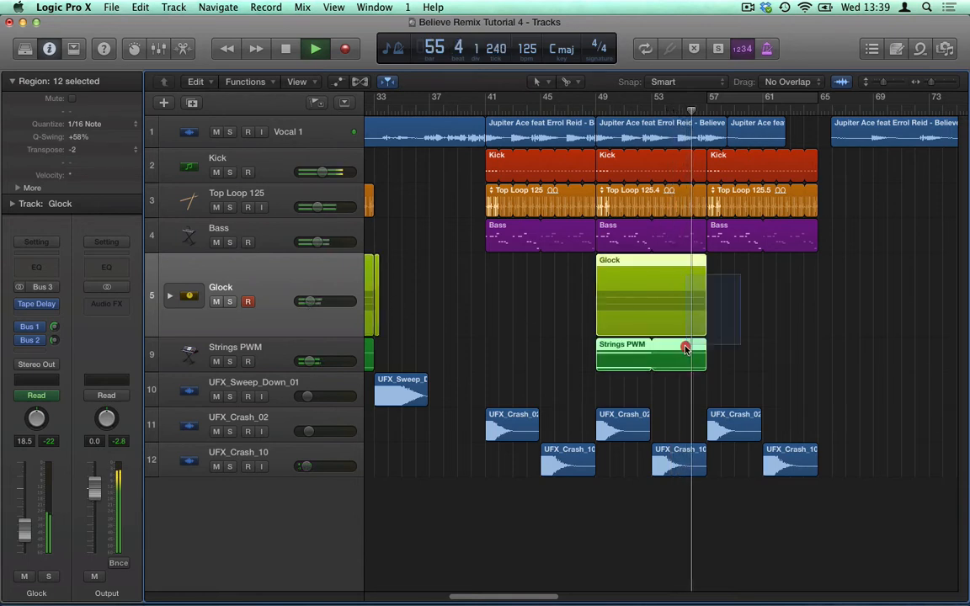
click(642, 262)
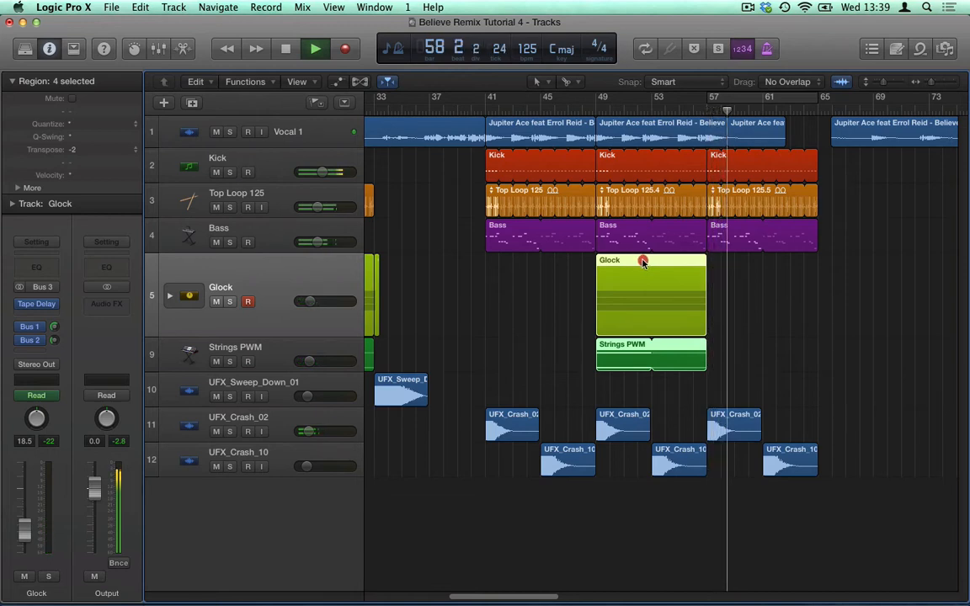
drag(642, 262, 729, 280)
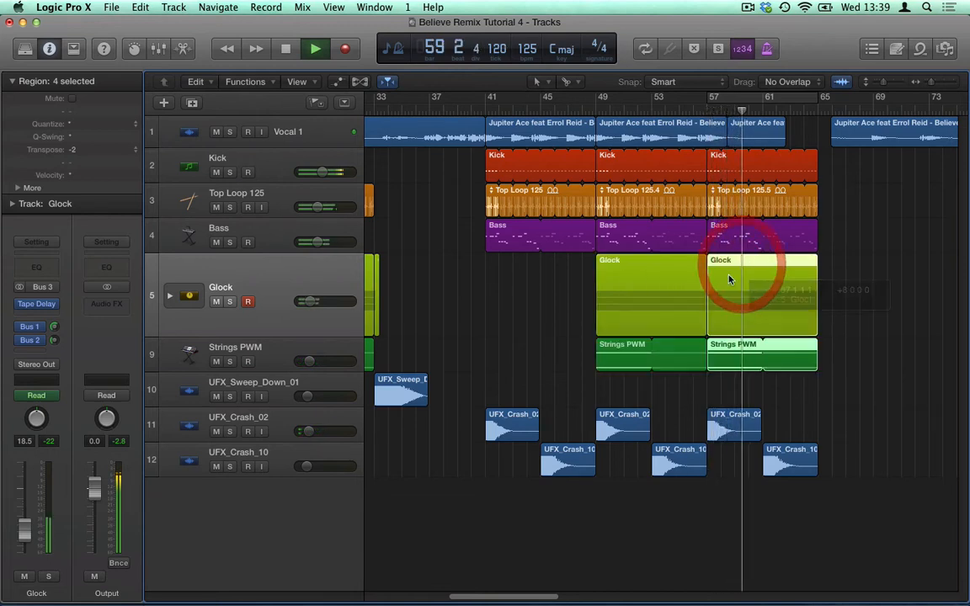
- Split the vocal at bar 56 and cut off the last vocal piece at bar 61
click(698, 143)
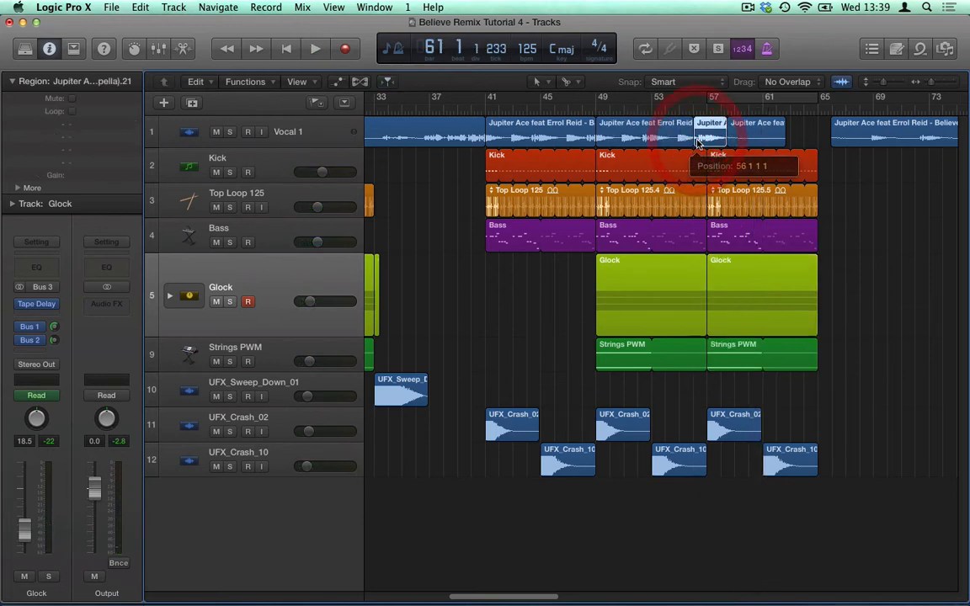
super+click(767, 132)
key(Delete)
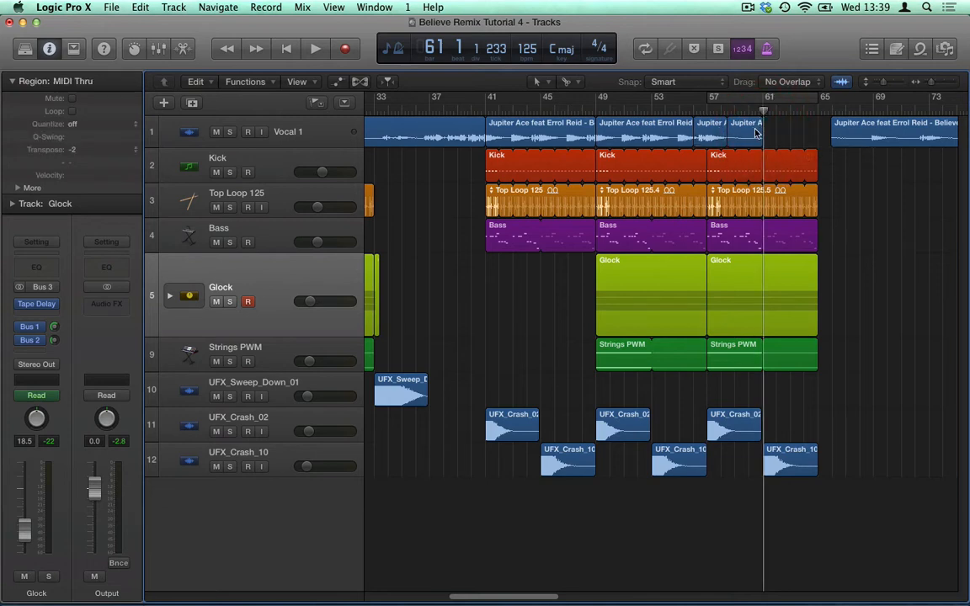
- Copy the two vocal pieces spanning bars 56 to 61 to bar 60 and play the result up to bar 65
click(746, 130)
shift+click(710, 133)
drag(708, 130, 762, 135)
click(747, 112)
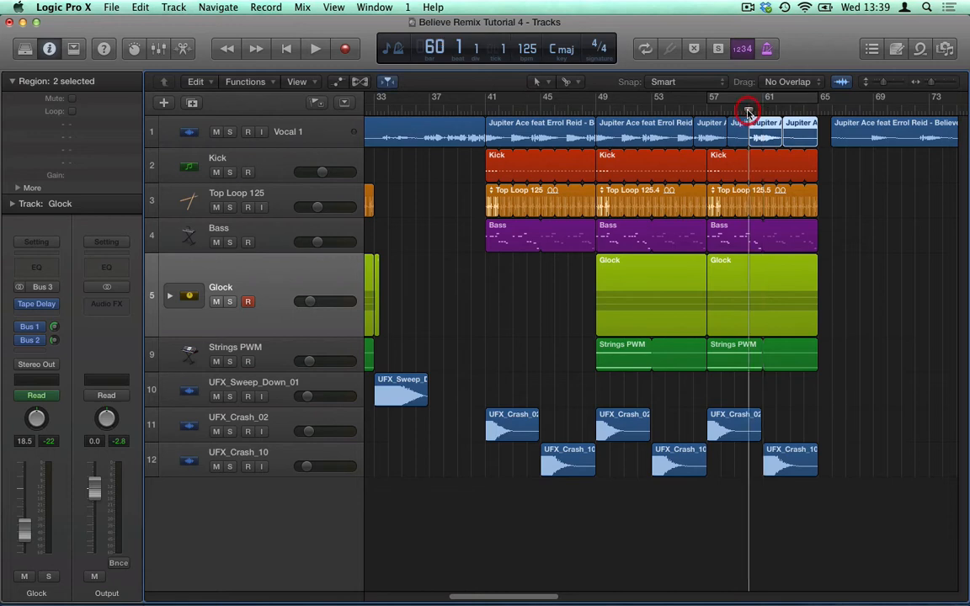
key(space)
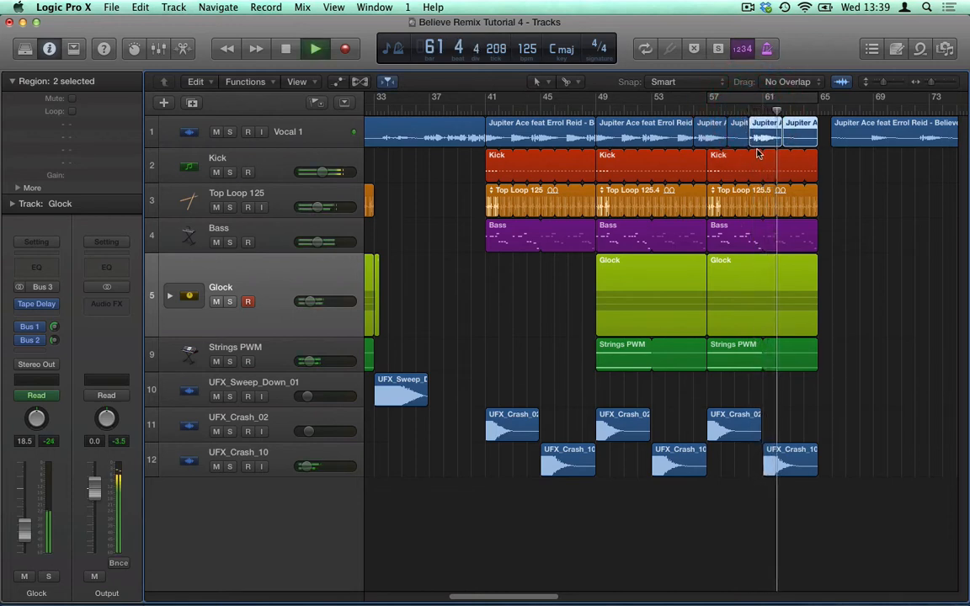
click(848, 185)
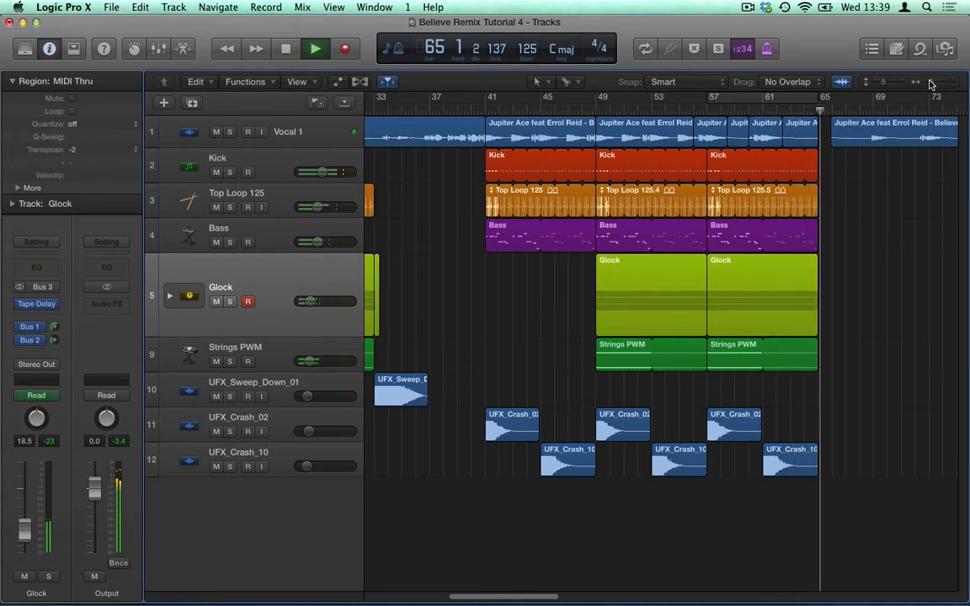
key(space)
- Switch on cycling for bars 57 to 65 and select the UFX_Crash_10 track
drag(931, 83, 929, 83)
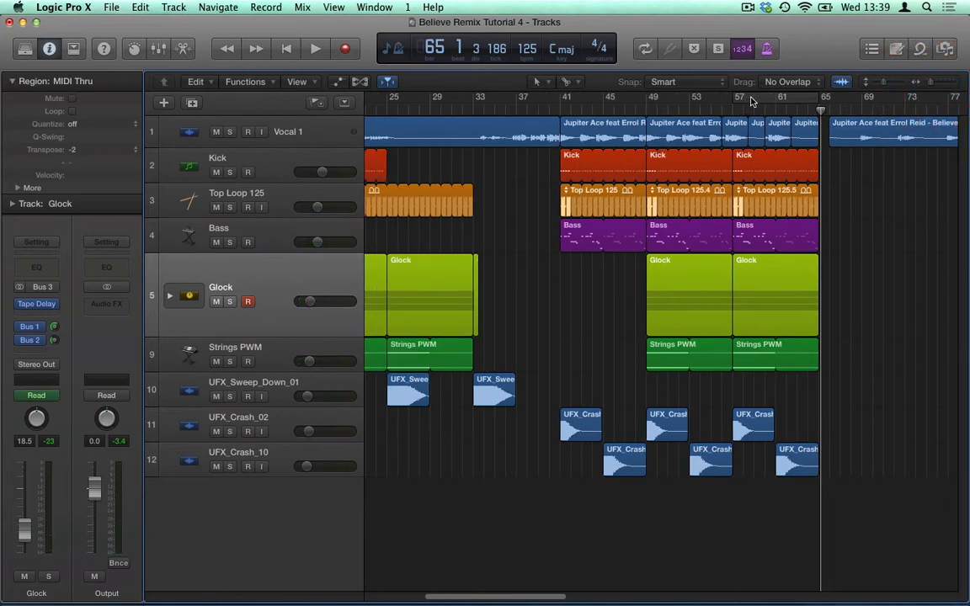
drag(532, 599, 563, 600)
click(644, 95)
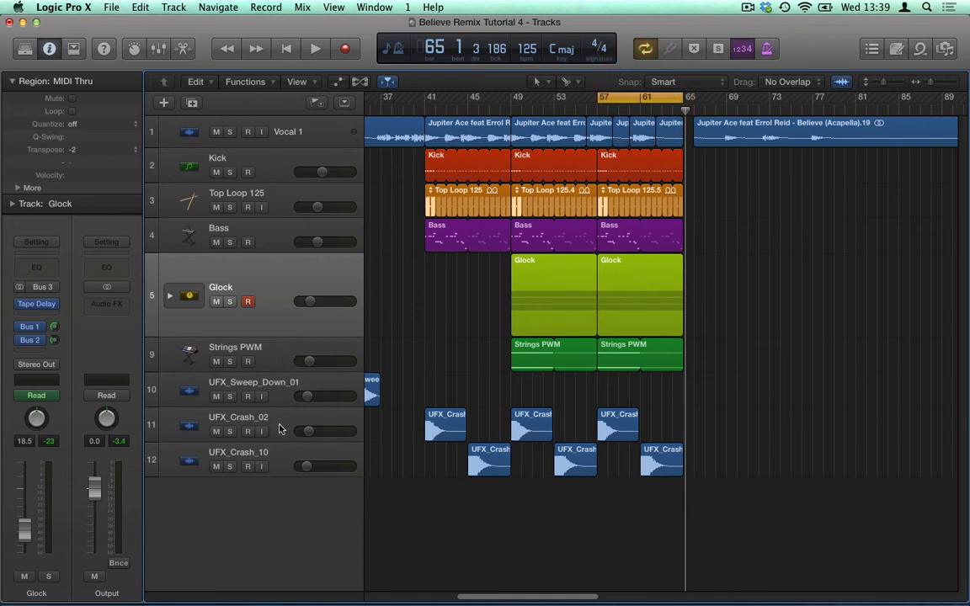
click(277, 459)
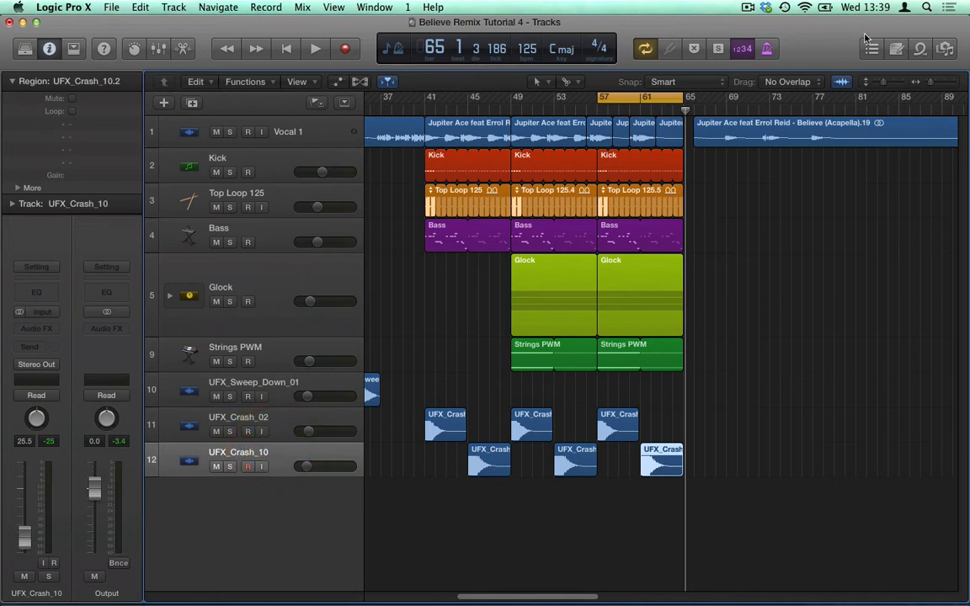
- Show the file browser and open the Atmosphere Riser folder of the Ultimate FX library
click(945, 49)
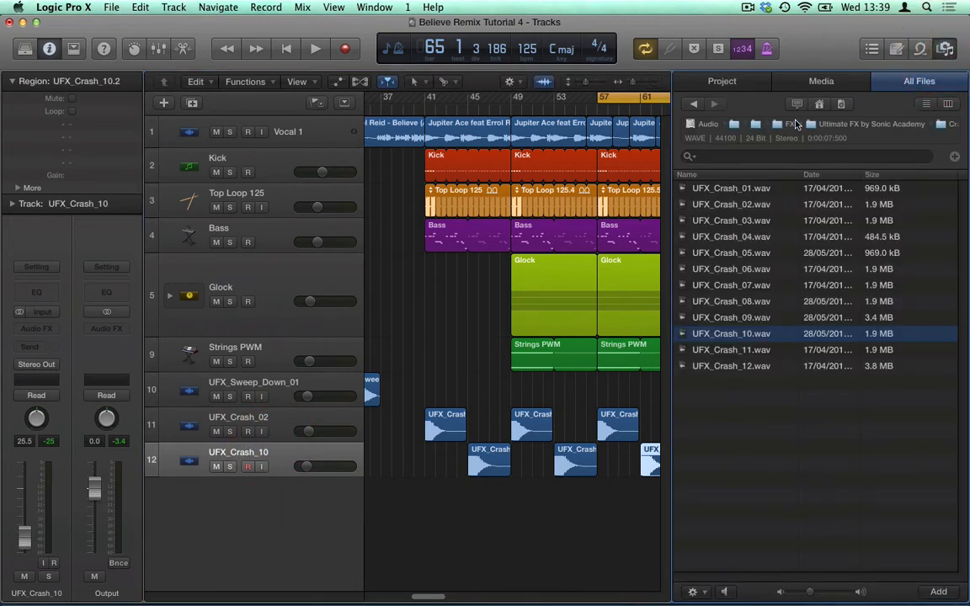
click(864, 124)
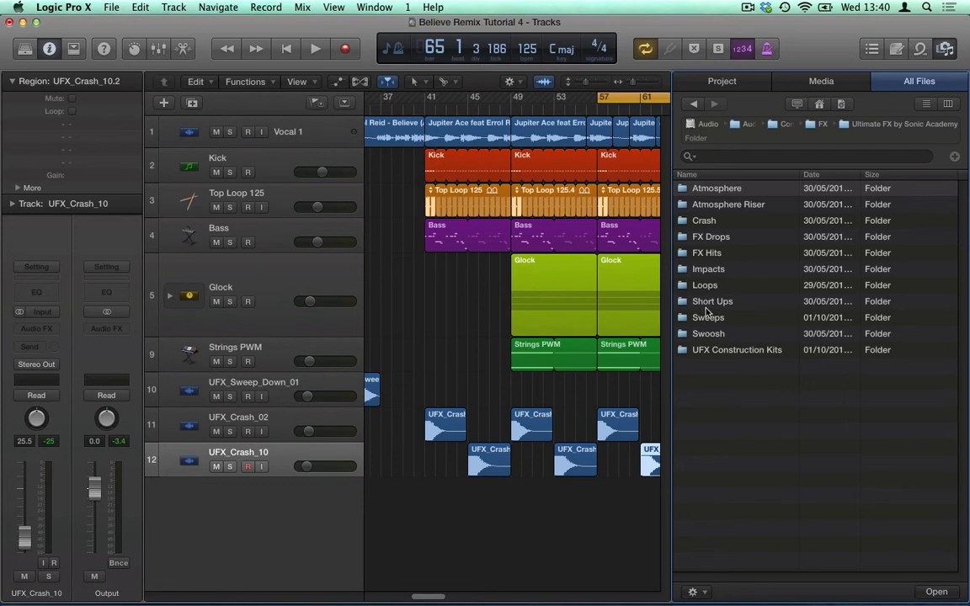
click(689, 206)
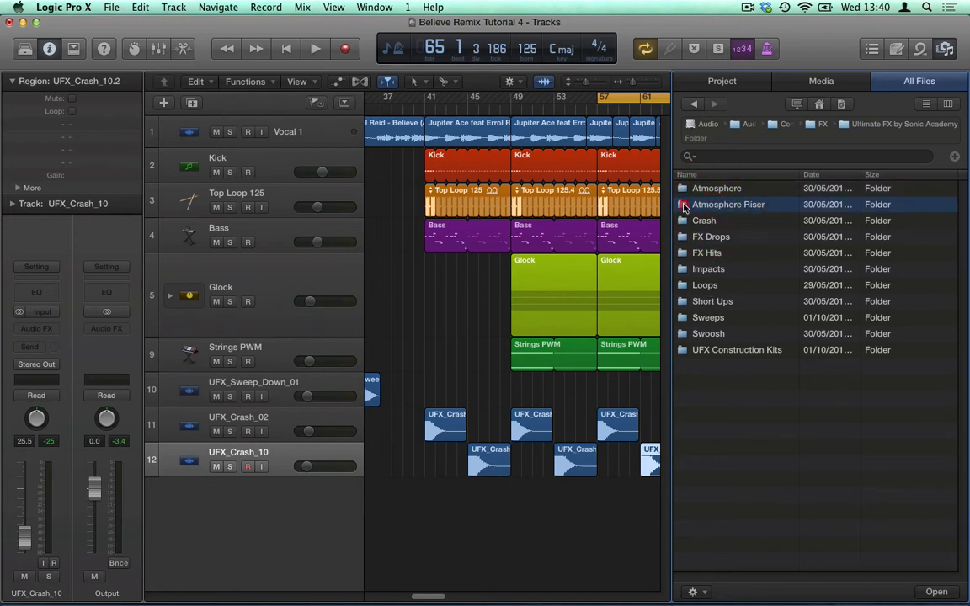
double_click(685, 206)
- Turn on sample preview and audition several atmosphere risers, including C_12, C_15, C_18, C_22 and C_01
click(717, 220)
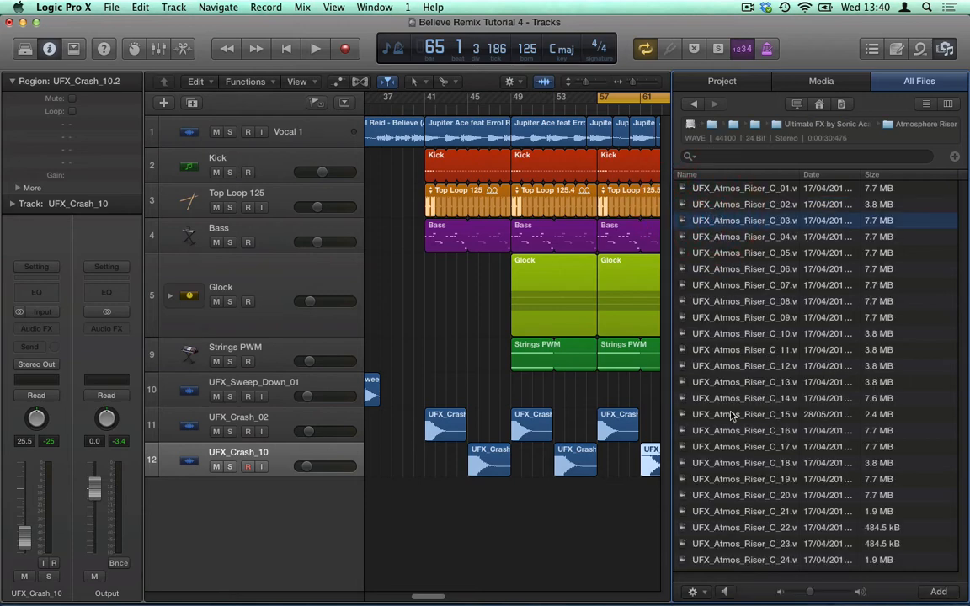
click(728, 592)
click(733, 366)
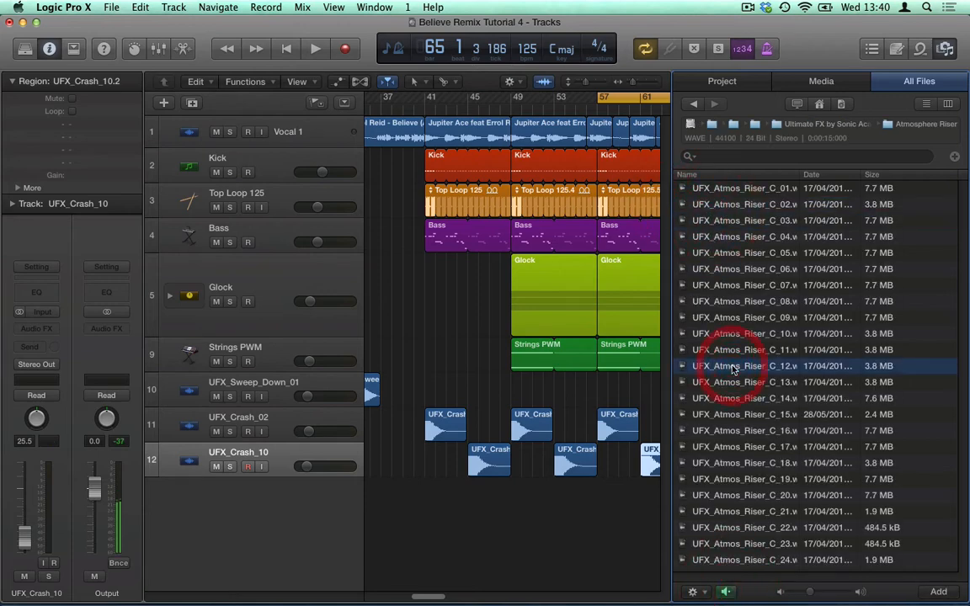
click(732, 415)
click(741, 464)
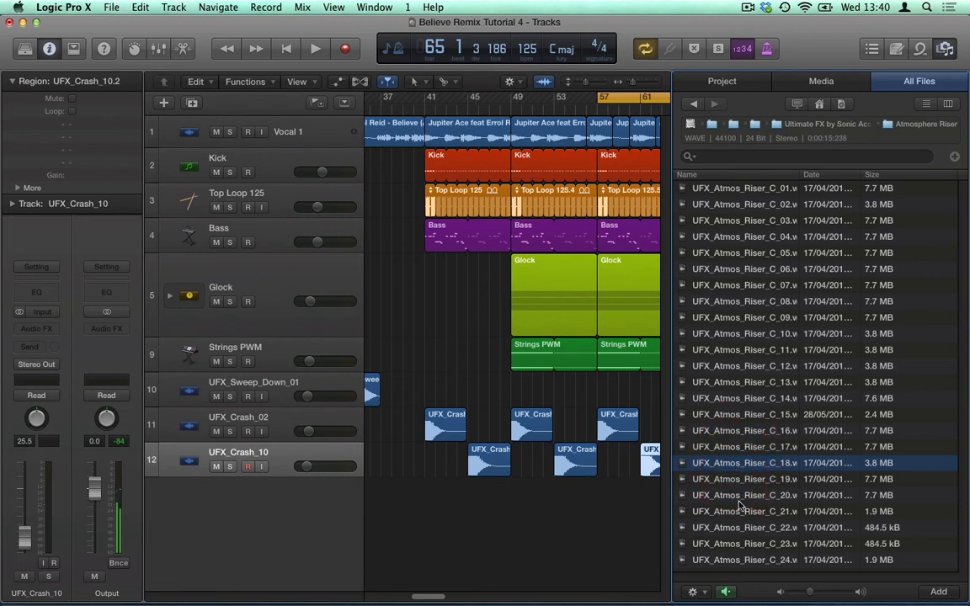
click(716, 528)
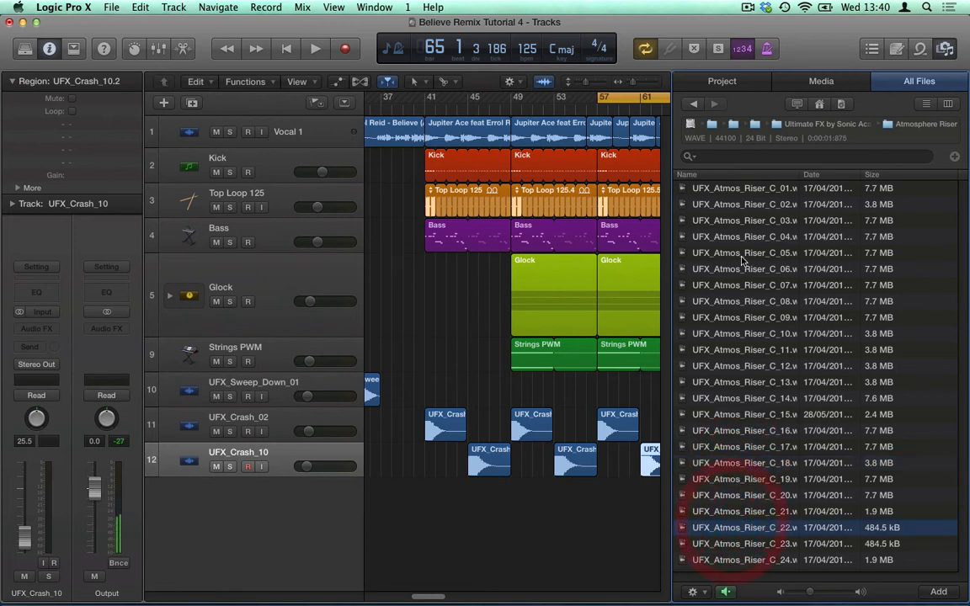
click(734, 190)
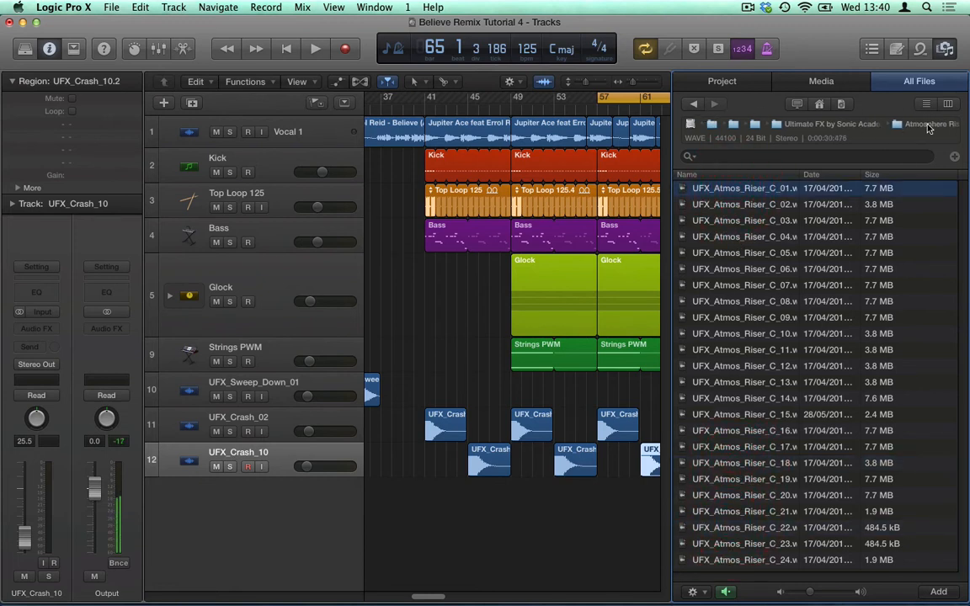
- Go back to the Ultimate FX library and open the Up folder inside Sweeps
click(875, 128)
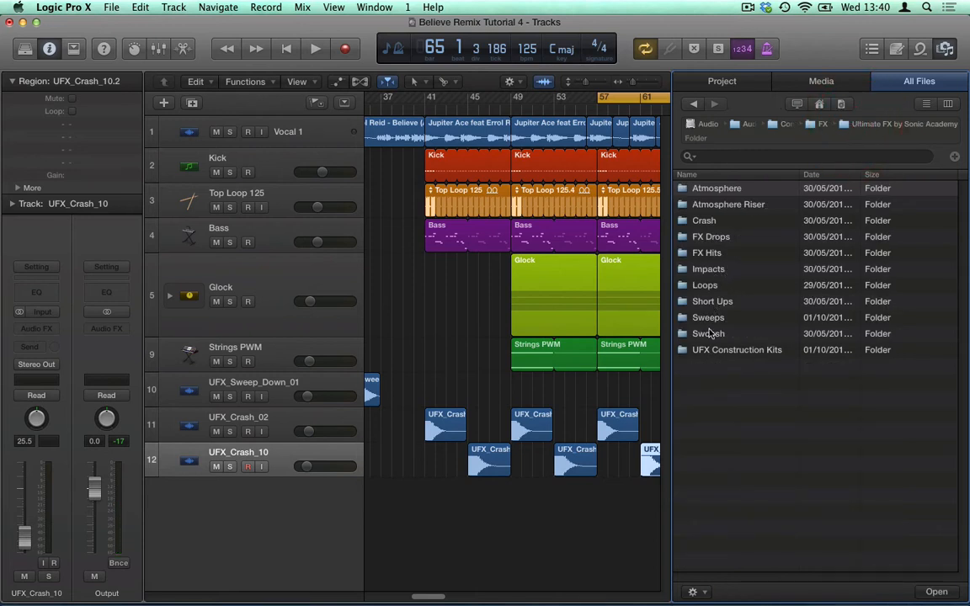
click(711, 320)
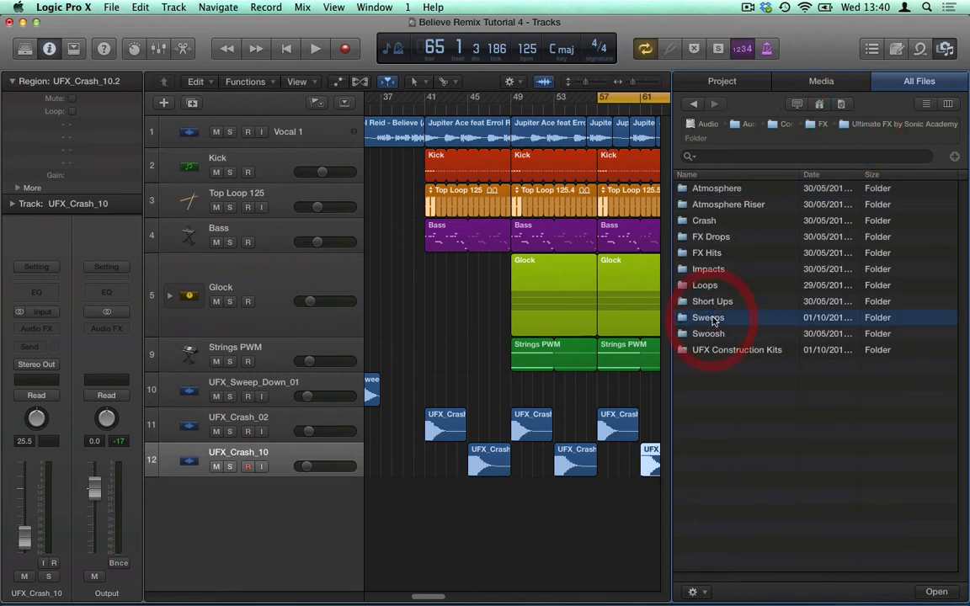
double_click(712, 319)
click(702, 204)
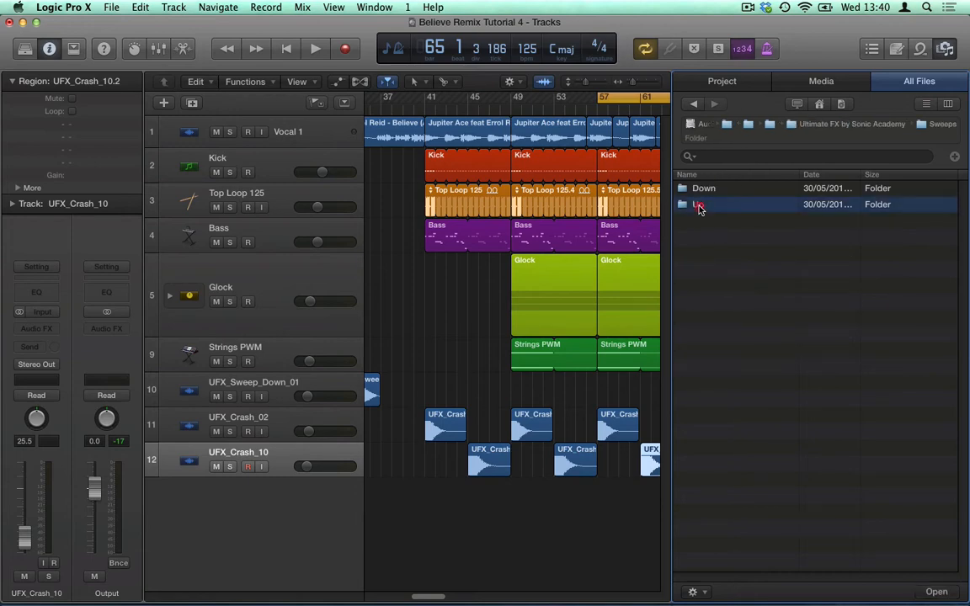
double_click(699, 207)
- Audition the upward sweep samples between UFX_Sweep_Up_01 and UFX_Sweep_Up_09
click(703, 204)
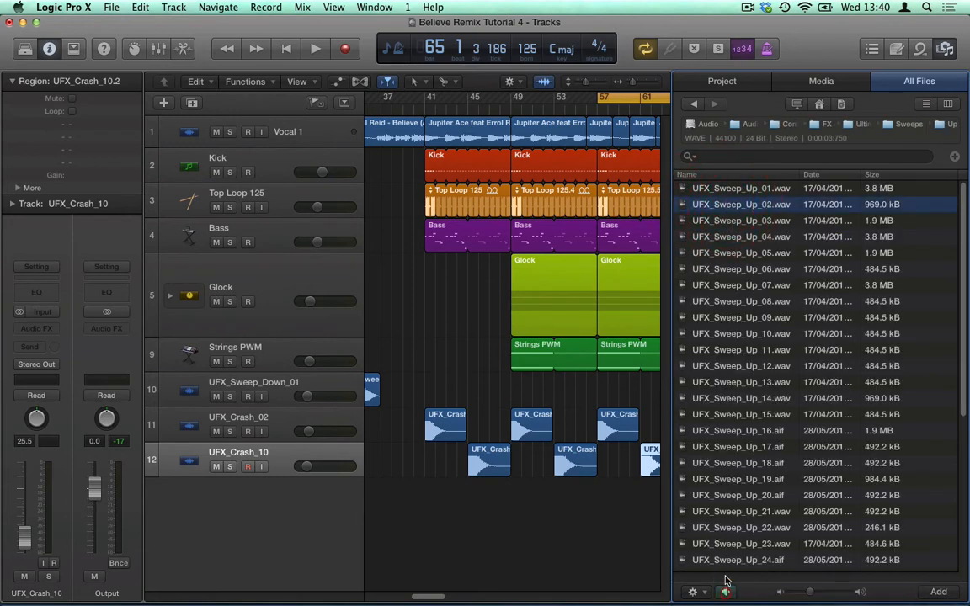
click(725, 592)
click(736, 187)
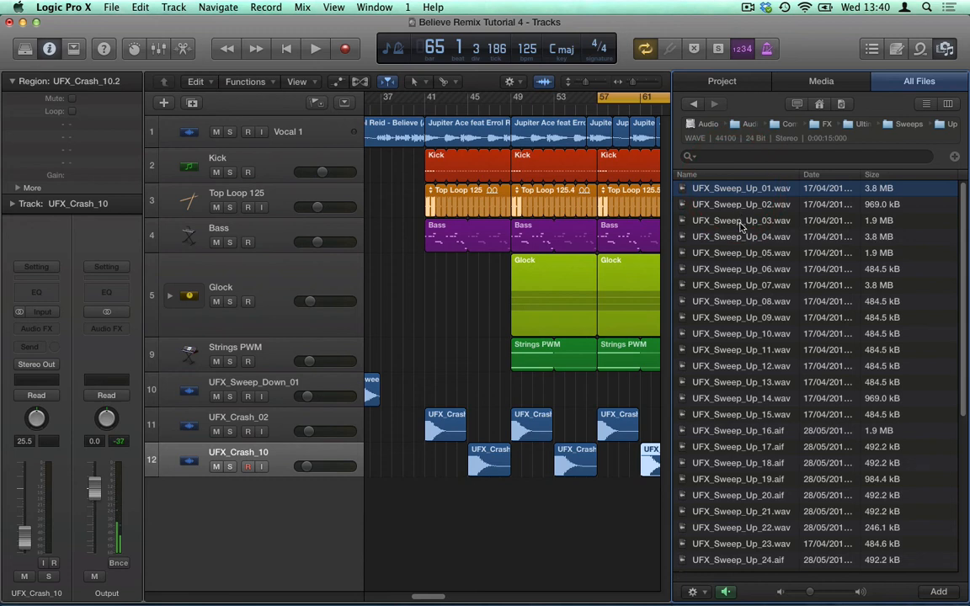
click(742, 222)
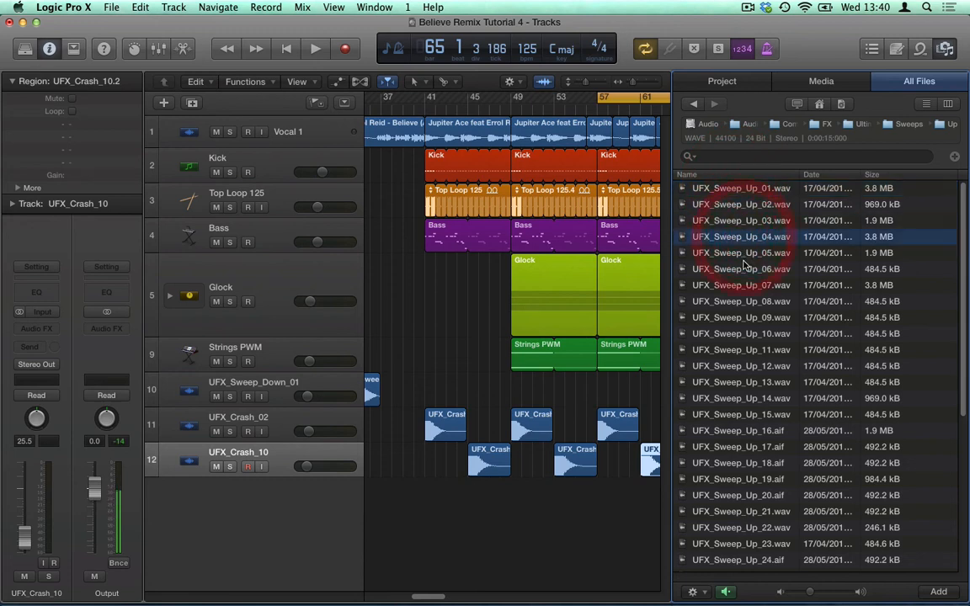
click(742, 253)
click(742, 269)
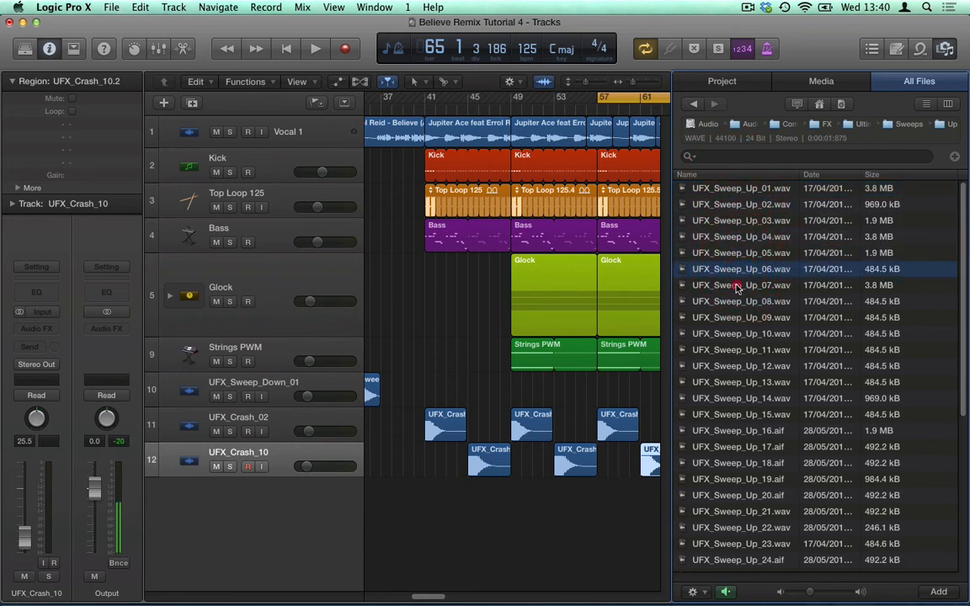
click(737, 286)
click(733, 303)
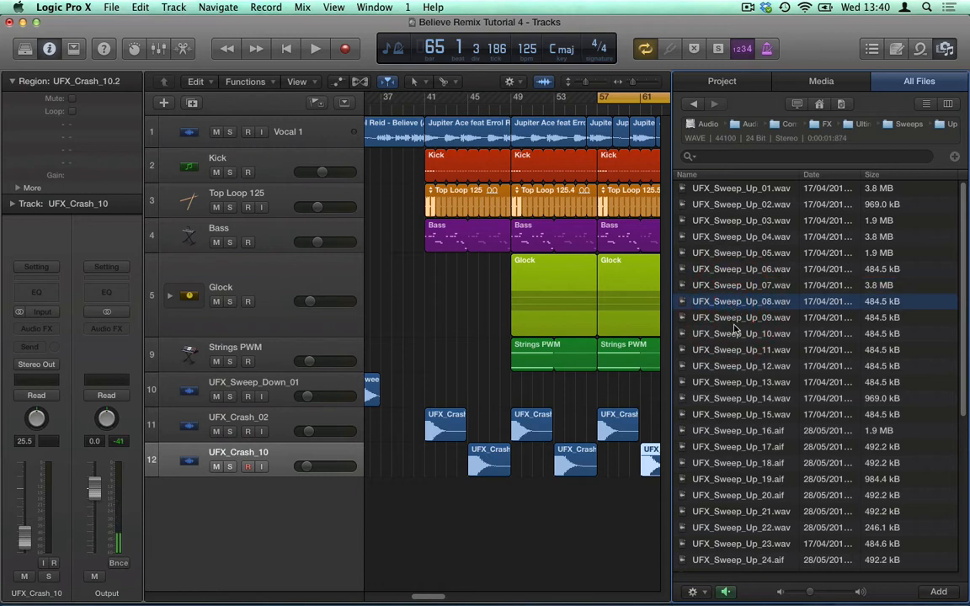
click(723, 319)
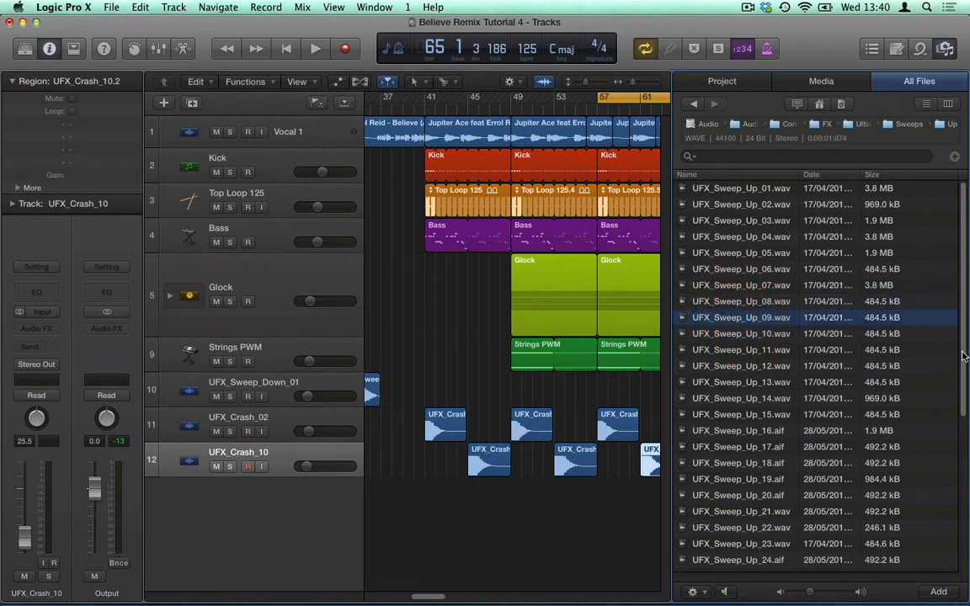
- Sort the upward sweep samples by file size, largest first
click(895, 177)
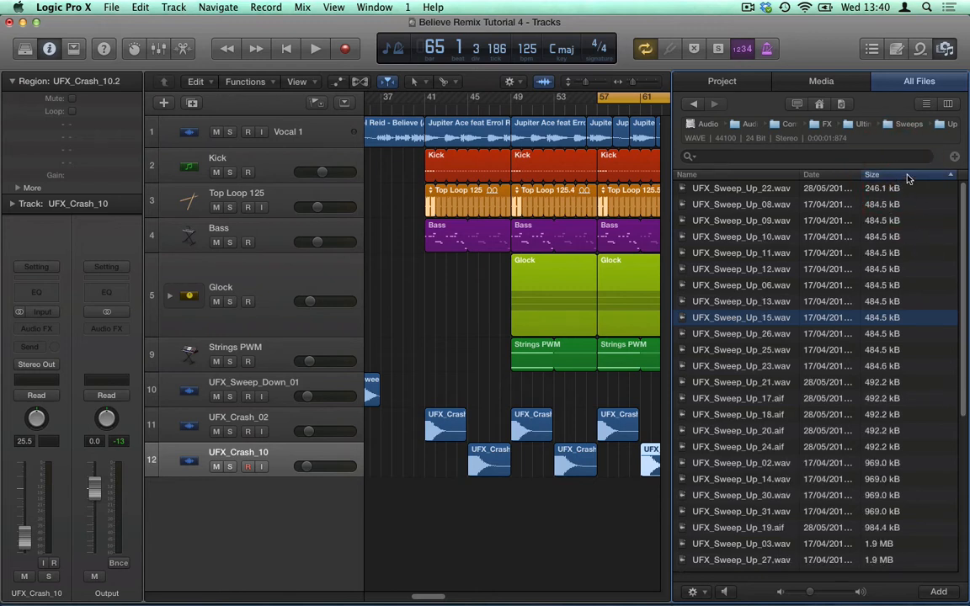
click(905, 177)
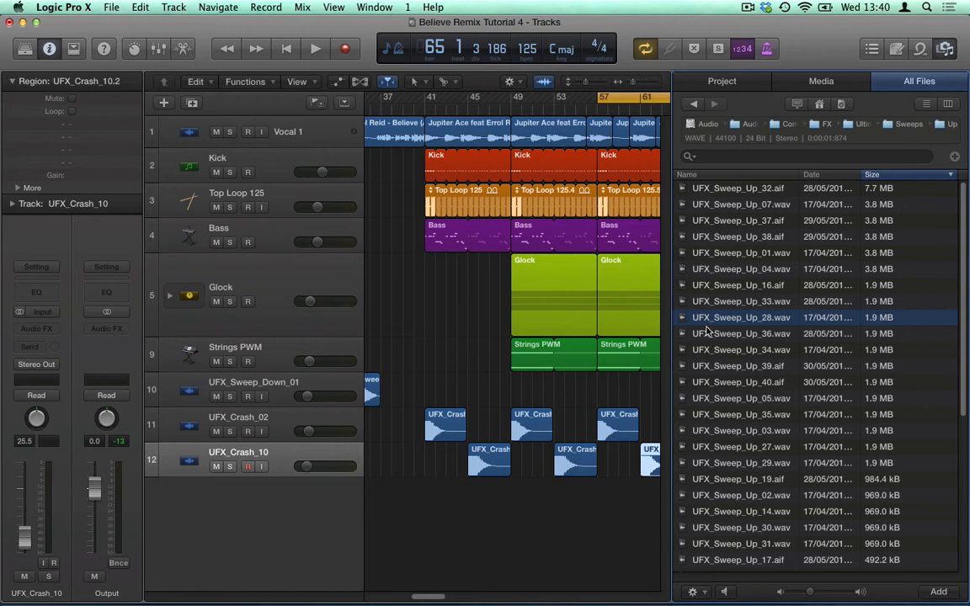
- Audition the longer upward sweep samples, including UFX_Sweep_Up_01, 38, 37, 07, 33, 28 and 36
click(745, 254)
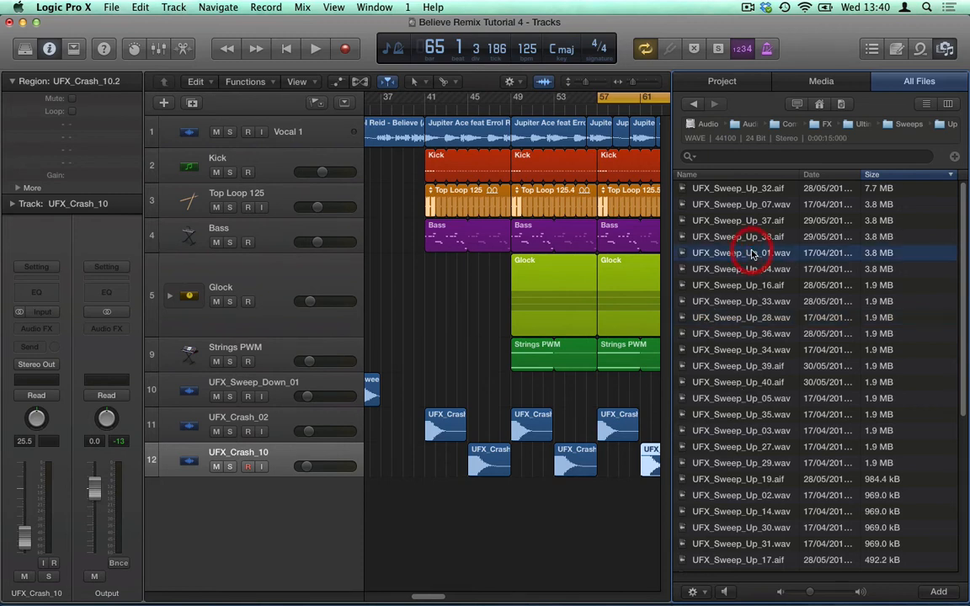
click(727, 592)
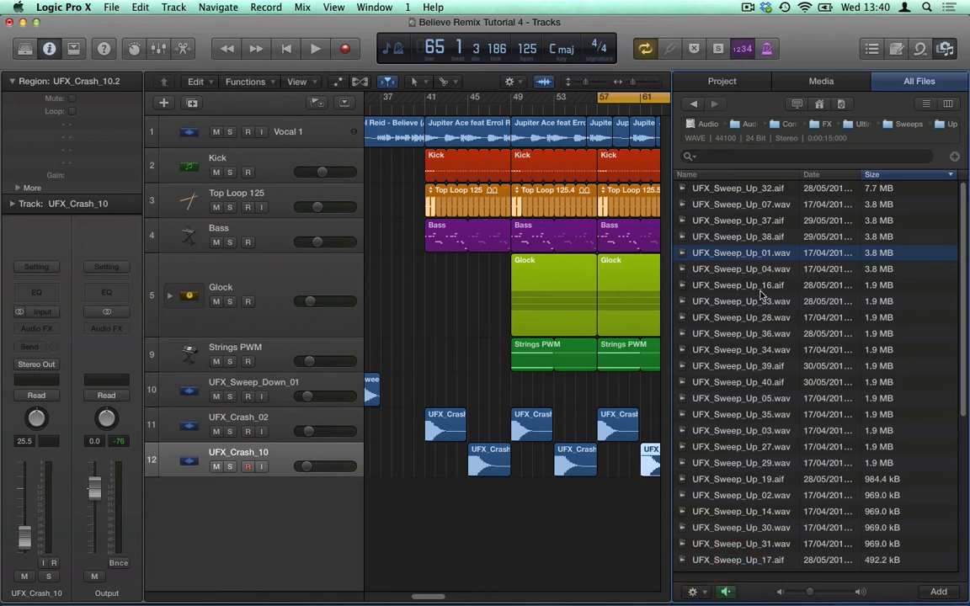
click(775, 239)
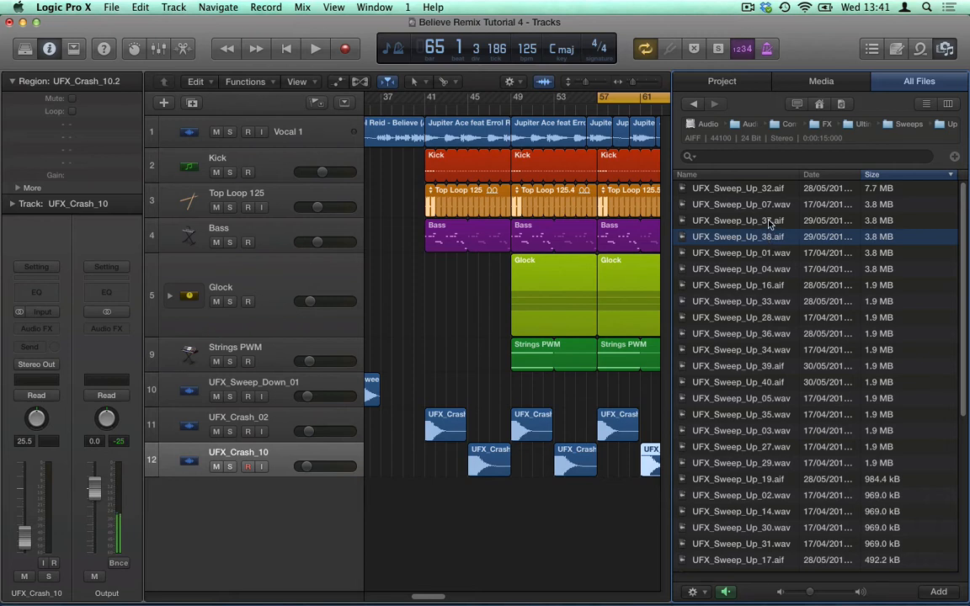
click(769, 220)
click(769, 205)
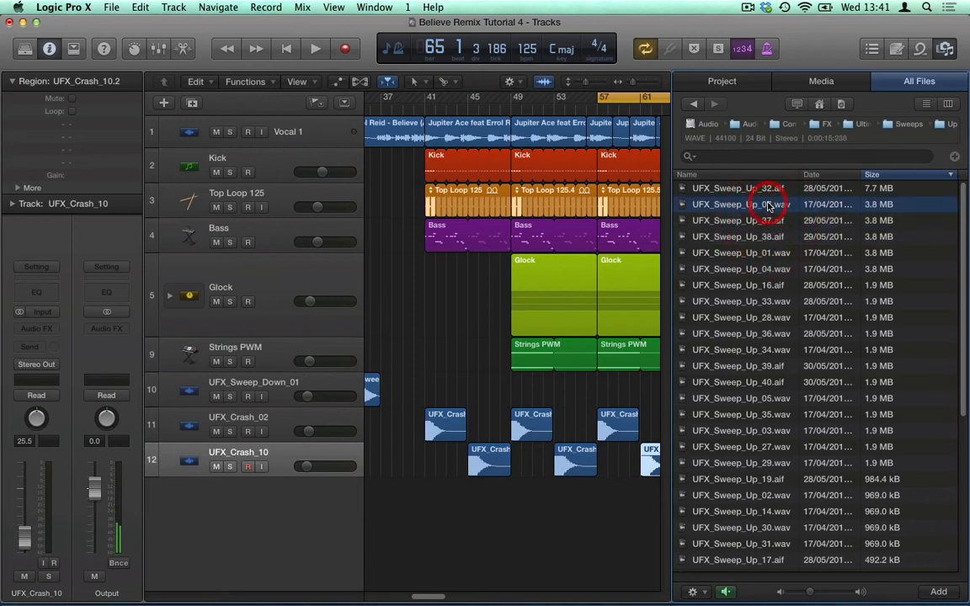
click(772, 302)
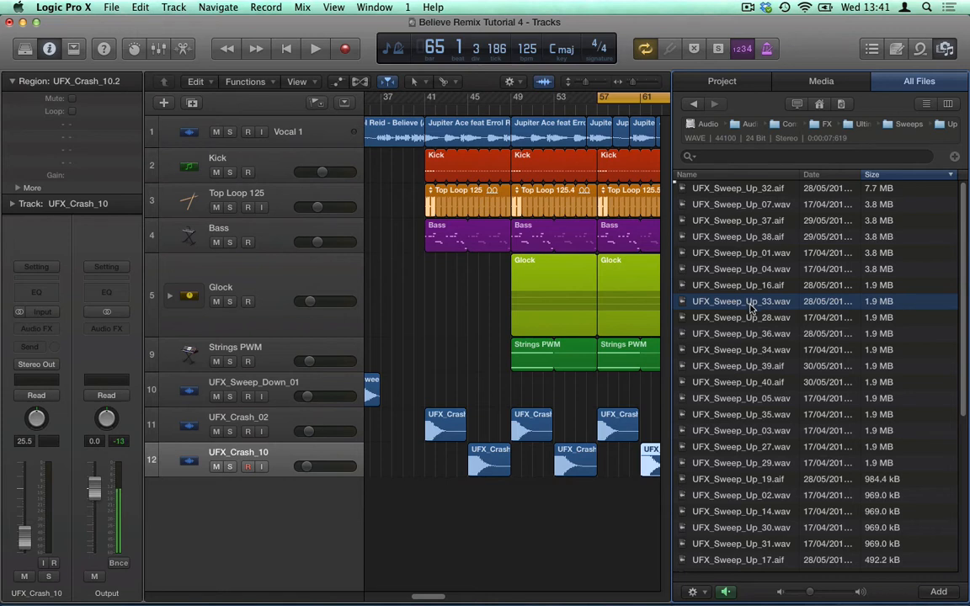
click(752, 317)
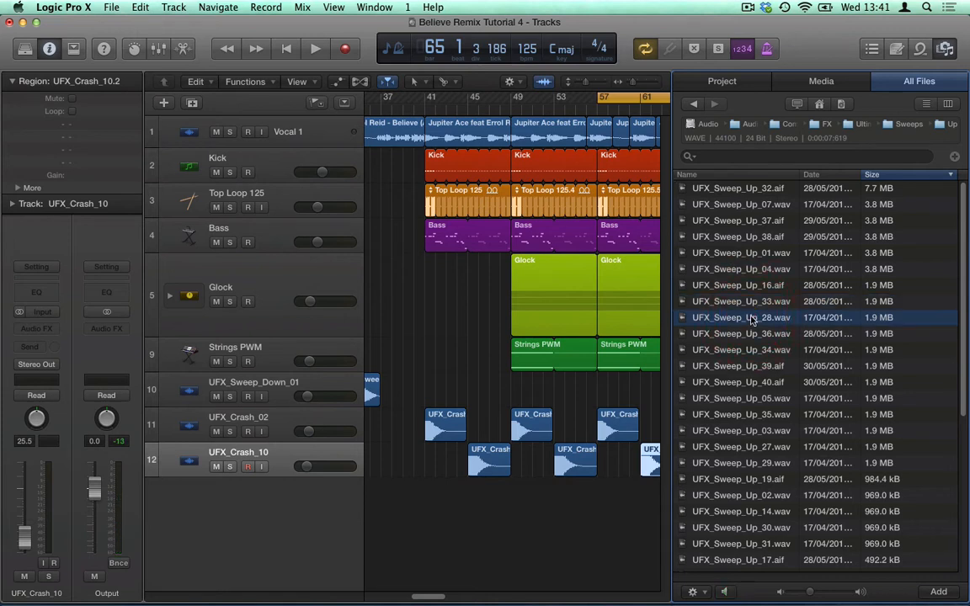
click(727, 592)
click(738, 334)
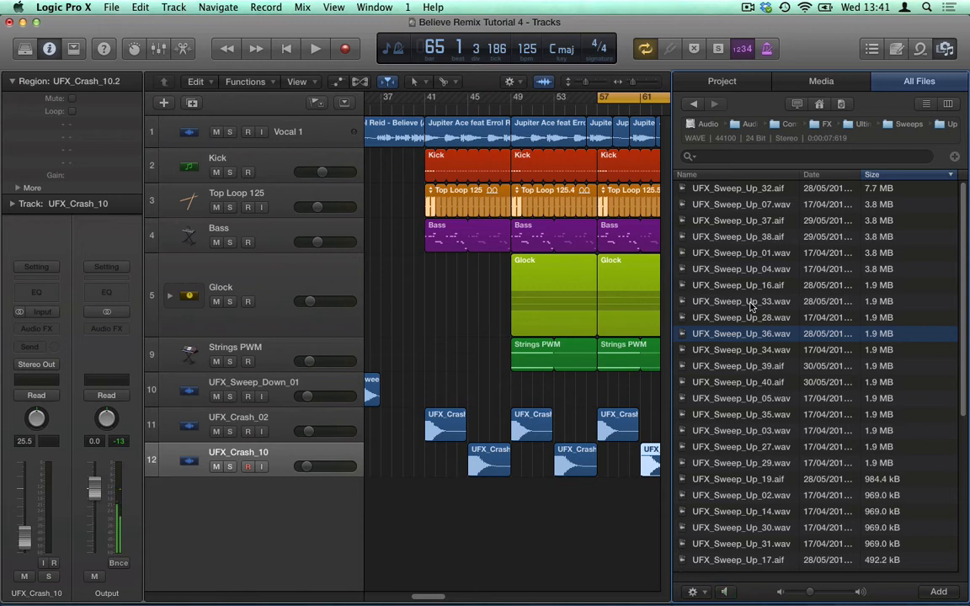
- Place UFX_Sweep_Up_36 on a new audio track at about bar 58 and UFX_Sweep_Up_33 on the same track at bar 50
drag(743, 335, 615, 523)
click(712, 302)
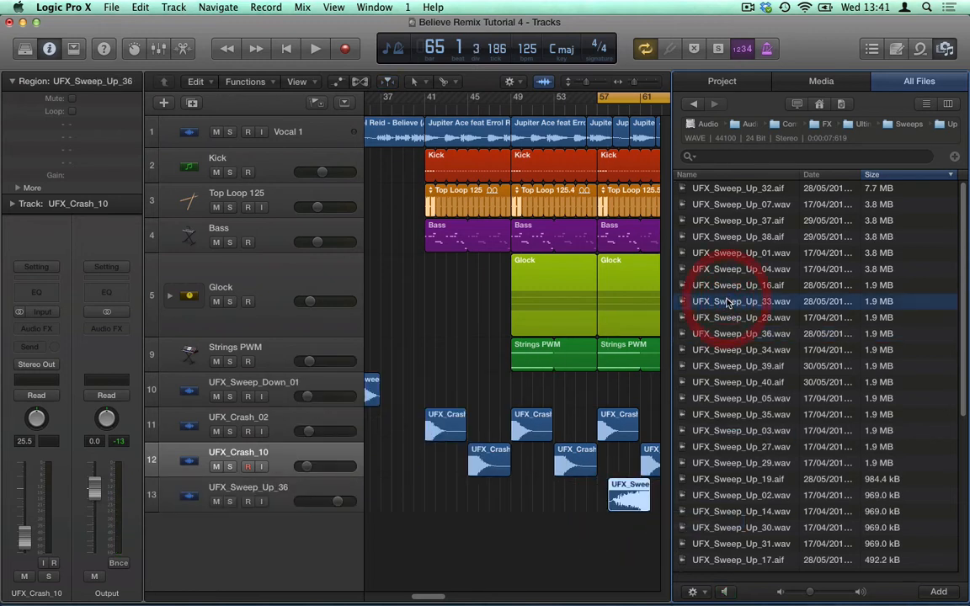
drag(623, 499, 526, 504)
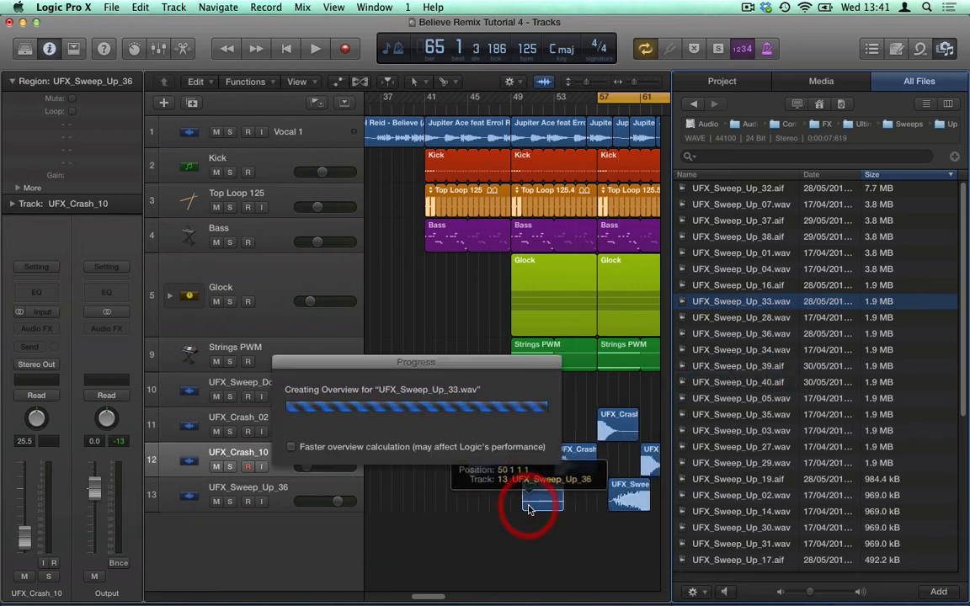
click(529, 549)
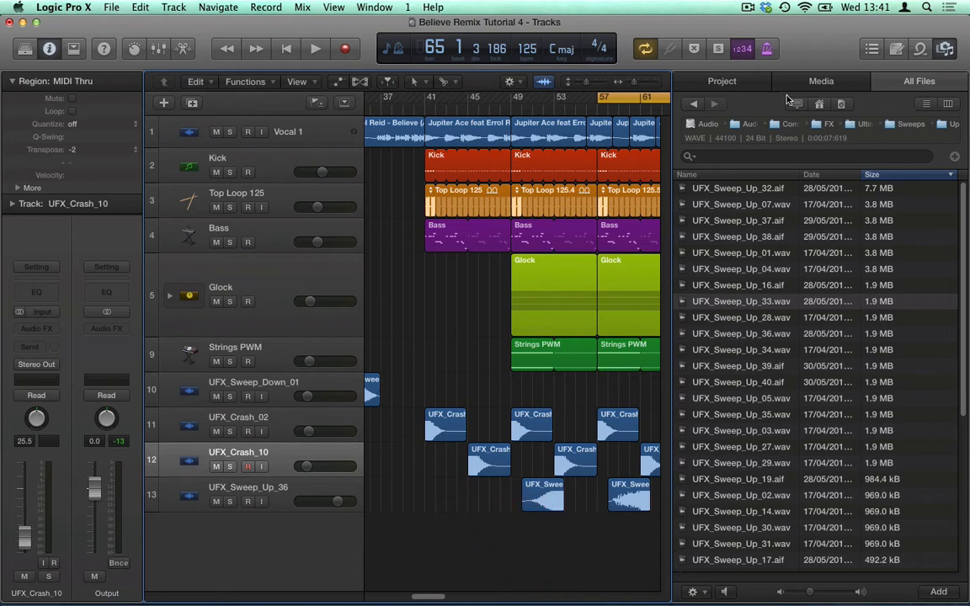
- Hide the file browser, move the UFX_Sweep_Up_36 region to bar 61 and lower its track volume while playing from there
click(945, 48)
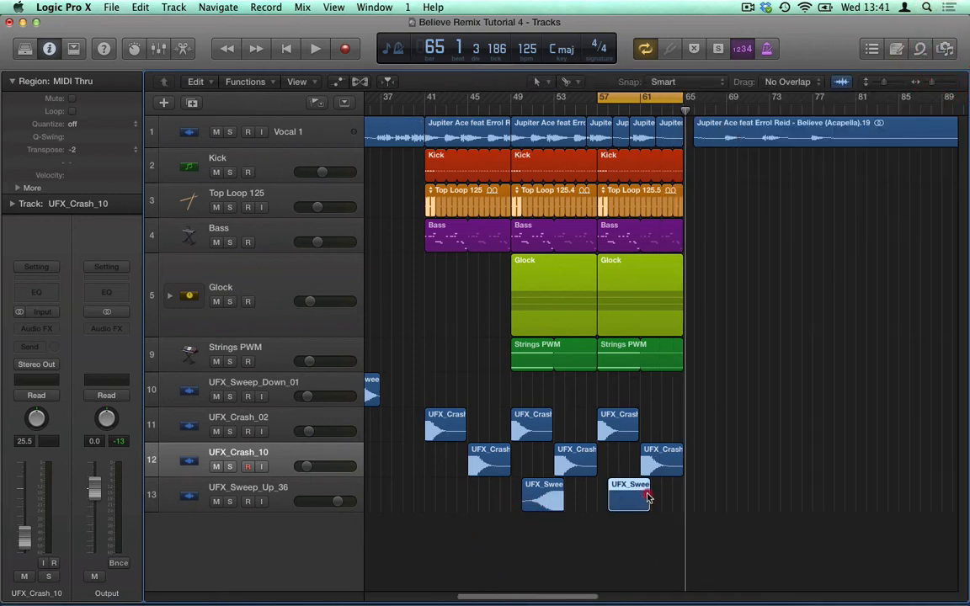
drag(643, 501, 661, 500)
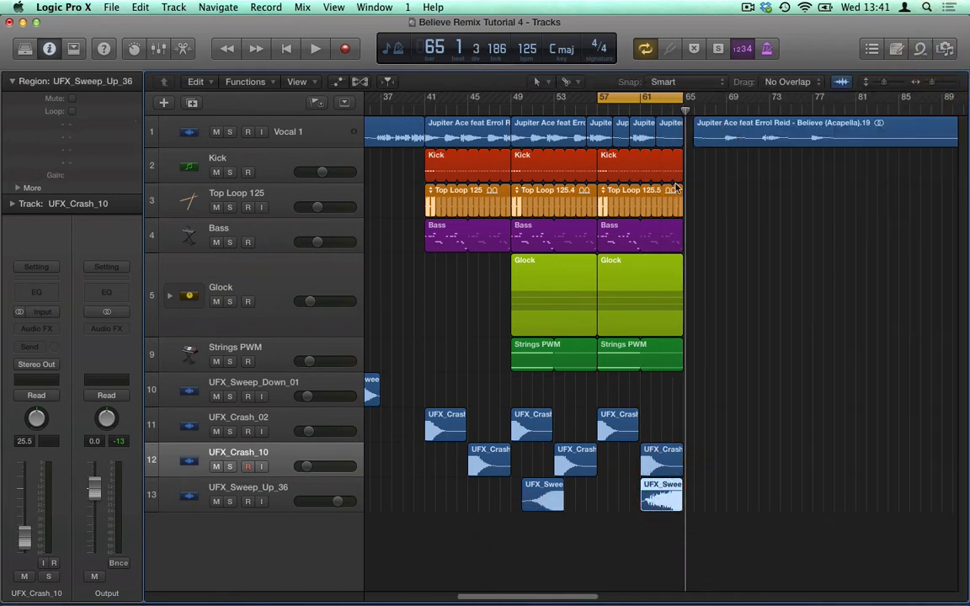
click(647, 98)
click(647, 98)
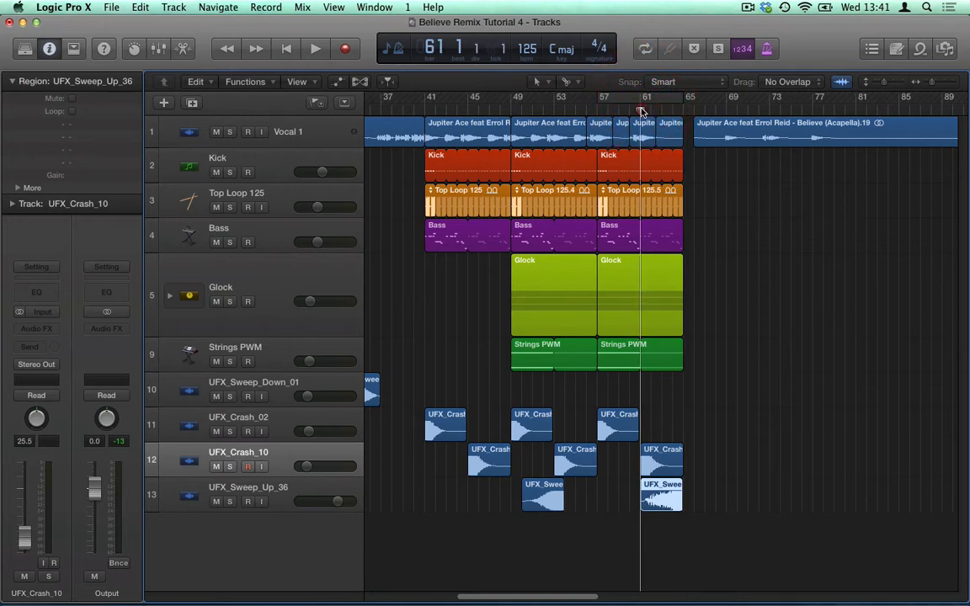
key(space)
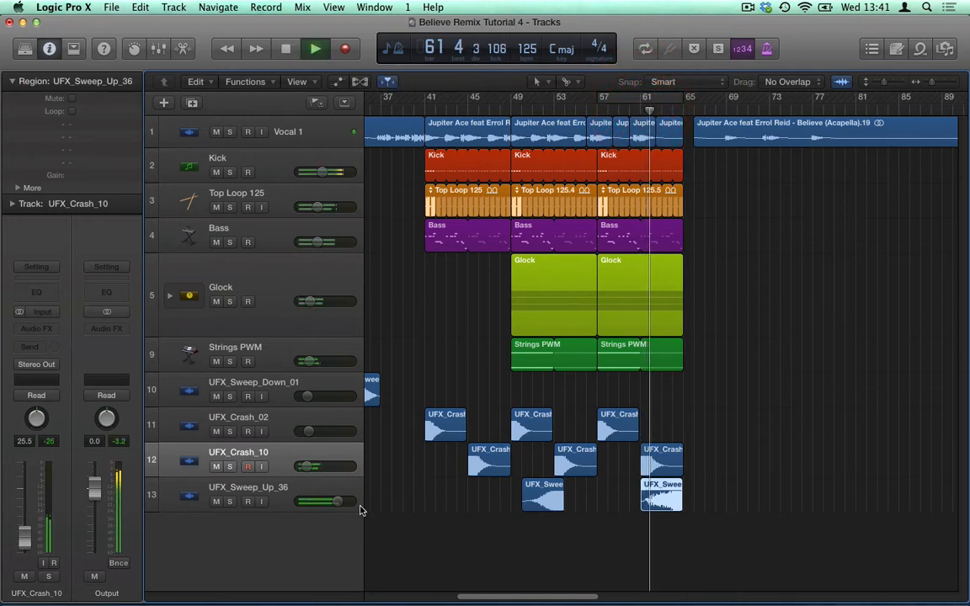
drag(337, 502, 309, 505)
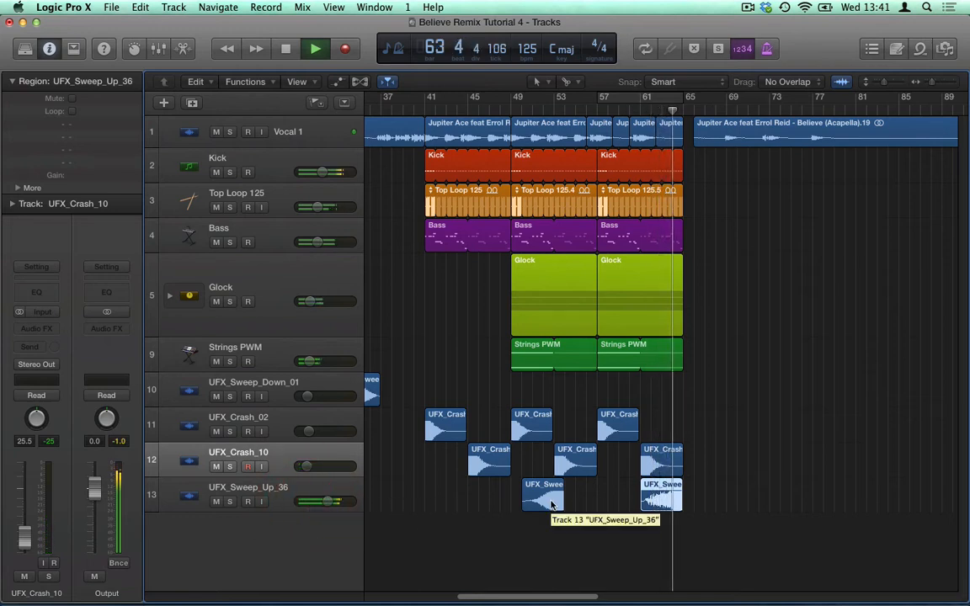
key(space)
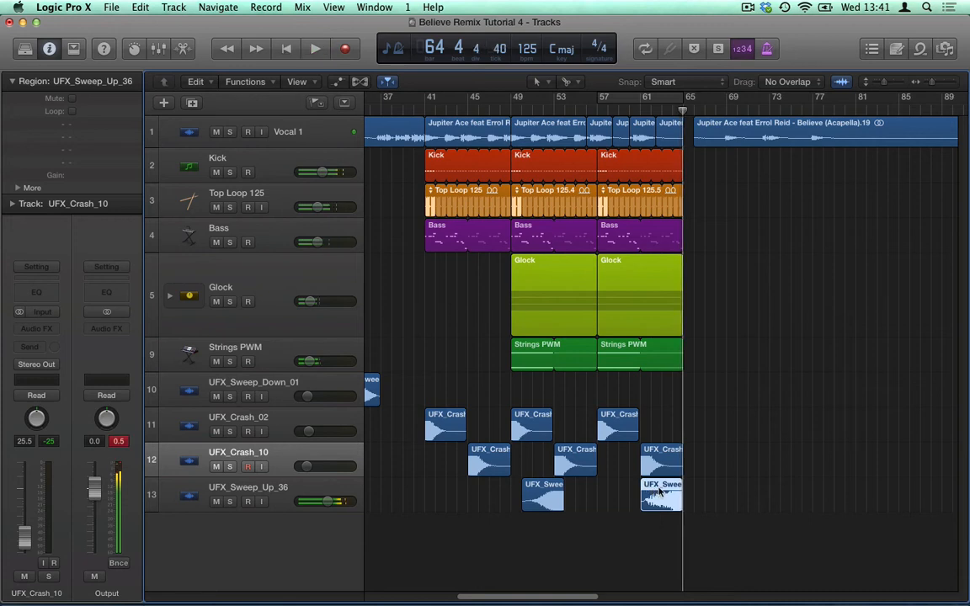
- Swap the sweeps by moving UFX_Sweep_Up_36 to about bar 66 and UFX_Sweep_Up_33 to bar 61, and play the section
drag(648, 495, 703, 493)
drag(545, 500, 661, 497)
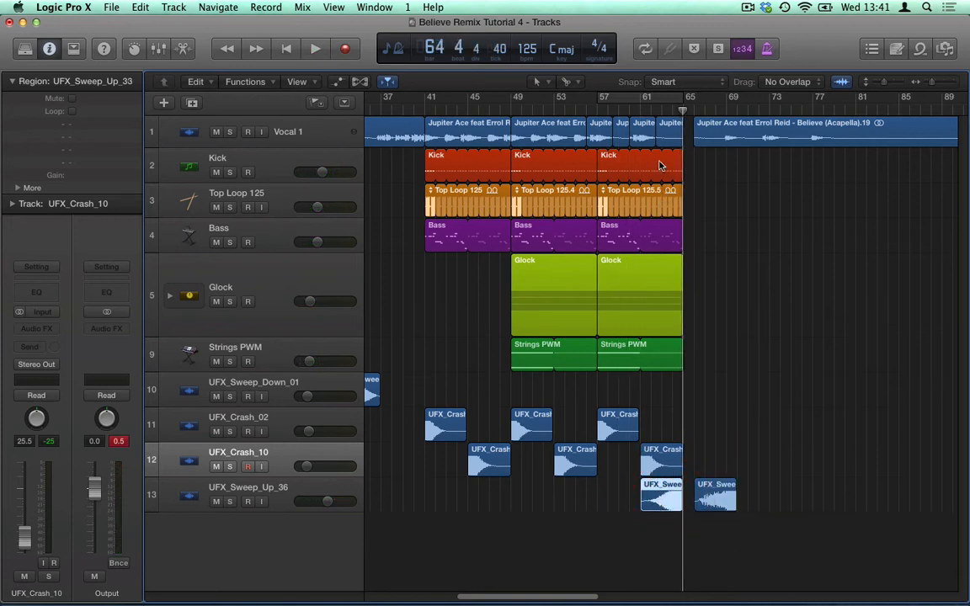
click(650, 109)
key(space)
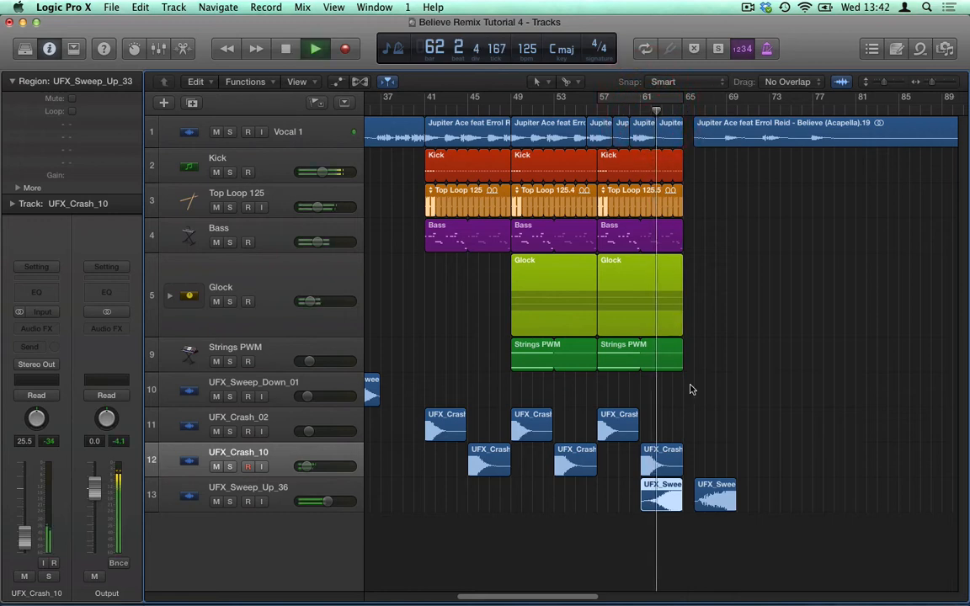
key(space)
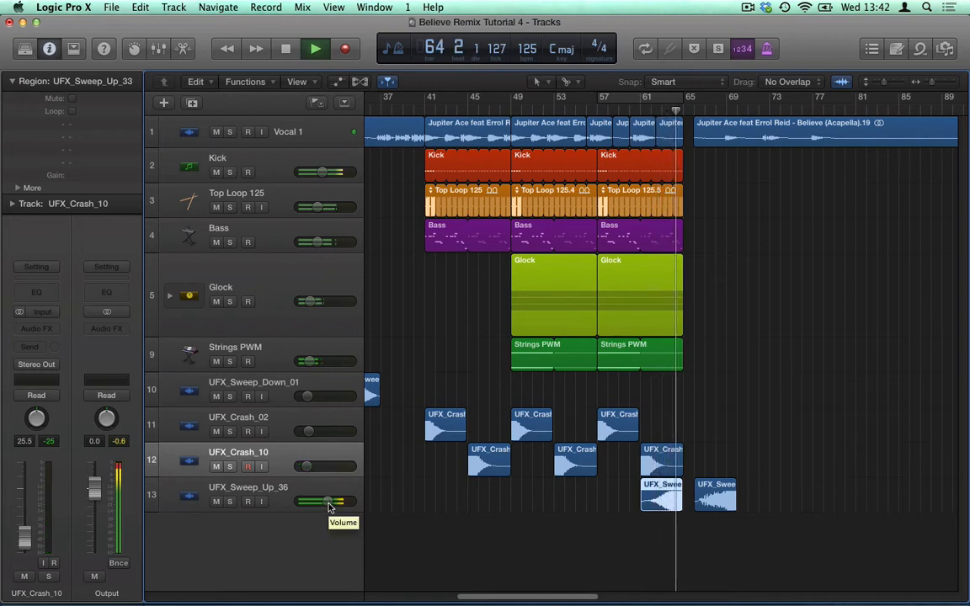
key(space)
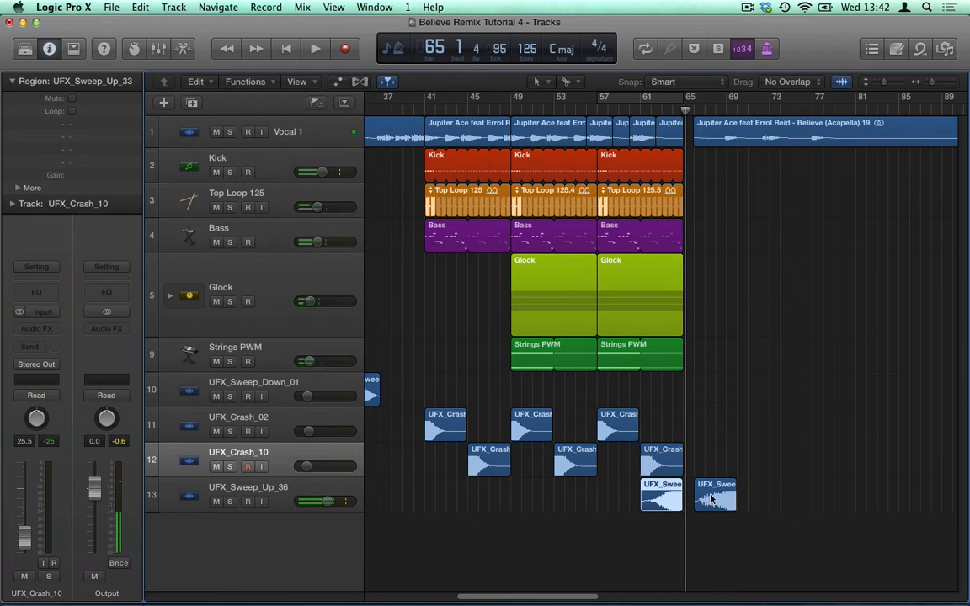
- Park the unused UFX_Sweep_Up_36 region well past the section at about bar 82
click(718, 495)
drag(718, 495, 892, 496)
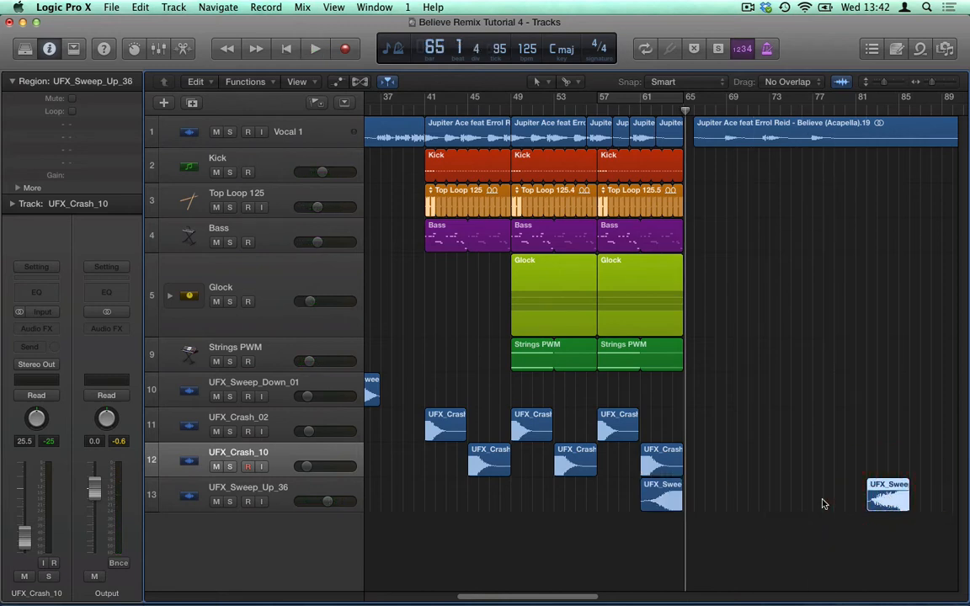
click(823, 503)
click(648, 503)
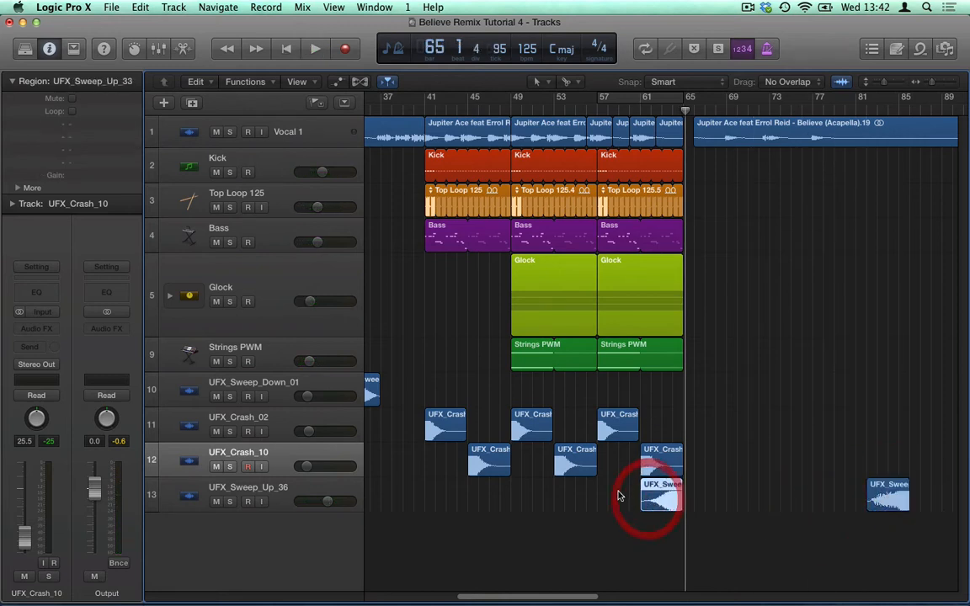
- Turn on cycling from bar 57 and lower the sweep-up track's volume further during playback
click(604, 99)
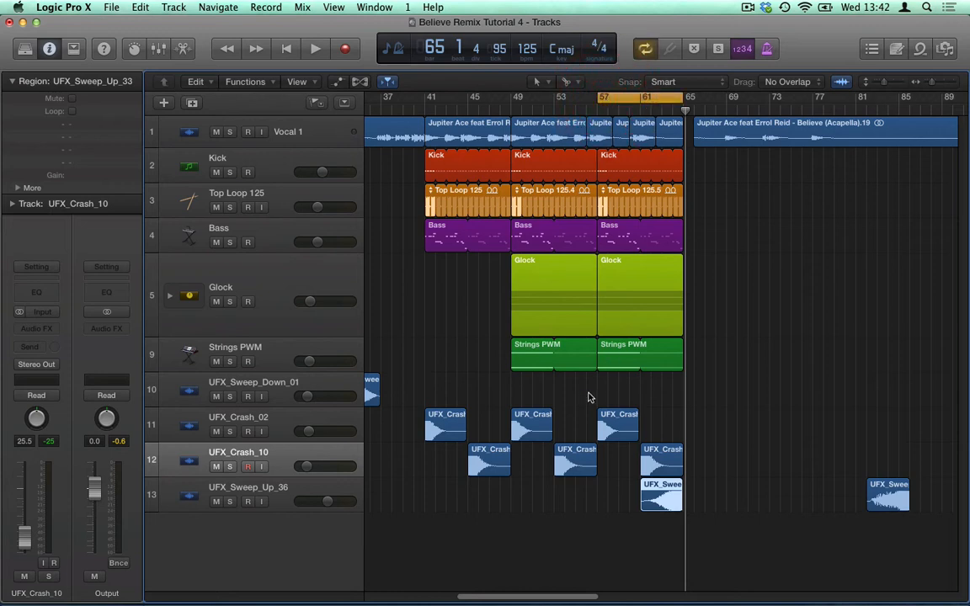
key(space)
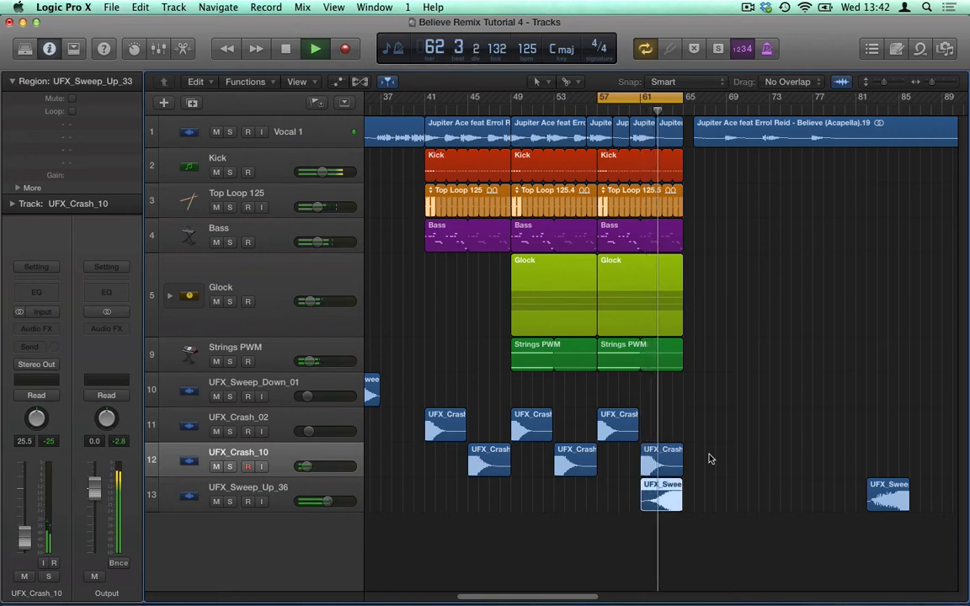
drag(328, 503, 277, 515)
key(space)
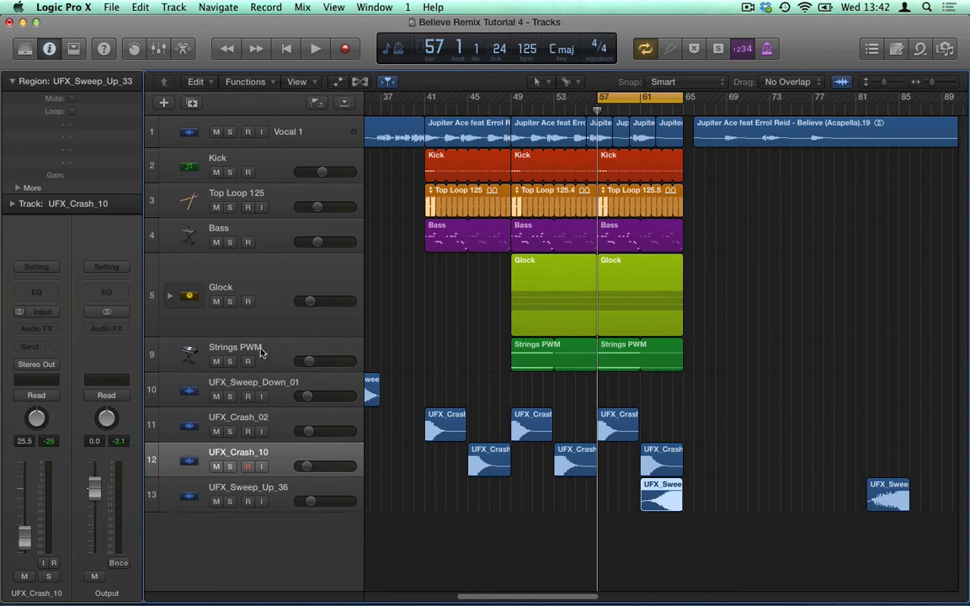
- Create one new software instrument track below Strings PWM and hide the sound library
click(195, 353)
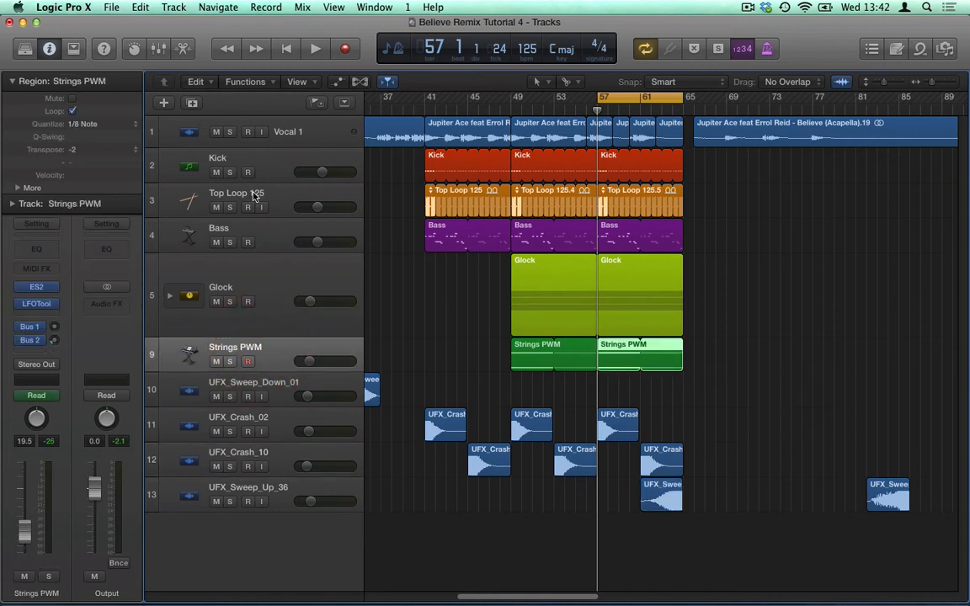
click(164, 103)
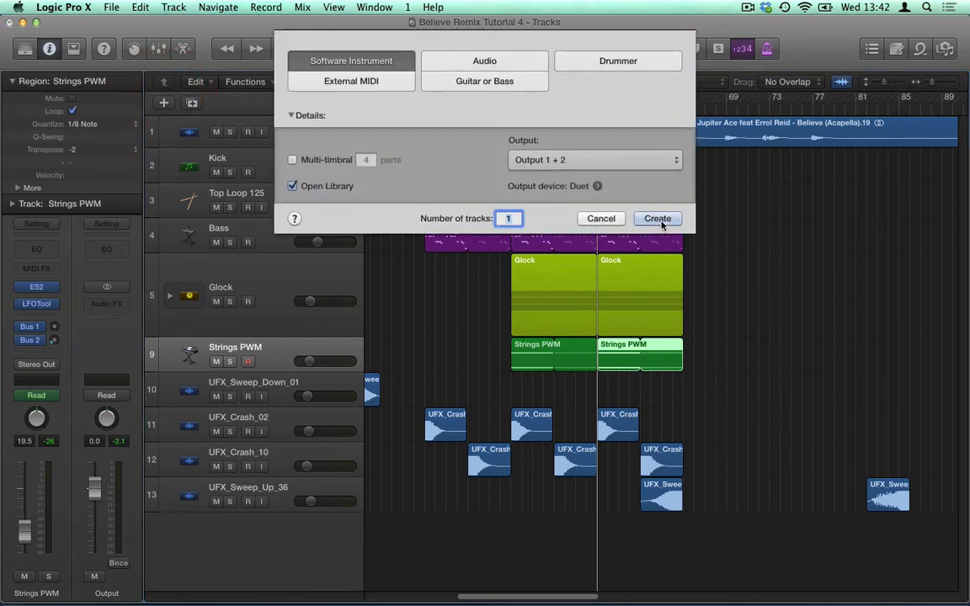
click(661, 222)
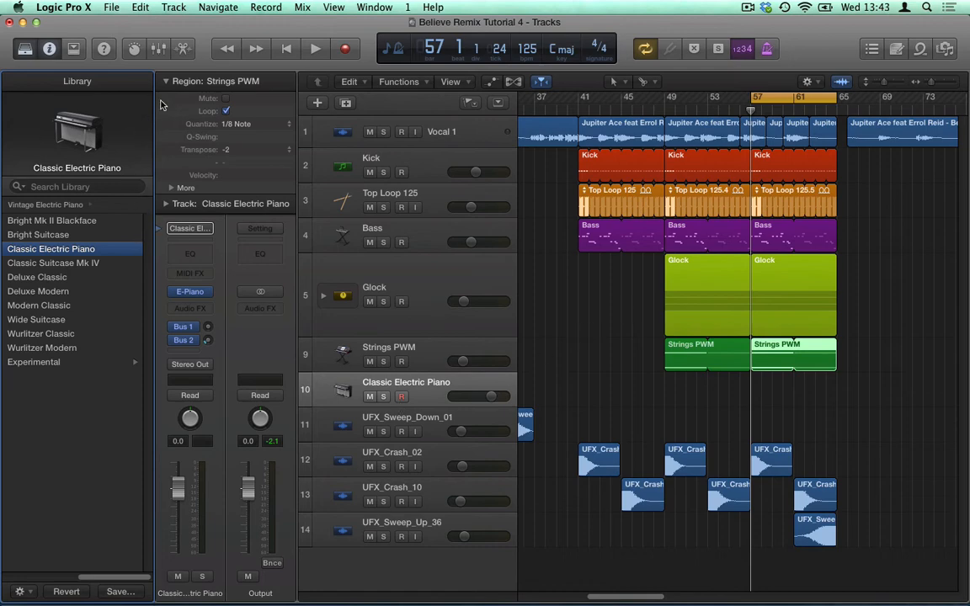
key(y)
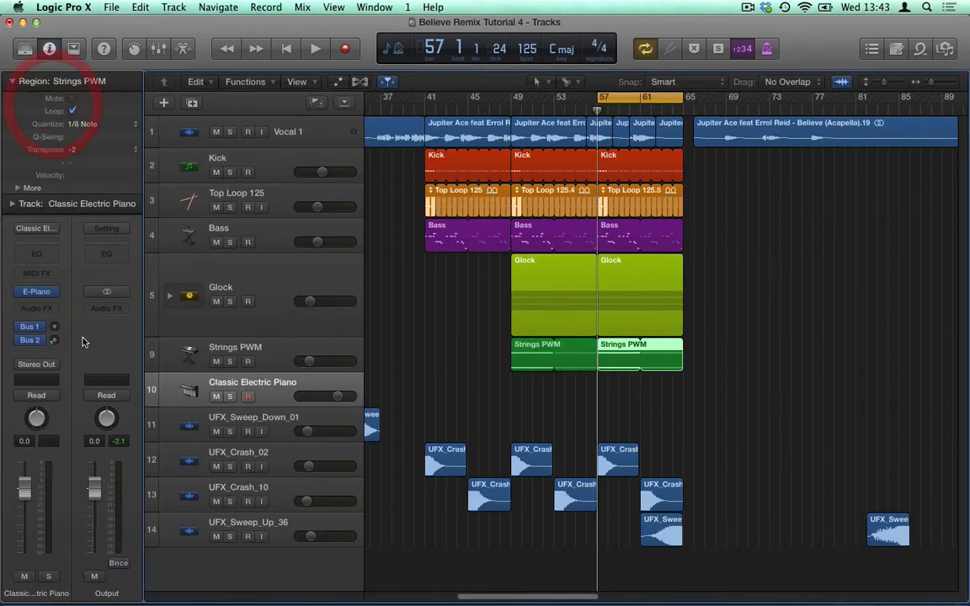
- Replace the new track's electric piano with the Sonic Academy A.N.A synth in stereo
click(52, 295)
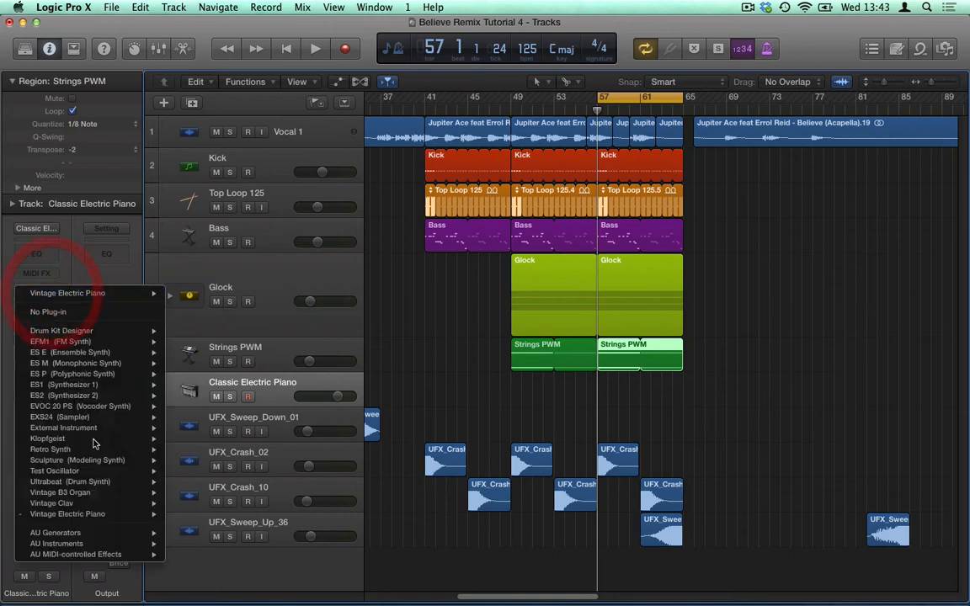
mouse_move(84, 545)
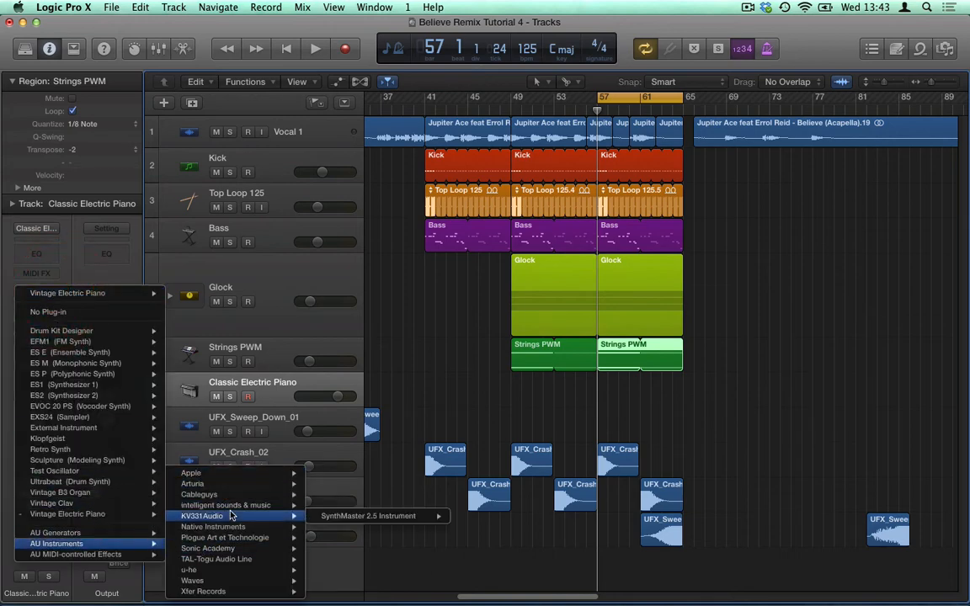
mouse_move(213, 549)
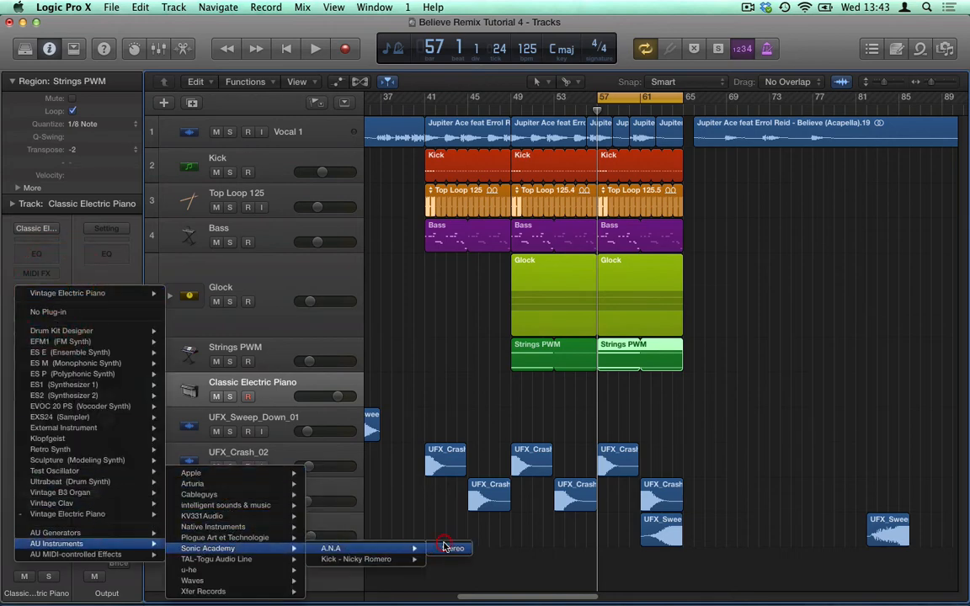
click(446, 549)
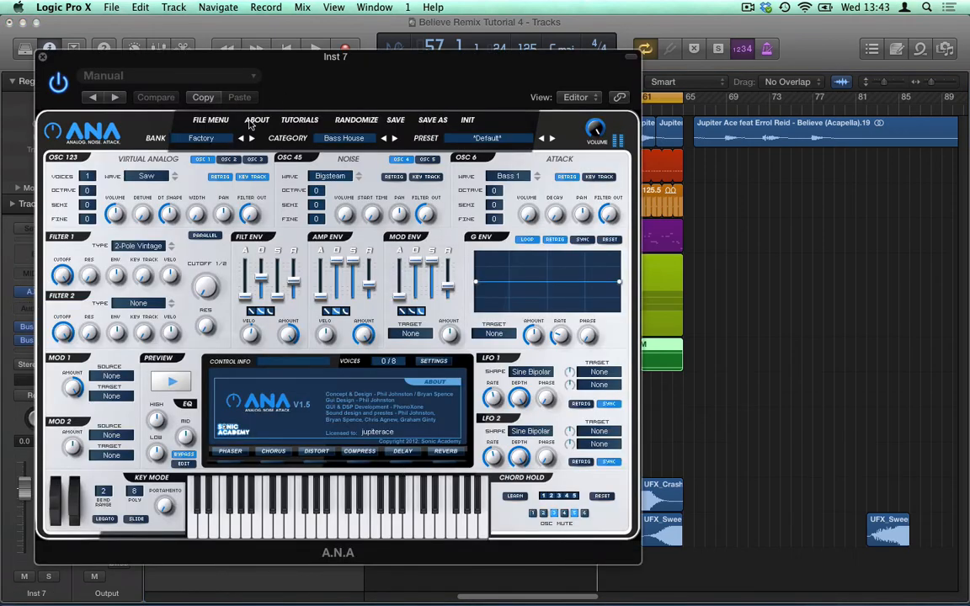
- Load the Sonic Academy V1.5 Vol1 bank in A.N.A and choose its Strings category
click(207, 139)
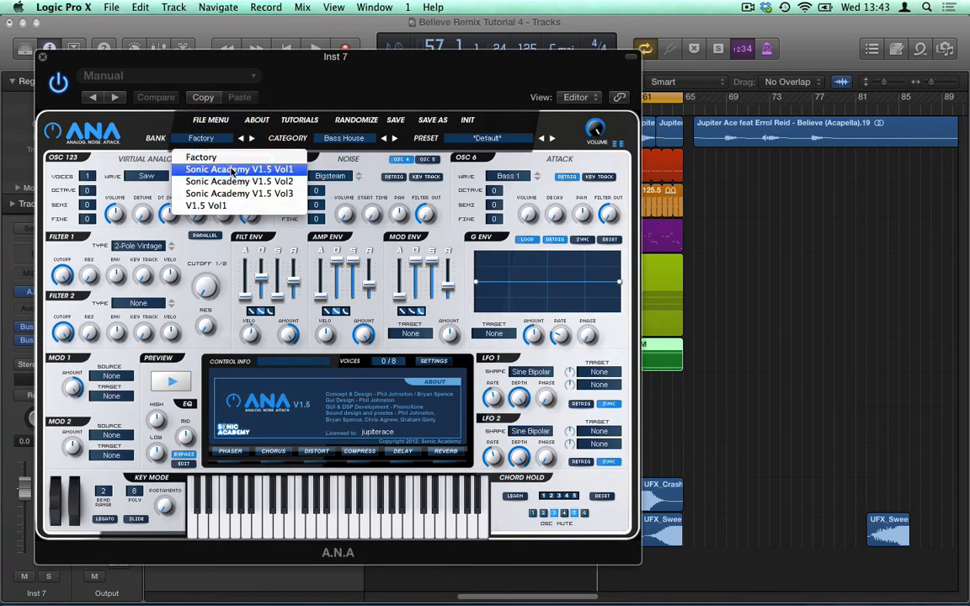
click(215, 170)
click(354, 139)
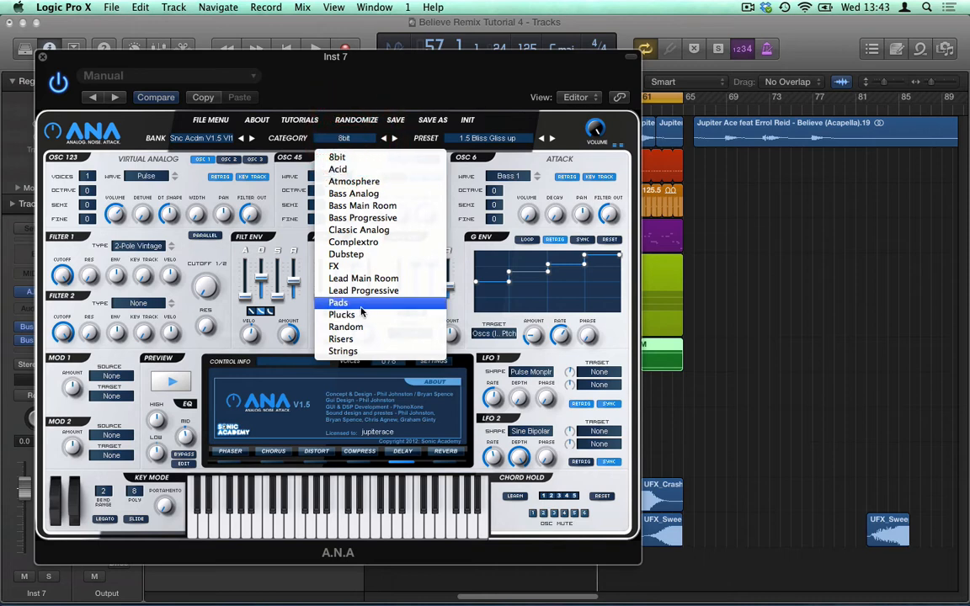
click(343, 349)
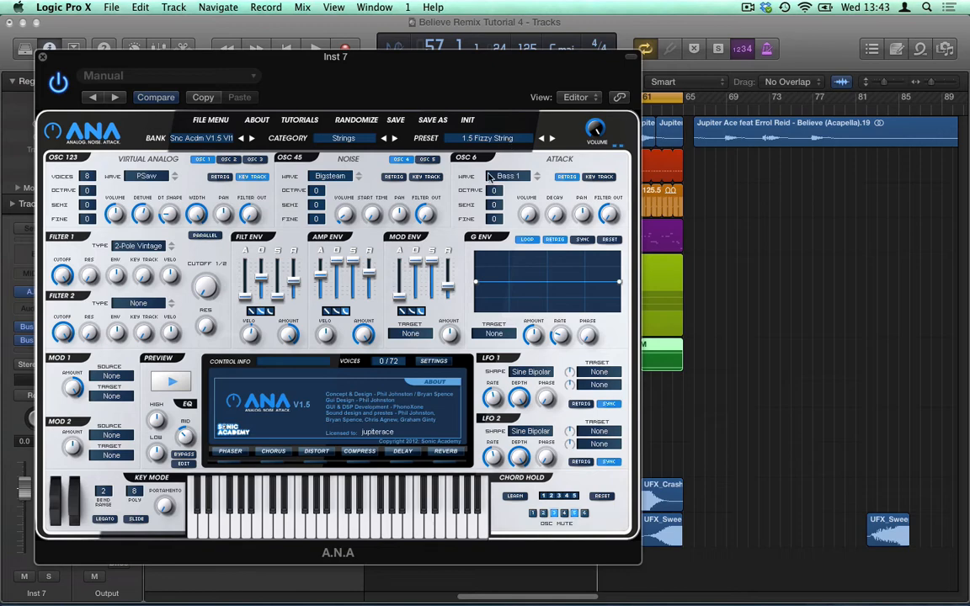
- Load the 1.5 Friends Electric preset in A.N.A and lower the Inst 7 track's volume to -13.0 dB
drag(257, 60, 585, 148)
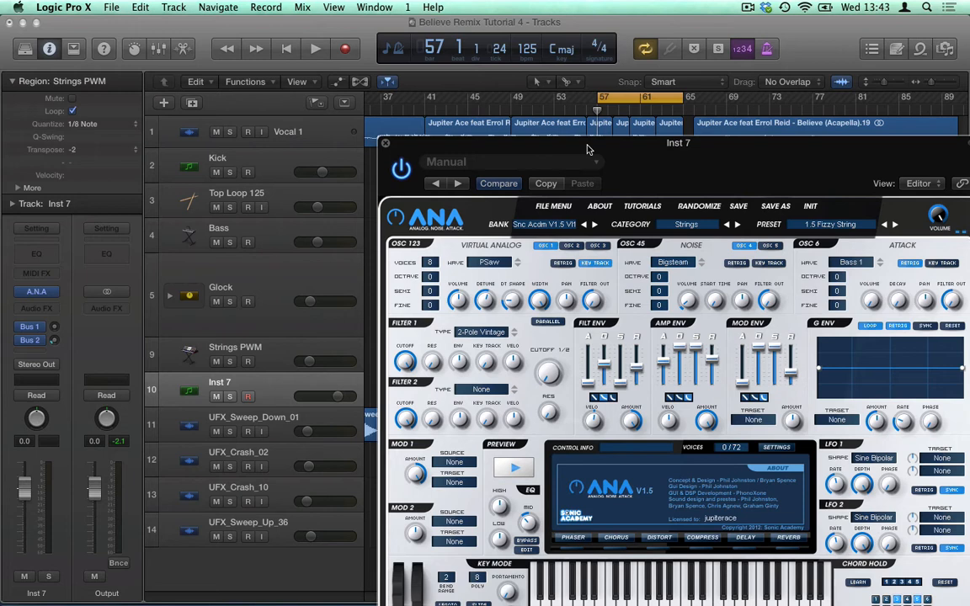
drag(588, 149, 409, 82)
click(664, 158)
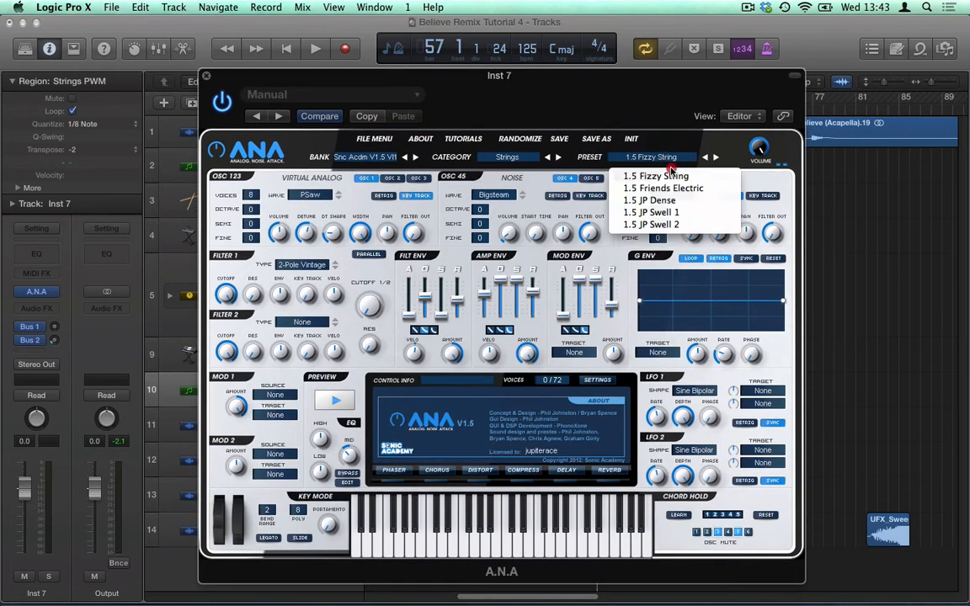
click(673, 149)
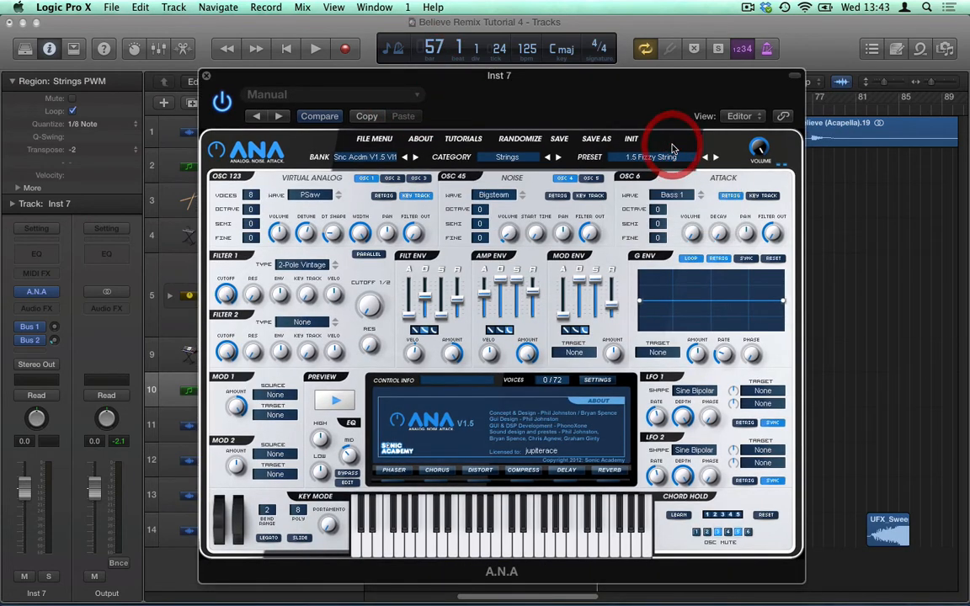
click(717, 158)
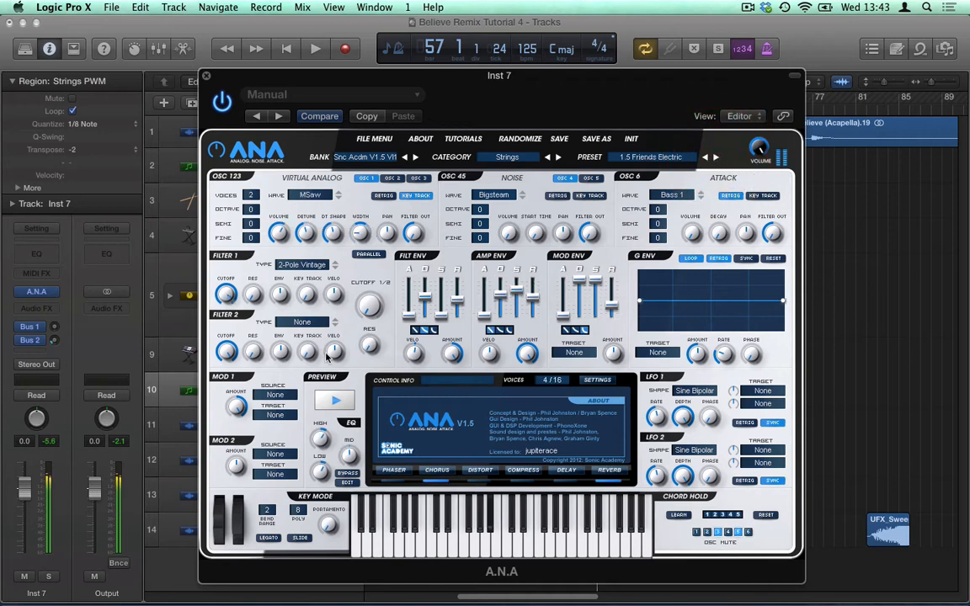
drag(24, 487, 27, 531)
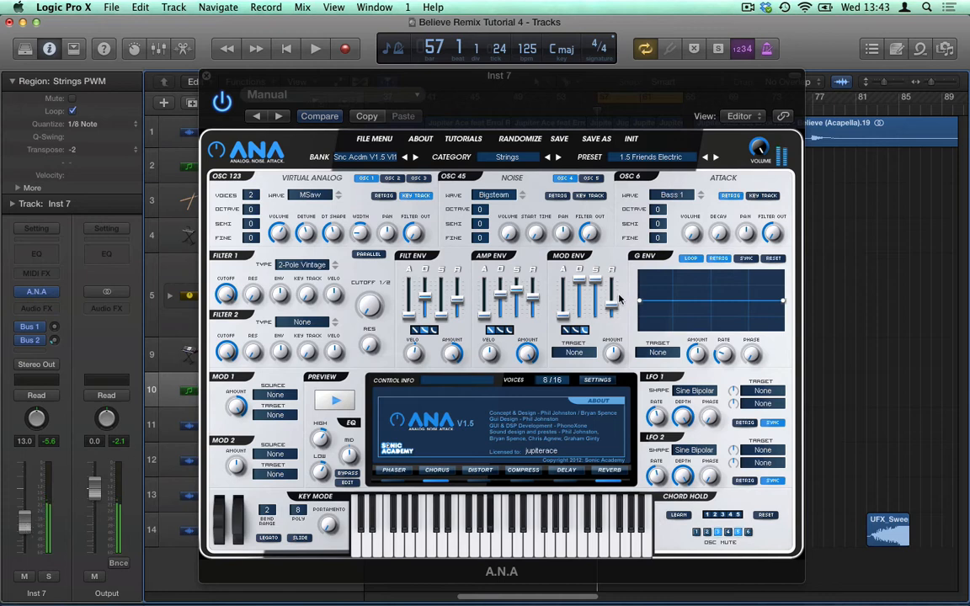
- Shorten A.N.A's amp envelope release and use the Bus 2 send reverb in place of the synth's own reverb
click(532, 305)
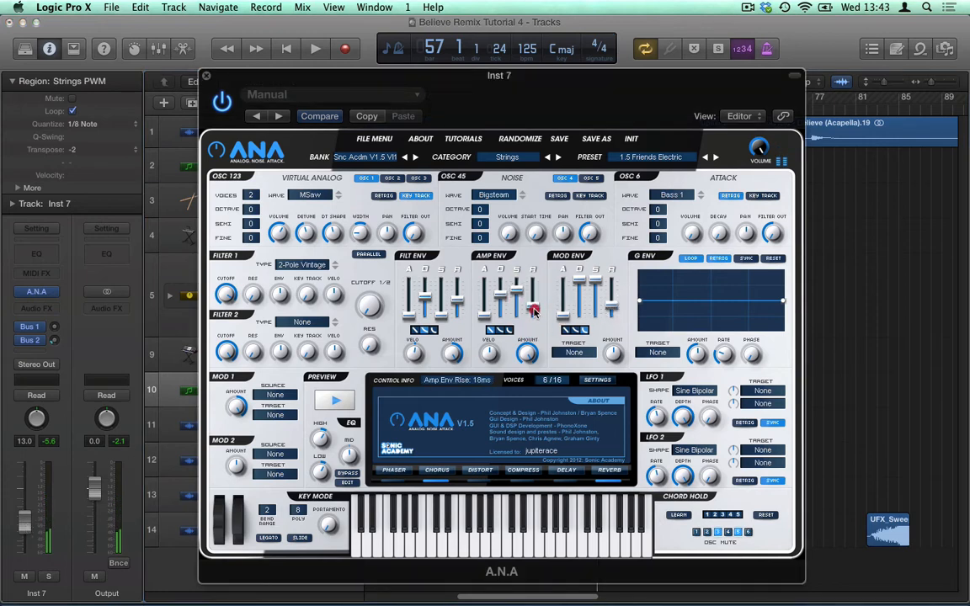
drag(532, 310, 532, 313)
click(617, 486)
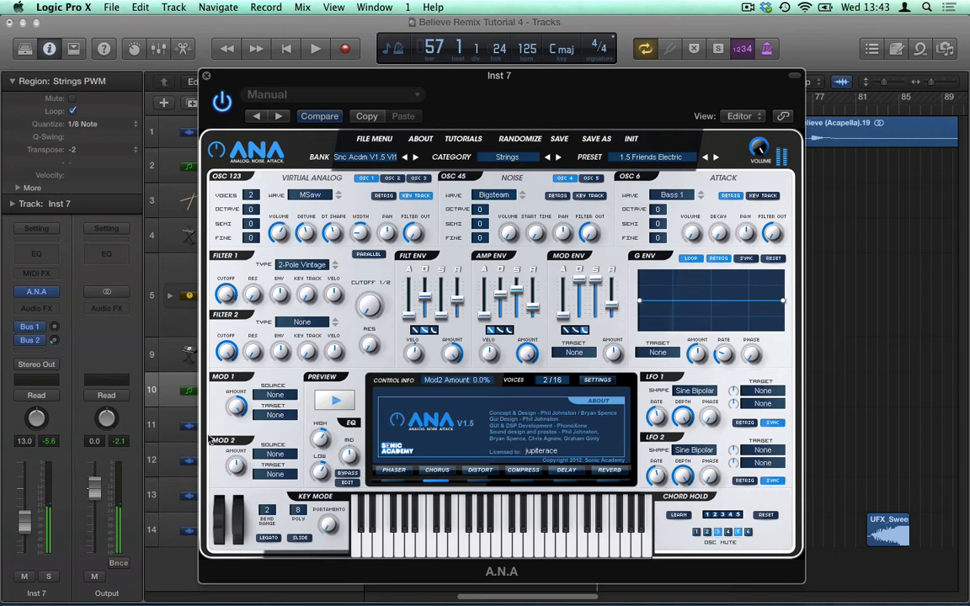
click(52, 344)
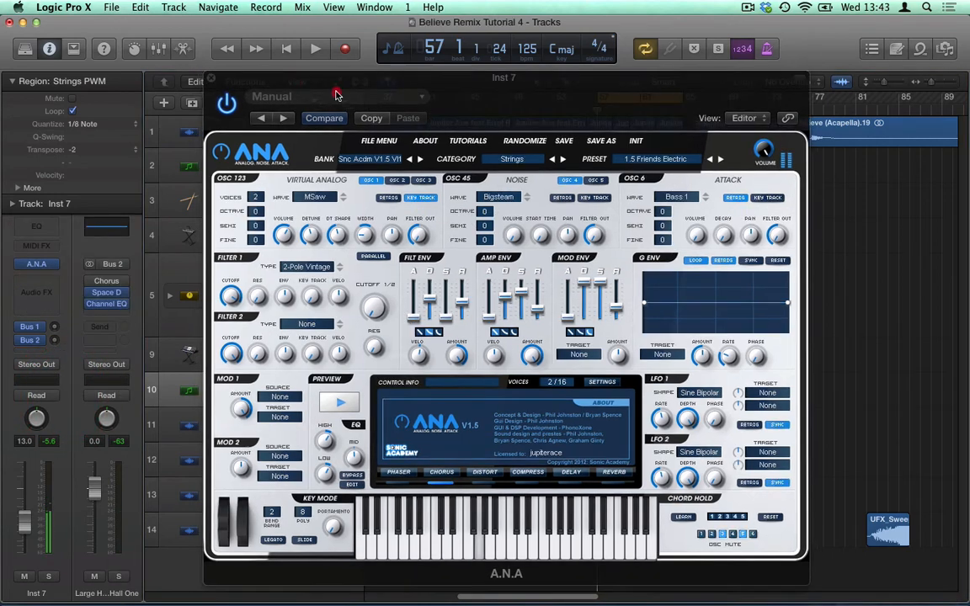
- Move the A.N.A window clear of the tracks and raise the Inst 7 volume to -9.0 dB during playback
drag(273, 82, 403, 37)
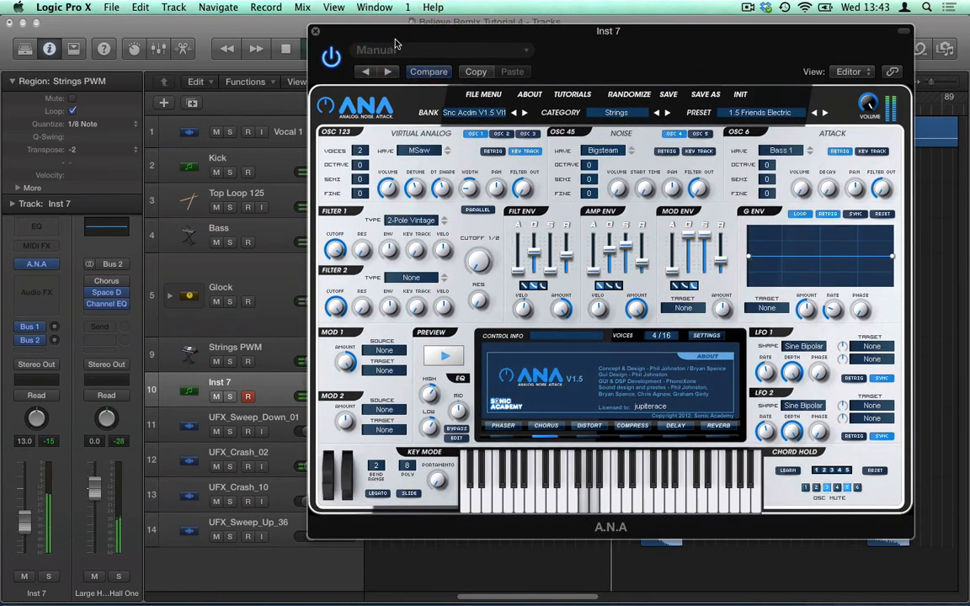
drag(394, 42, 773, 91)
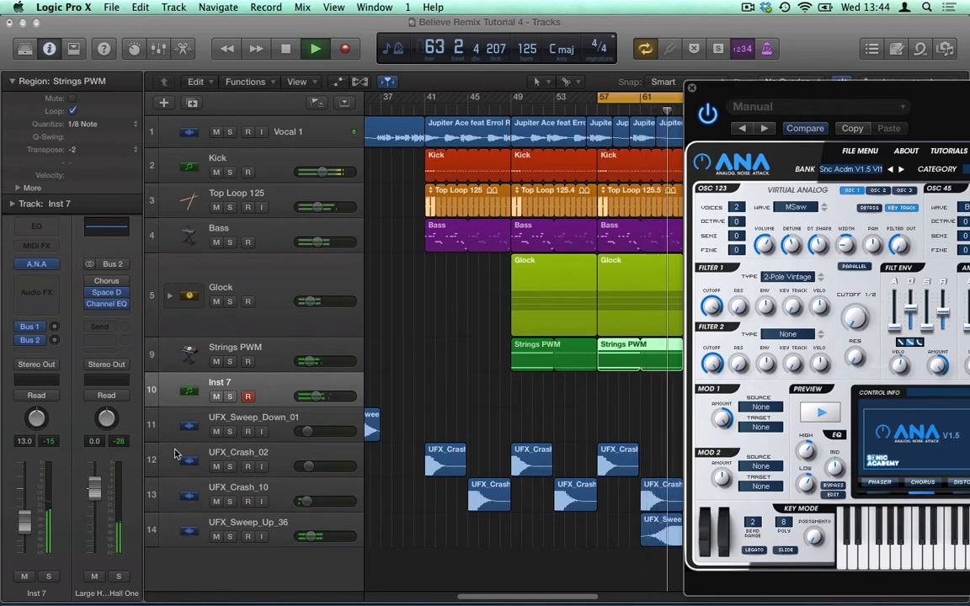
drag(24, 522, 25, 515)
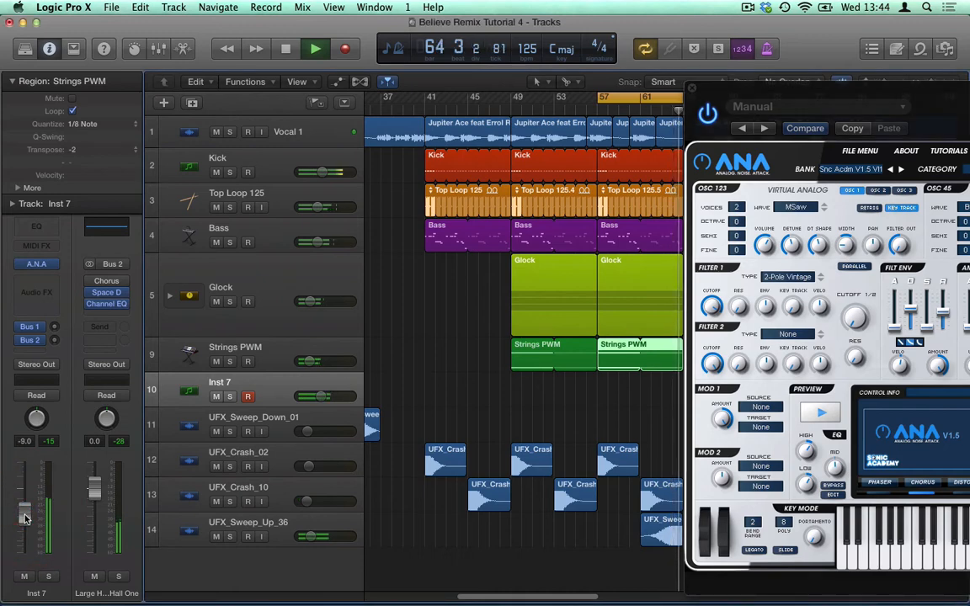
key(space)
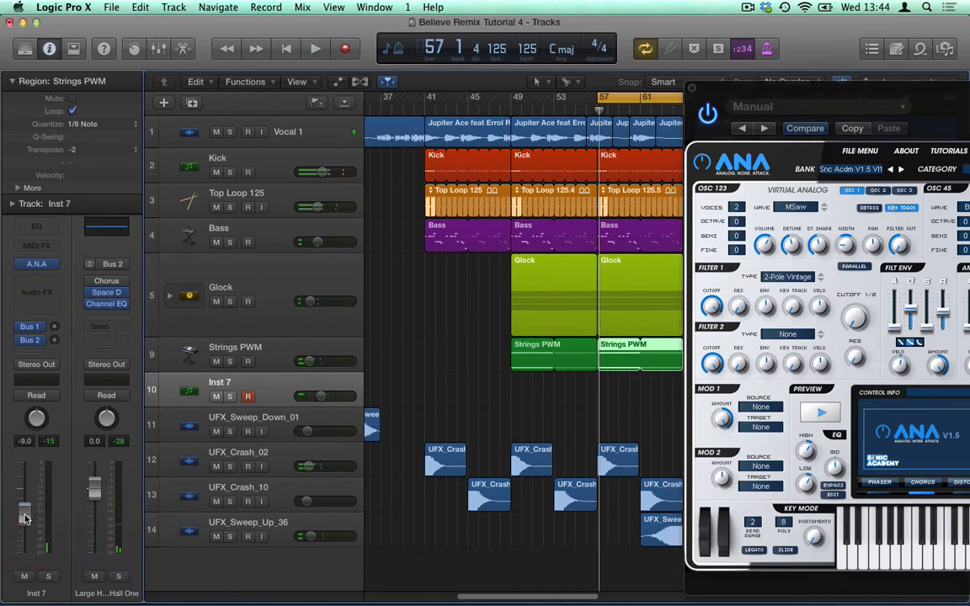
- Record a short repeated-note part on Inst 7 from bar 57 and loop it up to bar 61
key(r)
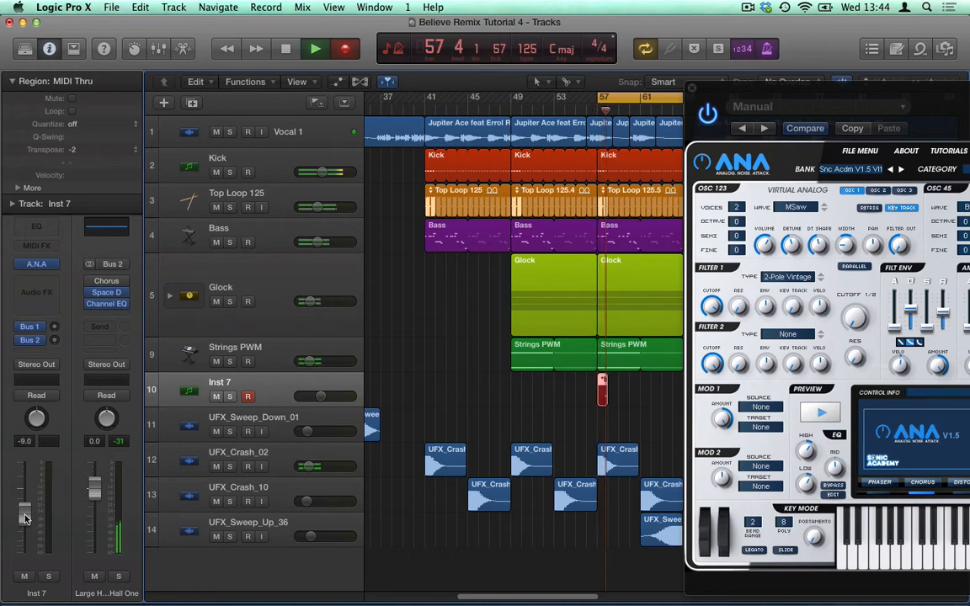
key(space)
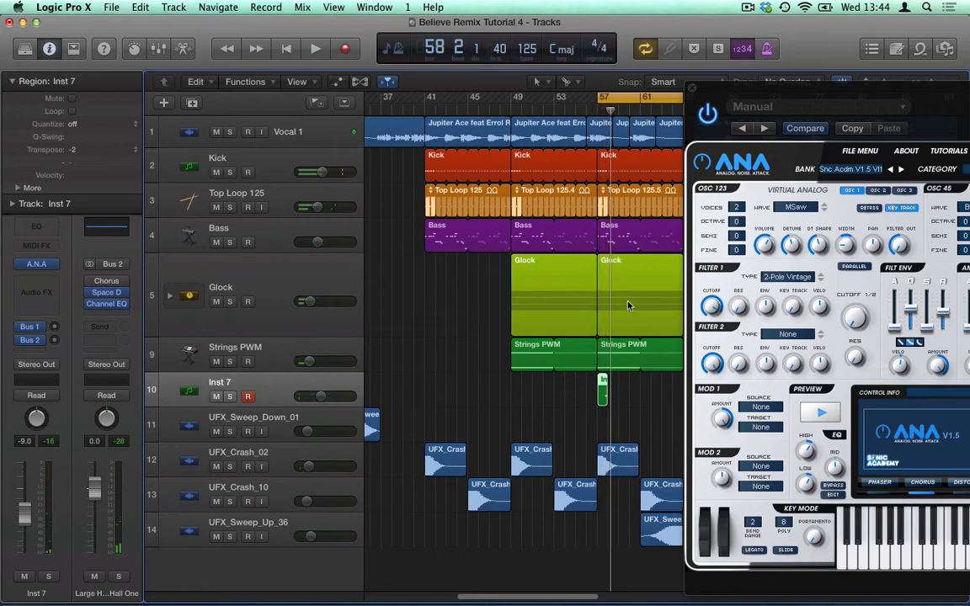
drag(606, 384, 642, 389)
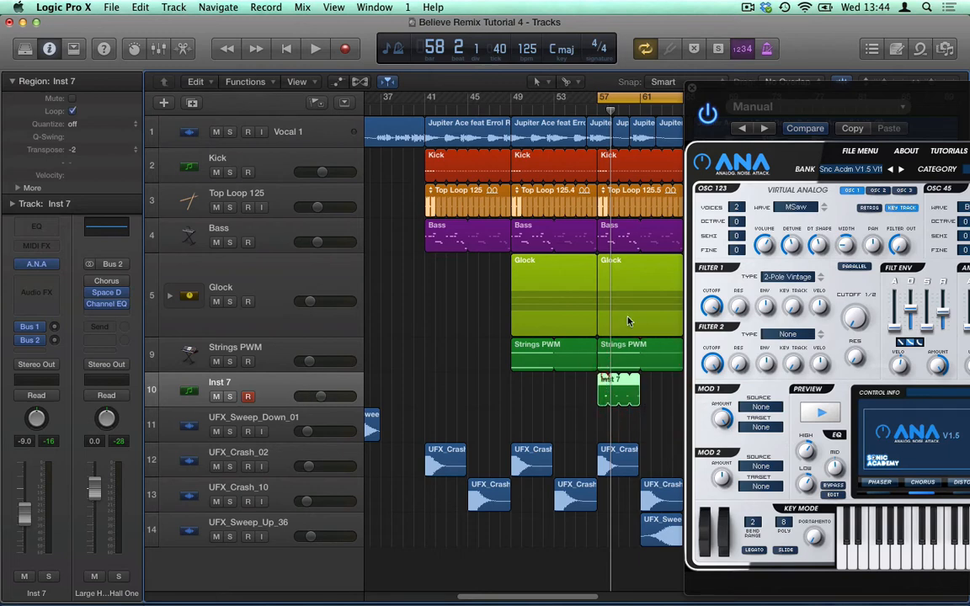
- Close the A.N.A window and open the recorded Inst 7 region in the piano roll at its notes before bar 58
key(p)
click(692, 88)
key(space)
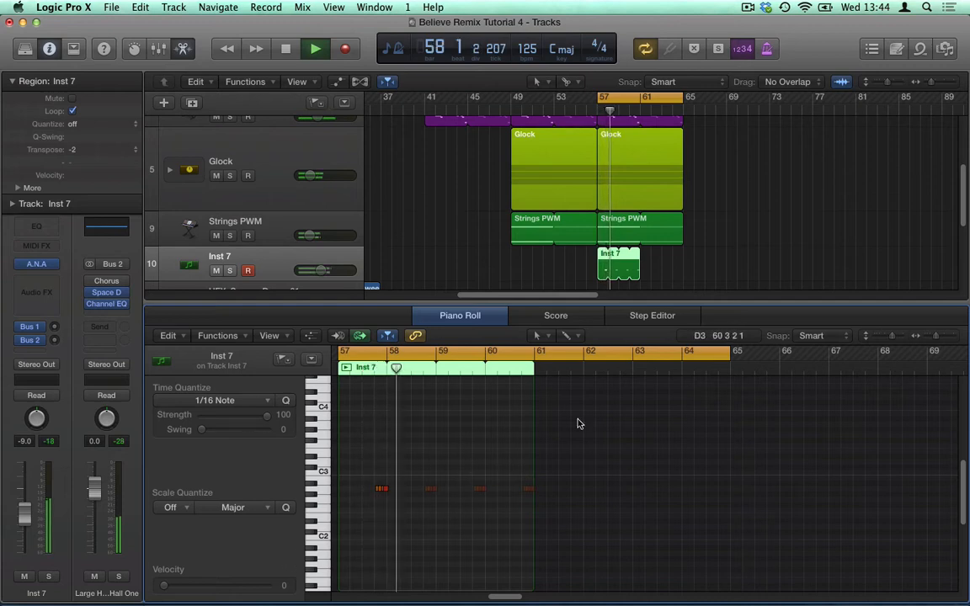
key(space)
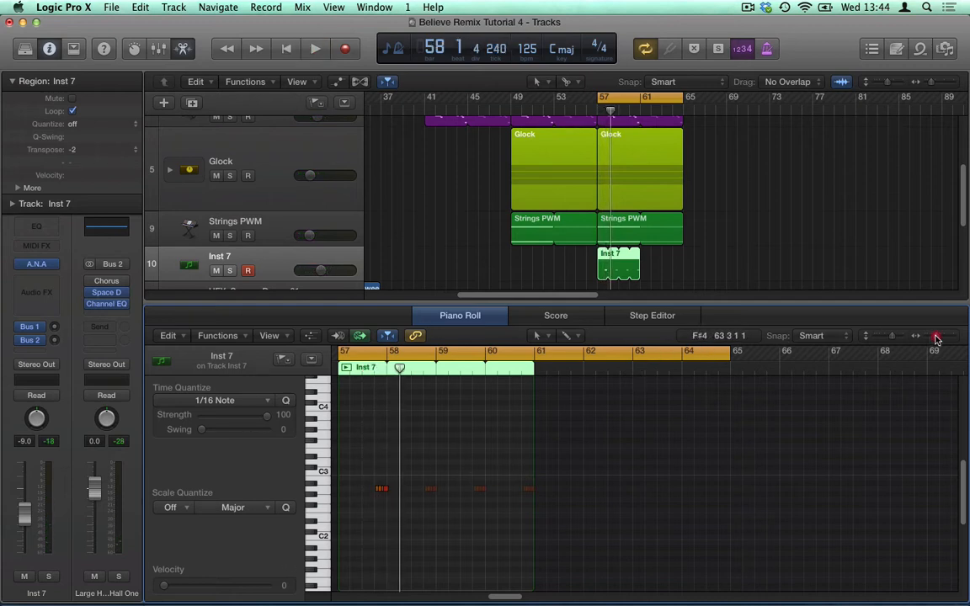
mouse_move(936, 338)
mouse_down()
mouse_move(953, 337)
mouse_move(948, 343)
mouse_up()
key(space)
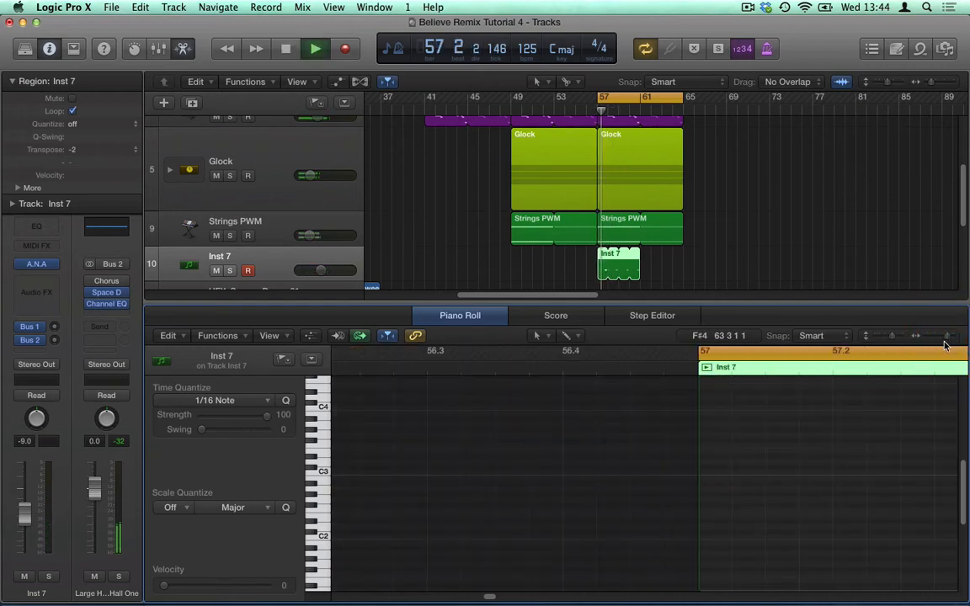
key(space)
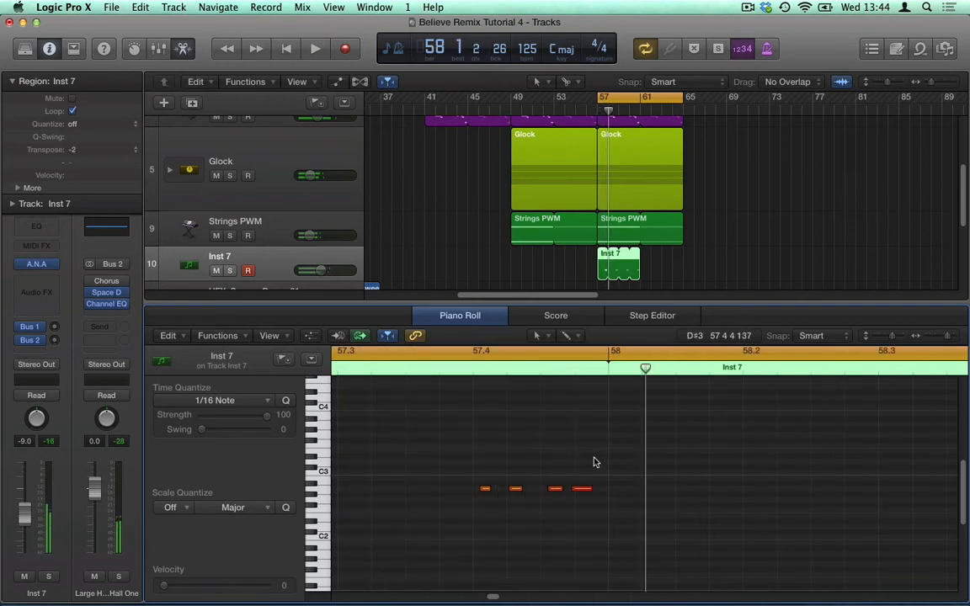
- Select the four recorded notes and quantize the Inst 7 region to 1/16 Note with a Q-Swing of +56%
drag(594, 461, 475, 496)
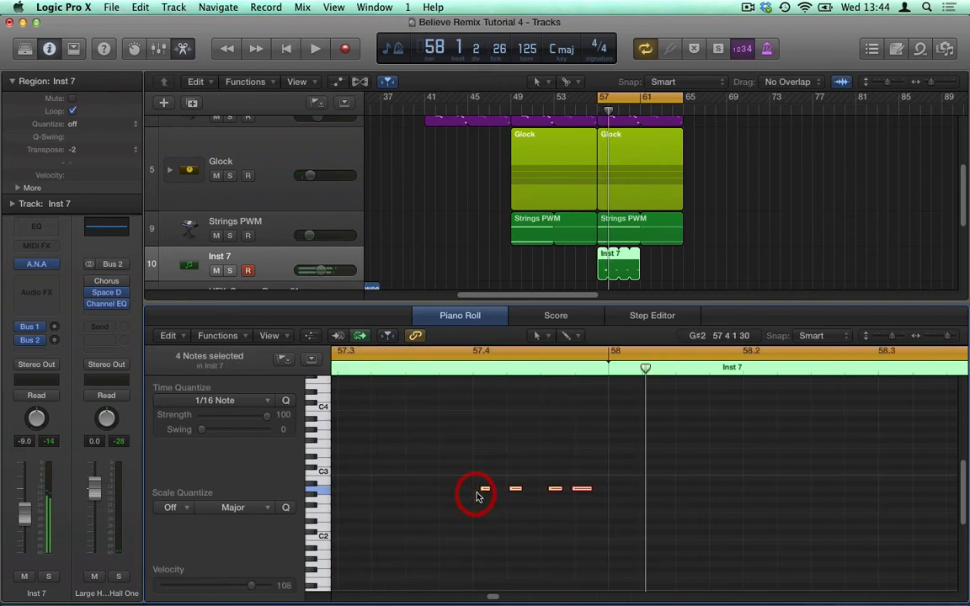
click(134, 124)
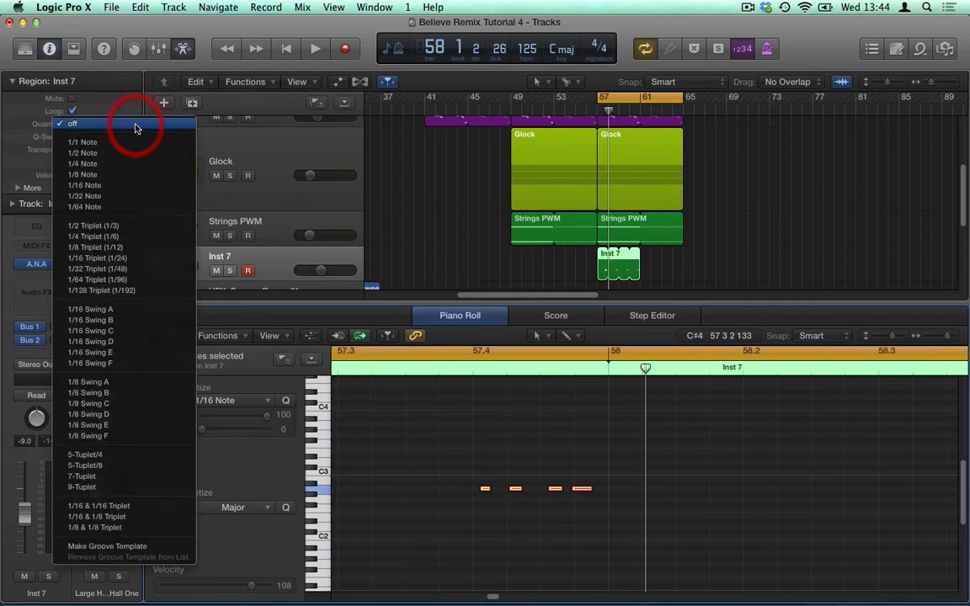
click(122, 185)
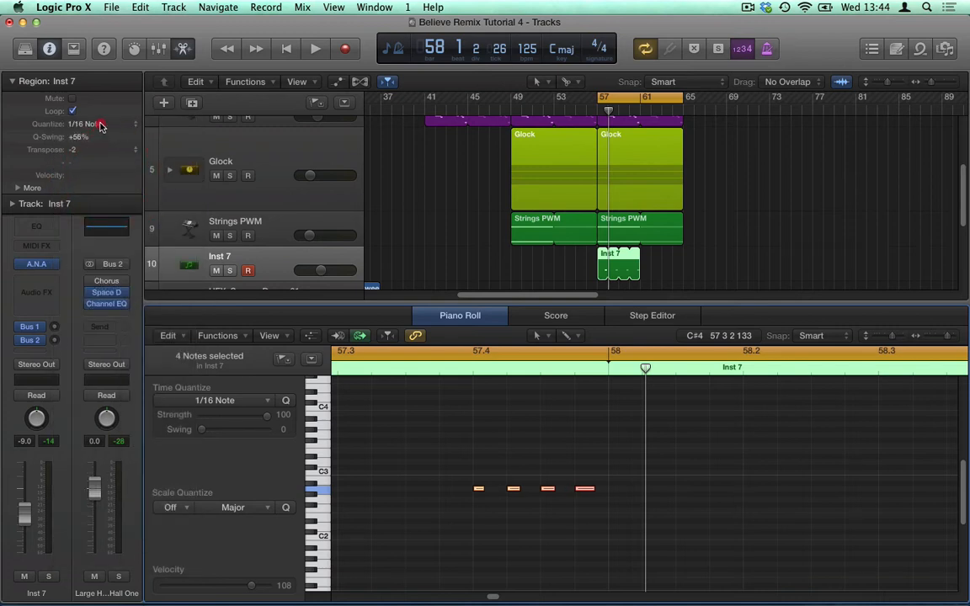
- Check the Bass region's swing setting and play the cycled section to hear the quantized Inst 7 part
click(611, 123)
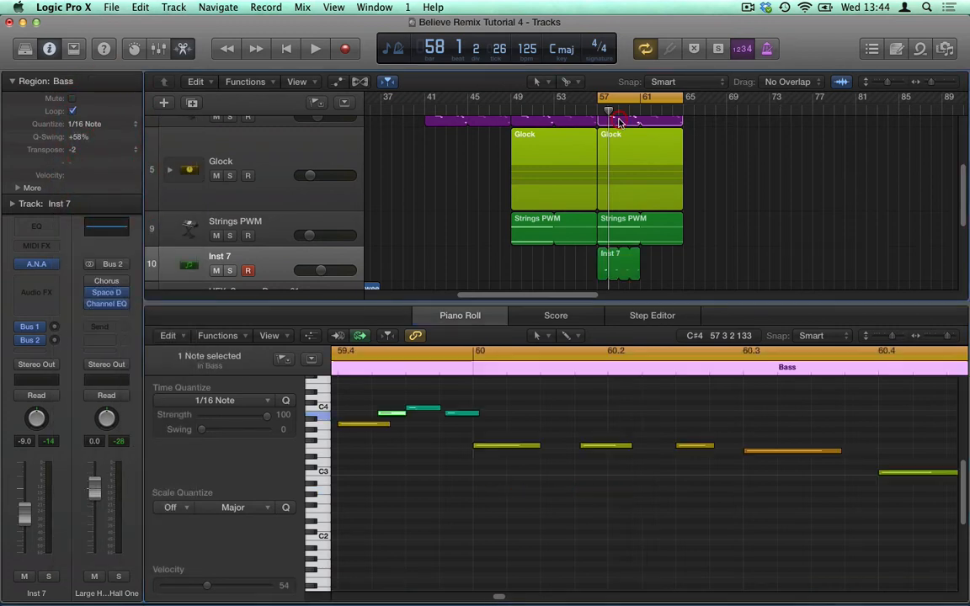
click(731, 219)
key(space)
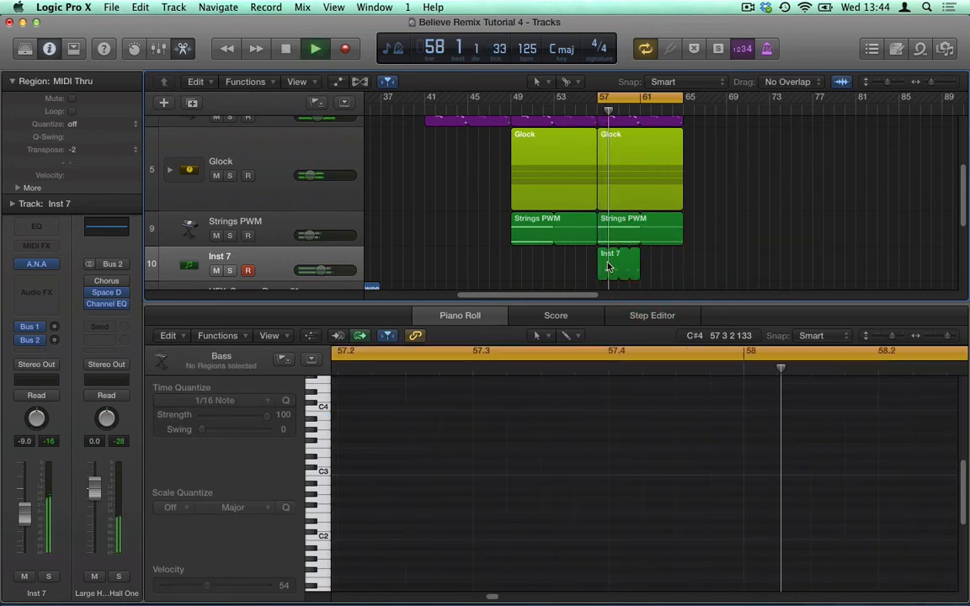
click(622, 265)
key(space)
click(666, 279)
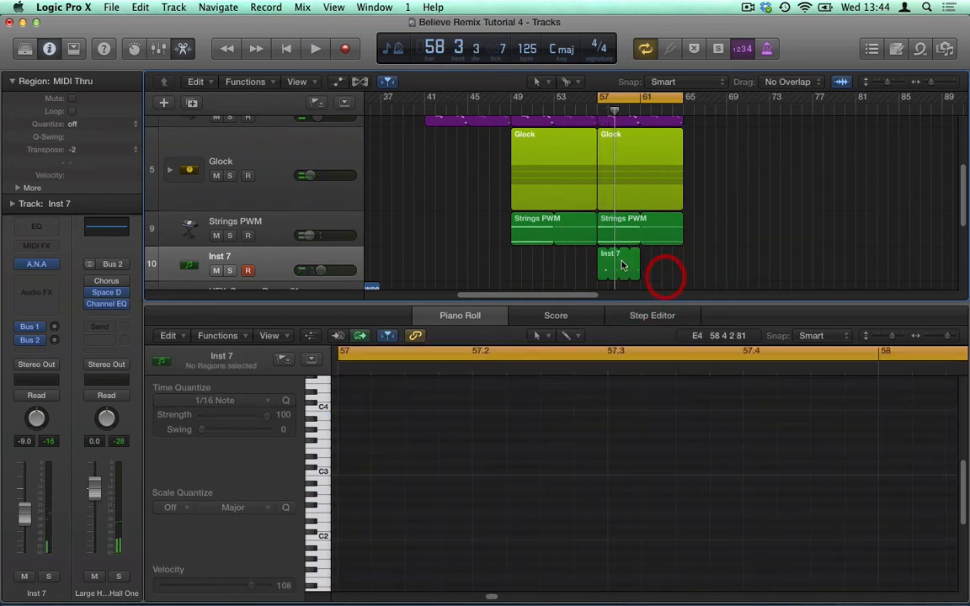
- Set the Inst 7 region's Q-Swing to +57%, select its four notes and play the section
click(603, 253)
drag(860, 457, 723, 506)
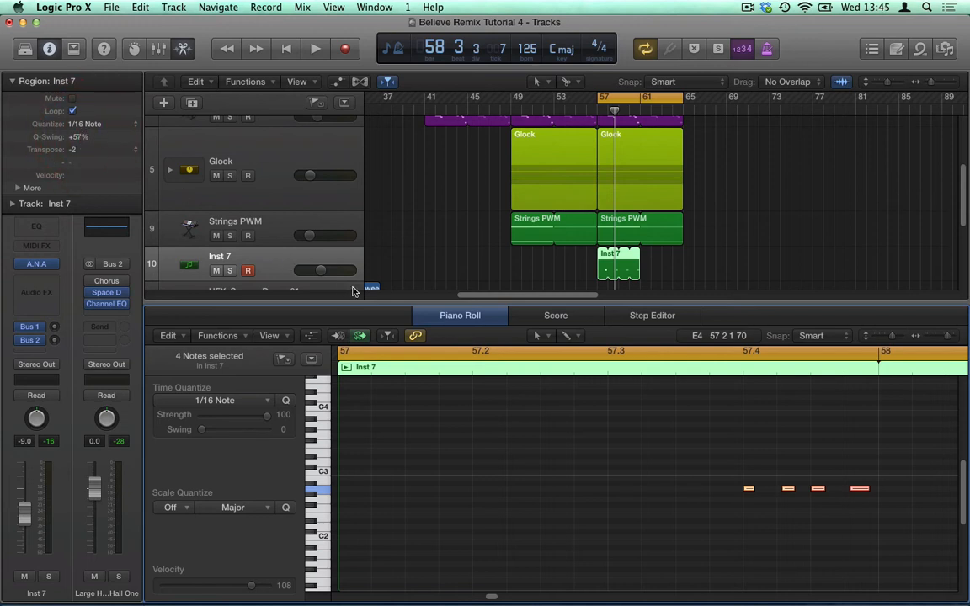
key(space)
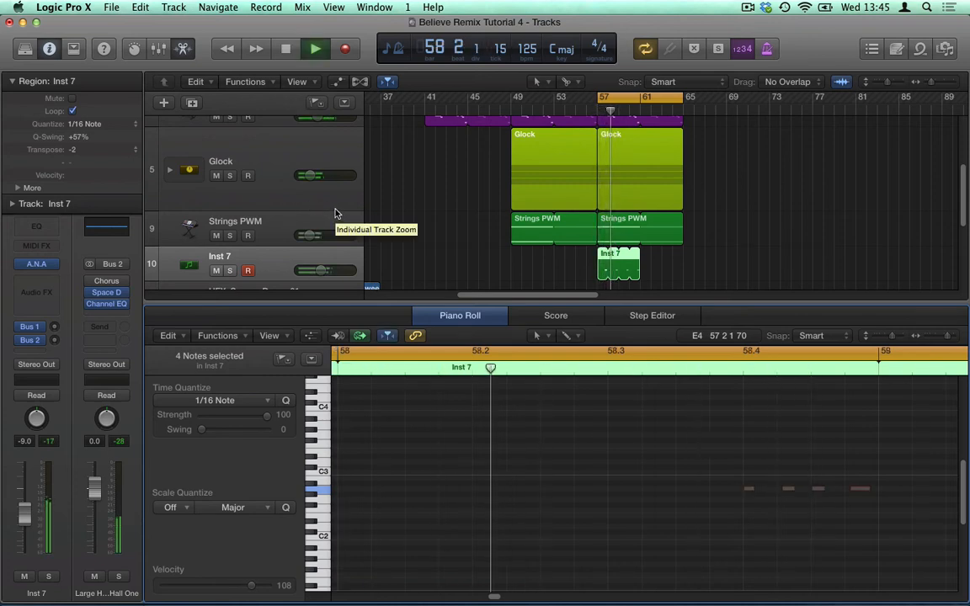
key(space)
- Shorten the last of the four Inst 7 notes before bar 58 to a length of 106 ticks
click(845, 512)
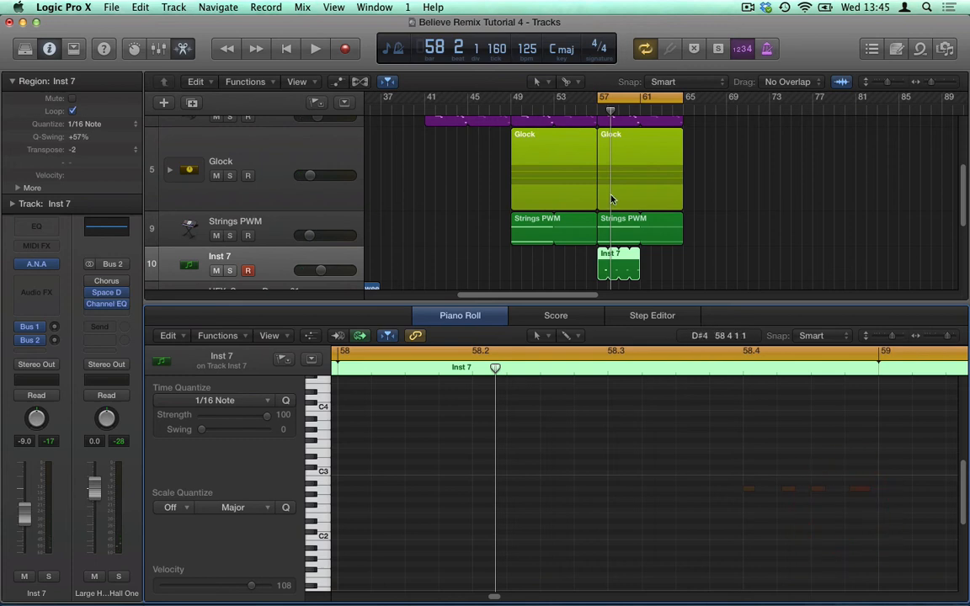
click(603, 256)
drag(866, 492, 860, 491)
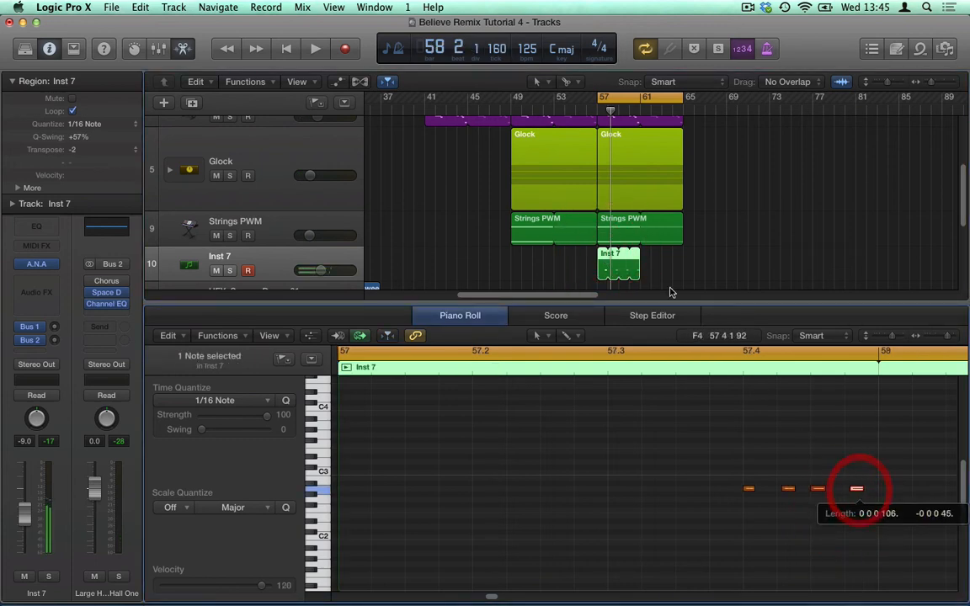
- Solo the Inst 7 track, play its looped part on its own and reselect the region
click(231, 270)
key(space)
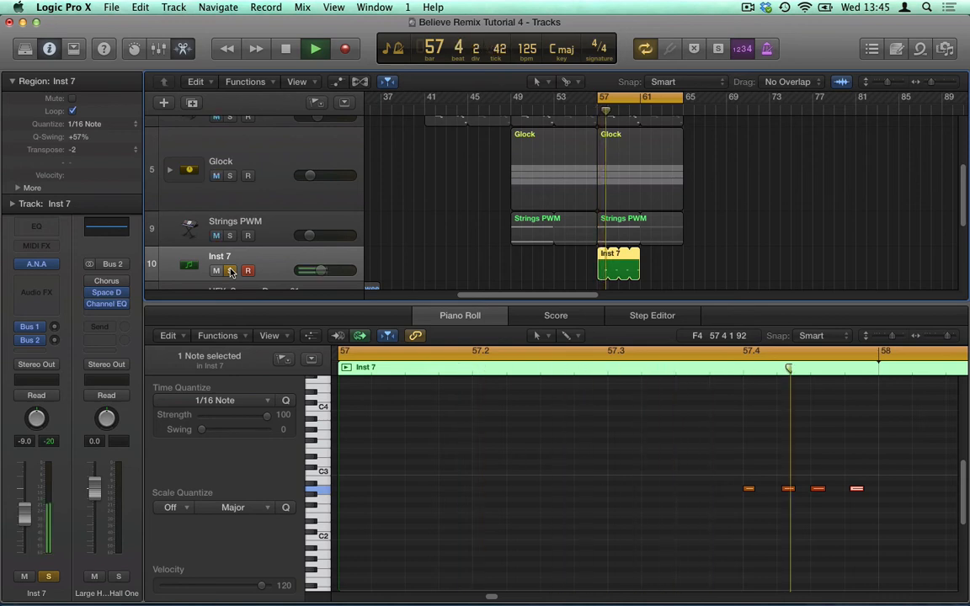
key(space)
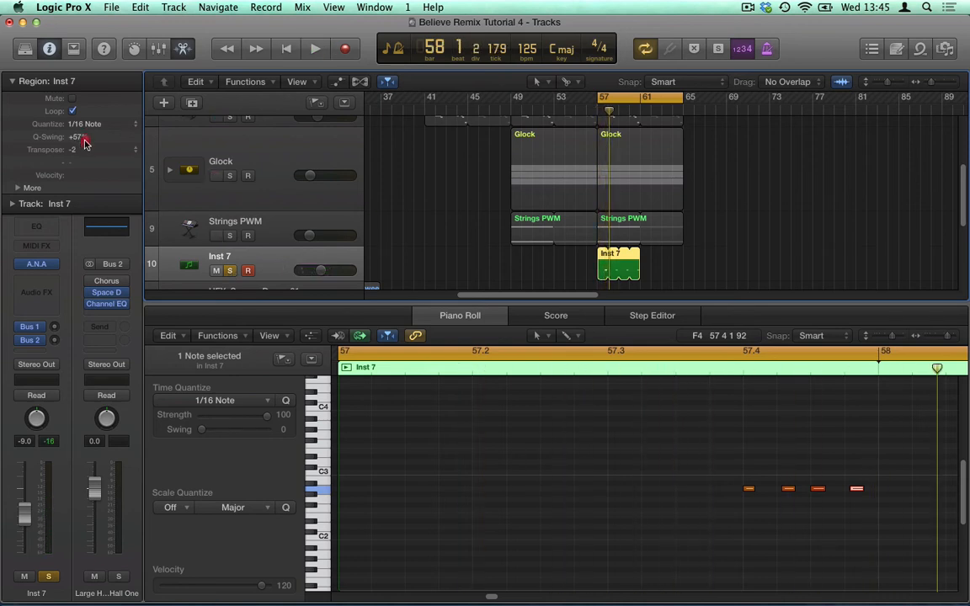
click(603, 253)
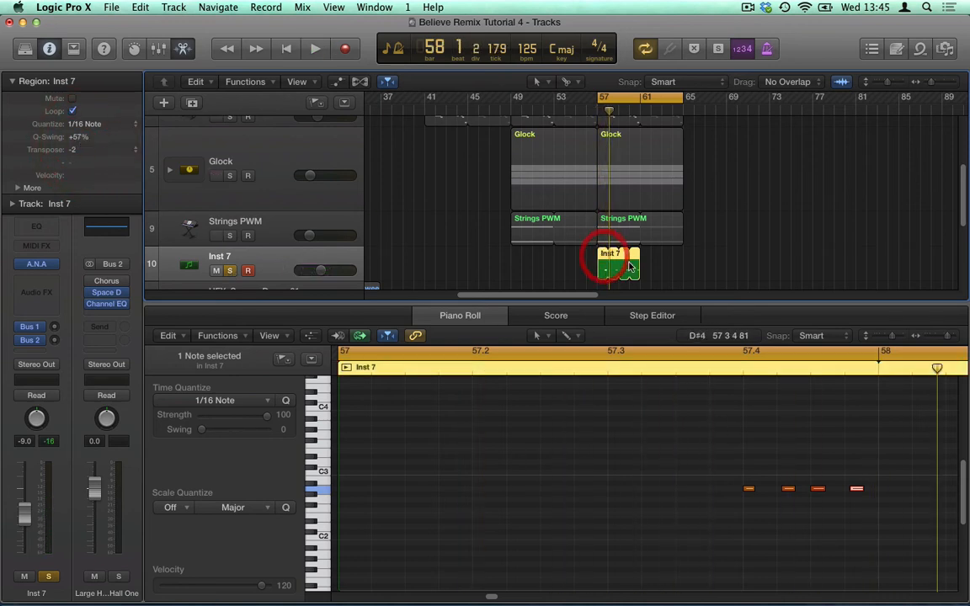
- Set the Inst 7 region's Q-Swing to +54% while the soloed part plays
click(84, 144)
key(space)
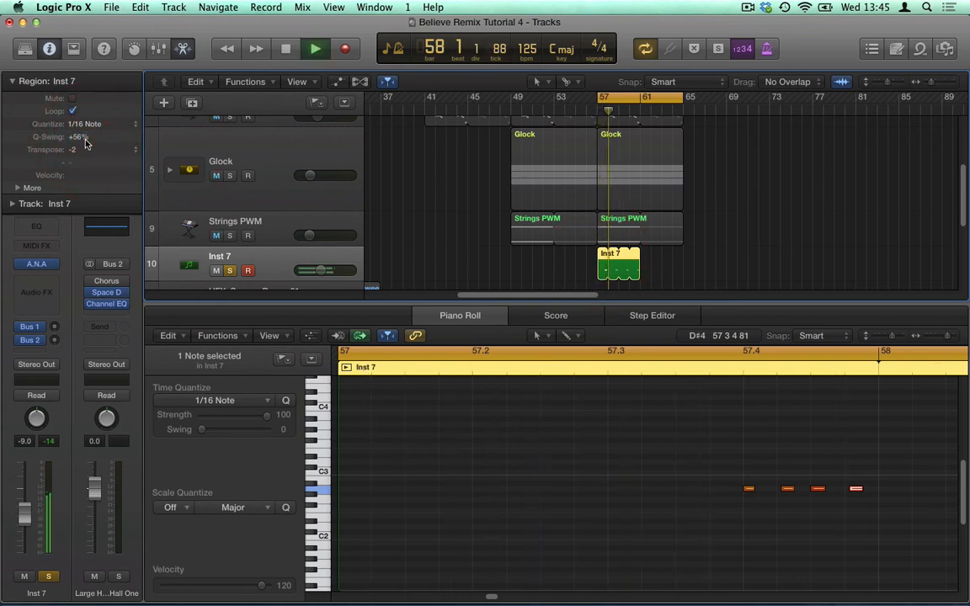
drag(85, 142, 85, 150)
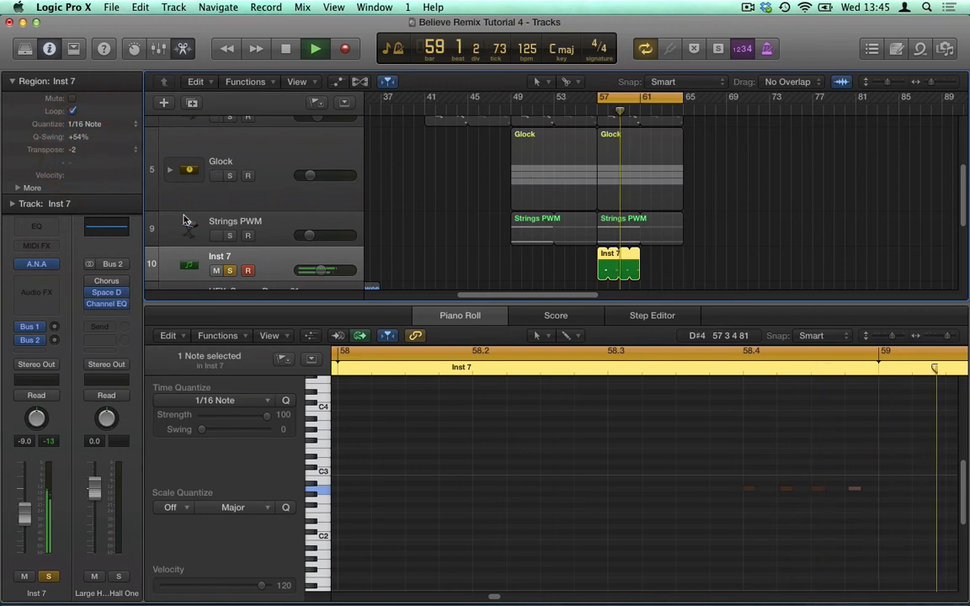
- Unsolo the Inst 7 track, lower its volume to -10.8 dB against the full mix and stop playback
click(230, 271)
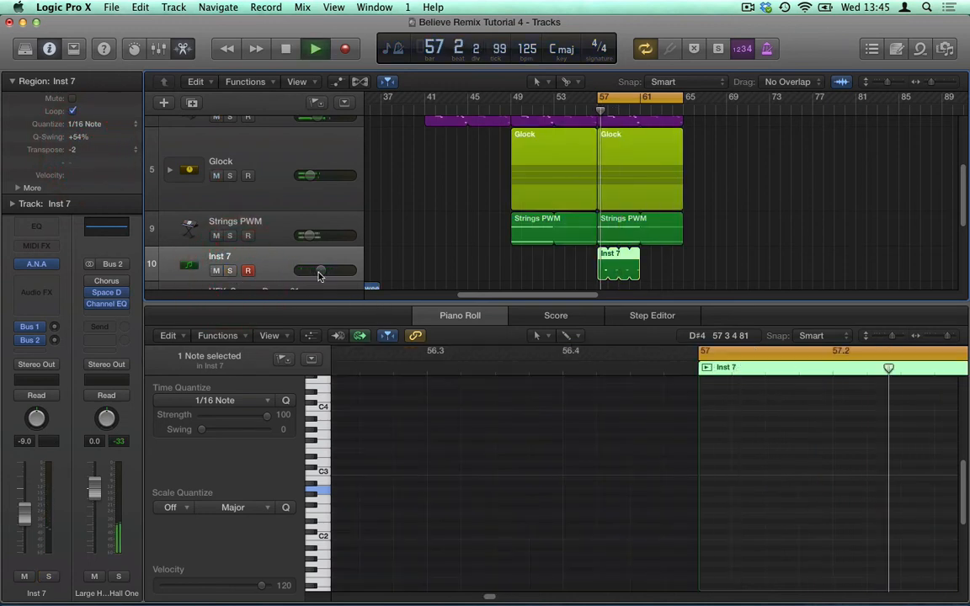
drag(322, 272, 318, 272)
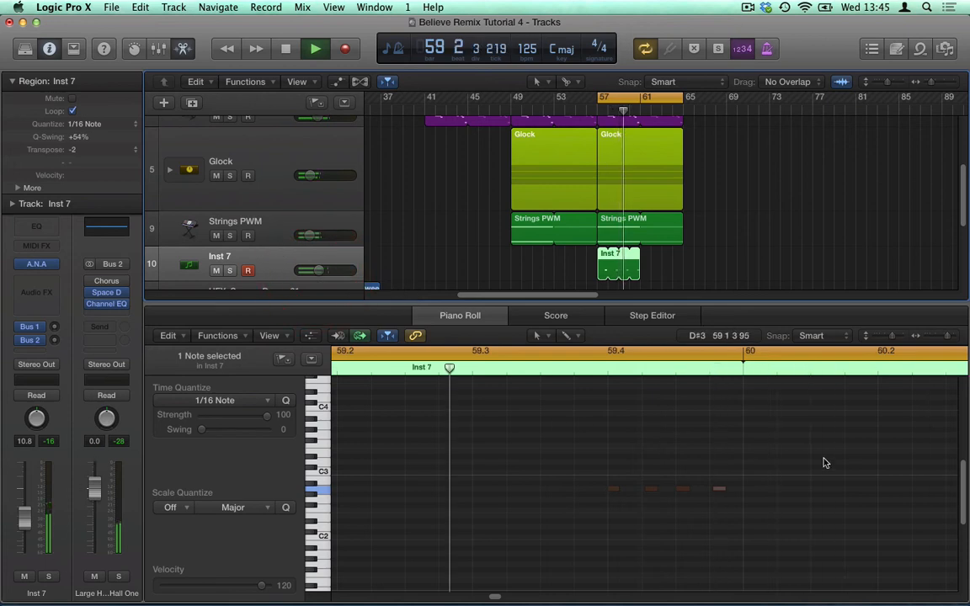
key(space)
- Lengthen the Inst 7 region's repeat to two bars, play the cycled section and lower the track volume to -12.6 dB
click(608, 272)
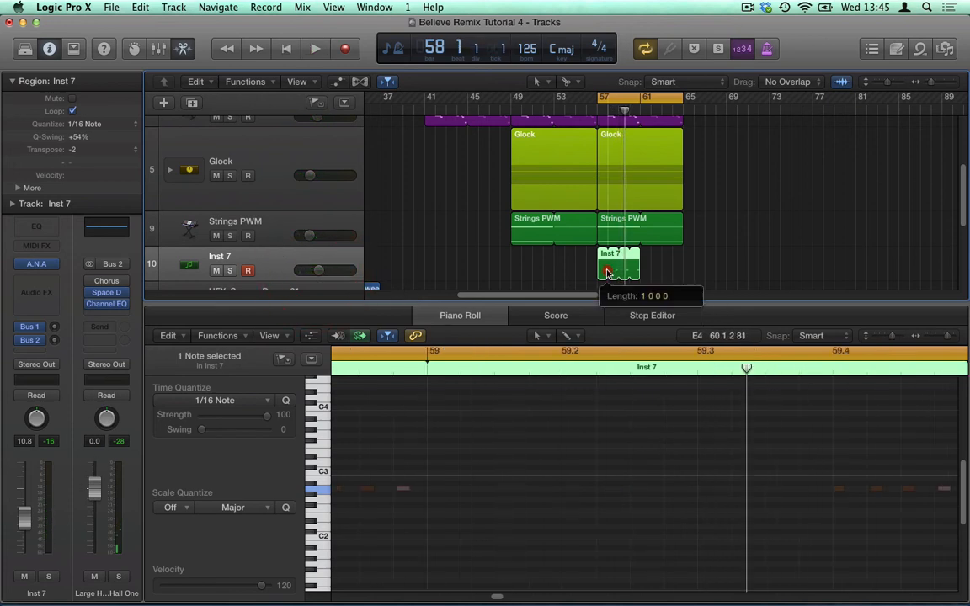
drag(612, 272, 617, 273)
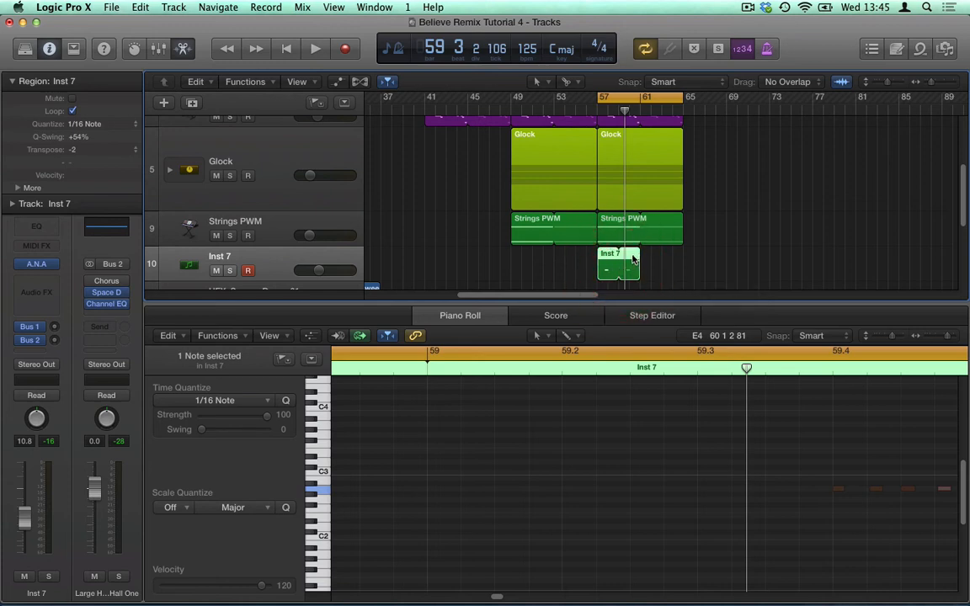
key(Return)
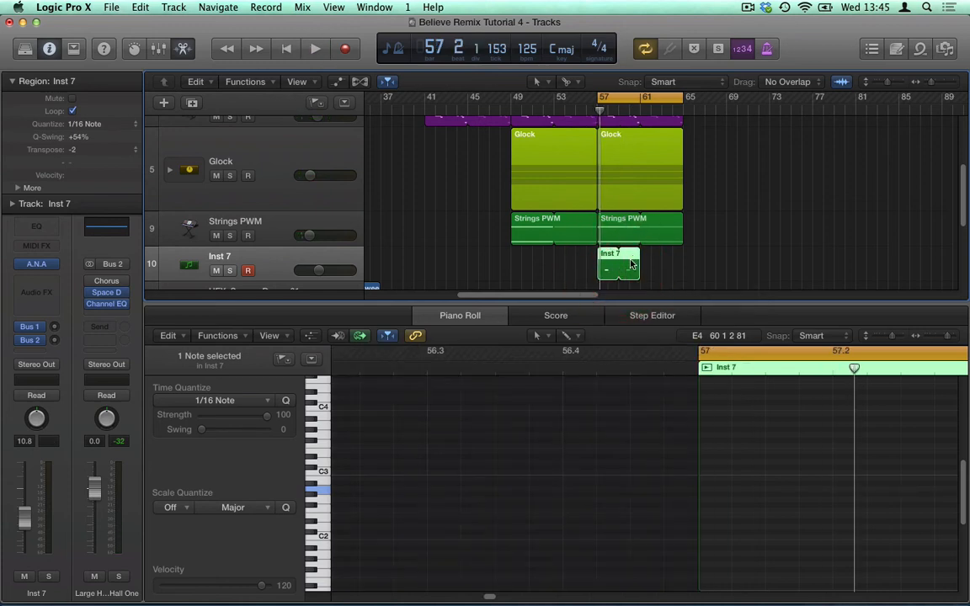
key(space)
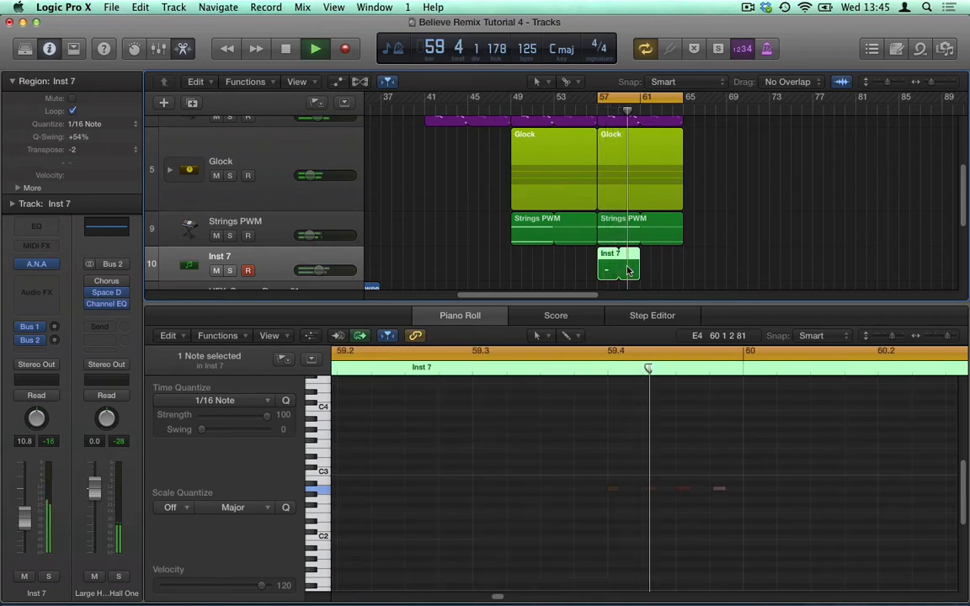
drag(321, 271, 317, 273)
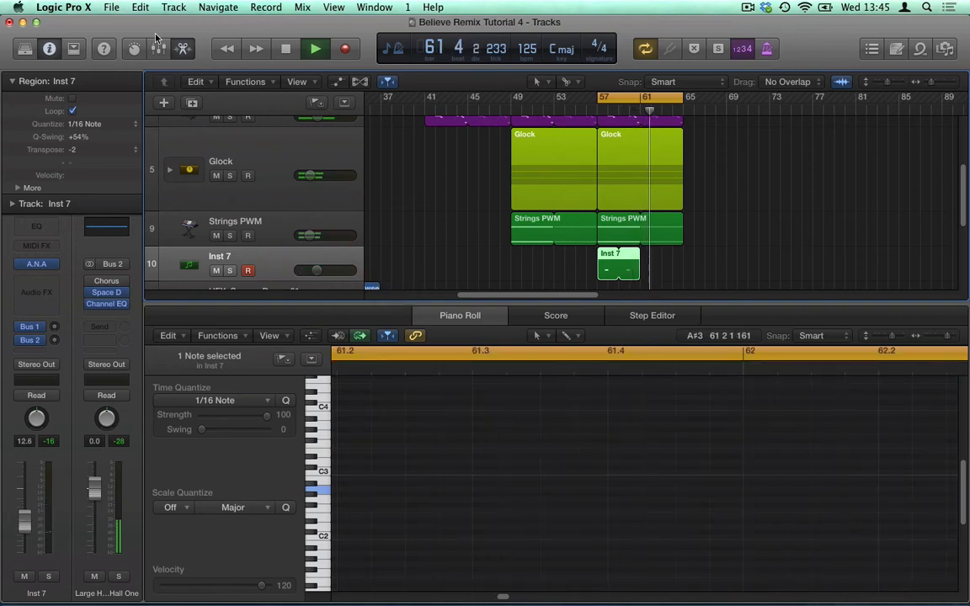
- Close the note editor, extend the looped Inst 7 region to bar 65 and set its track volume to -9.4 dB
click(183, 48)
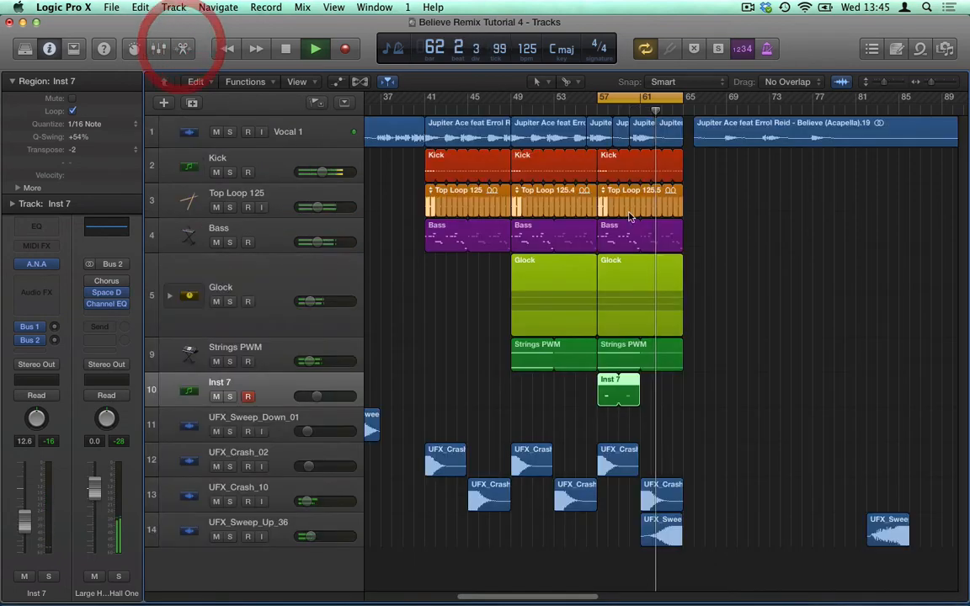
click(639, 384)
drag(639, 384, 683, 389)
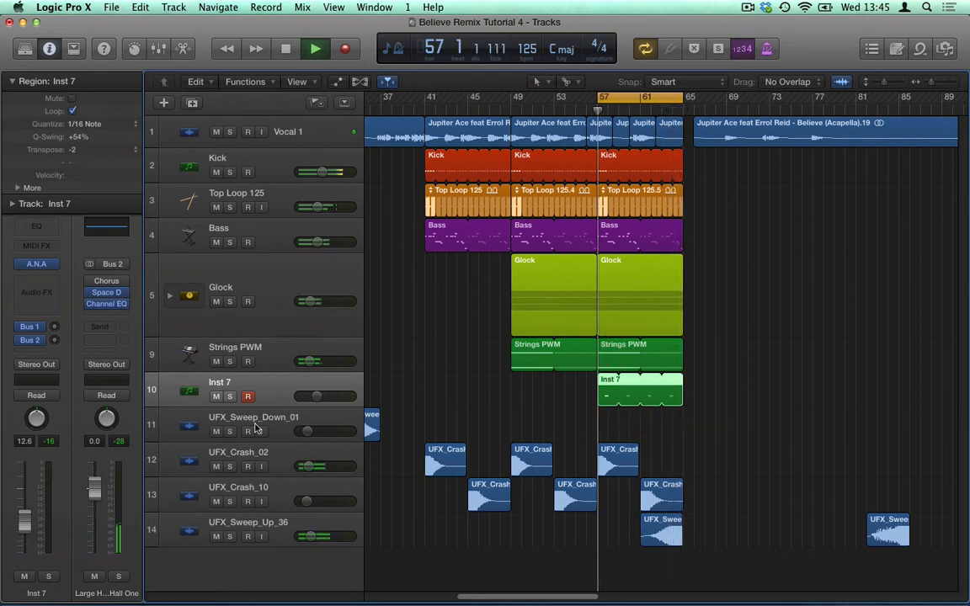
drag(316, 397, 323, 401)
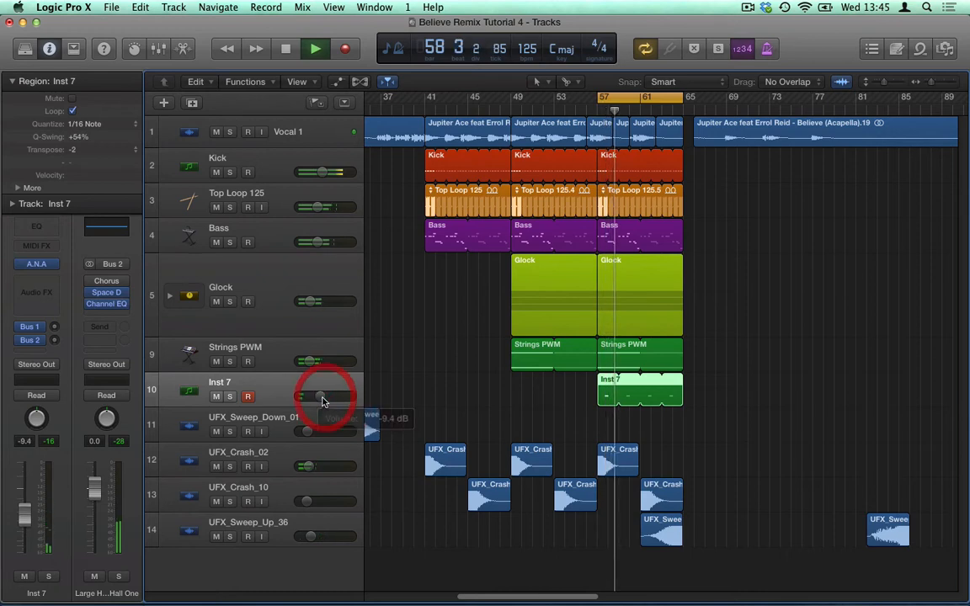
- Solo the Inst 7 track, stop playback and show its A.N.A synth window clear of the channel strips
click(49, 577)
key(space)
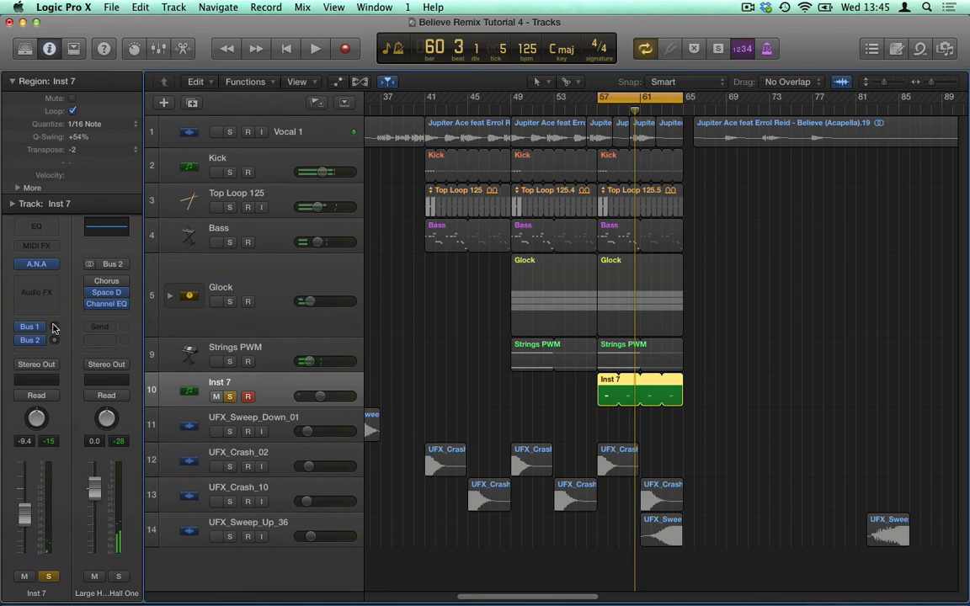
click(59, 272)
click(43, 257)
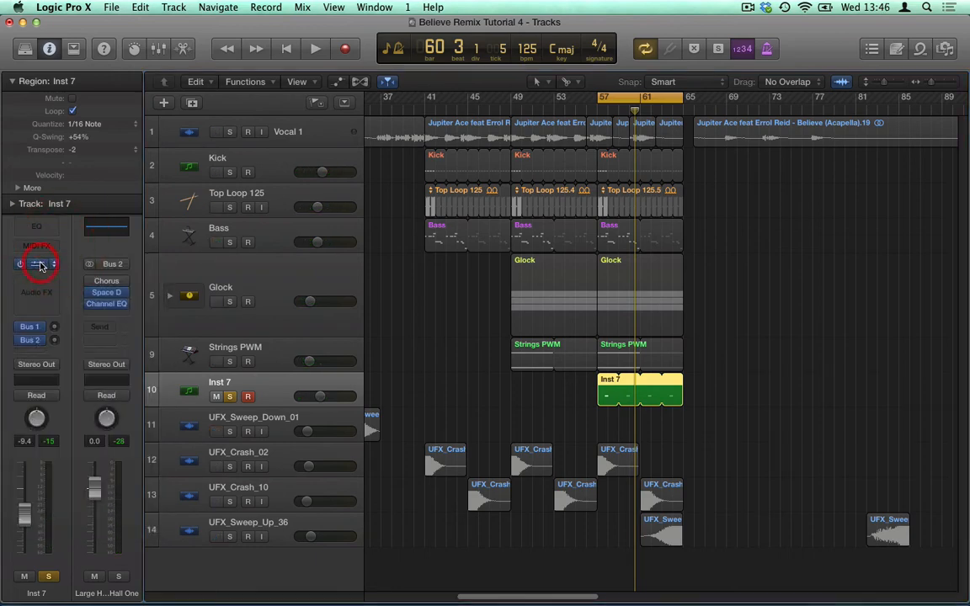
click(40, 266)
drag(851, 99, 373, 66)
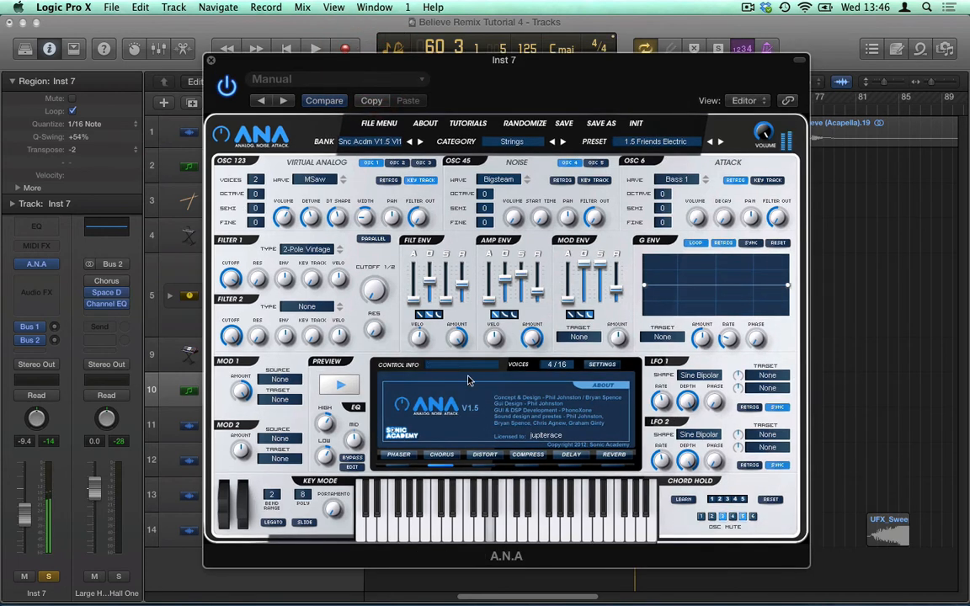
- Enable the A.N.A phaser, raise its rate and reduce its feedback
click(400, 456)
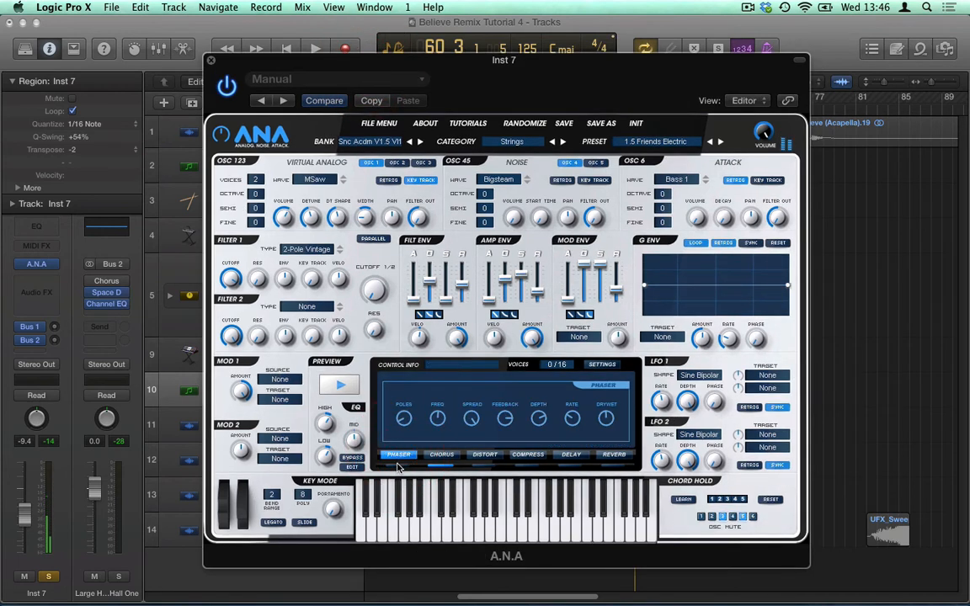
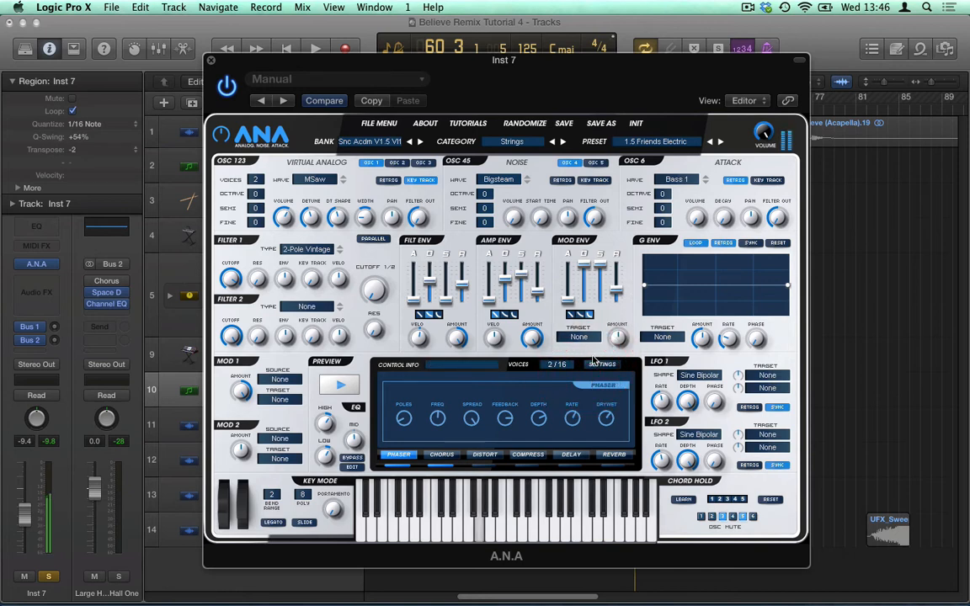
click(578, 401)
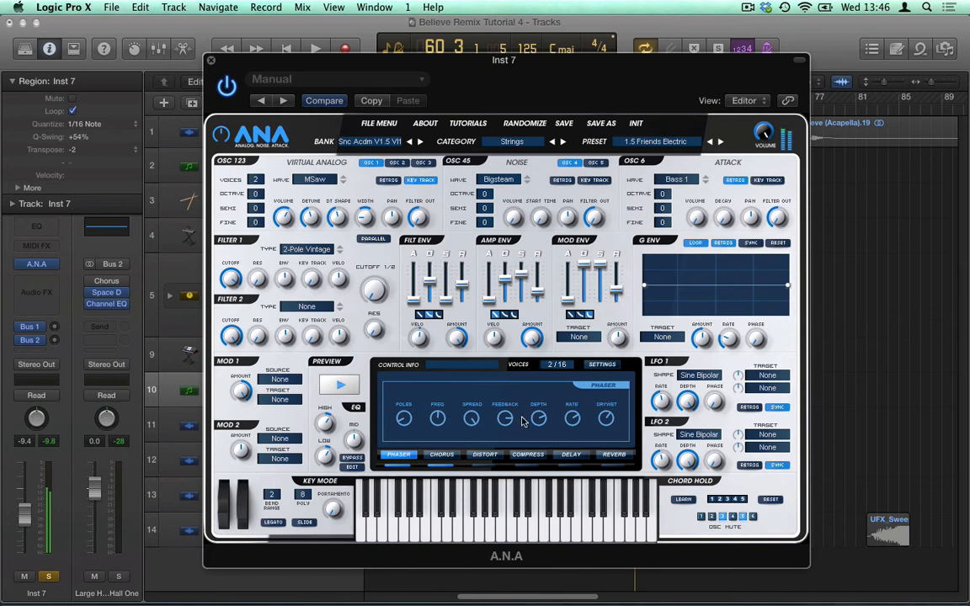
drag(506, 412, 508, 421)
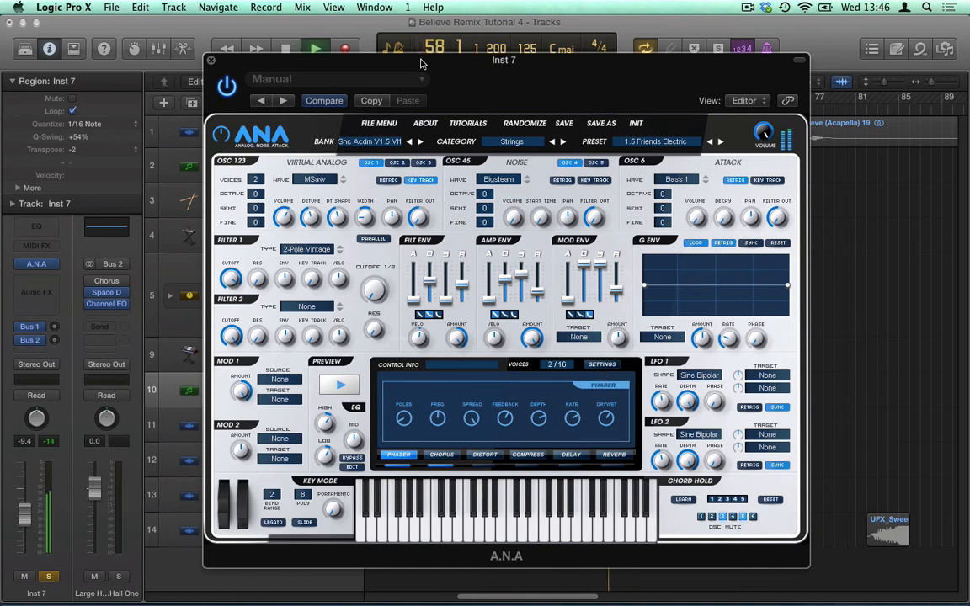
- Set A.N.A's amp envelope to 18 ms decay, 1 ms release and Hrd Log curve, with track volume at -3.1 dB
mouse_move(424, 64)
mouse_down()
mouse_move(499, 68)
mouse_move(719, 201)
mouse_move(393, 7)
mouse_move(598, 547)
mouse_move(423, 77)
mouse_up()
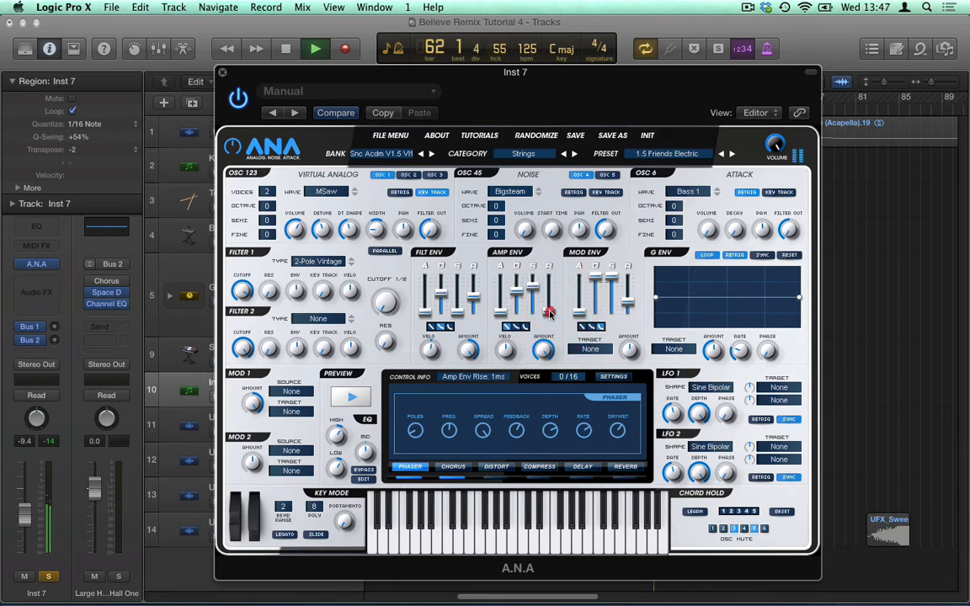
click(517, 293)
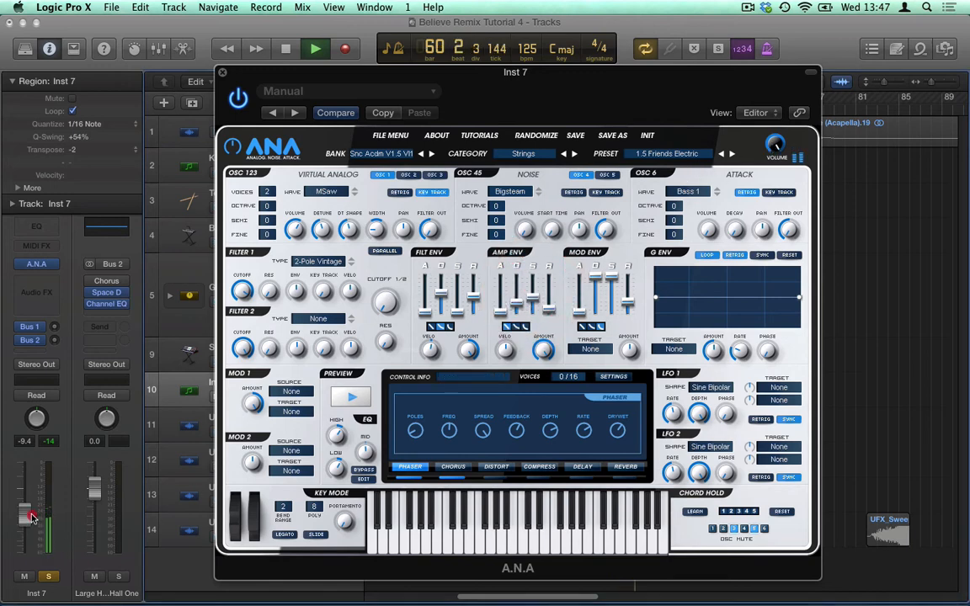
drag(31, 517, 32, 503)
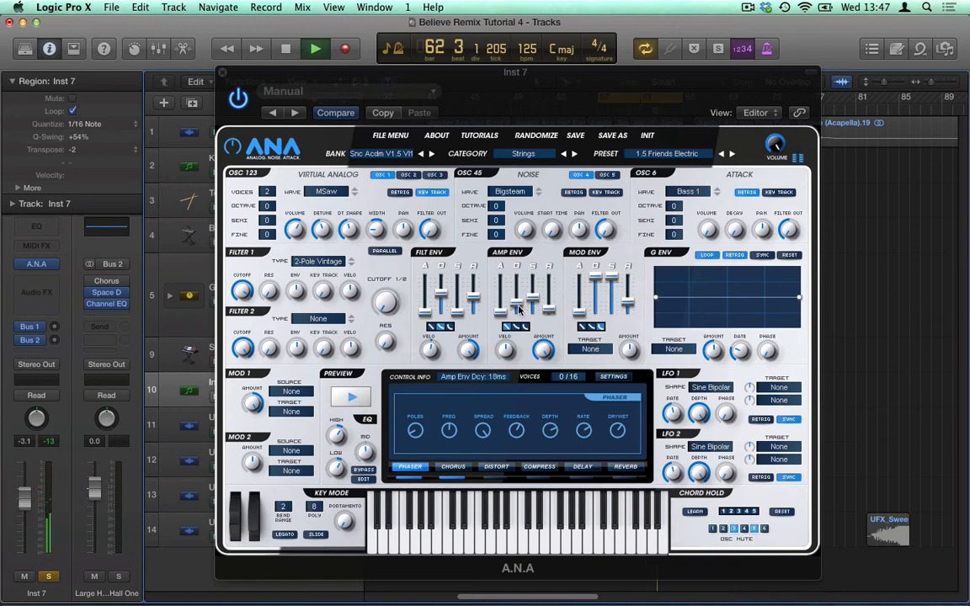
click(503, 325)
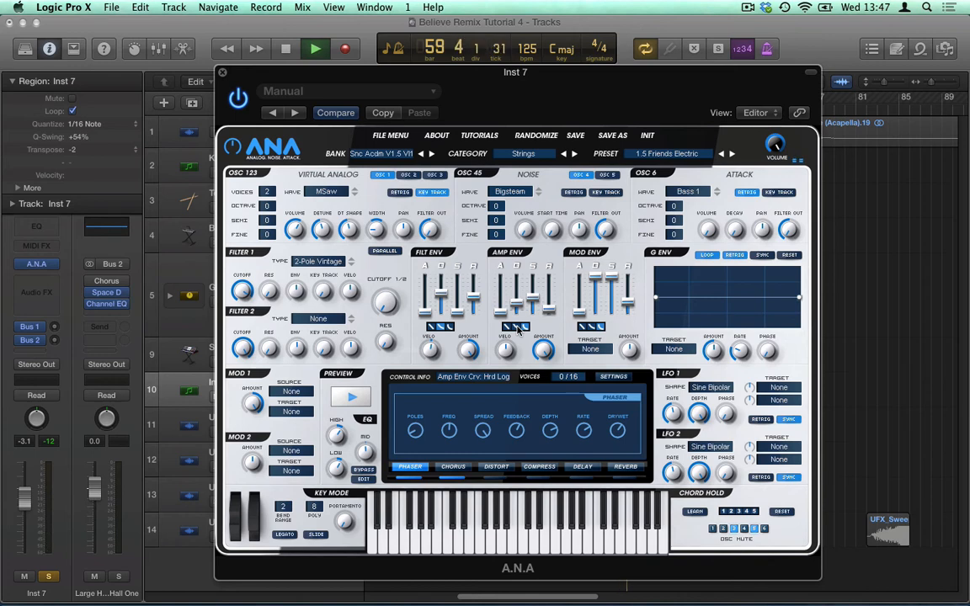
- Unsolo Inst 7, set A.N.A's amp envelope sustain to 66%, raise its release slightly and close the synth window
click(54, 577)
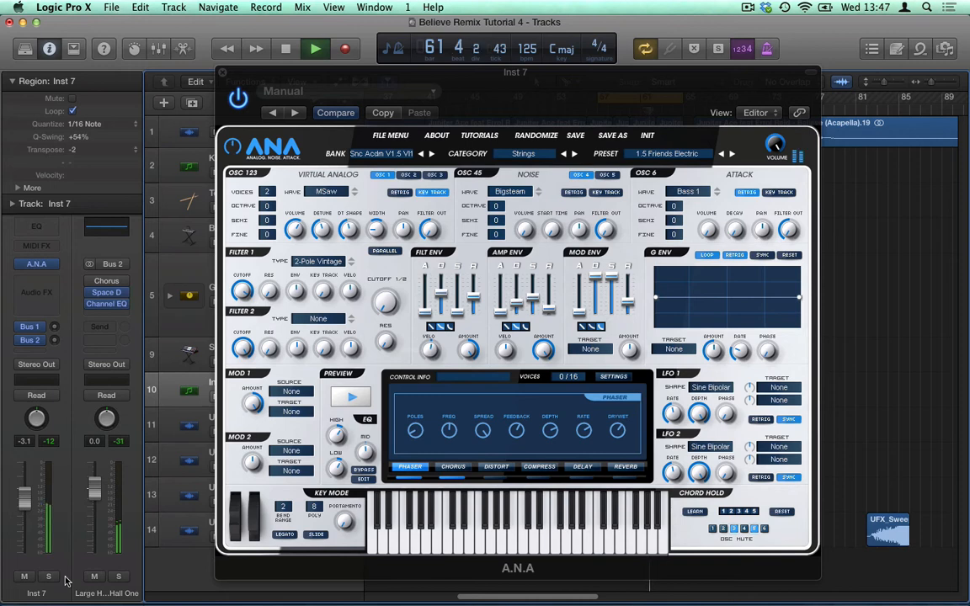
click(537, 297)
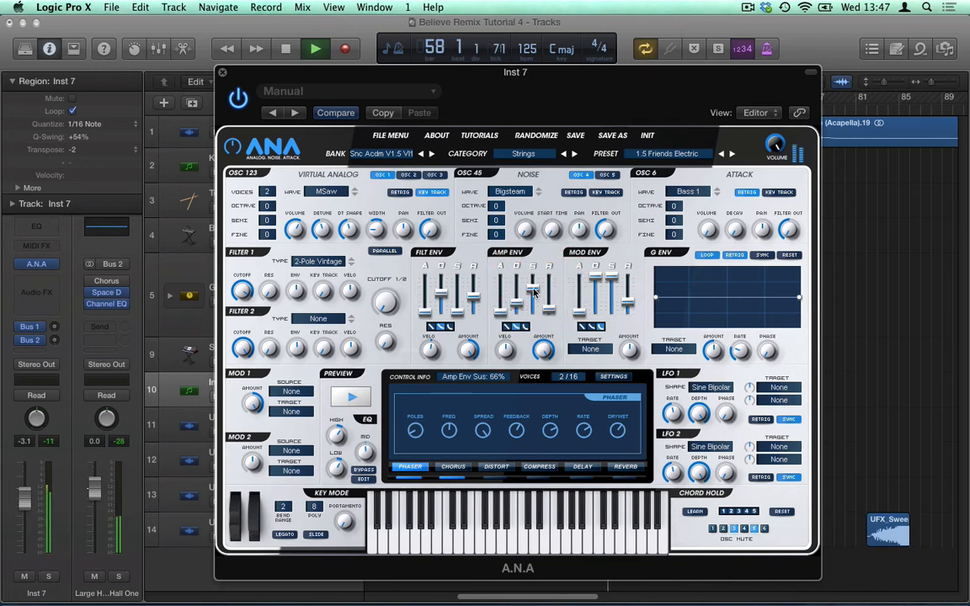
click(549, 306)
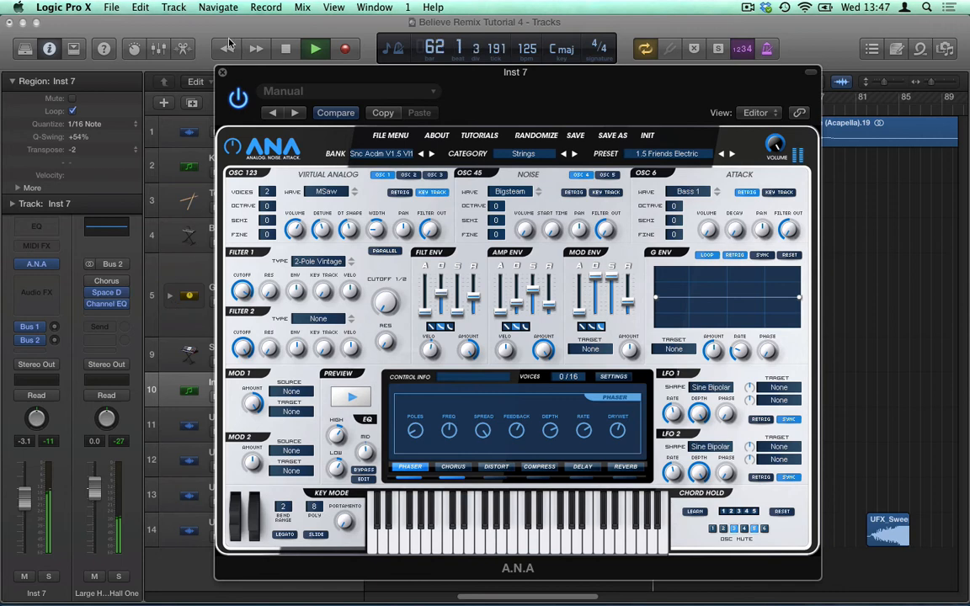
click(223, 72)
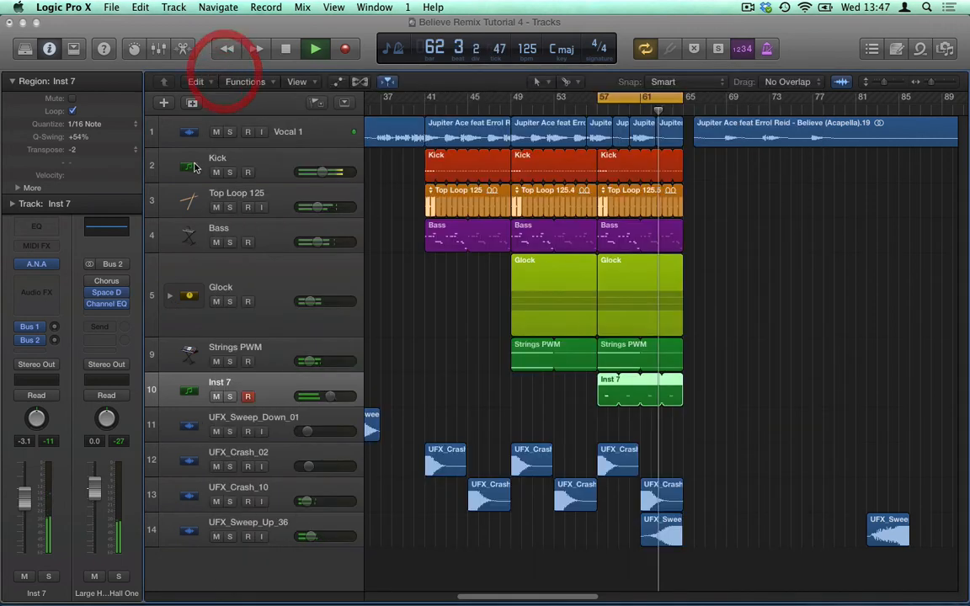
- Insert a stereo Tape Delay on the Inst 7 track, solo the track and play the cycled section
click(51, 286)
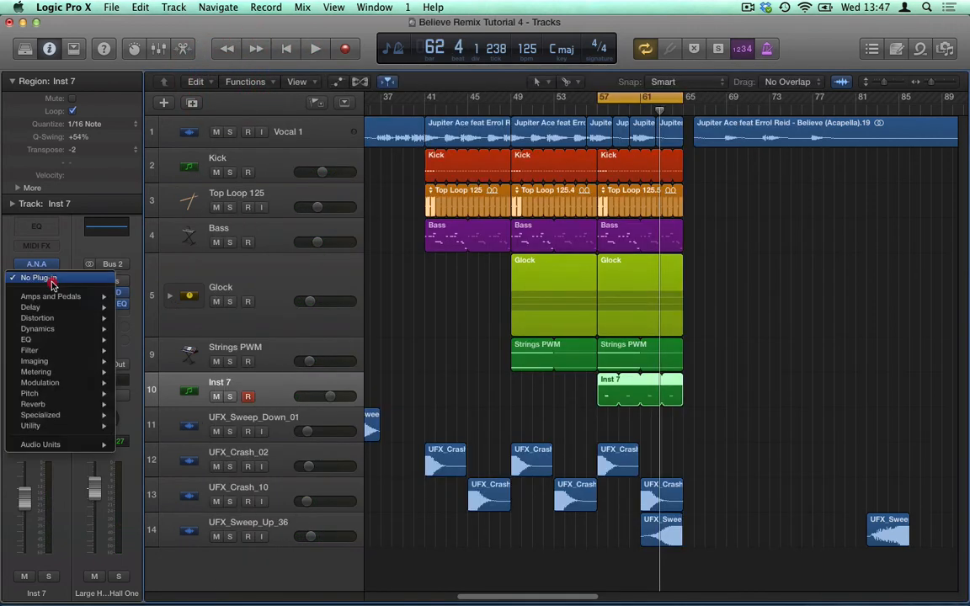
mouse_move(59, 308)
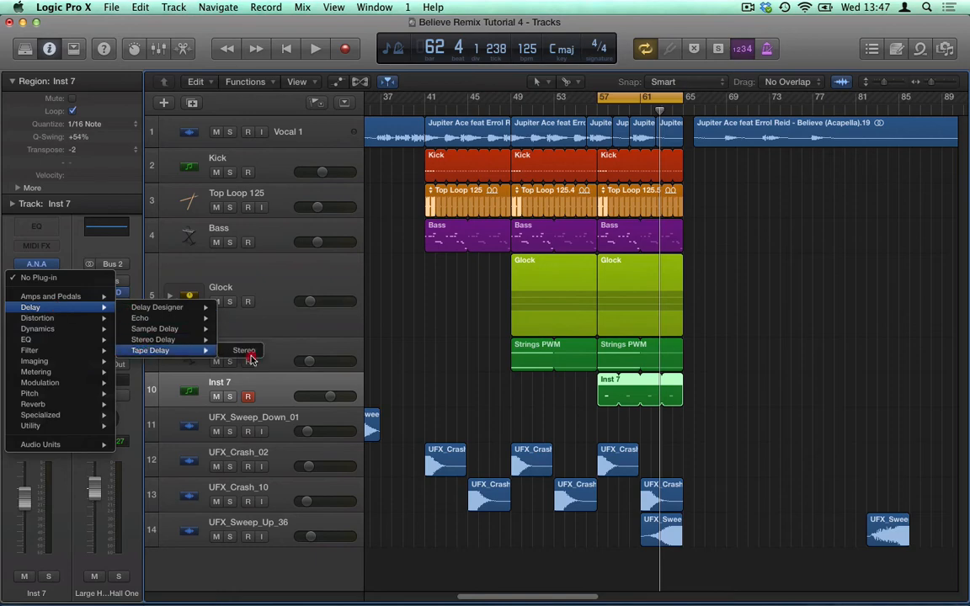
click(247, 352)
key(s)
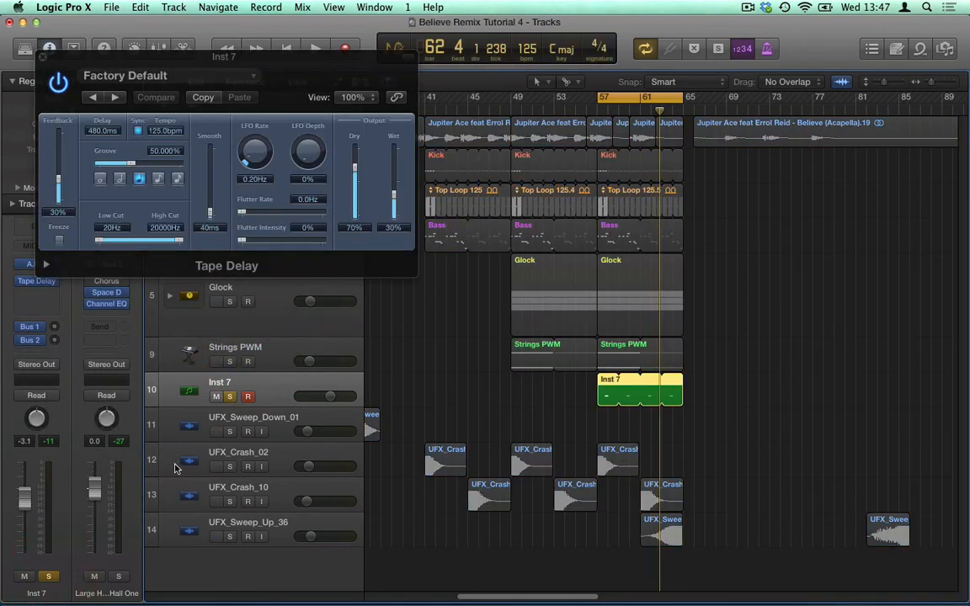
key(space)
- Set the Tape Delay to 100% dry, 38% wet, quarter-note timing, 47% feedback, 190 Hz low cut and 2100 Hz high cut
drag(355, 167, 353, 99)
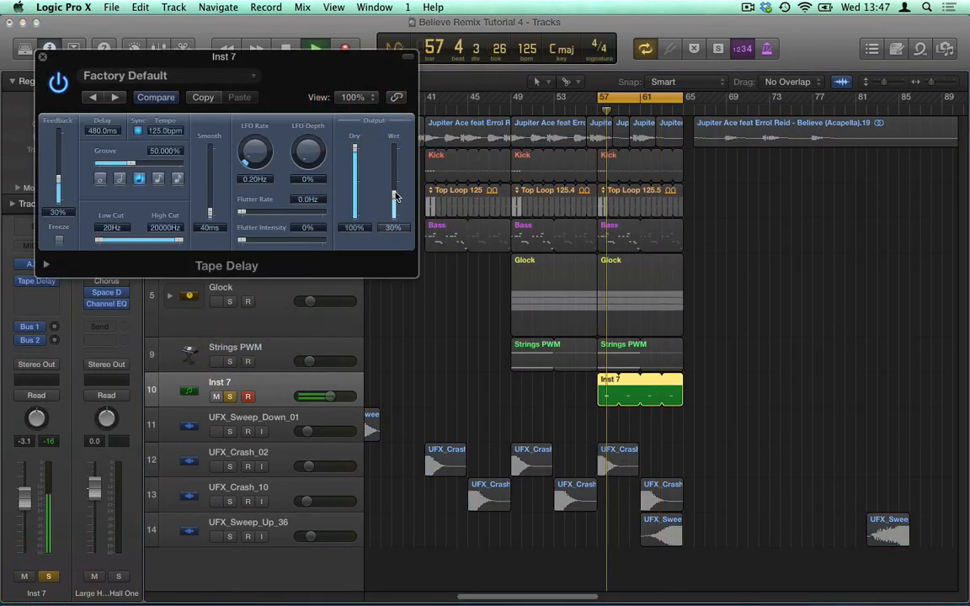
drag(394, 197, 394, 191)
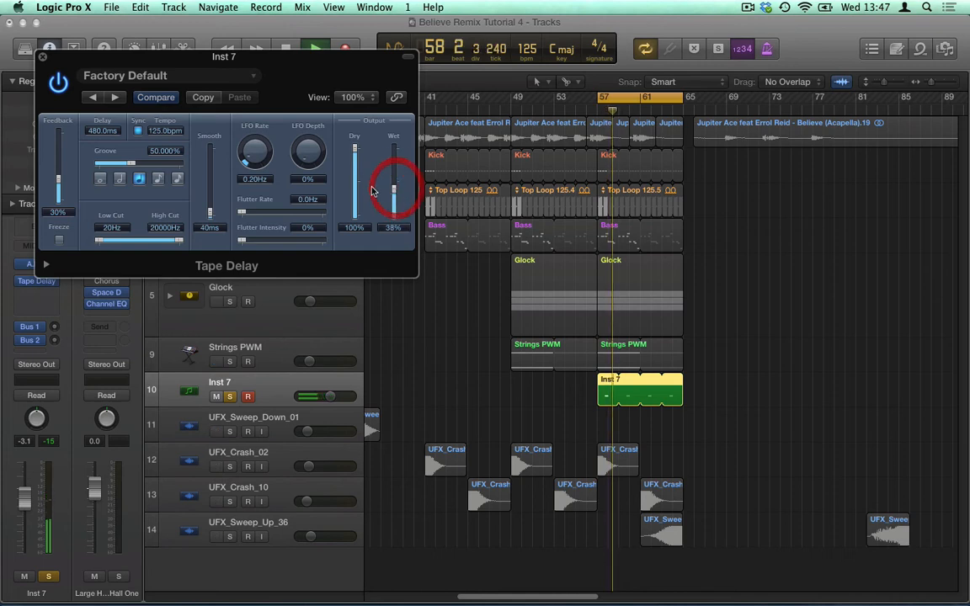
click(120, 179)
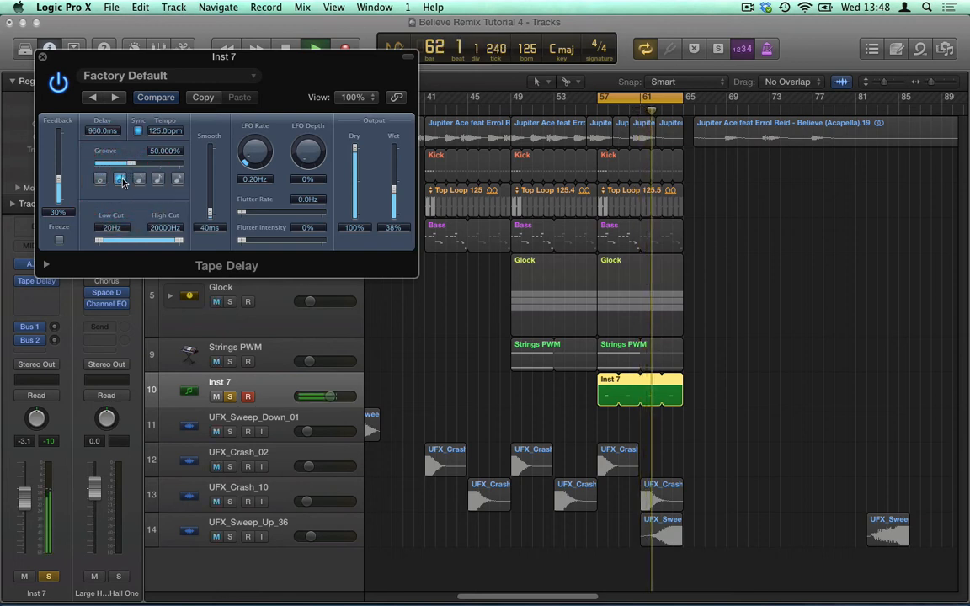
click(138, 180)
drag(58, 189, 58, 165)
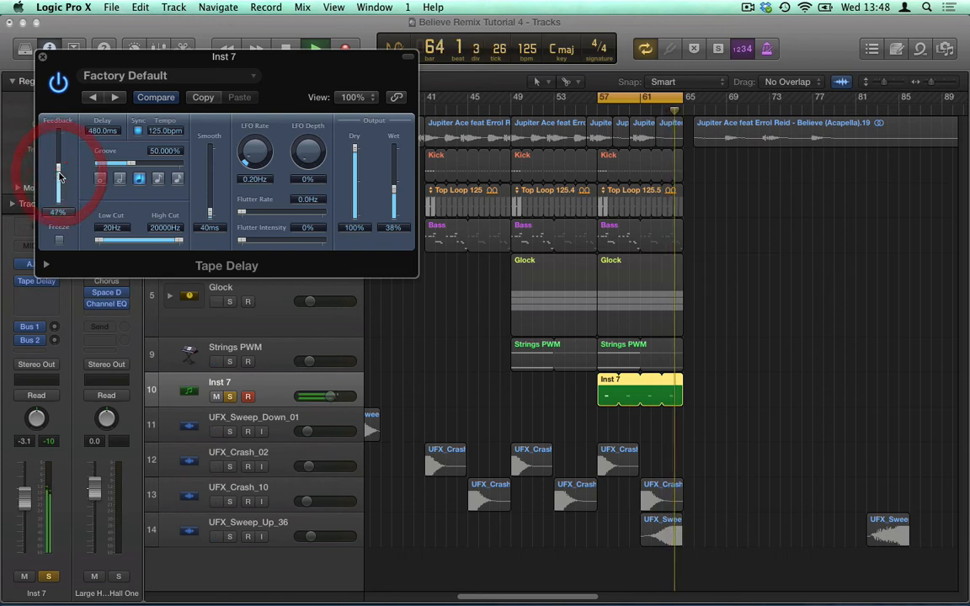
drag(98, 242, 162, 243)
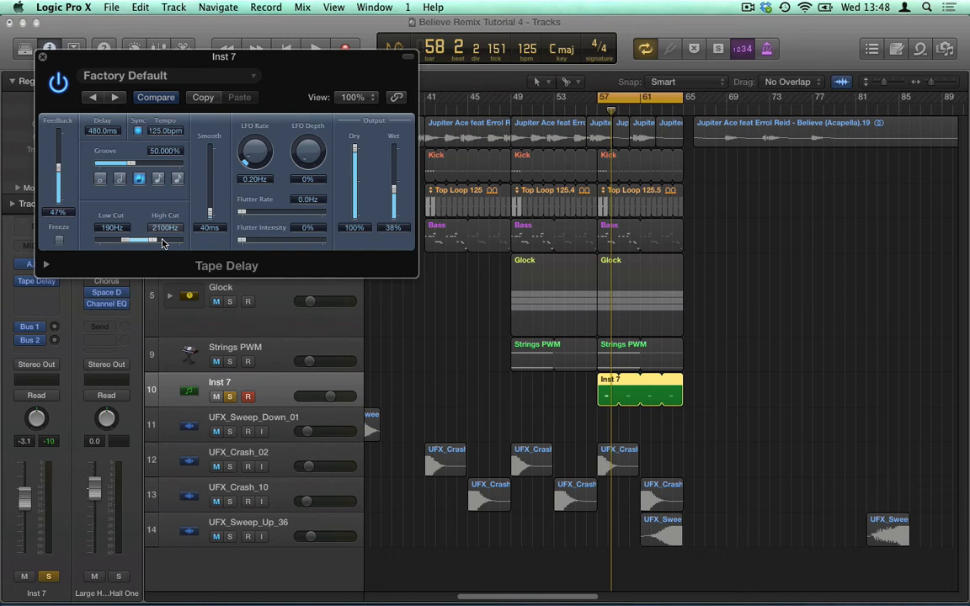
- Play the soloed Inst 7 and set its Tape Delay to 43% wet, 980 Hz low cut and 5300 Hz high cut
key(space)
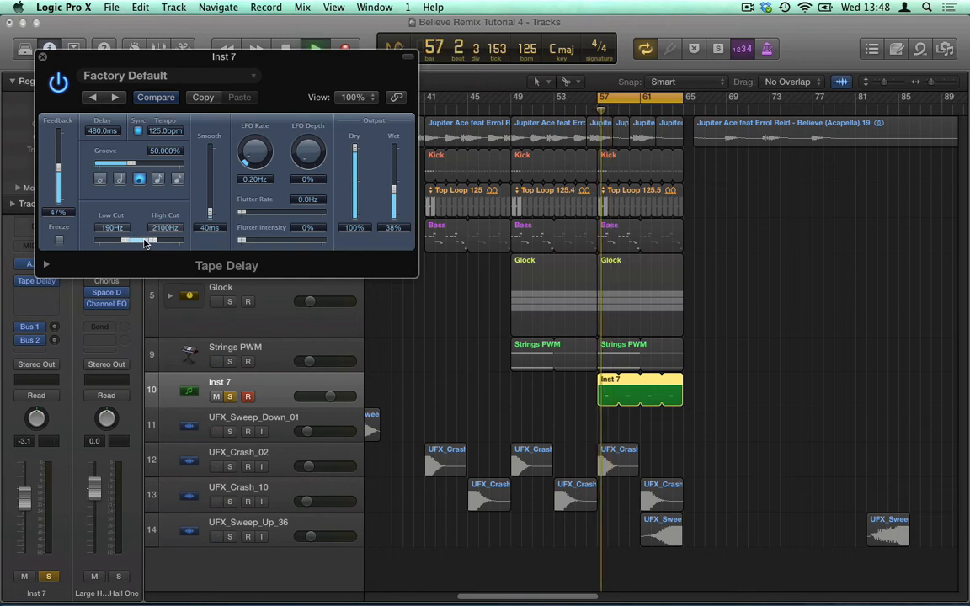
mouse_move(145, 242)
mouse_down()
mouse_move(173, 243)
mouse_move(157, 239)
mouse_up()
drag(394, 191, 394, 185)
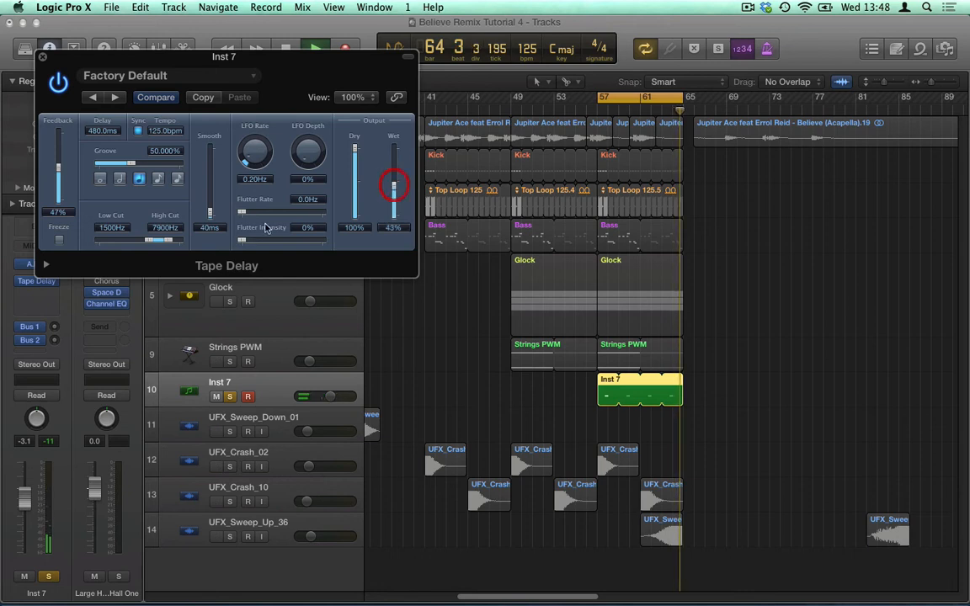
drag(160, 241, 152, 244)
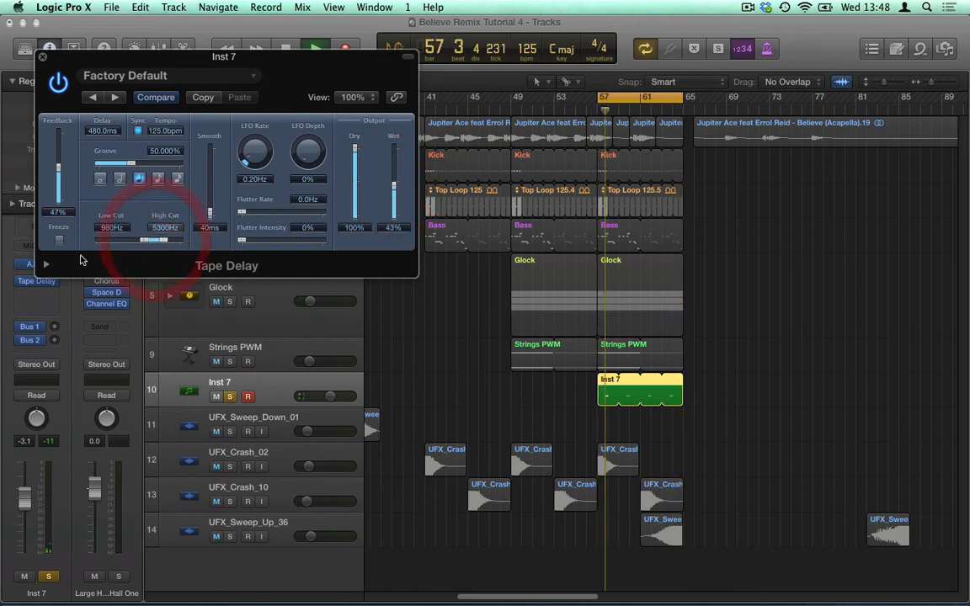
- Reveal the Tape Delay's extra parameters and set distortion to -17.2 dB, low cut to 870 Hz and high cut to 8900 Hz
click(46, 265)
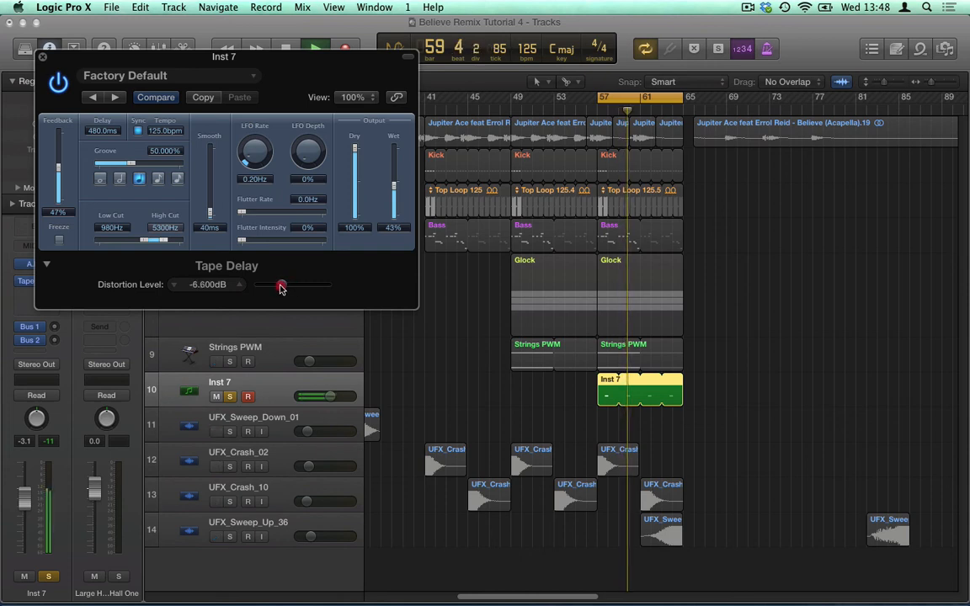
drag(280, 288, 270, 292)
drag(148, 240, 161, 242)
drag(260, 285, 257, 285)
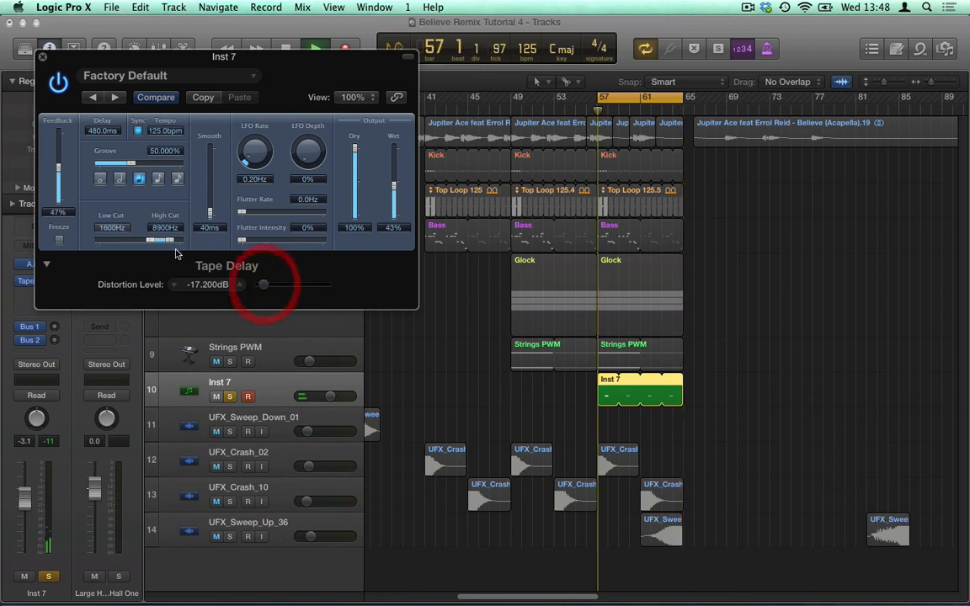
drag(148, 244, 138, 244)
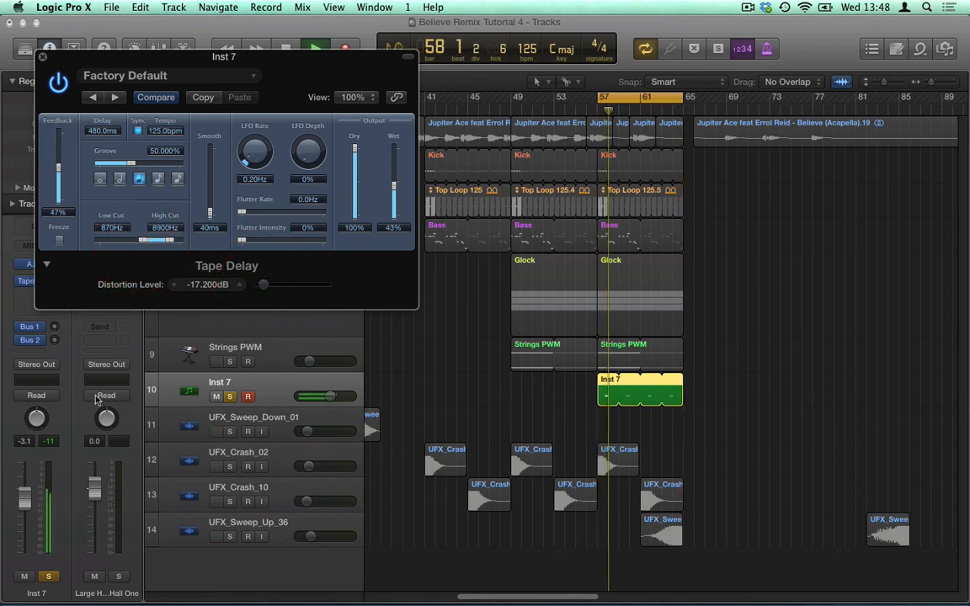
- Unsolo Inst 7 and set its Tape Delay to 340 Hz low cut, 65% wet and 5000 Hz high cut
click(48, 578)
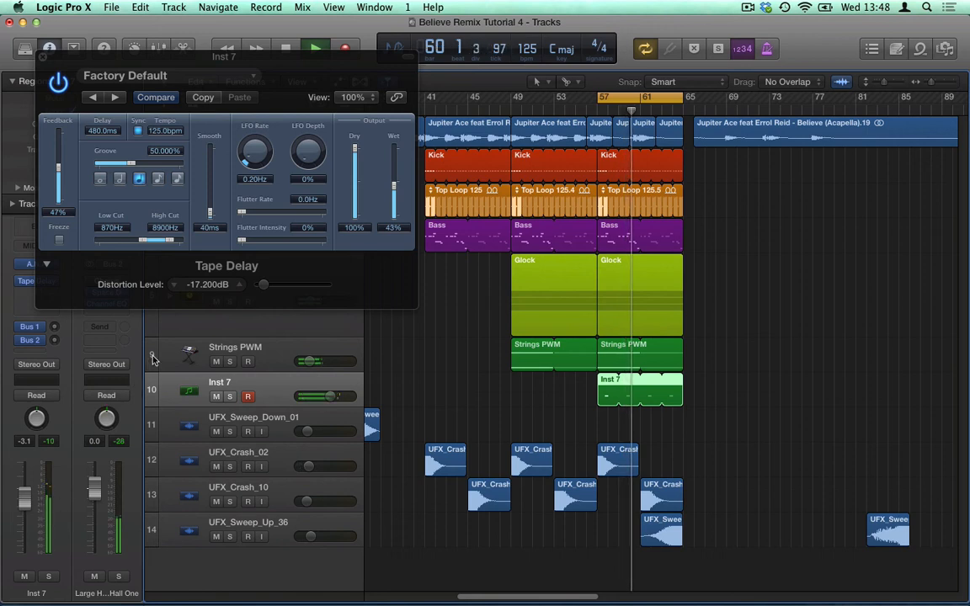
drag(142, 242, 129, 242)
mouse_move(393, 184)
mouse_down()
mouse_move(395, 166)
mouse_move(395, 175)
mouse_up()
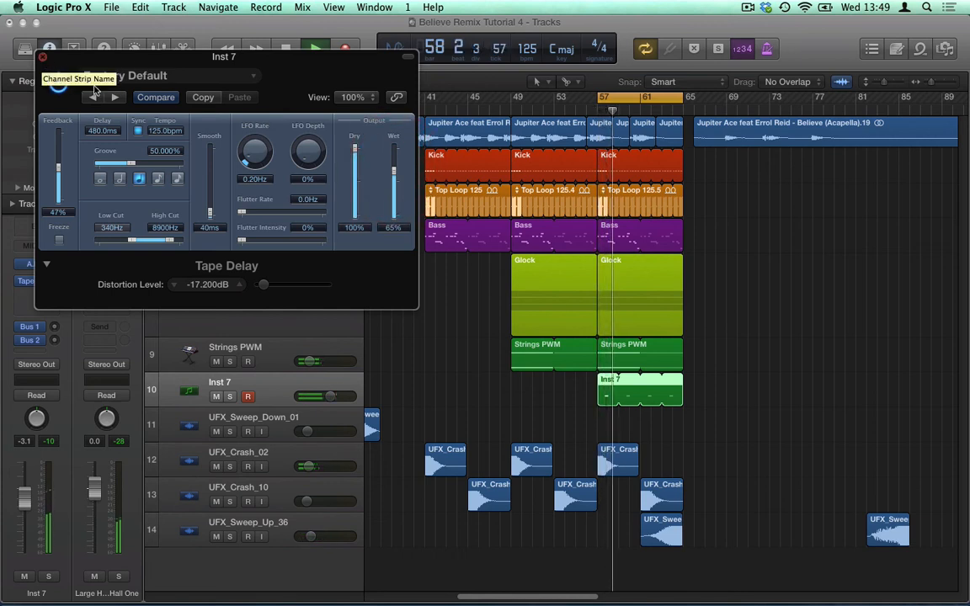
drag(169, 243, 163, 240)
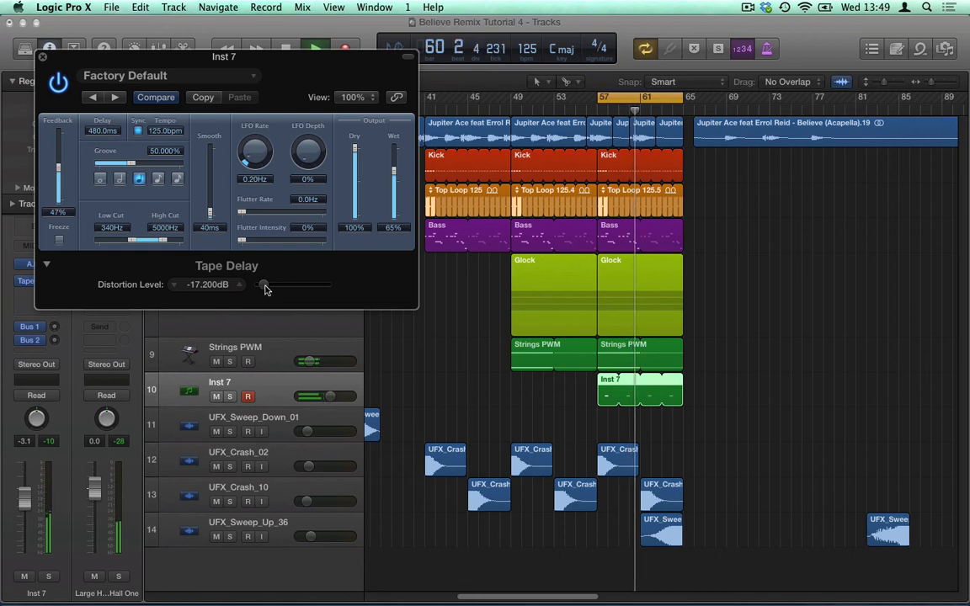
- Set the Tape Delay to -6.2 dB distortion, 47% wet and 360 Hz low cut, and close its window
drag(263, 285, 283, 285)
drag(394, 171, 394, 187)
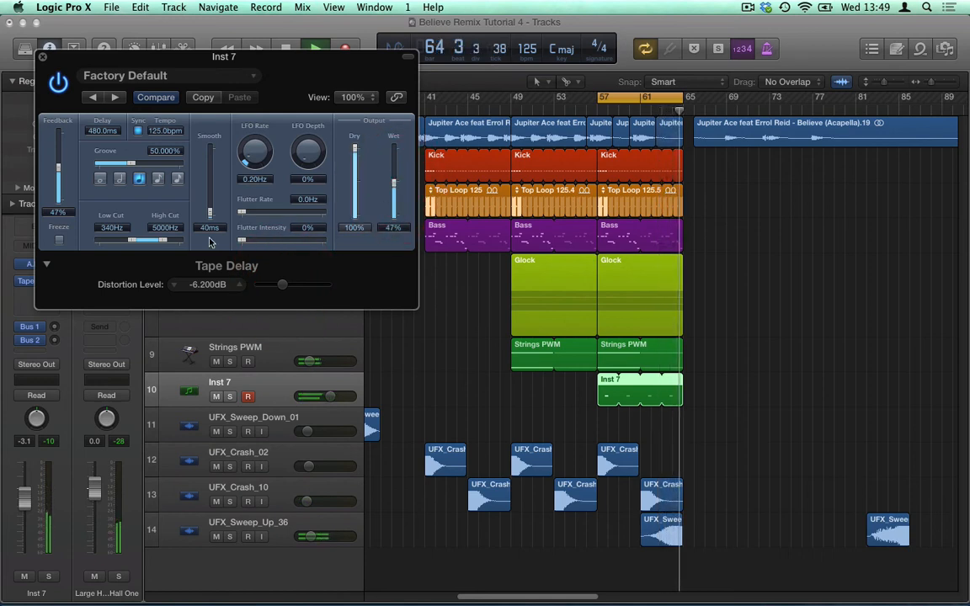
drag(130, 242, 138, 245)
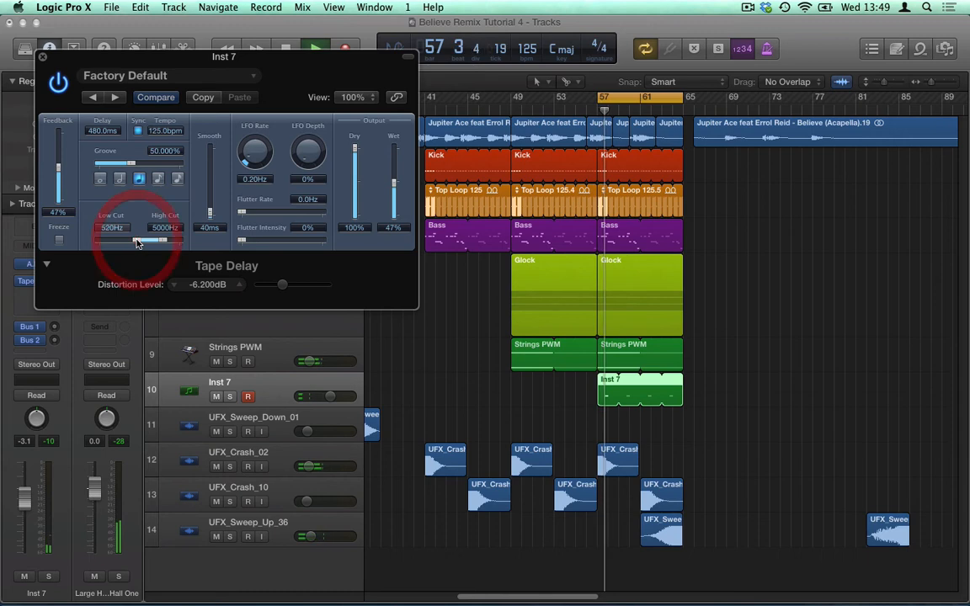
click(127, 224)
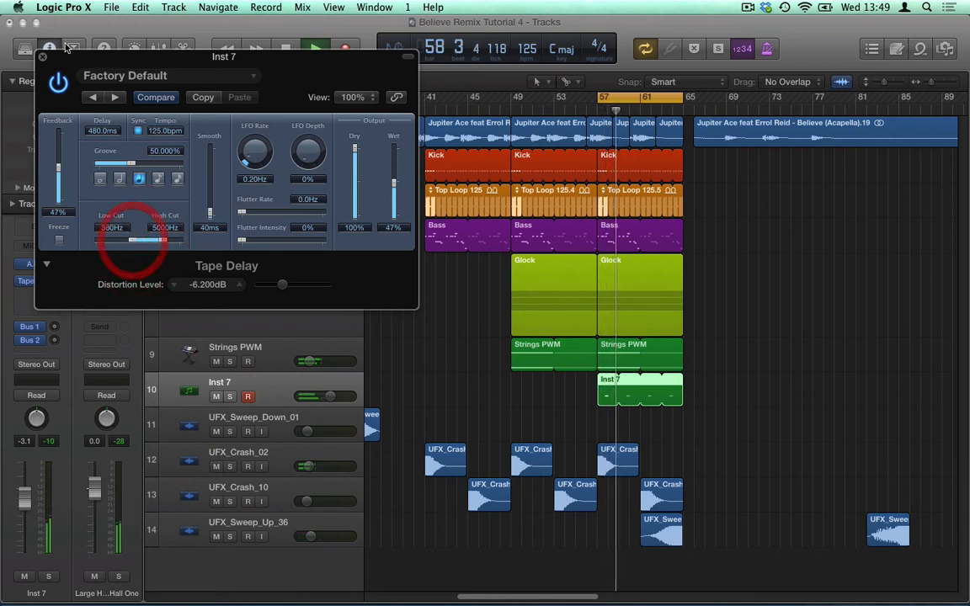
click(42, 56)
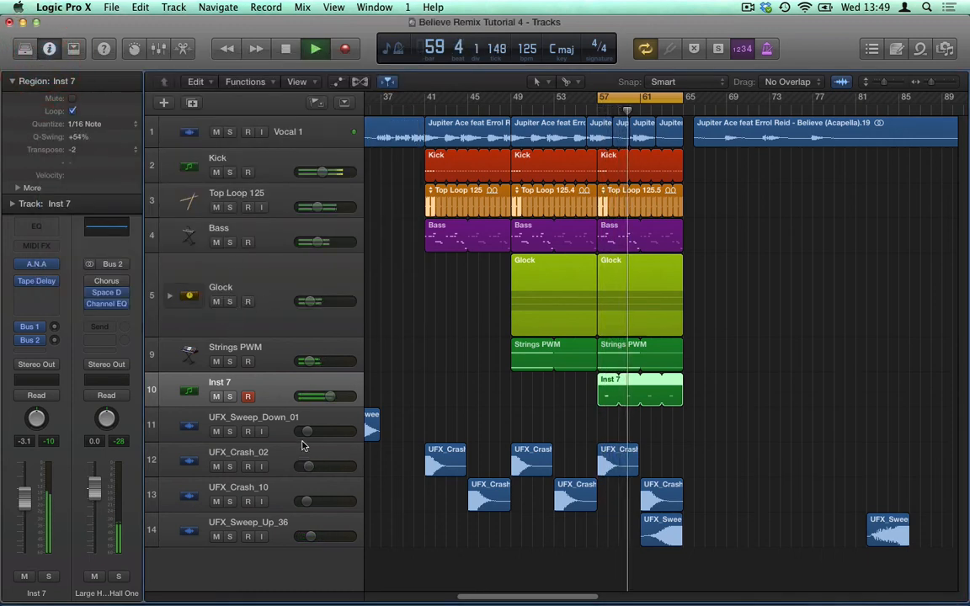
- Set the Inst 7 track volume to -6.8 dB and Top Loop 125 to -10.8 dB, and stop playback
mouse_move(330, 397)
mouse_down()
mouse_move(316, 413)
mouse_move(320, 400)
mouse_up()
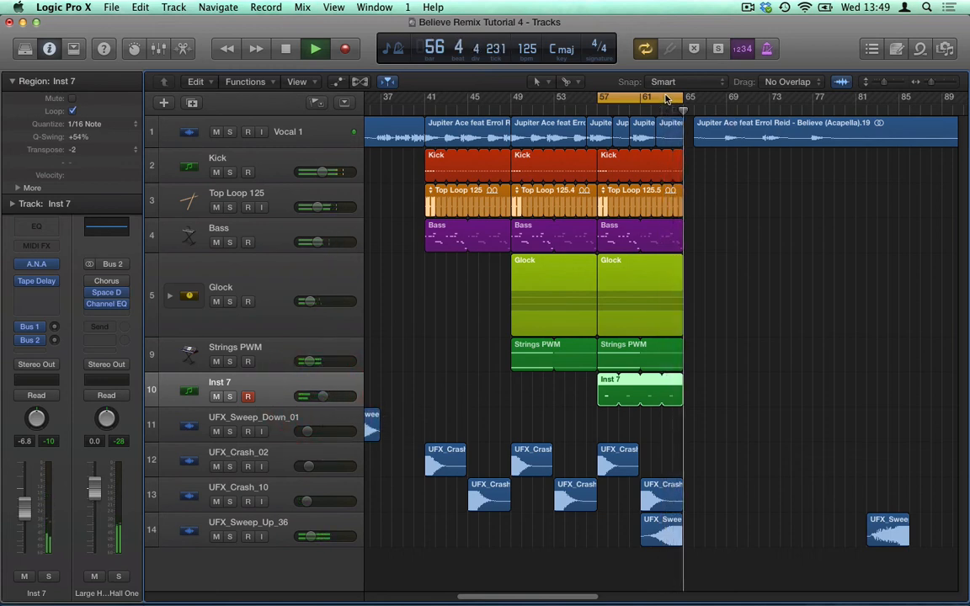
click(303, 197)
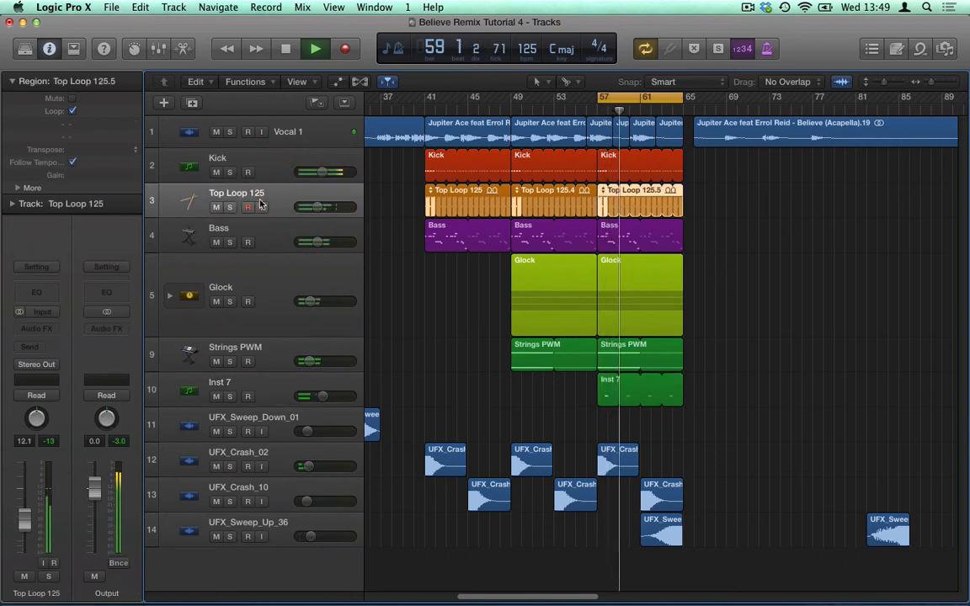
click(319, 208)
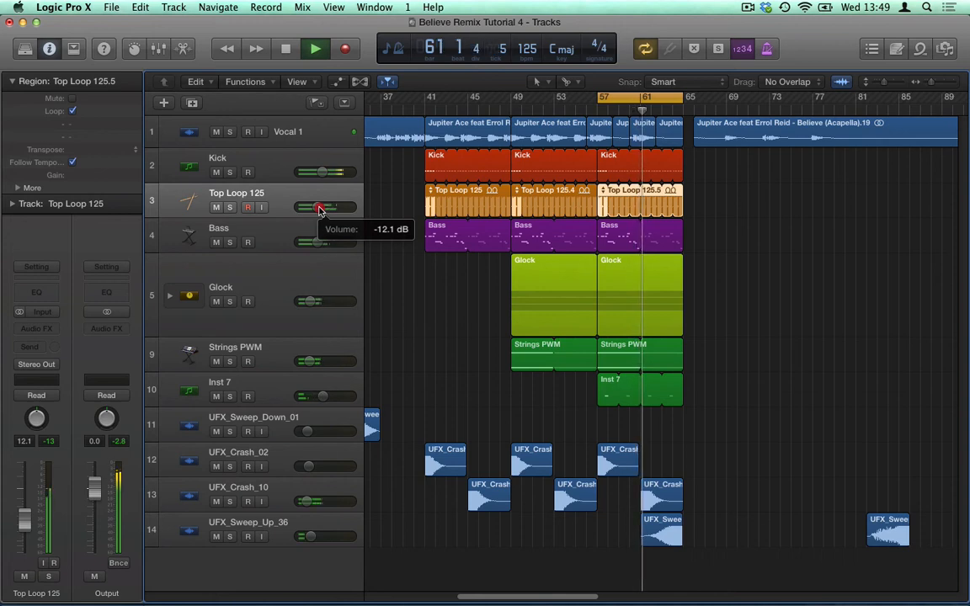
drag(319, 208, 325, 208)
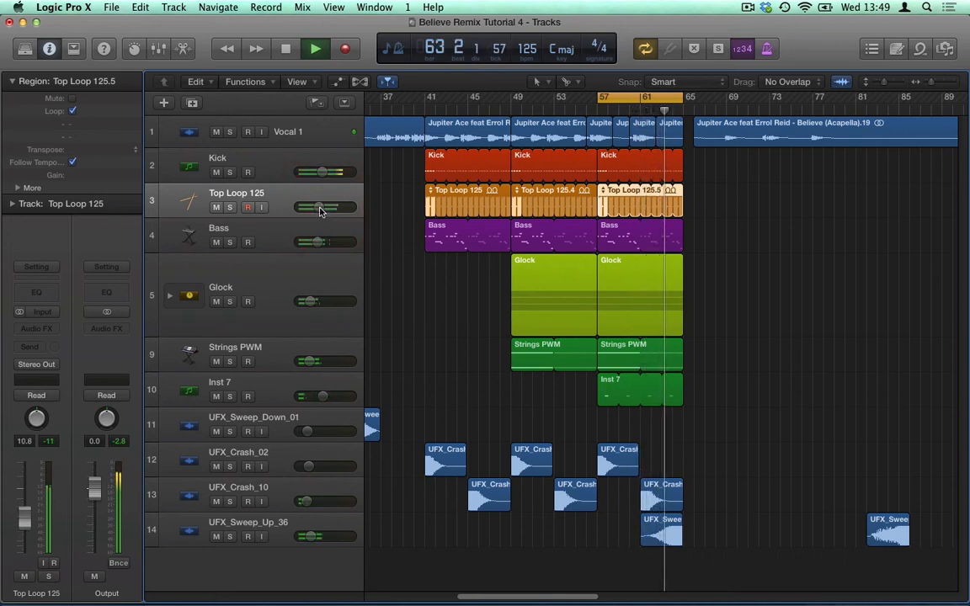
drag(322, 209, 317, 209)
key(space)
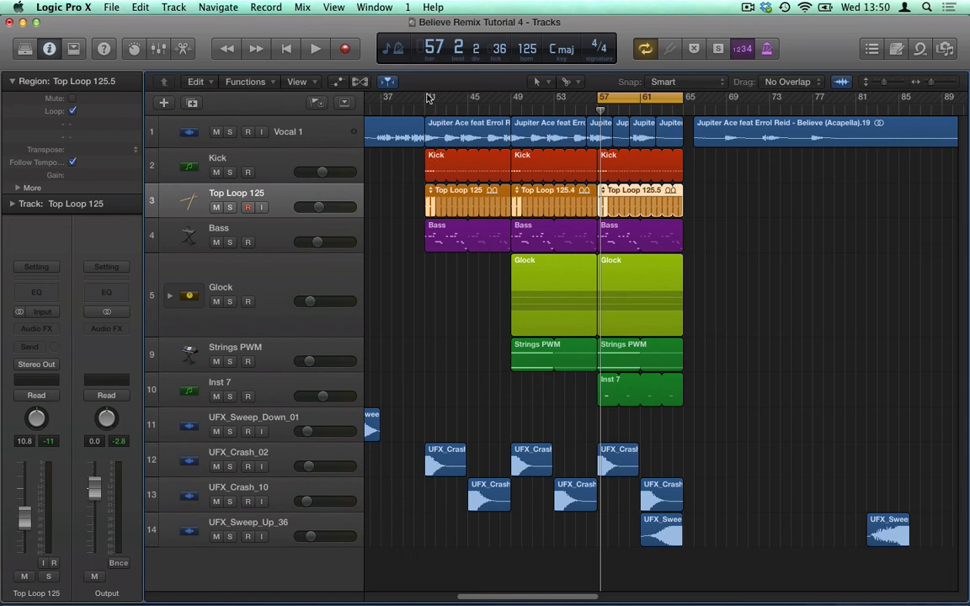
- Set the cycle range to bars 41-65, play through the section, turn cycling off and stop playback
drag(428, 98, 682, 101)
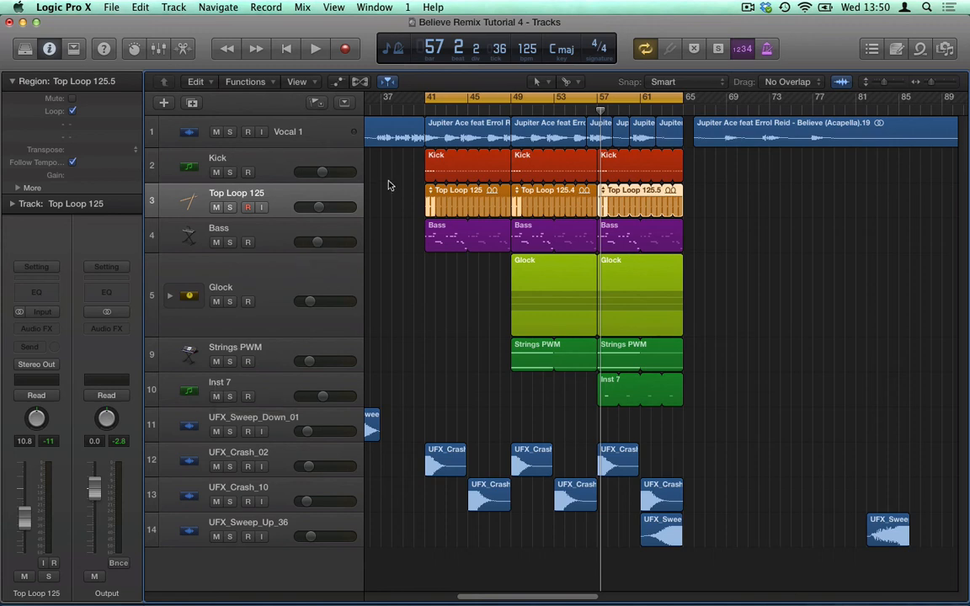
key(space)
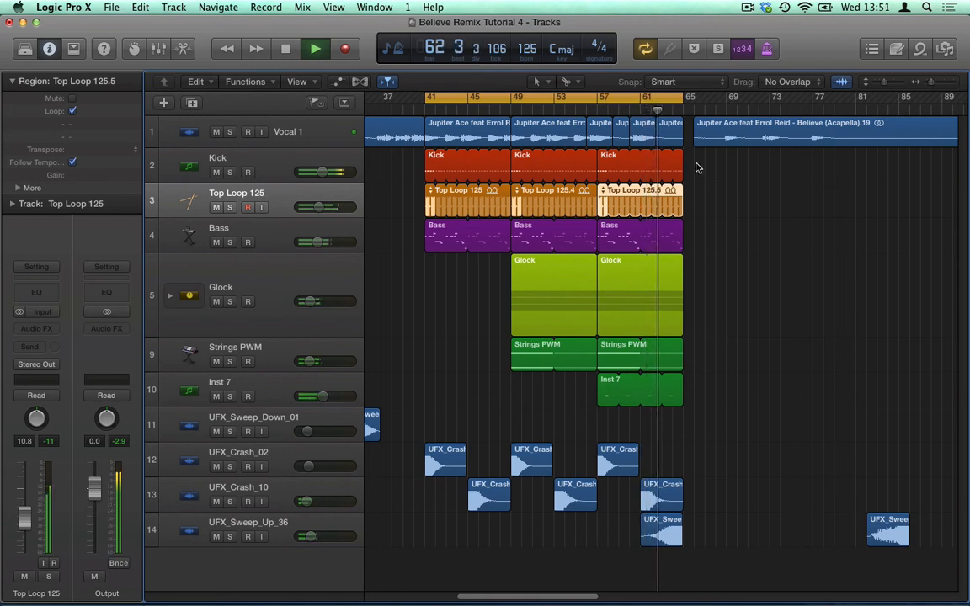
click(662, 97)
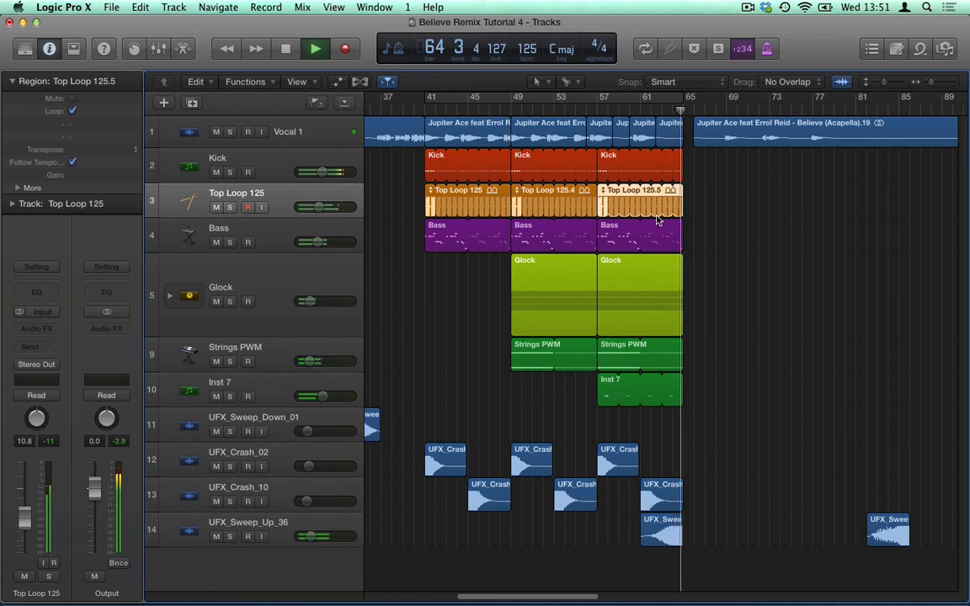
key(space)
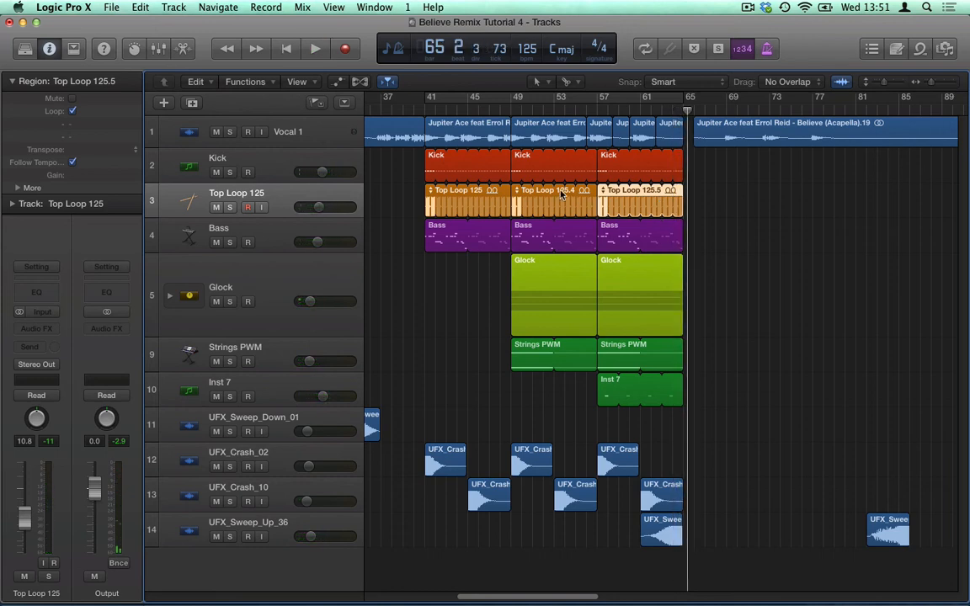
- Place the playhead at bar 48 and select the UFX_Sweep_Up_36 track, leaving cycling off and no regions selected
click(499, 110)
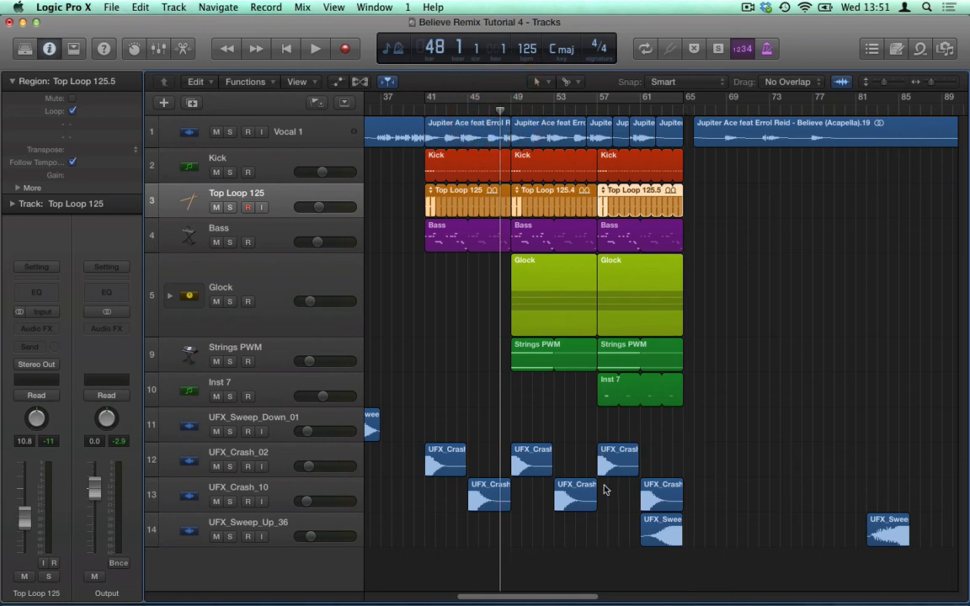
click(660, 529)
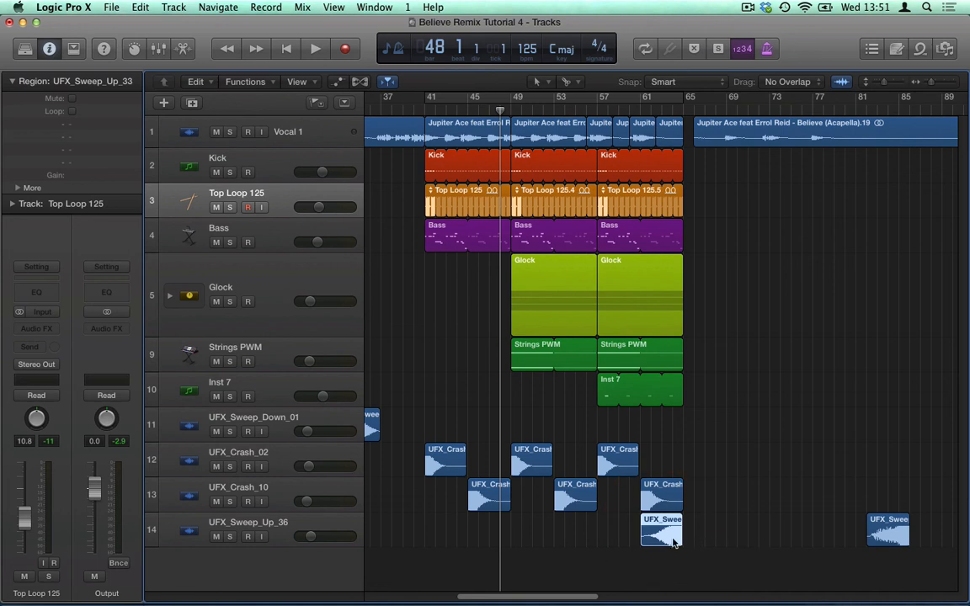
click(570, 543)
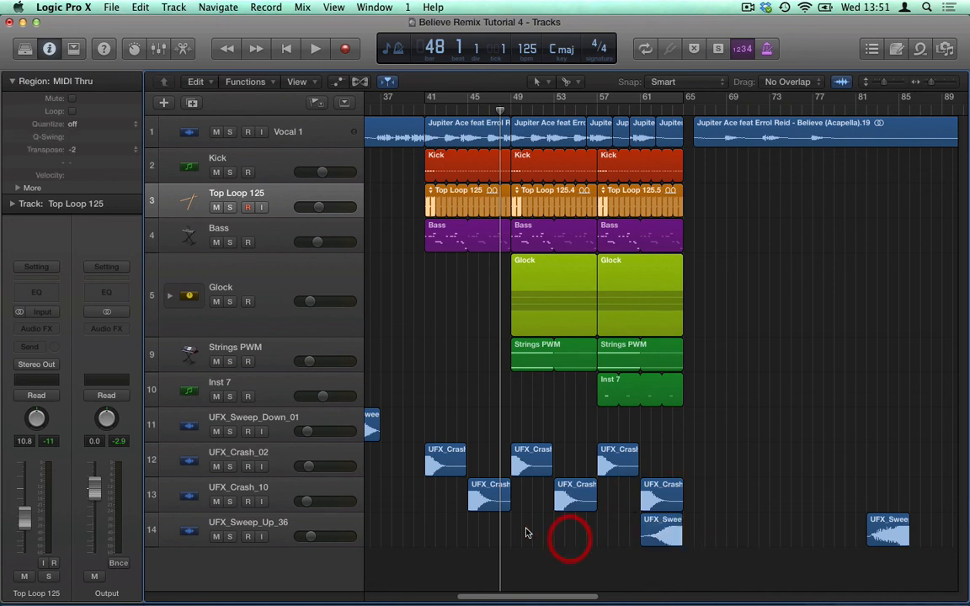
click(272, 531)
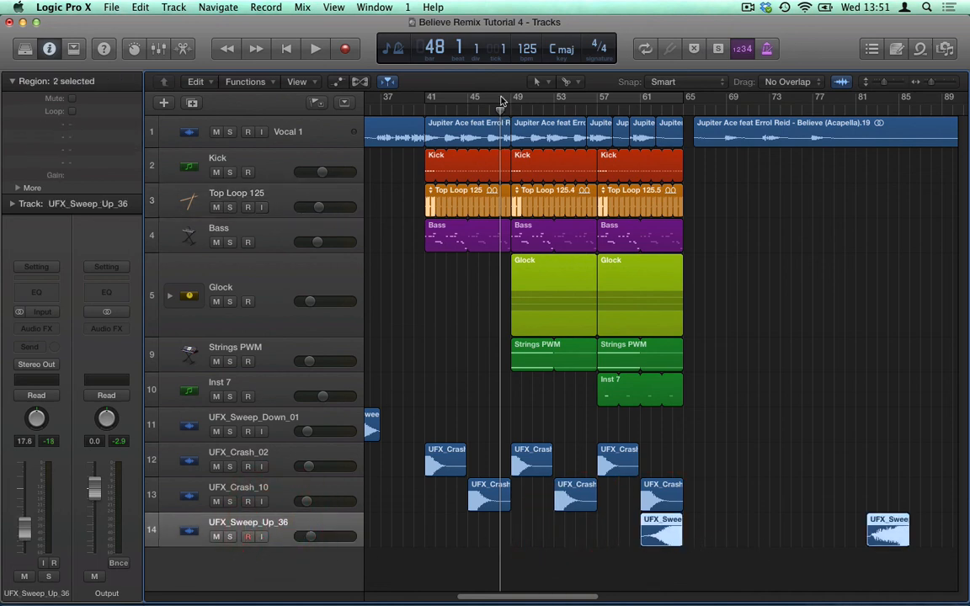
click(504, 97)
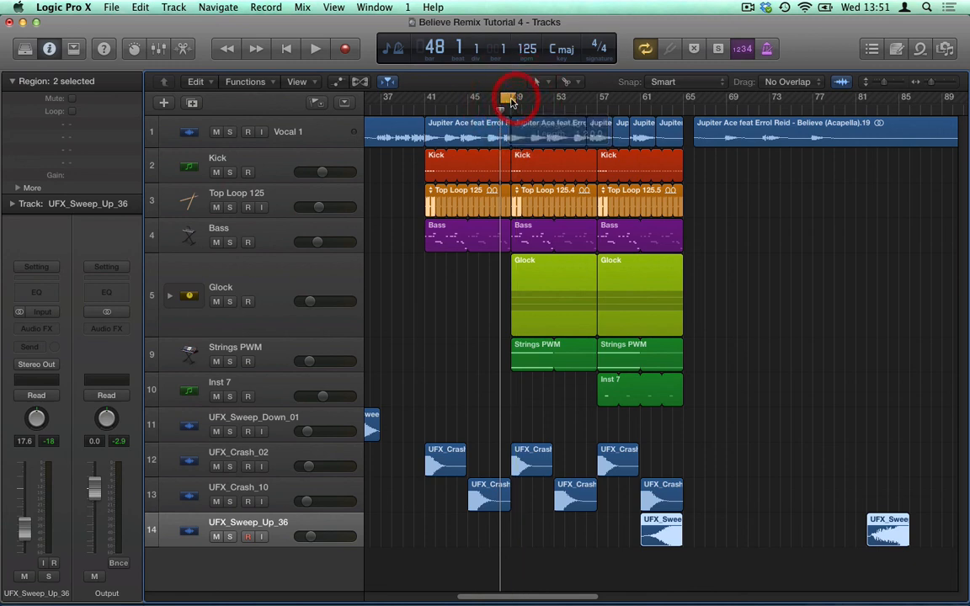
click(512, 101)
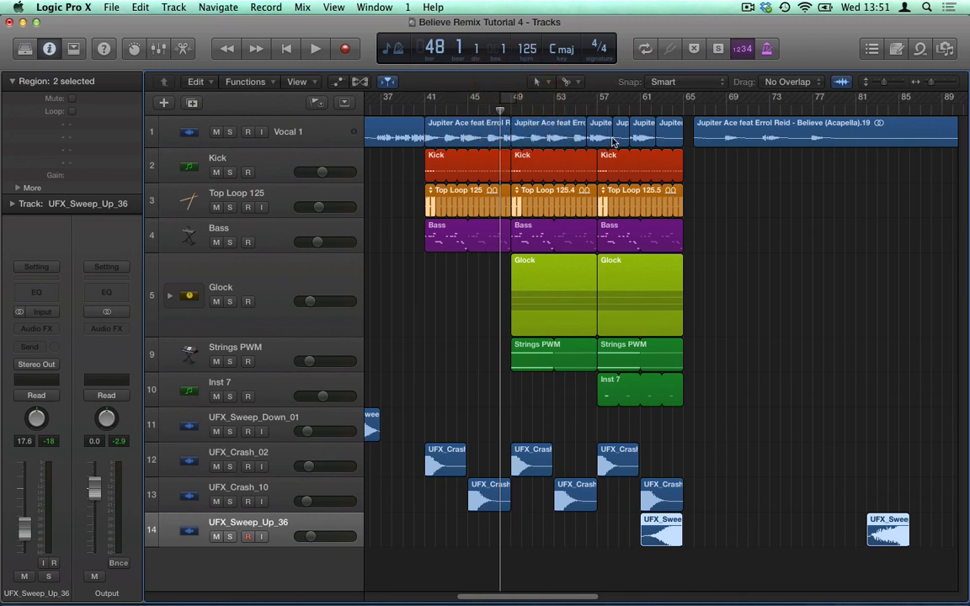
click(477, 537)
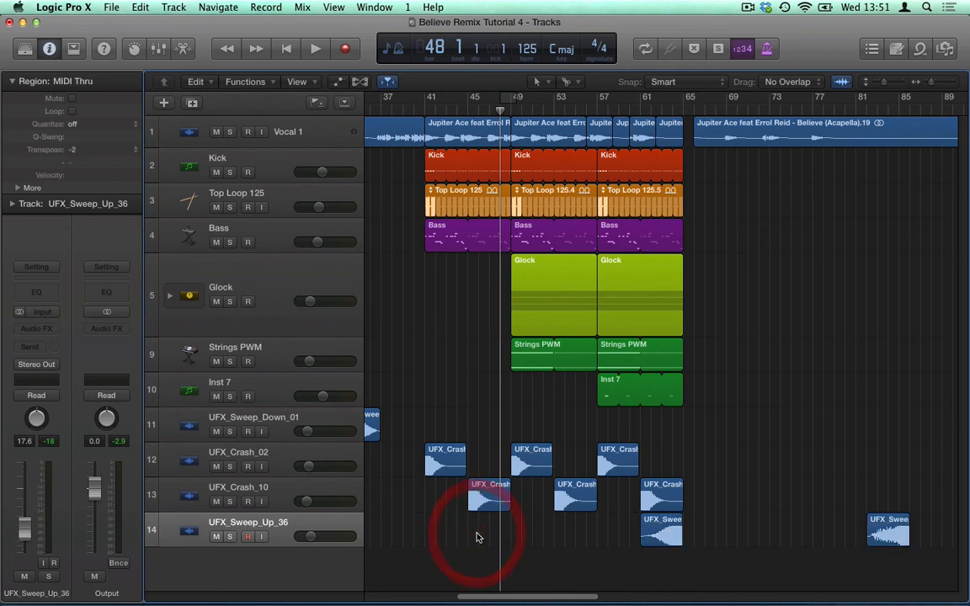
- Open the file browser and preview the shortest sweep-up samples: UFX_Sweep_Up_22, 12, 11, 10, 09 and 08
click(947, 49)
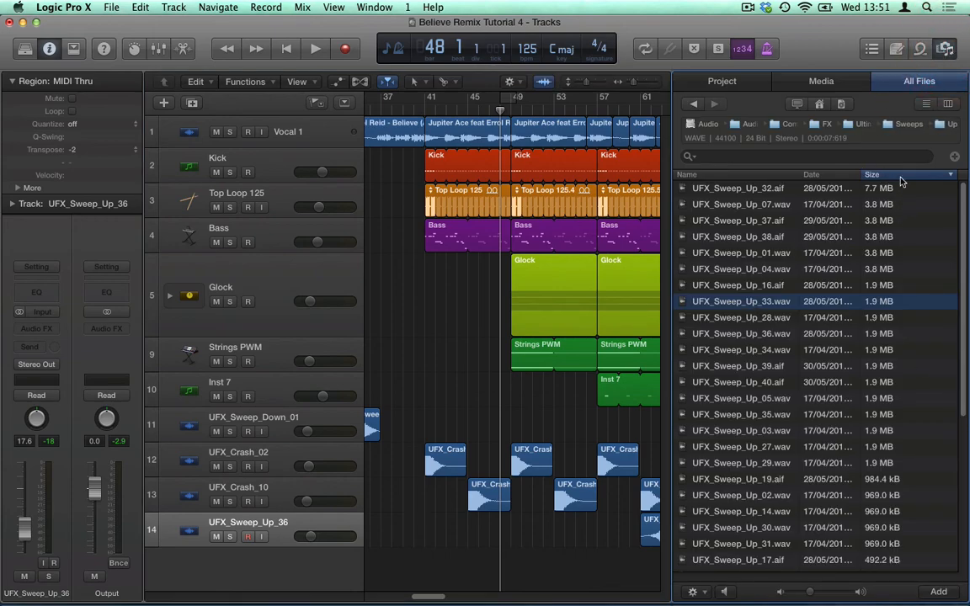
drag(969, 294, 959, 519)
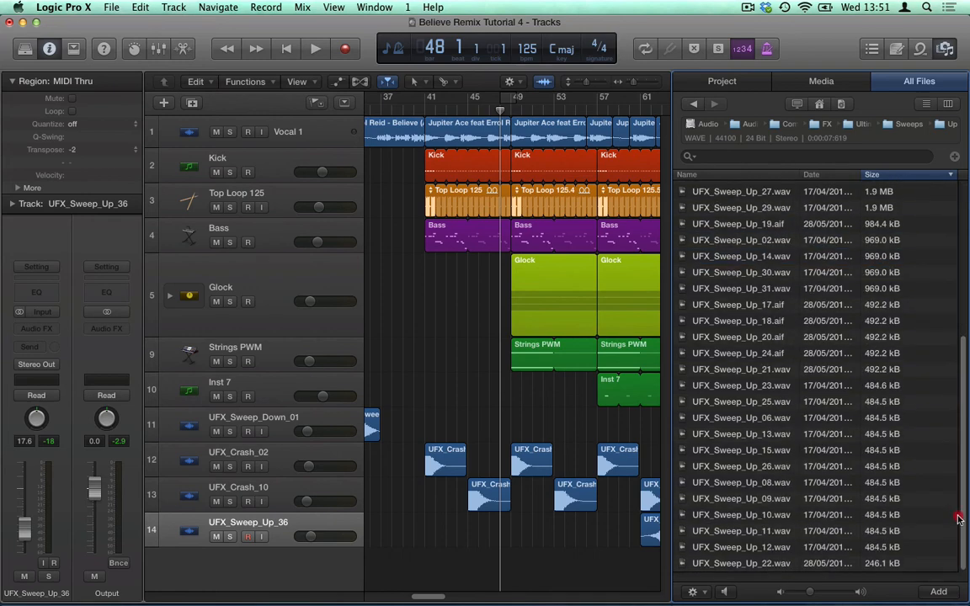
click(758, 565)
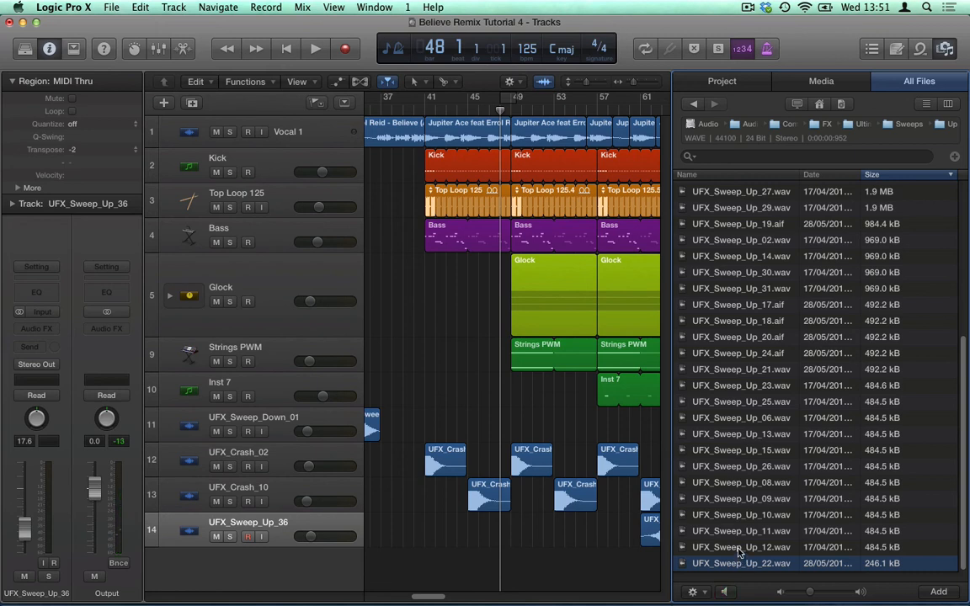
click(740, 548)
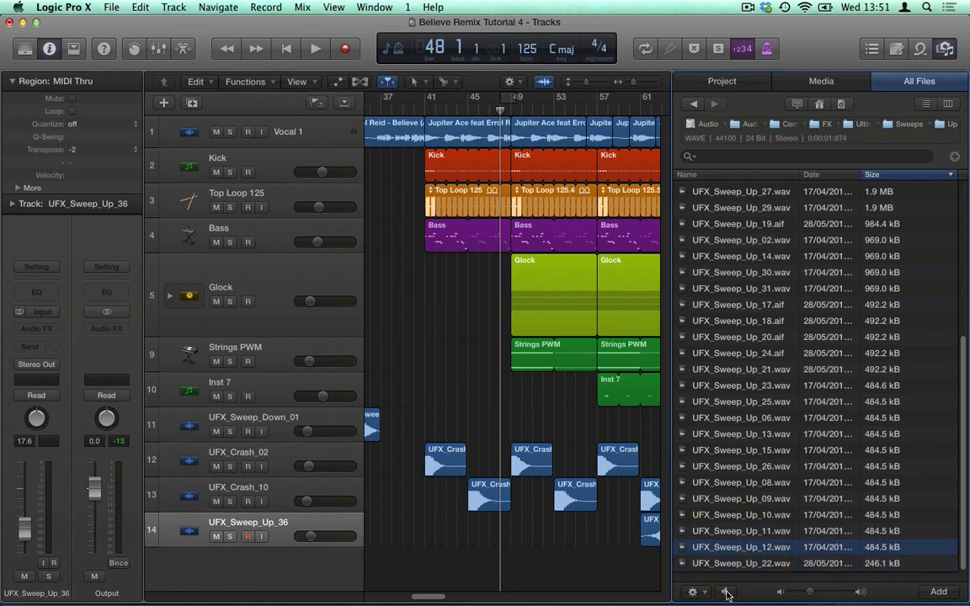
click(732, 535)
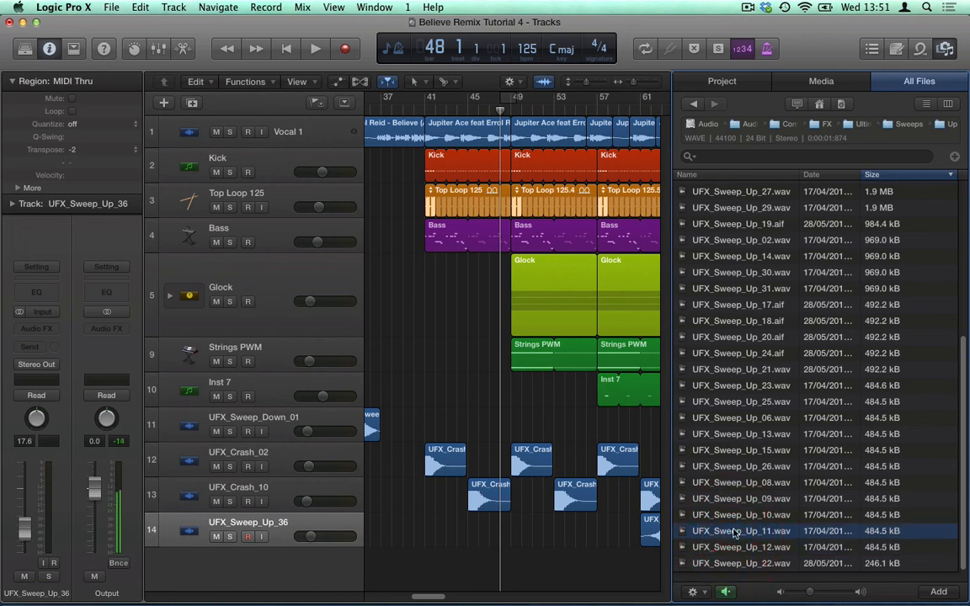
click(736, 515)
click(727, 593)
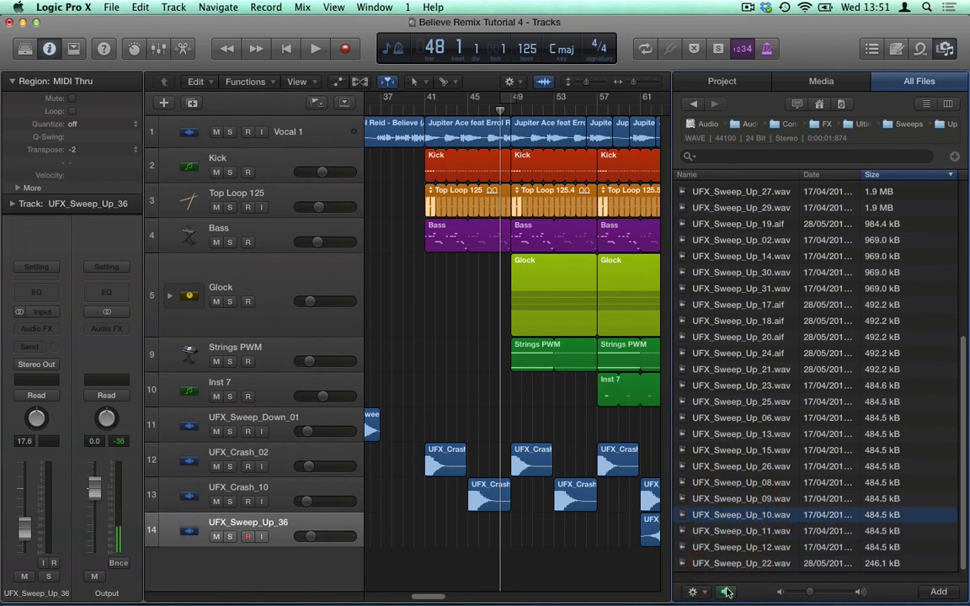
click(738, 499)
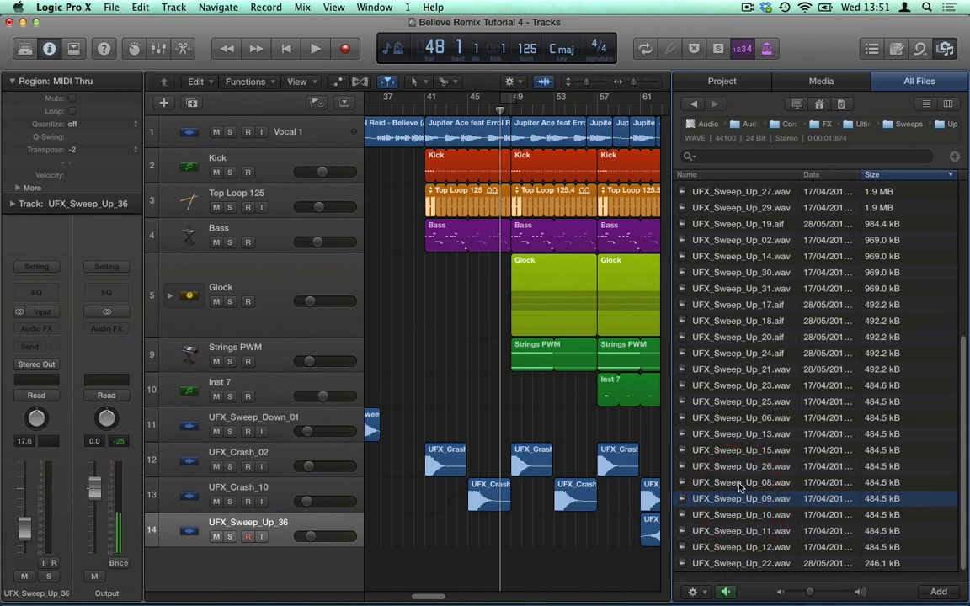
click(738, 482)
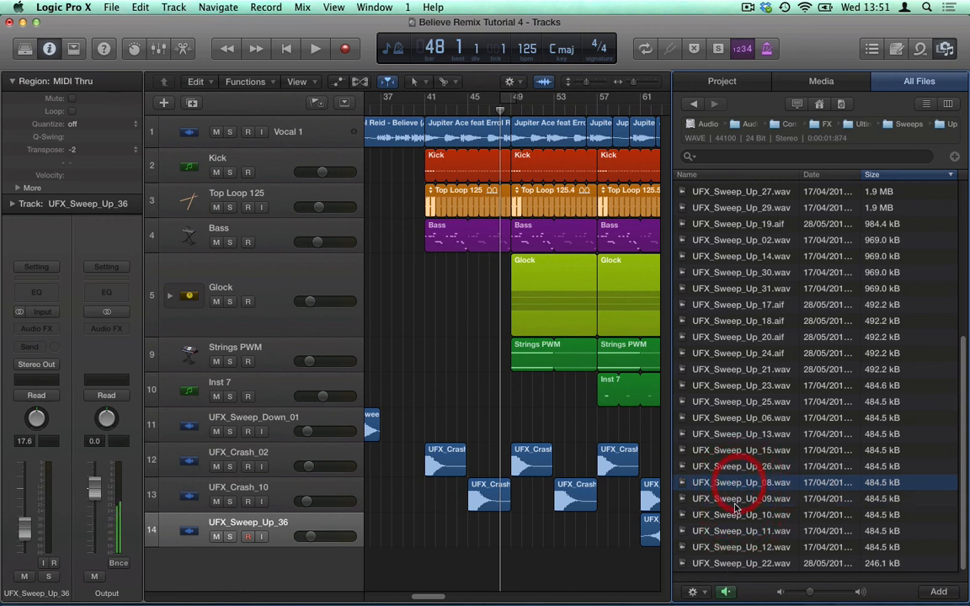
- Try UFX_Sweep_Up_22.wav just before bar 49 on the UFX_Sweep_Up_36 track, play it back, and delete its region
click(729, 565)
drag(732, 563, 509, 532)
click(503, 538)
click(540, 528)
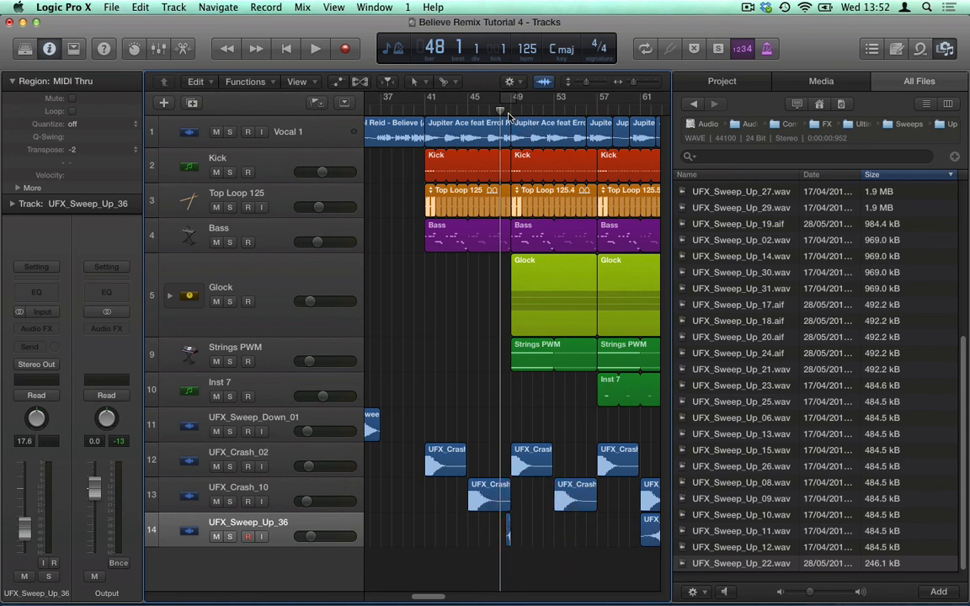
key(space)
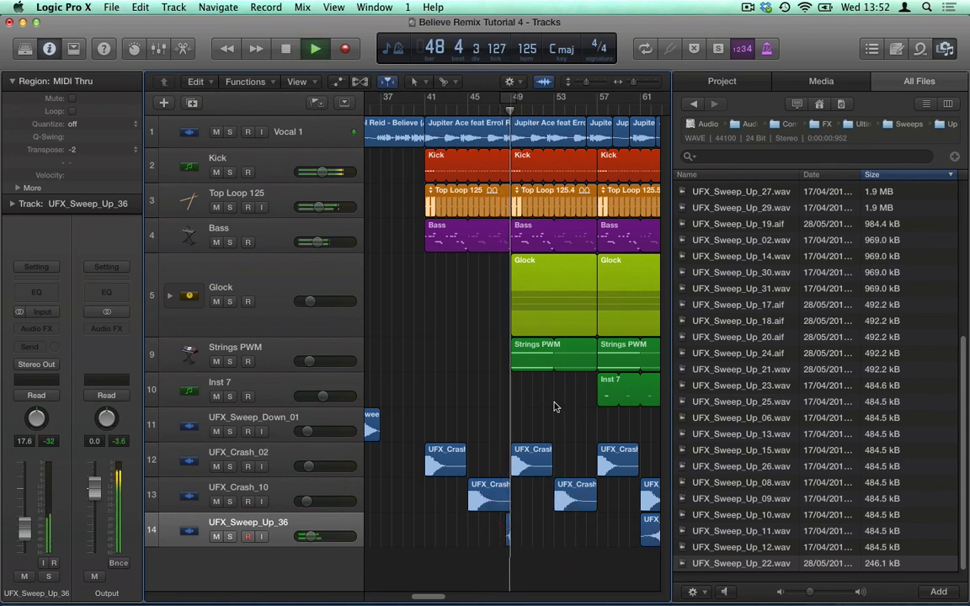
key(space)
click(497, 535)
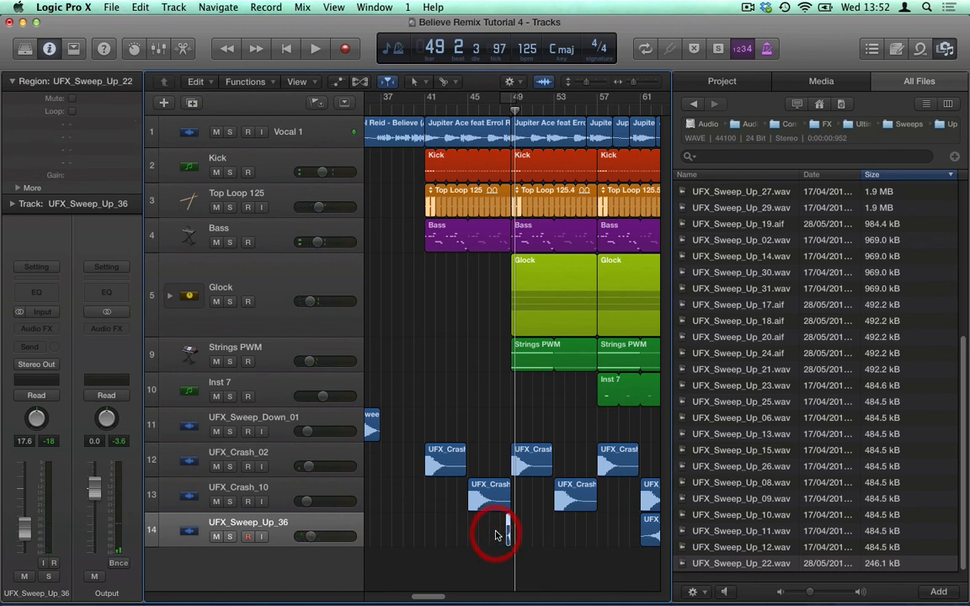
key(Delete)
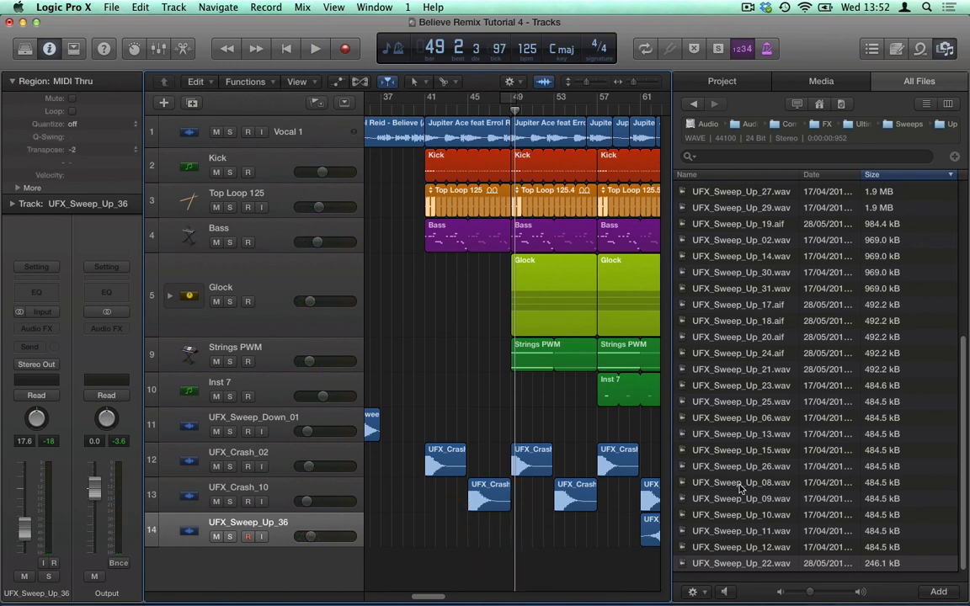
- Add UFX_Sweep_Up_09.wav at bar 48 on the UFX_Sweep_Up_36 track, play the transition, and close the file browser
click(739, 496)
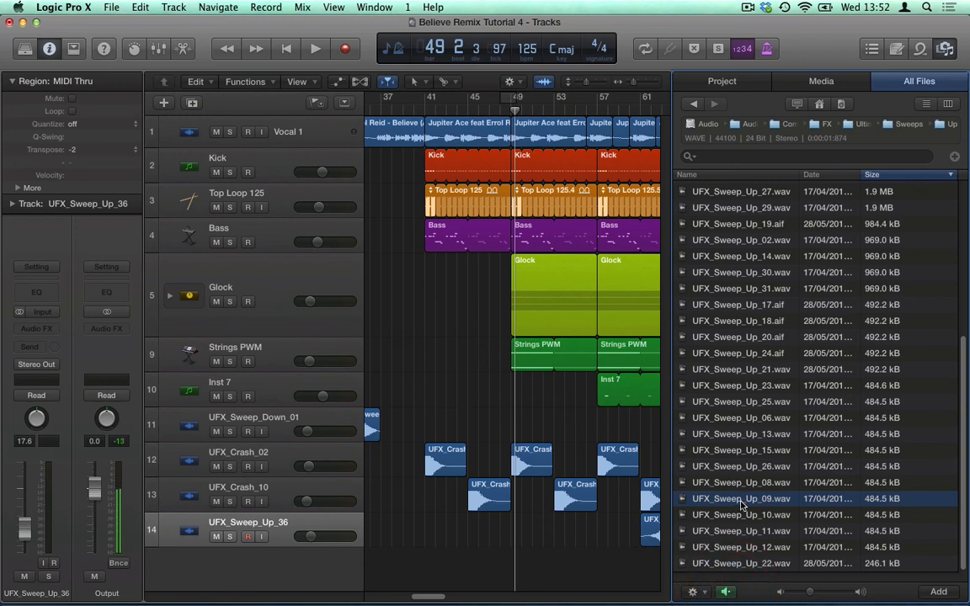
drag(741, 504, 508, 537)
double_click(500, 111)
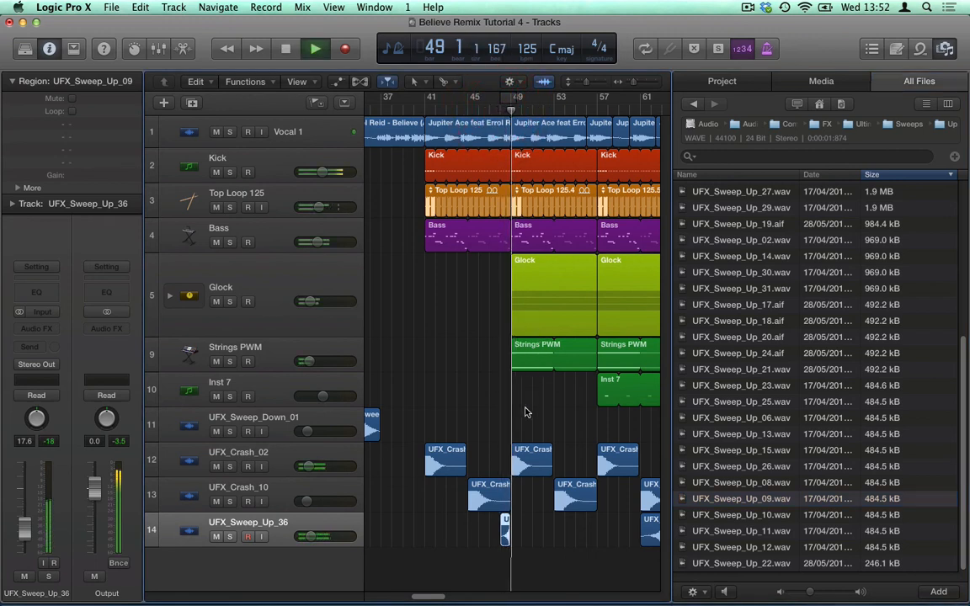
key(space)
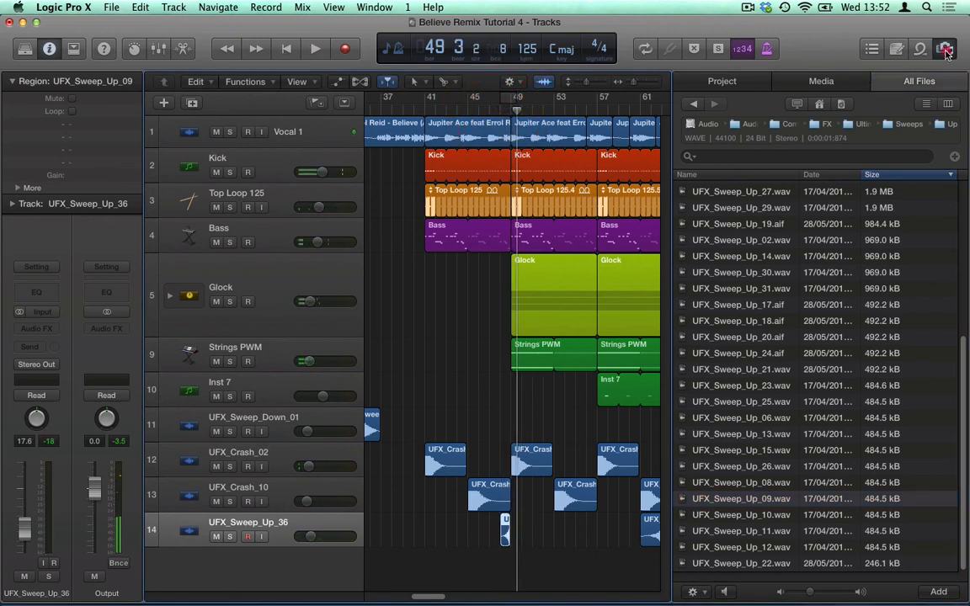
click(945, 48)
click(503, 111)
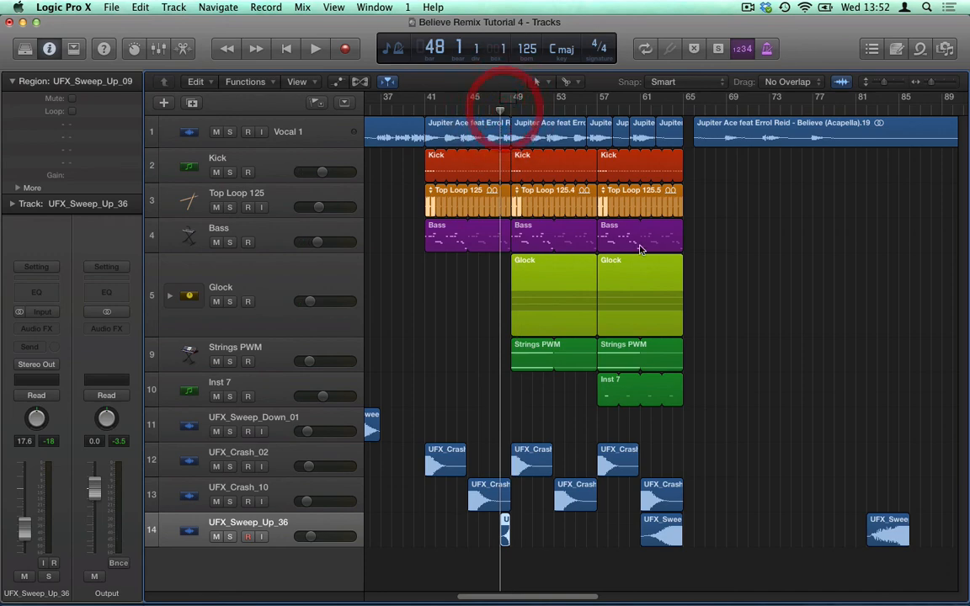
- Move the UFX_Sweep_Up_09 region slightly later to end approximately at bar 49, and place the playhead at bar 49
drag(940, 86, 950, 88)
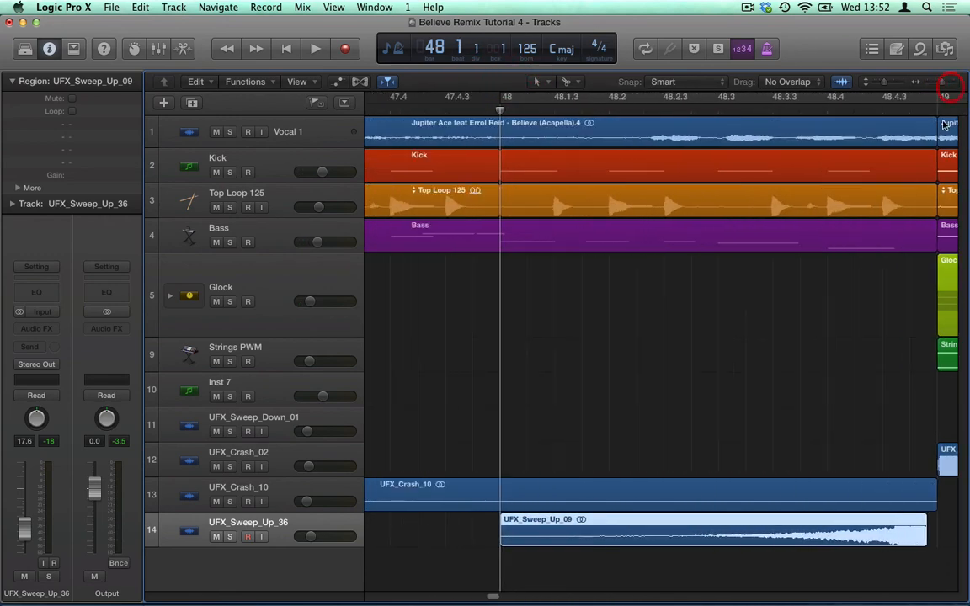
click(927, 111)
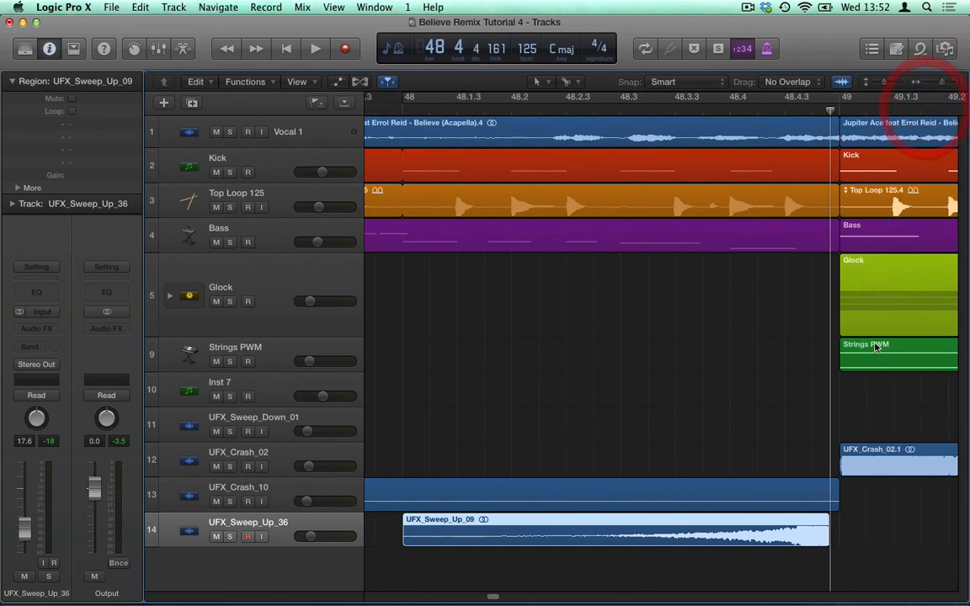
drag(489, 598, 493, 598)
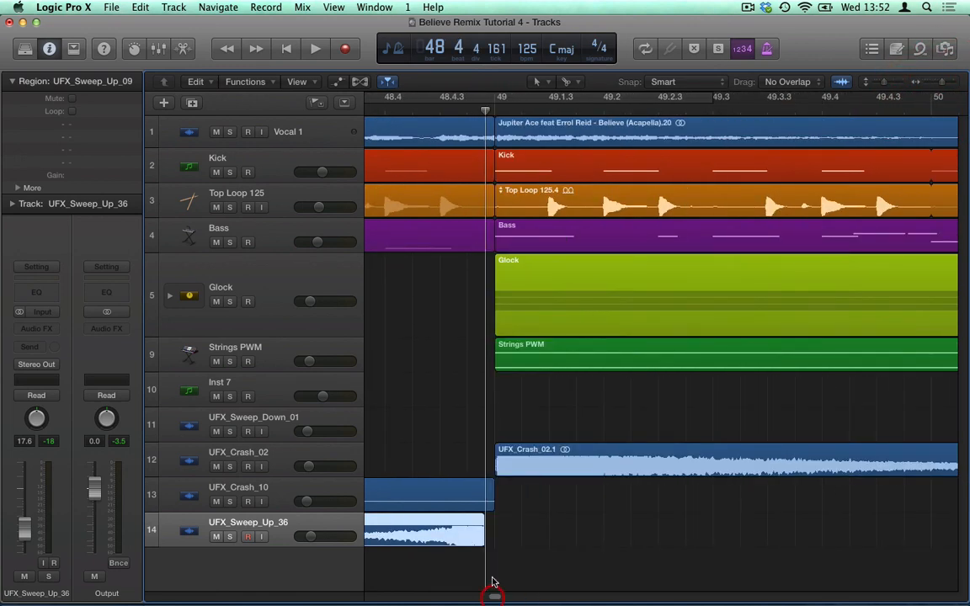
click(495, 111)
click(468, 110)
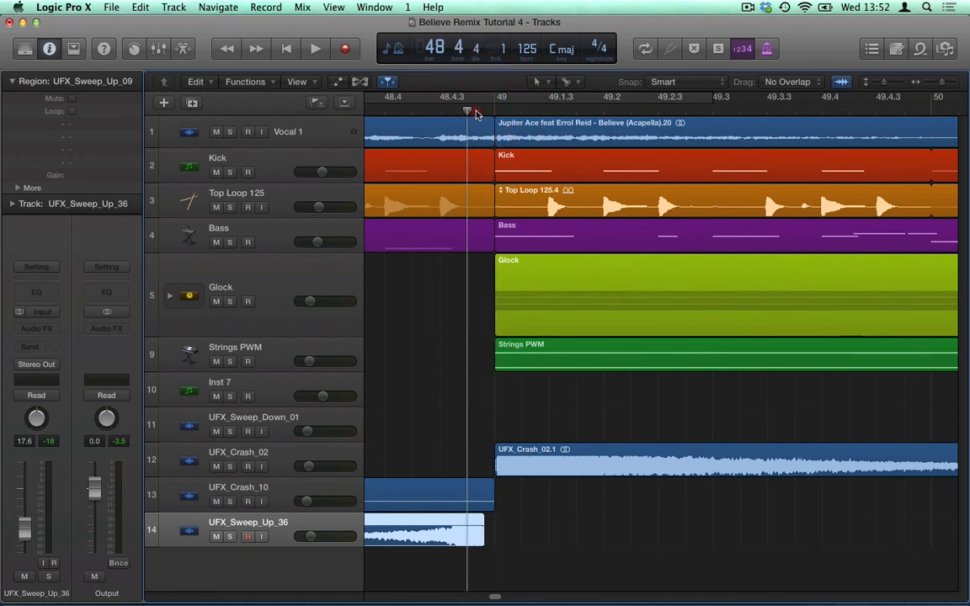
drag(472, 526, 482, 525)
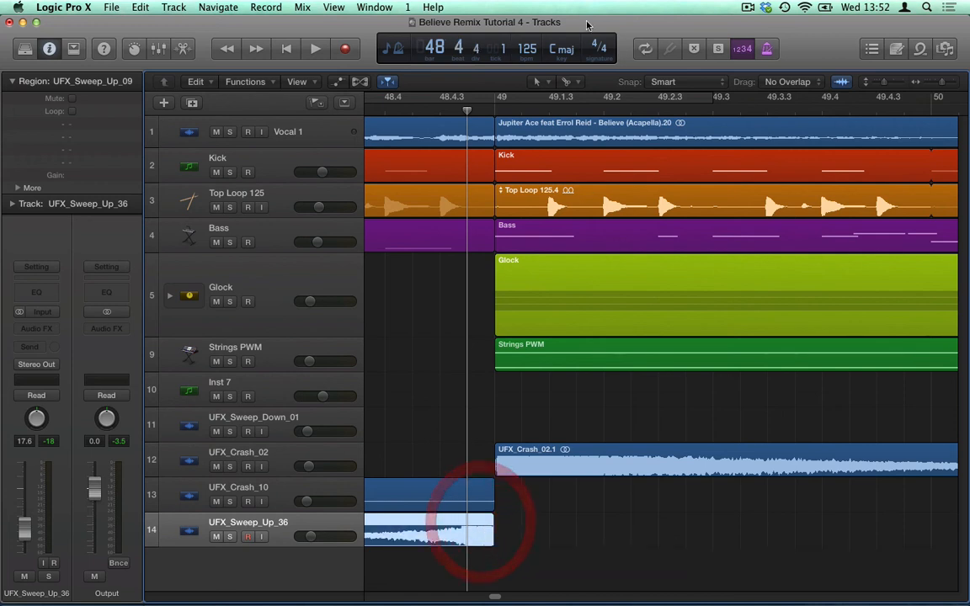
click(494, 110)
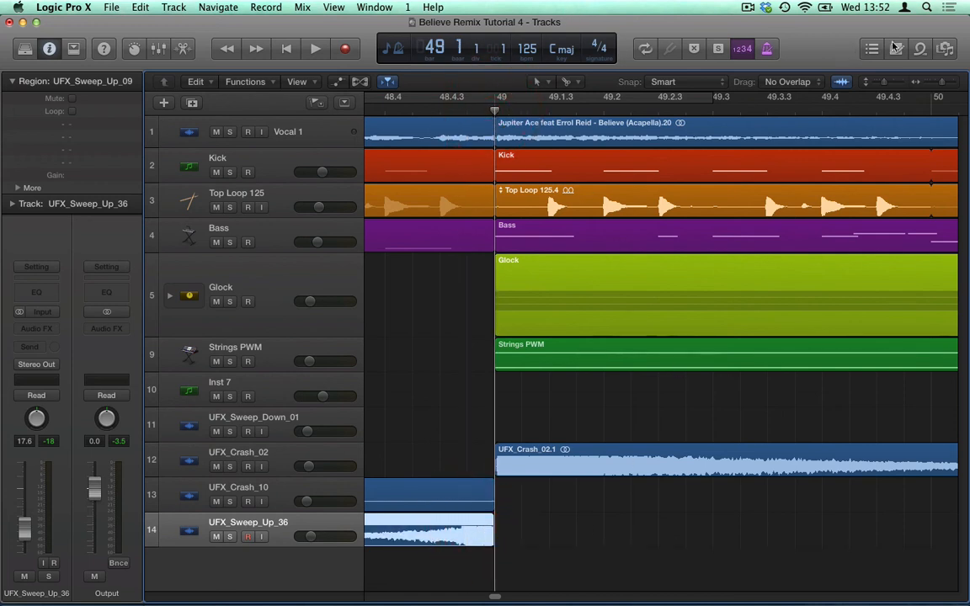
- Fine-align the end of the UFX_Sweep_Up_09 region with the bar 49 line at a closer zoom
click(944, 85)
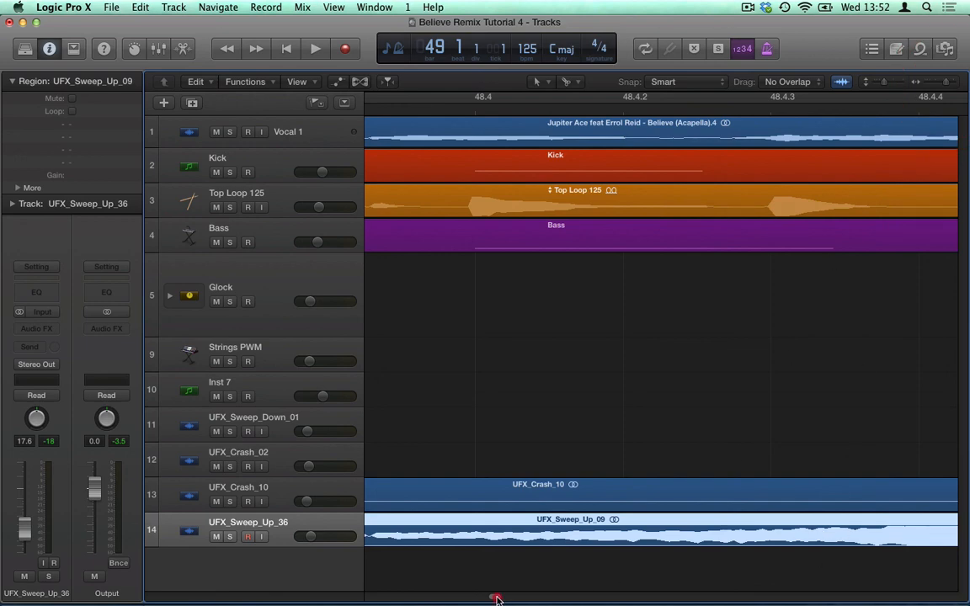
mouse_move(497, 600)
mouse_down()
mouse_move(529, 600)
mouse_move(495, 599)
mouse_up()
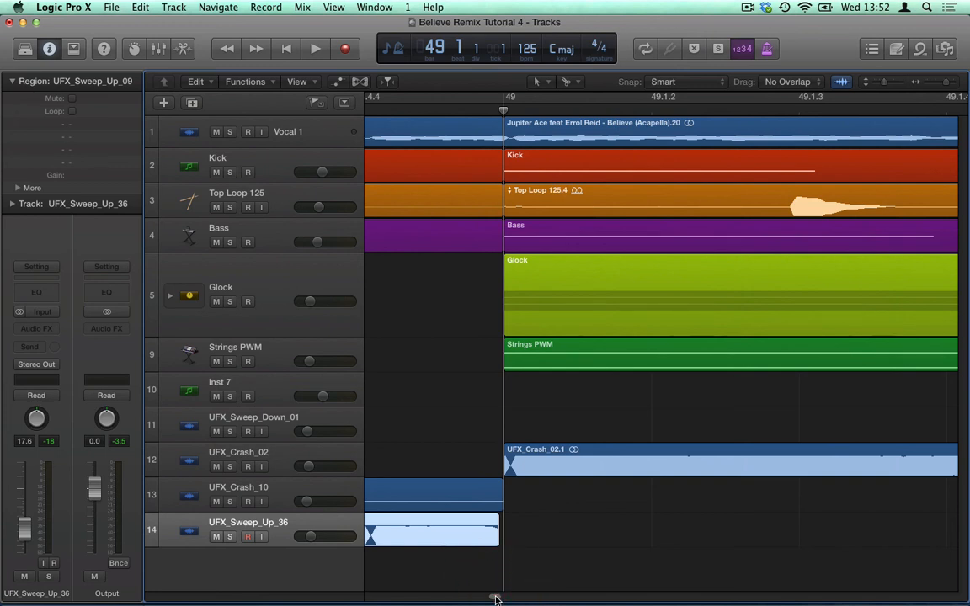
drag(496, 598, 454, 598)
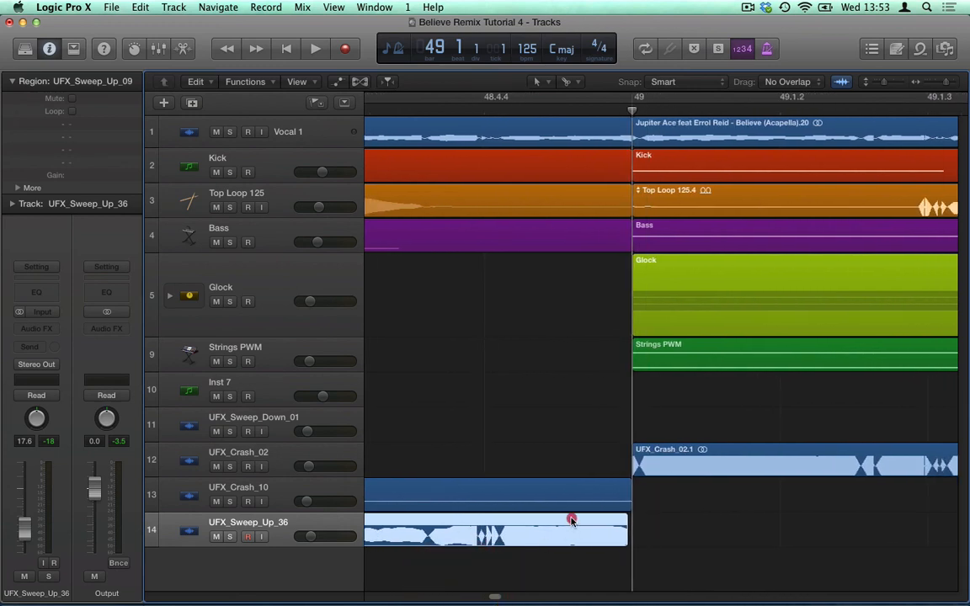
drag(571, 521, 611, 537)
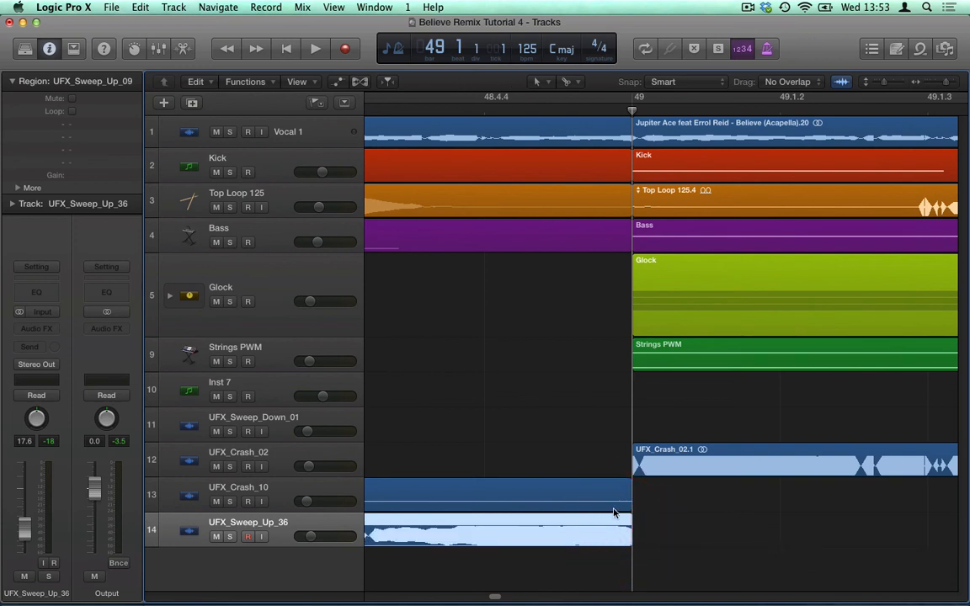
- Play the transition into bar 49 twice, starting once from mid-bar 48 and once from bar 48
drag(945, 82, 938, 81)
click(581, 110)
key(space)
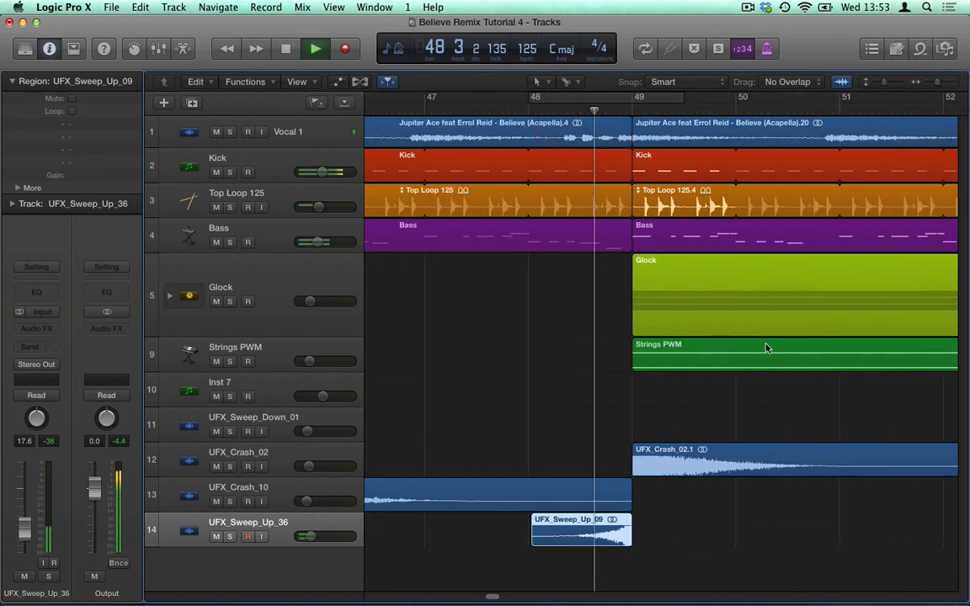
key(space)
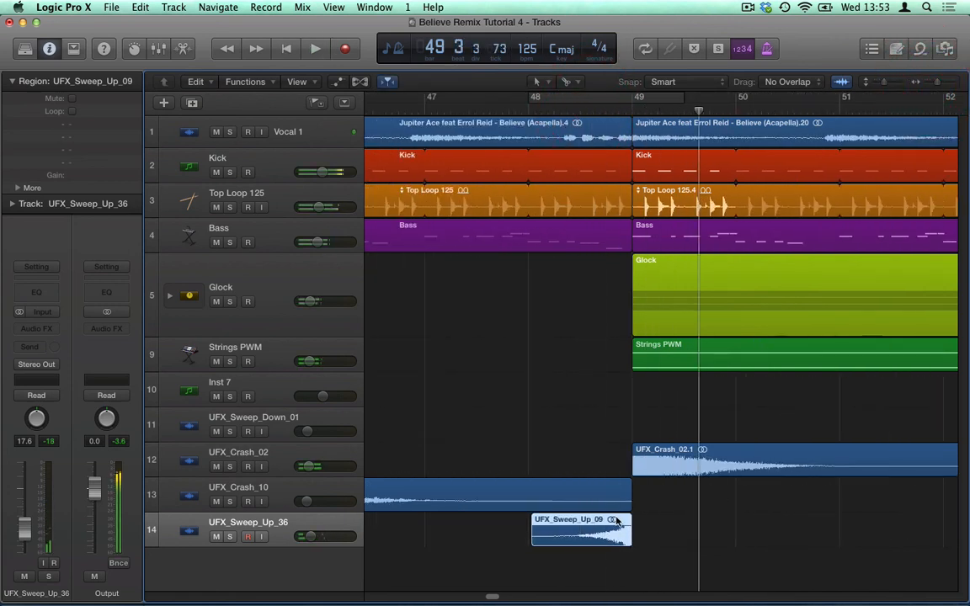
click(527, 112)
key(space)
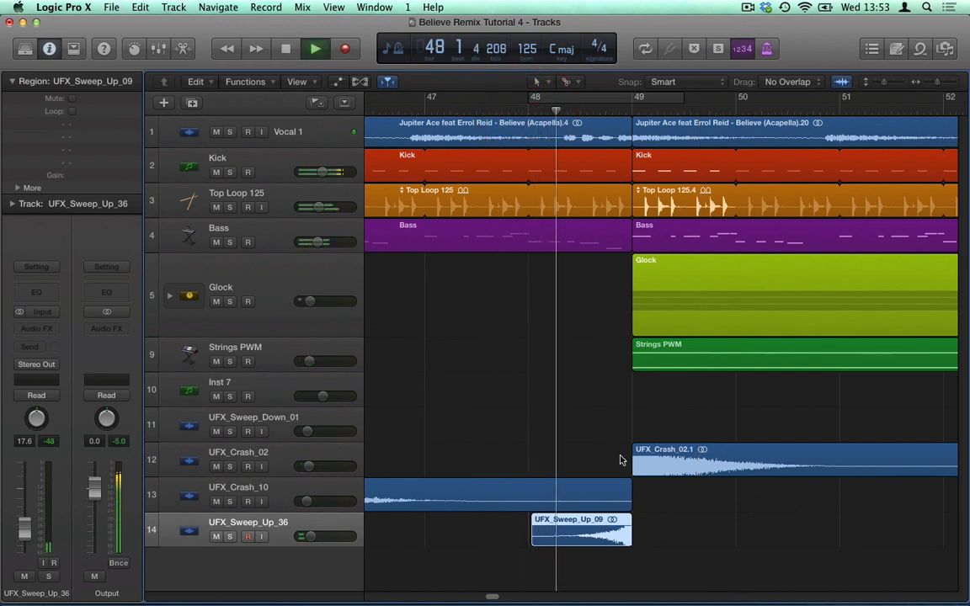
key(space)
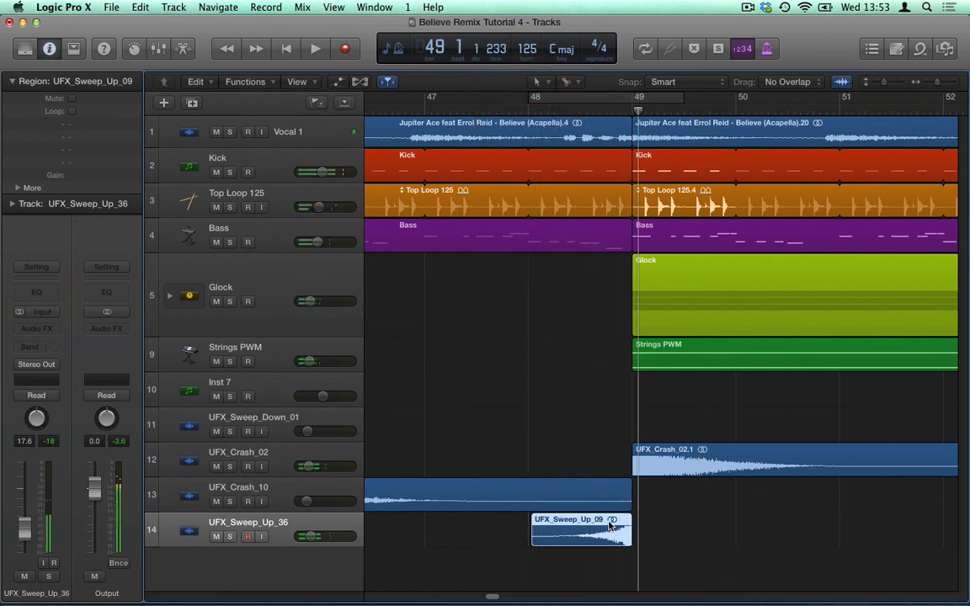
- Play the UFX_Sweep_Up_09 region in solo, shift it slightly later to end just past bar 49, and turn solo off
click(645, 587)
click(606, 526)
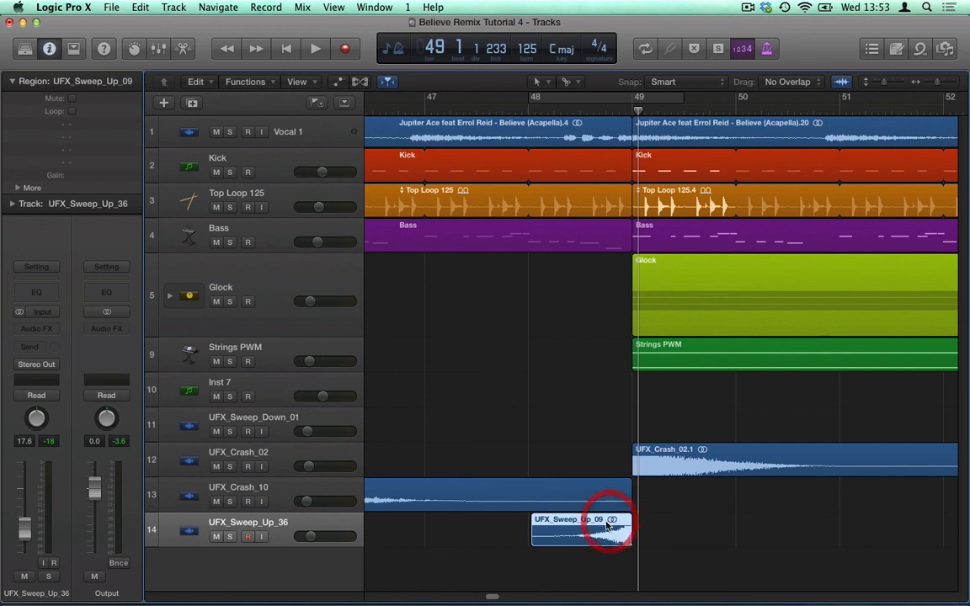
key(ctrl+s)
click(592, 110)
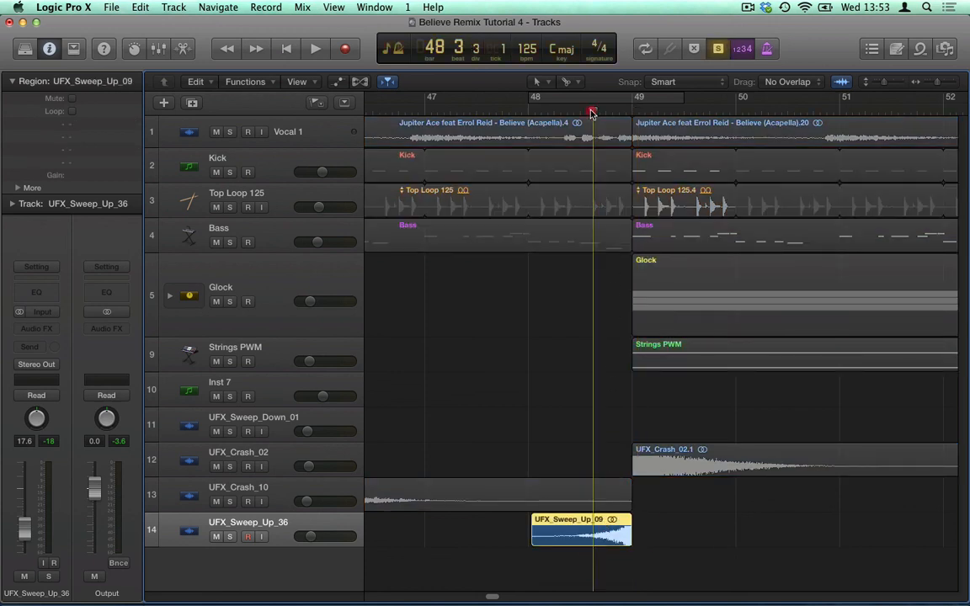
key(space)
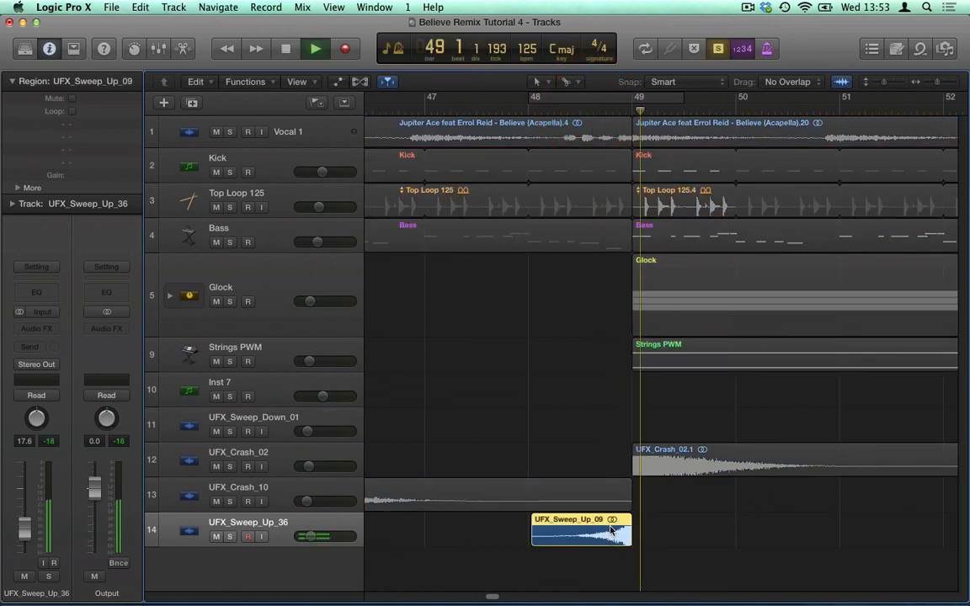
key(space)
drag(610, 526, 620, 528)
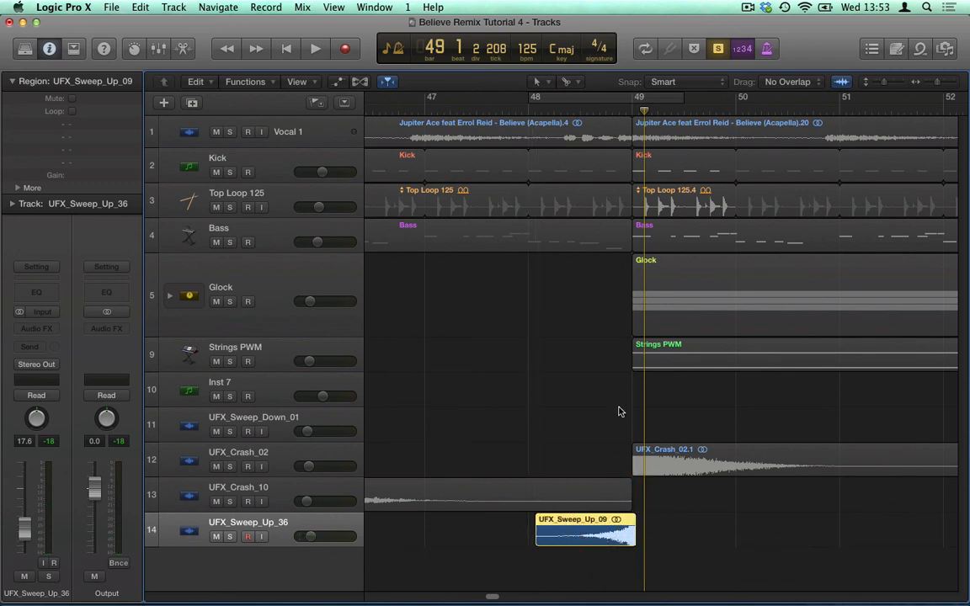
key(ctrl+s)
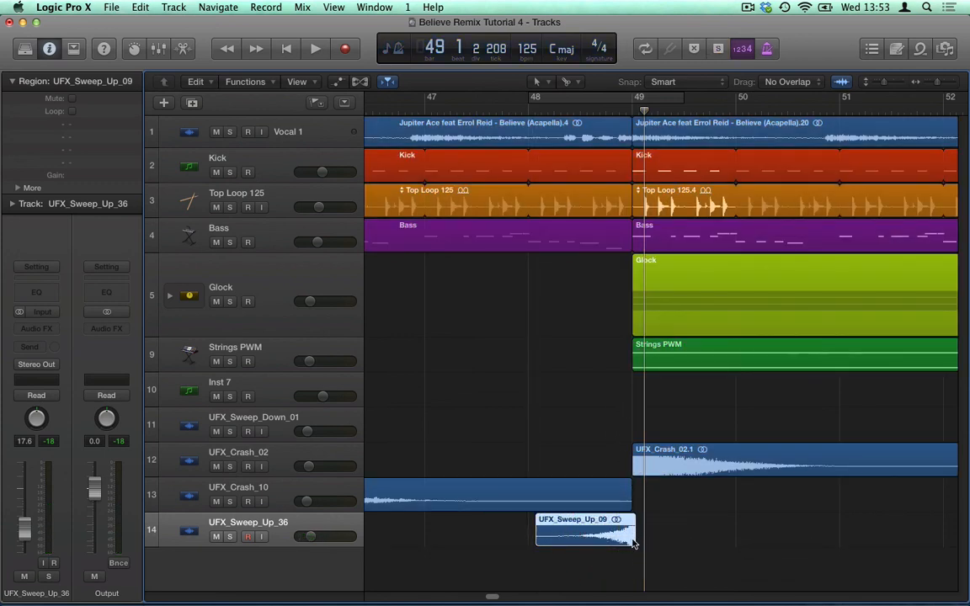
- Cut the UFX_Sweep_Up_09 region at bar 49 and delete the short tail extending past the bar line
click(633, 111)
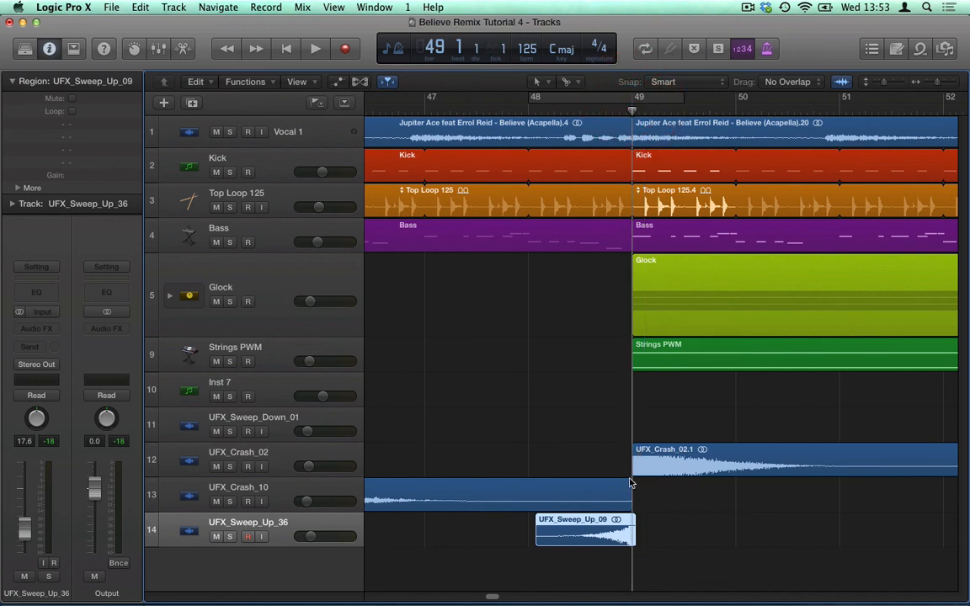
mouse_move(635, 543)
mouse_down()
mouse_move(625, 546)
mouse_move(640, 536)
mouse_up()
super+click(631, 538)
key(Delete)
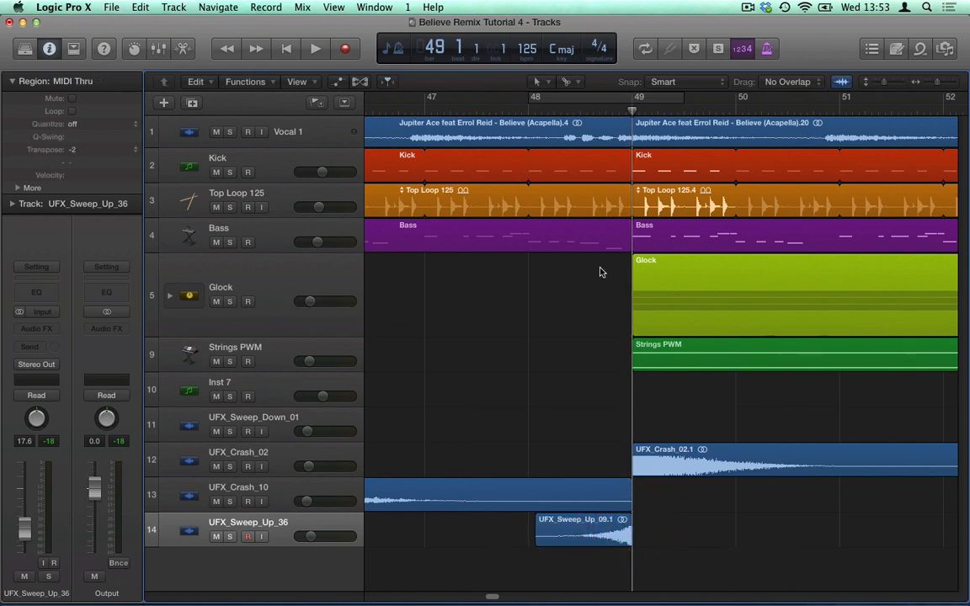
- Play the transition into bar 49 from the middle of bar 48 to check the shortened sweep
click(585, 109)
key(space)
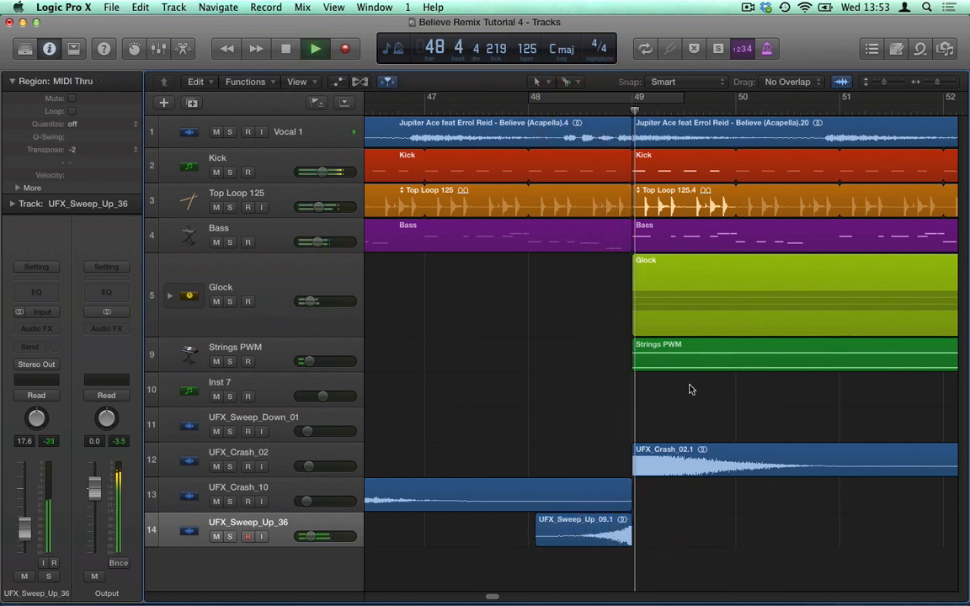
key(space)
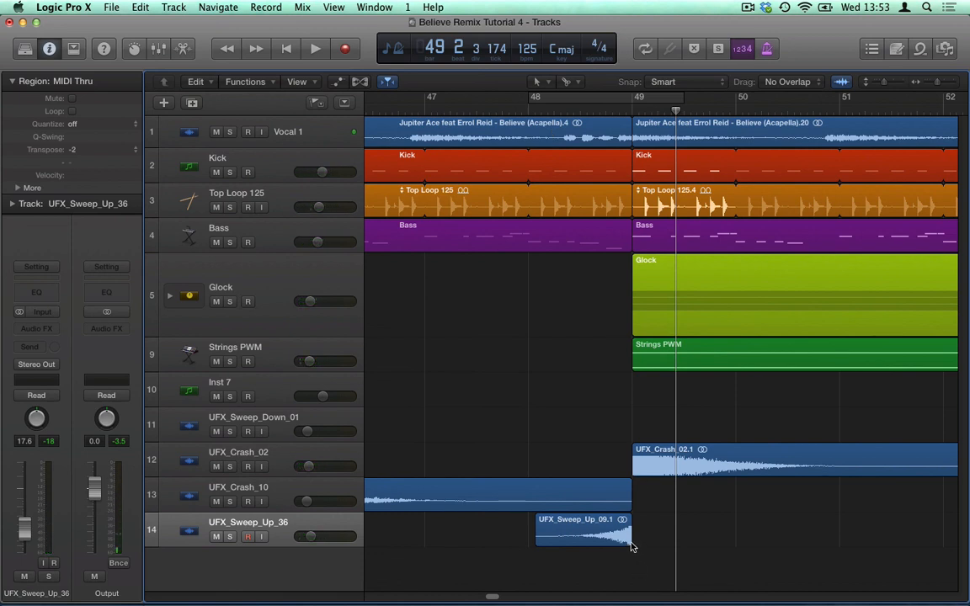
- Return the playhead to bar 49, reduce the UFX_Crash_10 track's height and enlarge the UFX_Sweep_Up_36 track's height
click(627, 109)
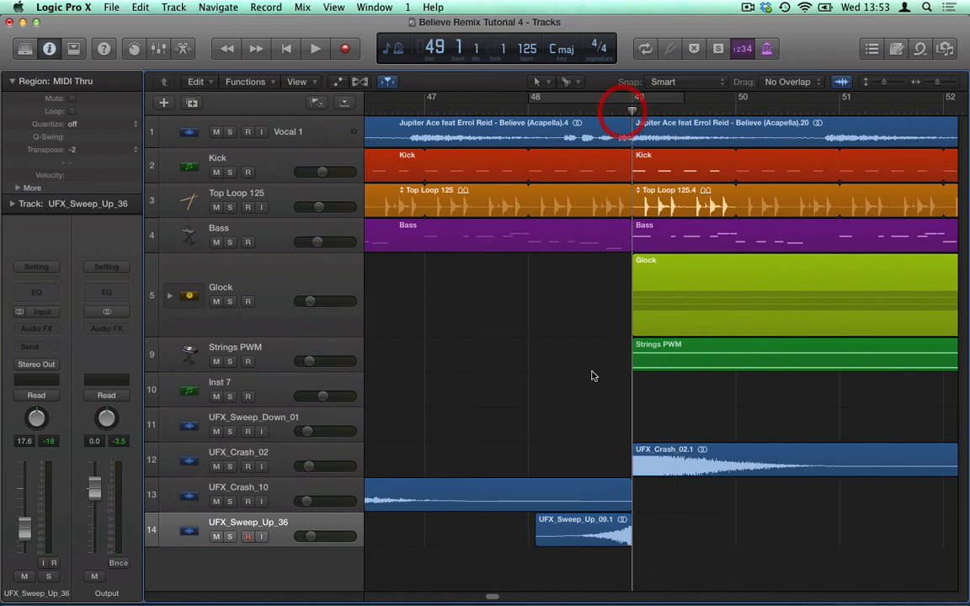
click(281, 518)
drag(282, 512, 284, 498)
drag(275, 540, 275, 561)
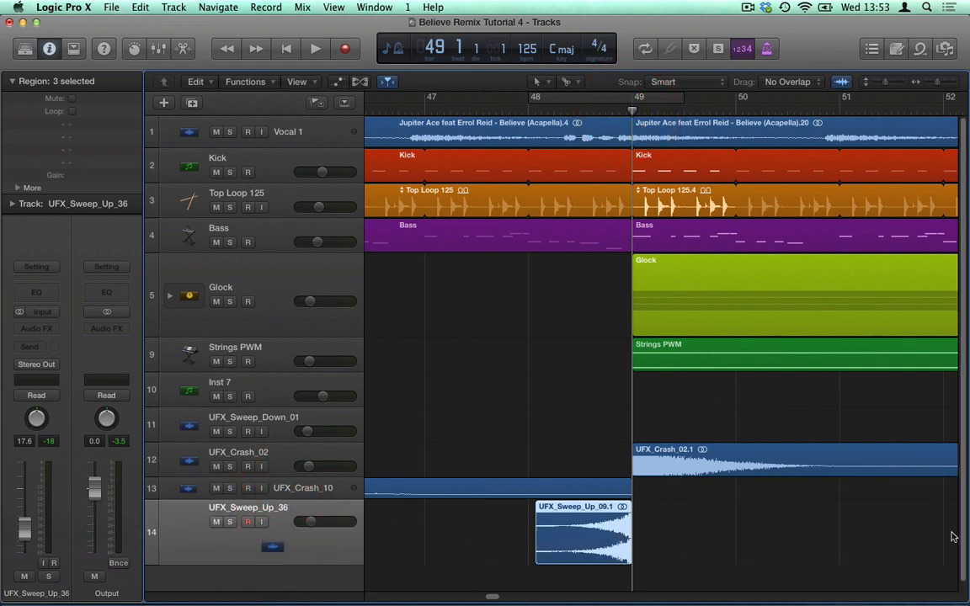
- Trim the loud end off the UFX_Sweep_Up_09.1 region and realign its end with bar 49
drag(938, 82, 943, 83)
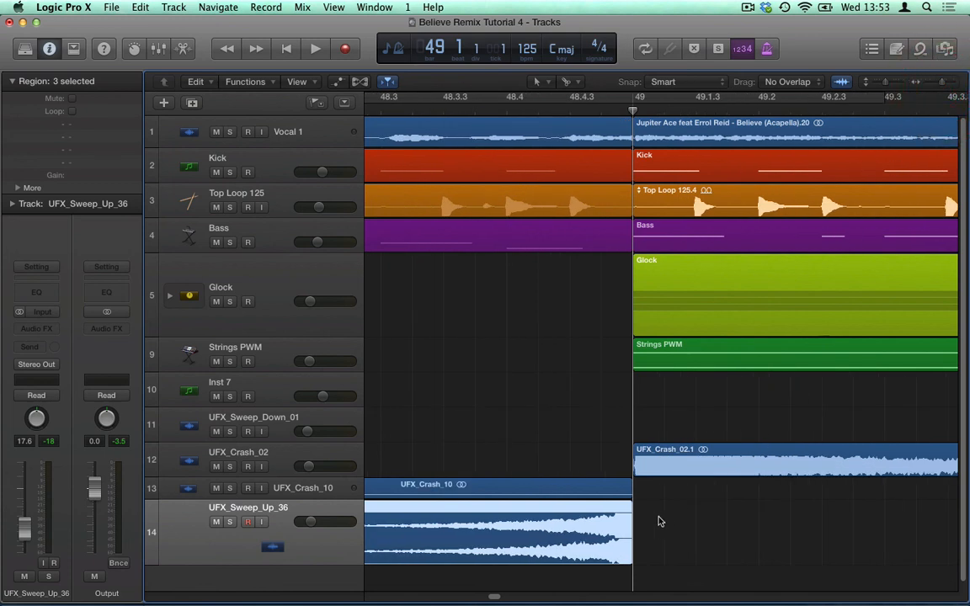
click(636, 506)
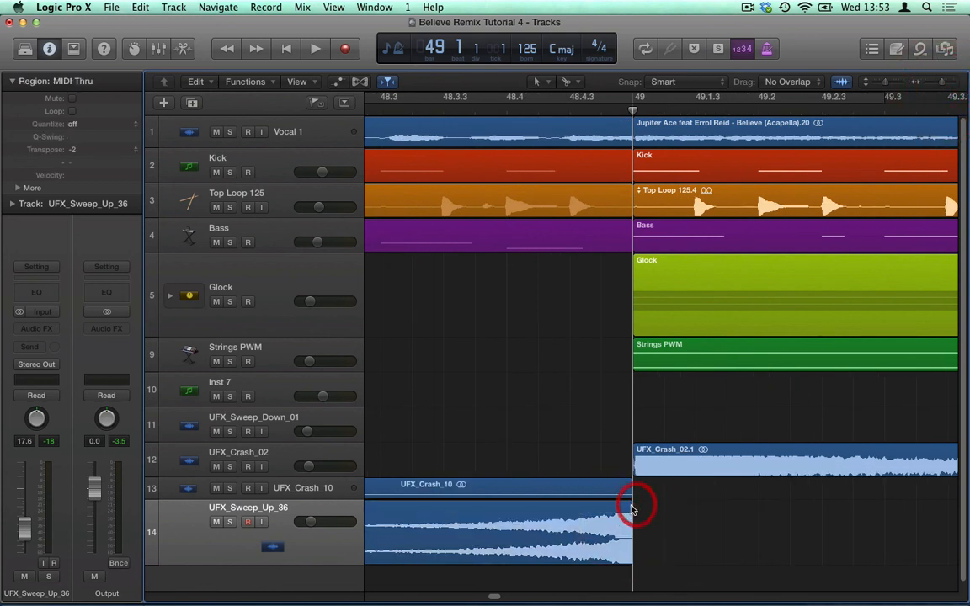
click(629, 508)
drag(629, 510, 611, 519)
drag(630, 560, 611, 561)
drag(611, 505, 613, 507)
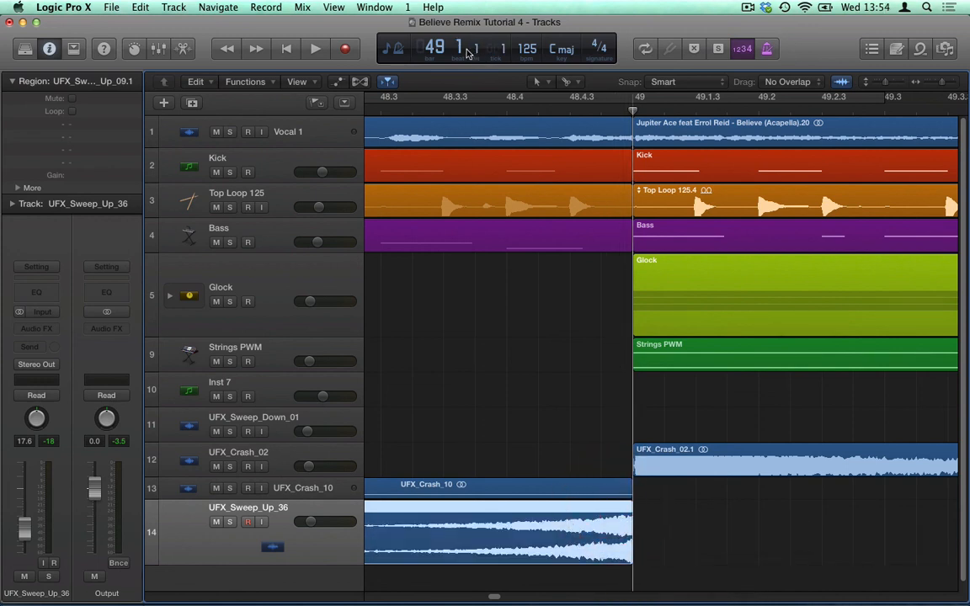
- Play the trimmed sweep into bar 49 twice, starting from around beat 3 of bar 48
click(412, 110)
key(space)
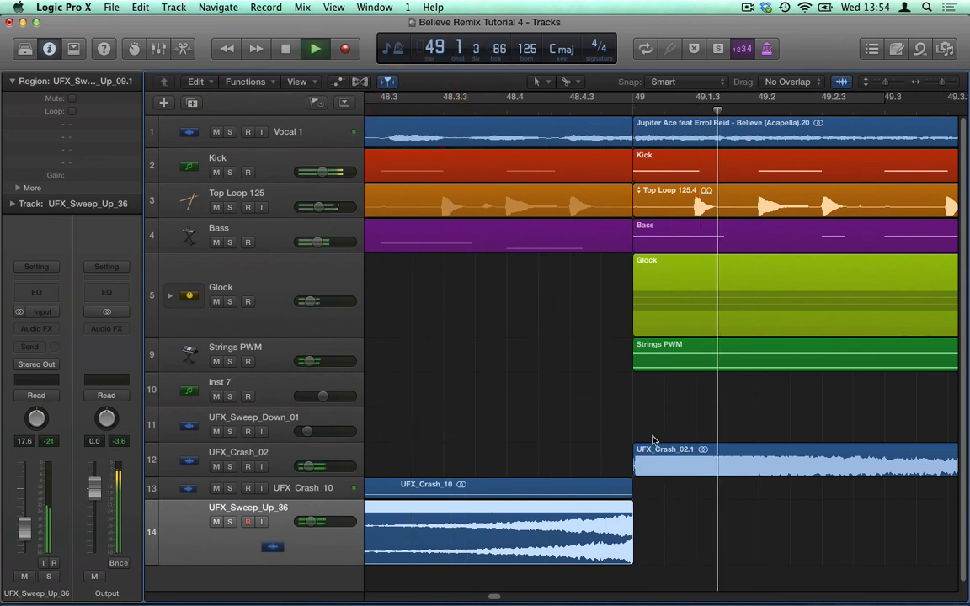
click(374, 97)
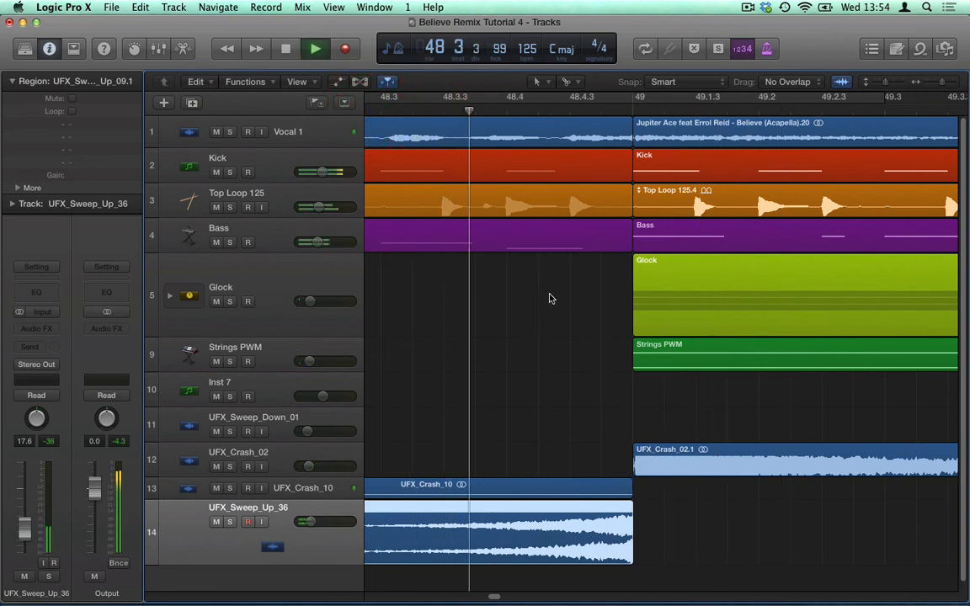
drag(942, 83, 924, 90)
key(space)
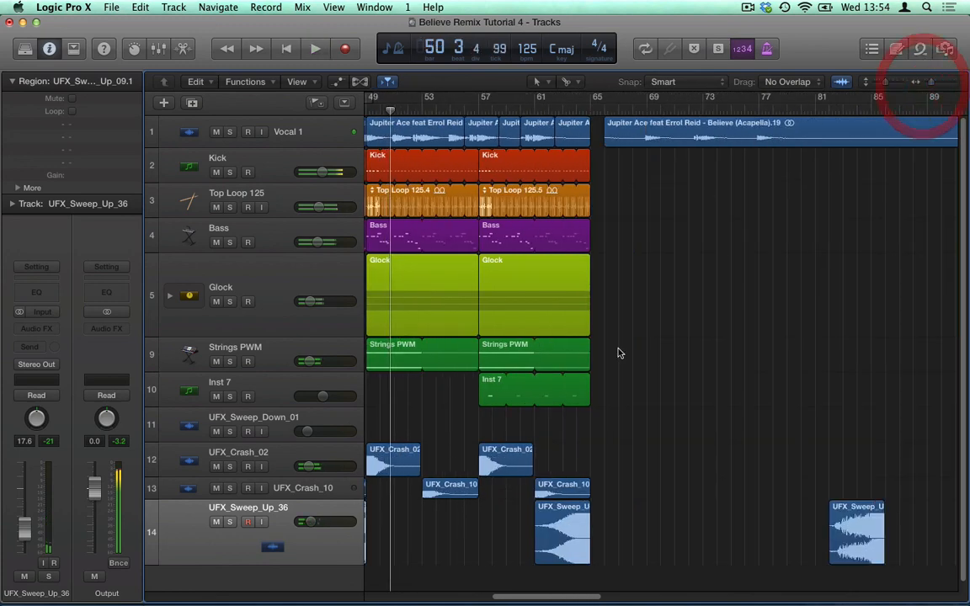
- Move the UFX_Sweep_Up_33 region slightly later at close zoom to end exactly at bar 65
click(585, 110)
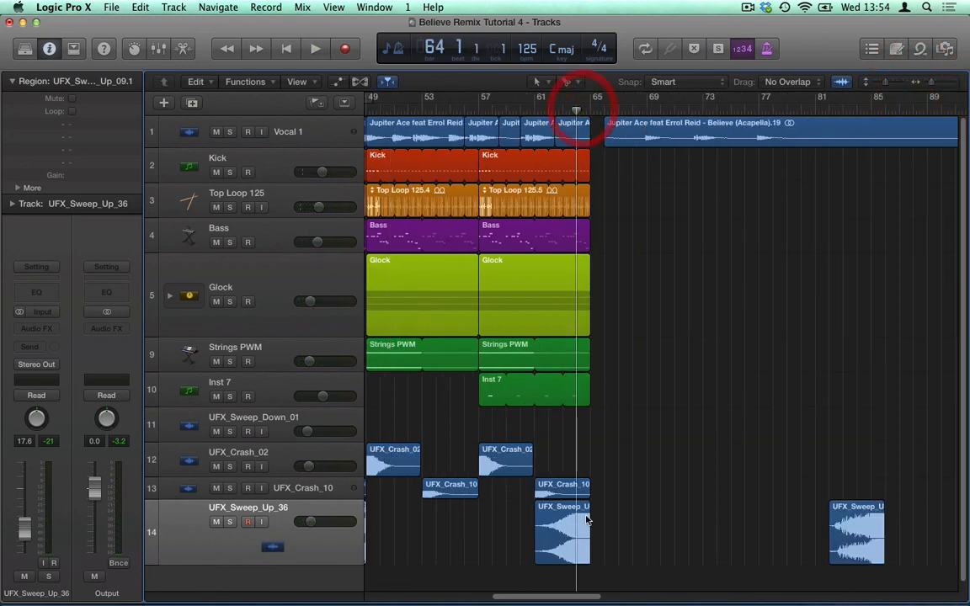
click(576, 521)
mouse_move(932, 83)
mouse_down()
mouse_move(953, 89)
mouse_move(943, 84)
mouse_up()
click(746, 111)
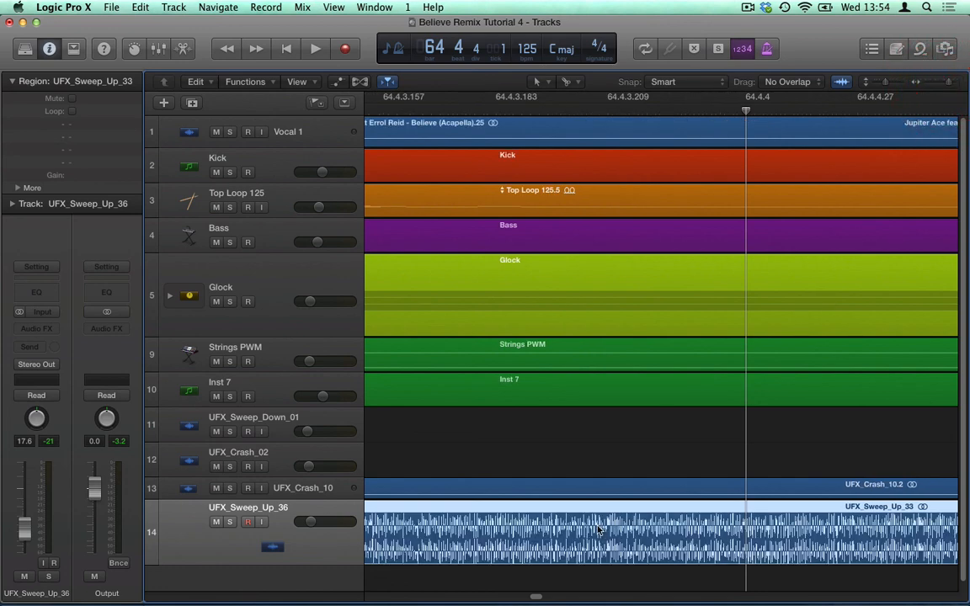
drag(537, 599, 717, 599)
drag(469, 507, 943, 527)
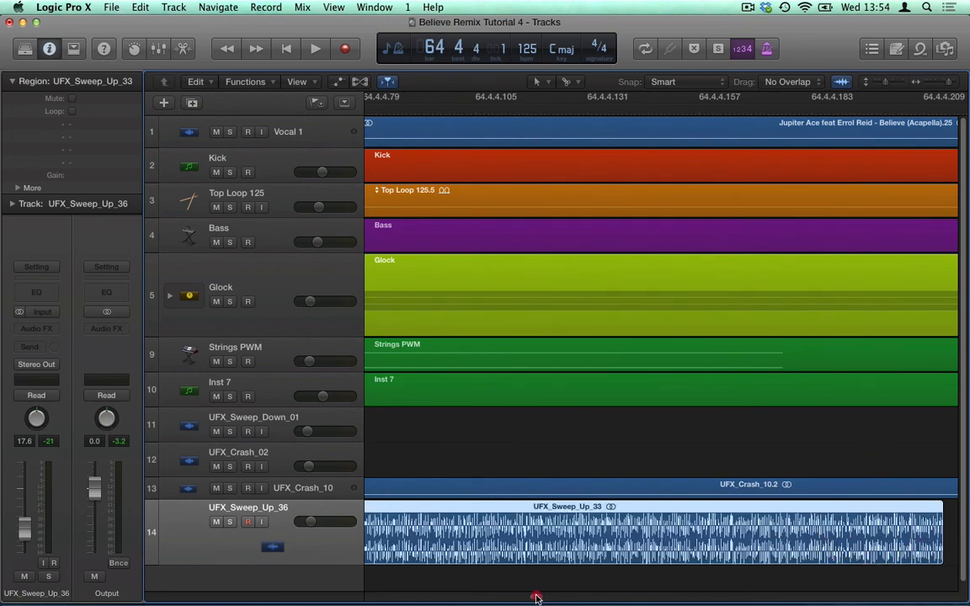
drag(536, 598, 614, 599)
drag(634, 505, 748, 513)
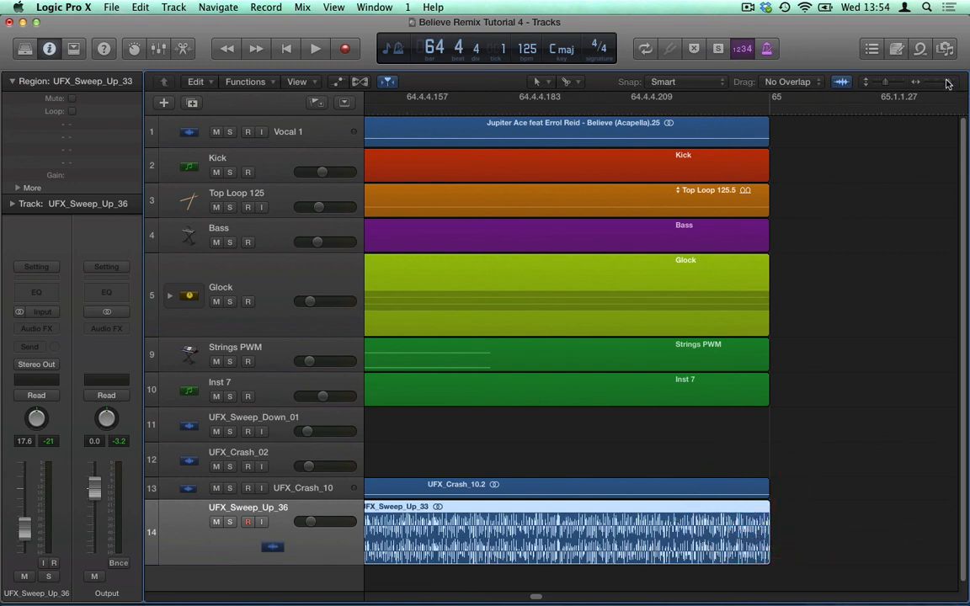
- Copy the short sweep region that ends at bar 49 so that the copy ends at bar 57 on the same track
drag(948, 85, 938, 86)
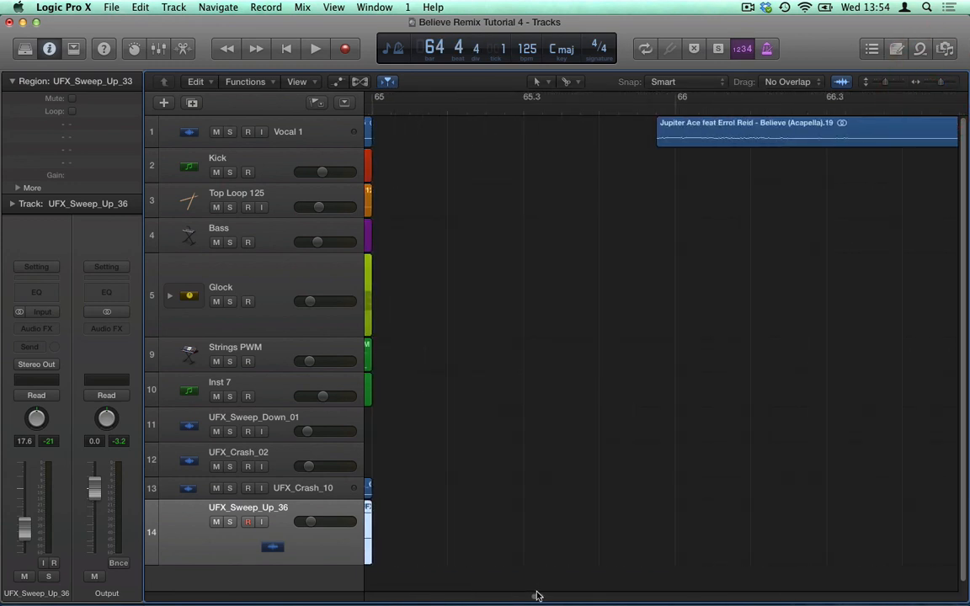
drag(537, 595, 527, 597)
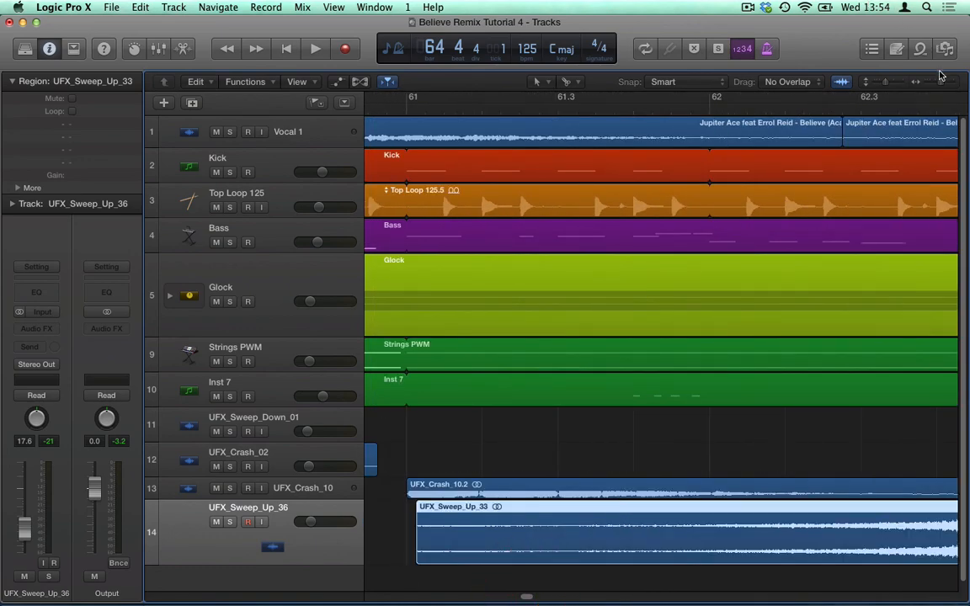
drag(942, 76, 921, 93)
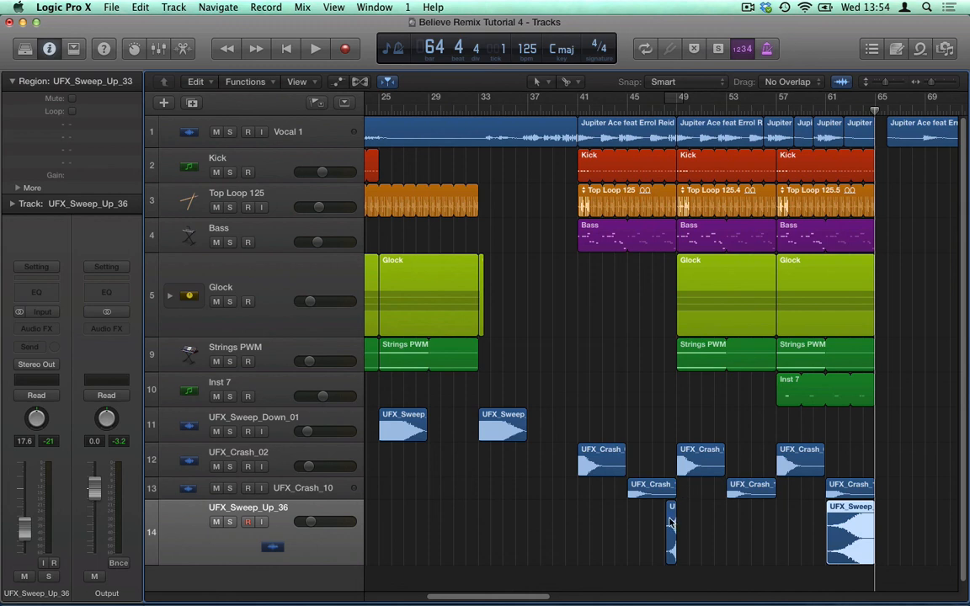
drag(671, 522, 771, 522)
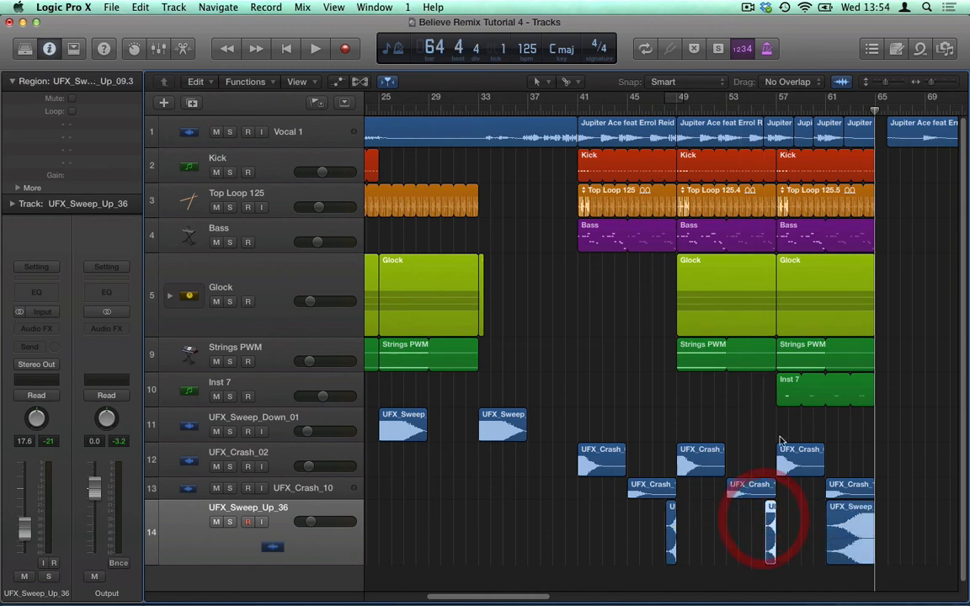
- Play the transition into bar 57 with the copied sweep, and return the playhead to bar 41
click(765, 110)
key(space)
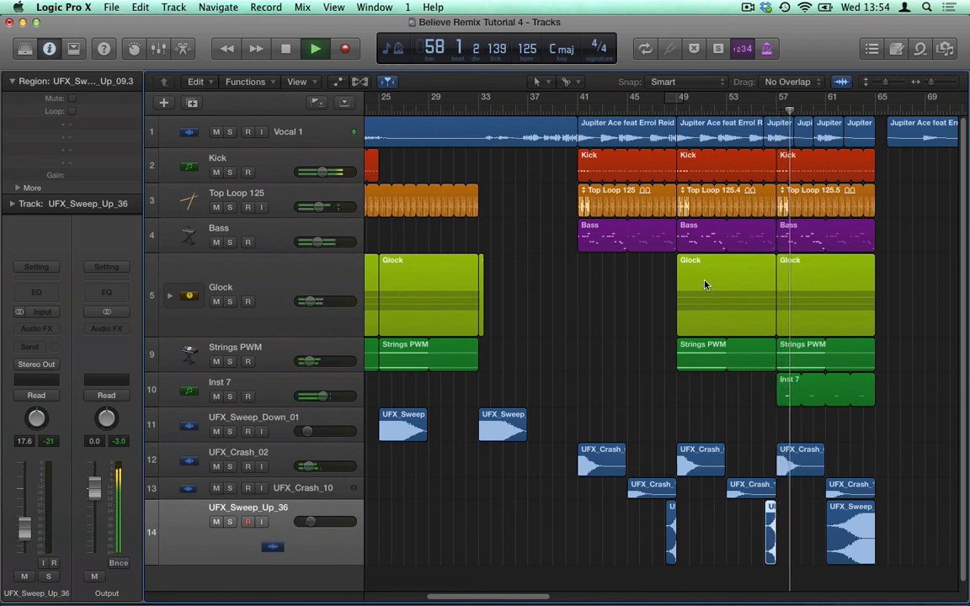
key(space)
click(576, 108)
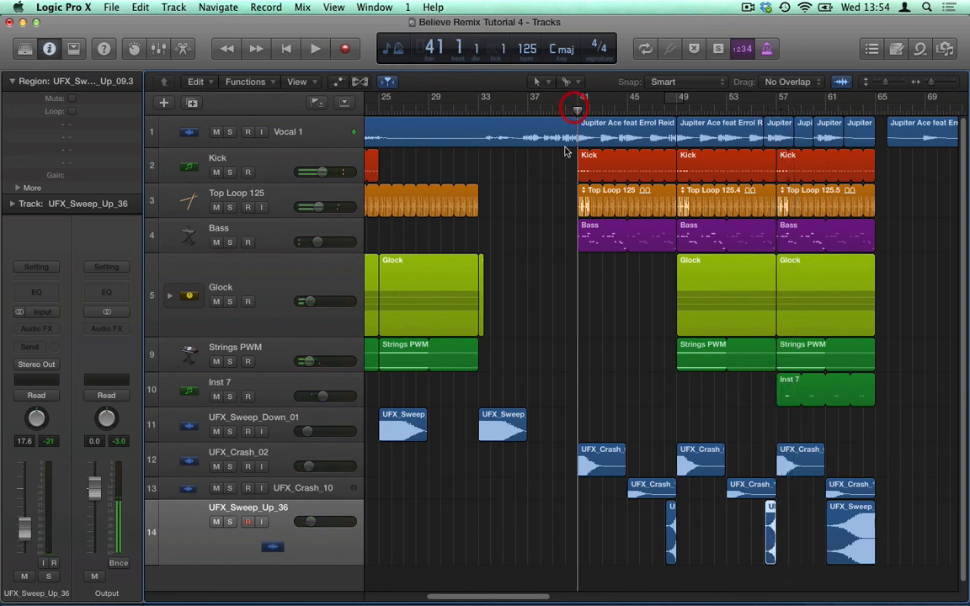